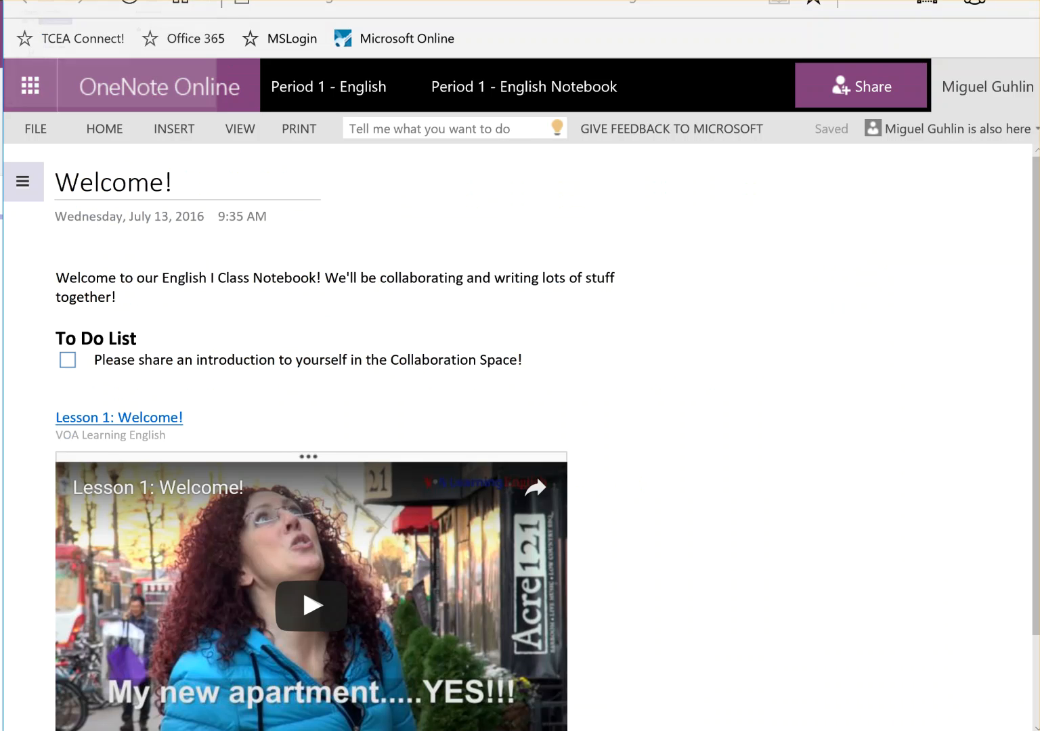
Switch to Microsoft Classroom to see the Period 1 - English assignments, including Character Analysis
click(136, 1)
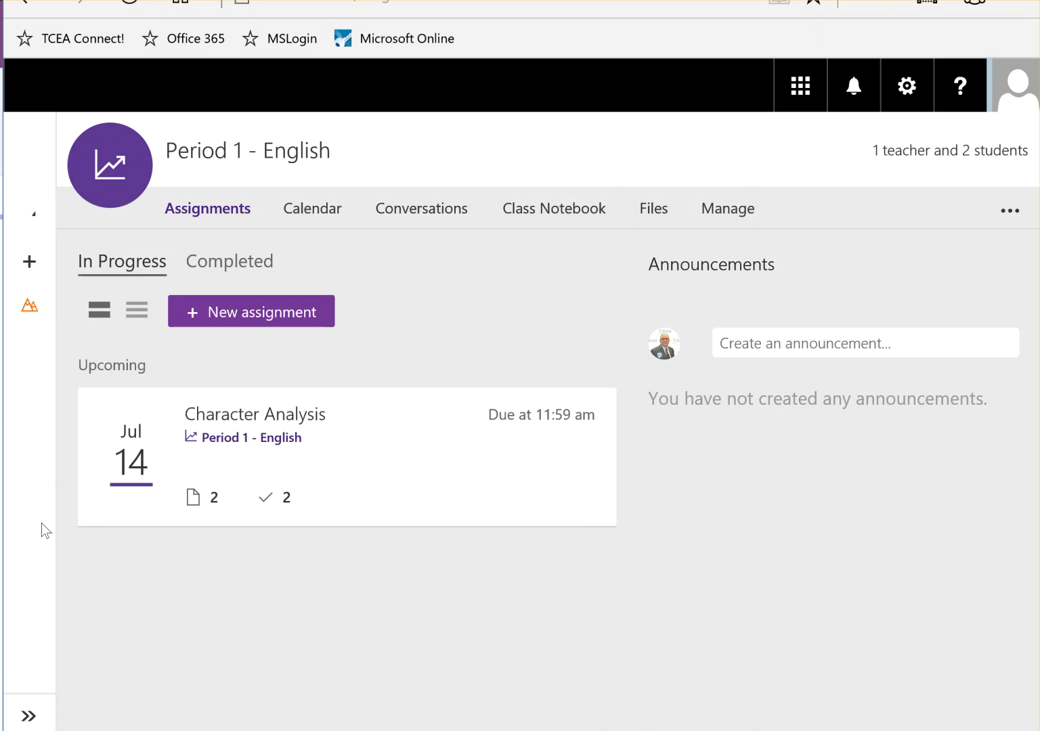
Expand the list of classes on Classroom's left rail
click(28, 718)
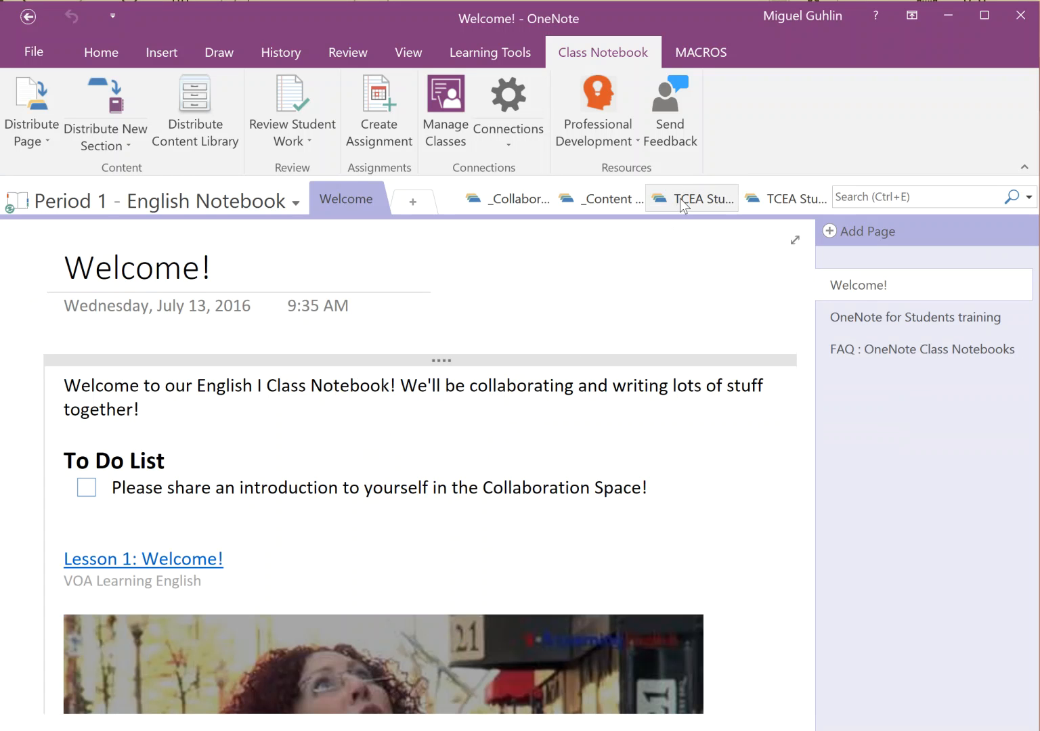
Browse the _Content Library organizer template, then a student's section group and class connection options
click(585, 198)
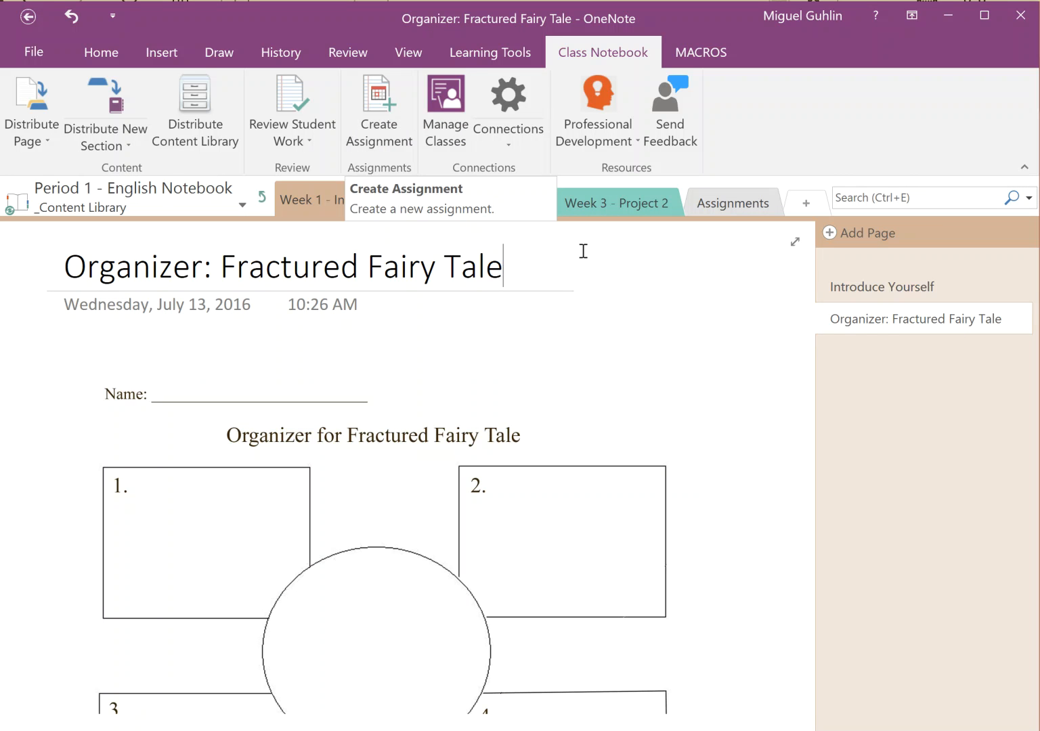
click(262, 197)
click(699, 202)
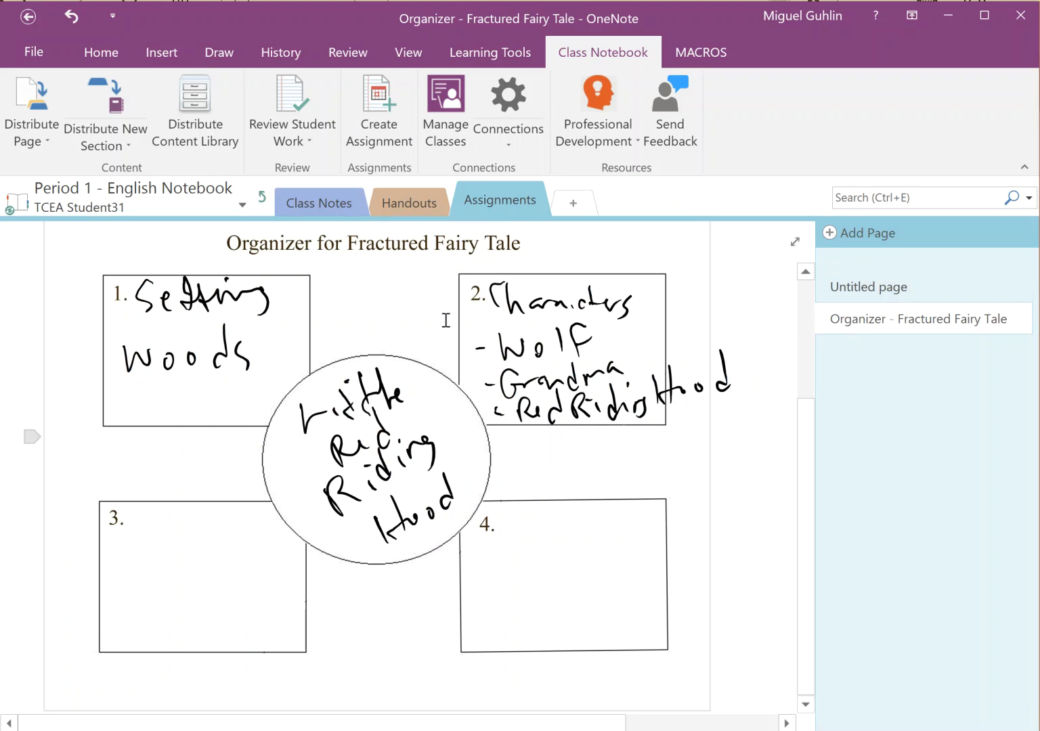
click(517, 141)
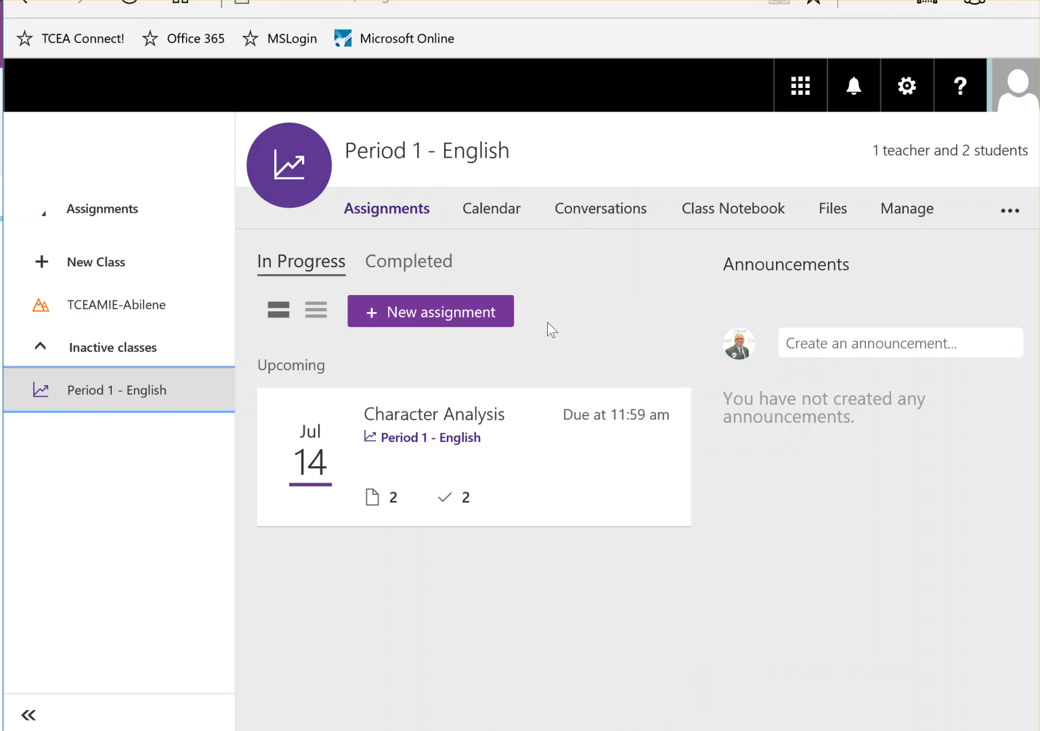
Check the Organizer - Fractured Fairy Tale submissions under Completed, graded 90 and 80
click(487, 302)
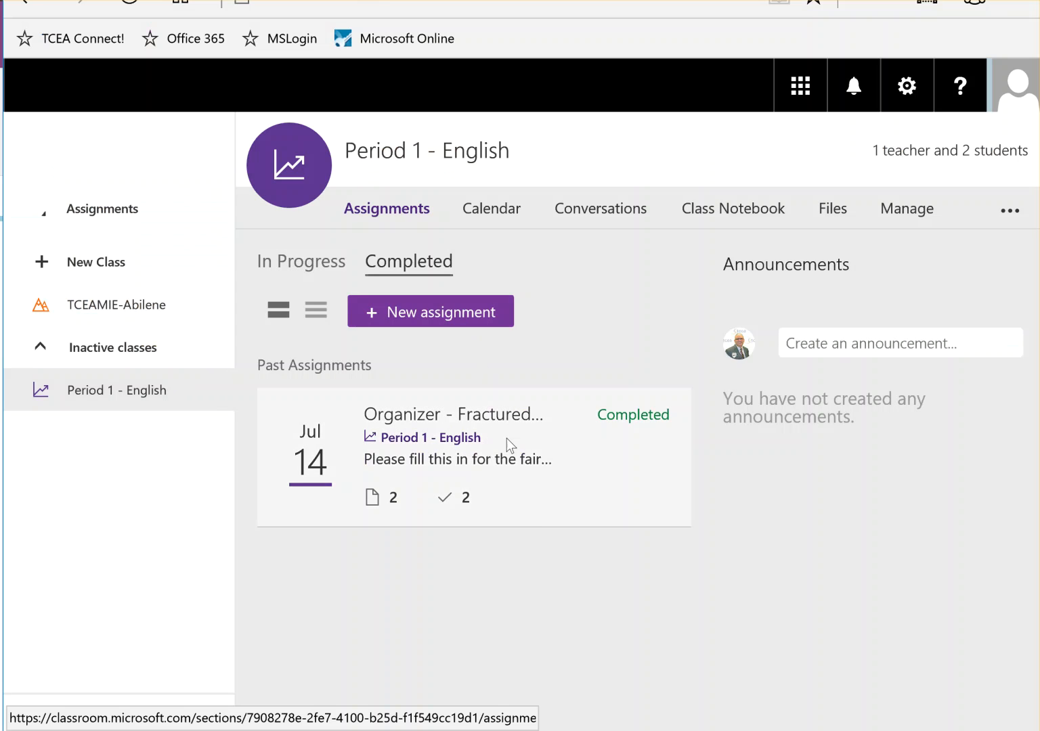
click(501, 436)
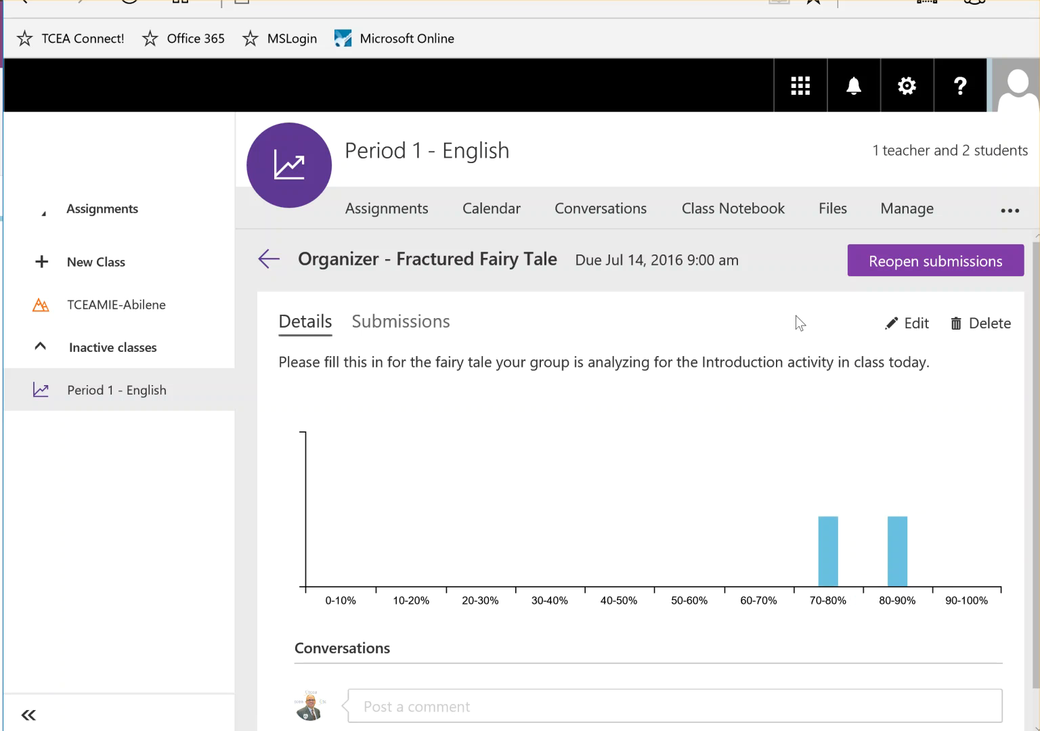
click(401, 323)
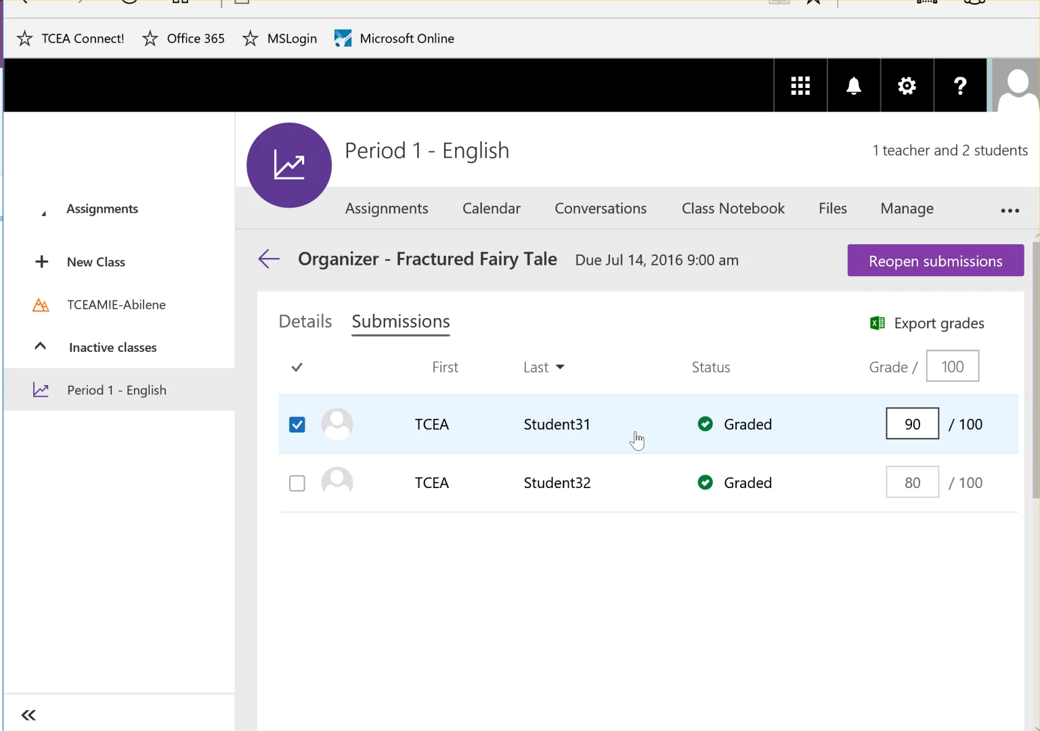
double_click(927, 424)
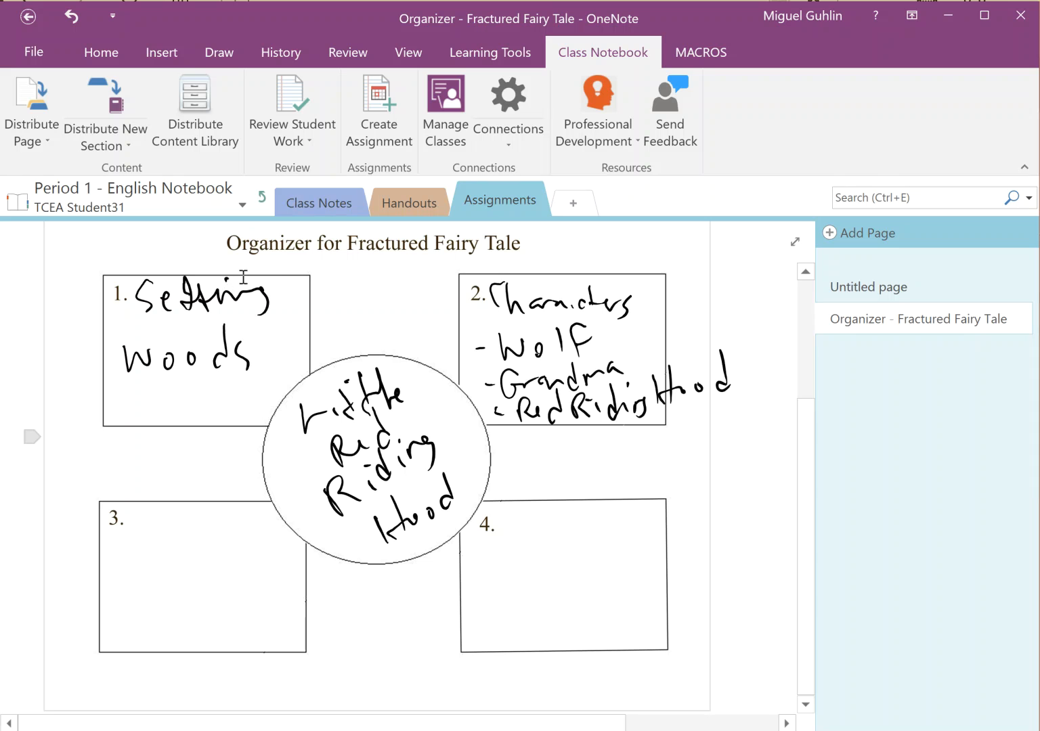
Review Assignments student work with all pages expanded and grades 90 and 80 loaded
click(298, 131)
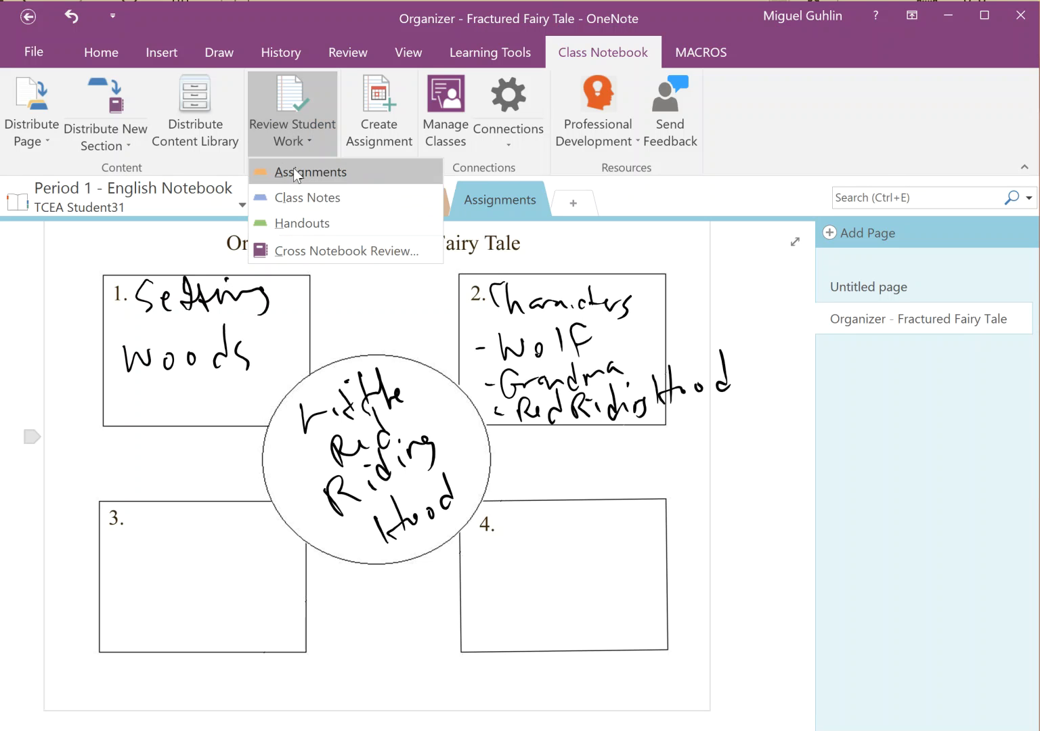
click(293, 172)
click(730, 288)
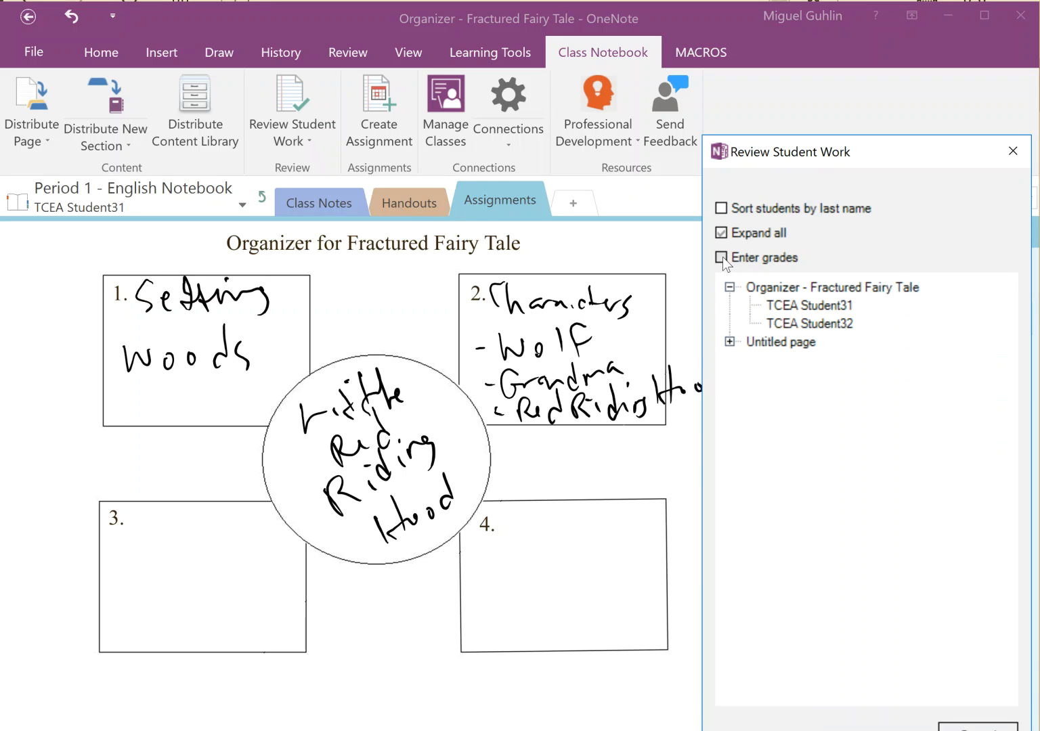
click(721, 257)
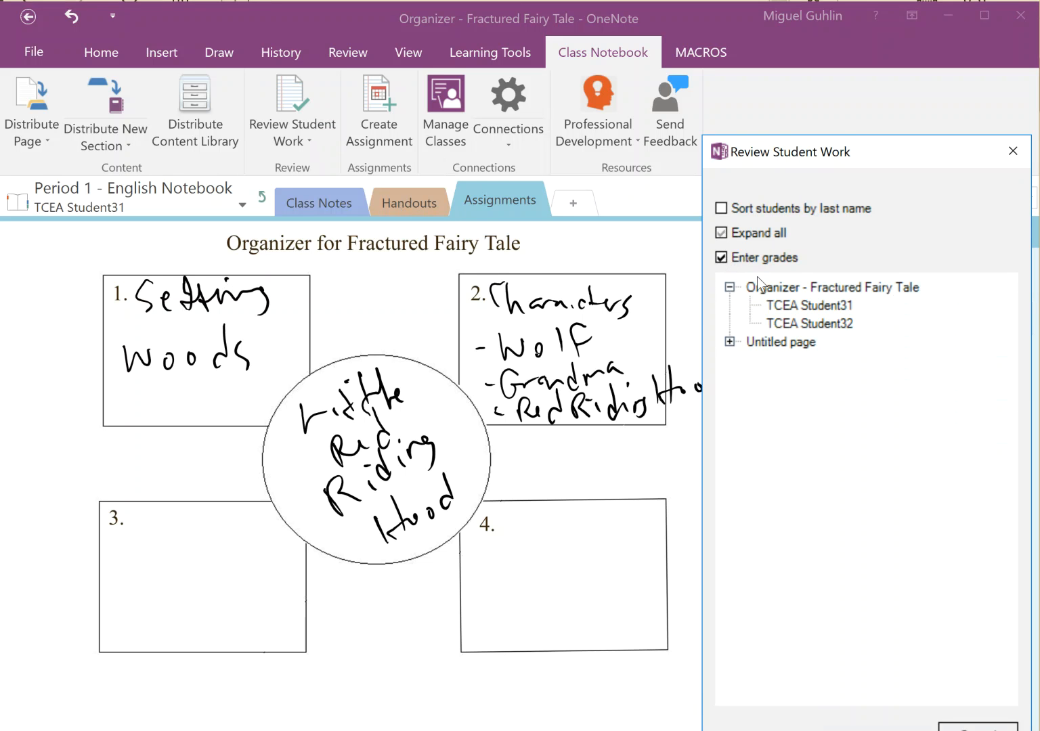
click(813, 309)
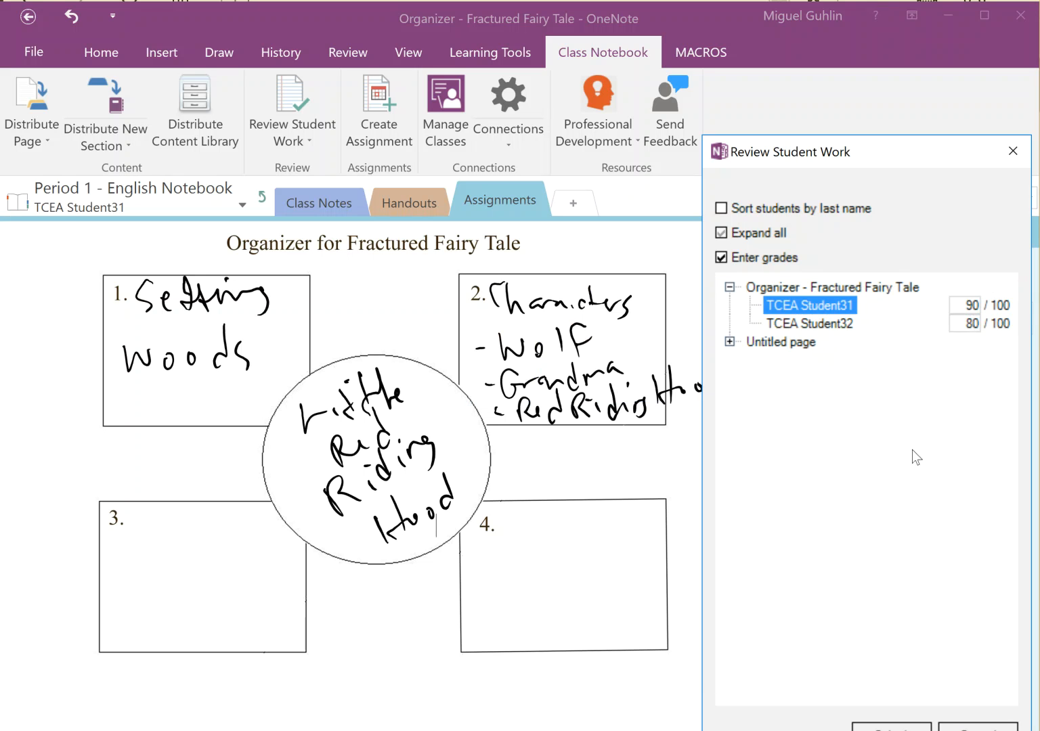
click(947, 727)
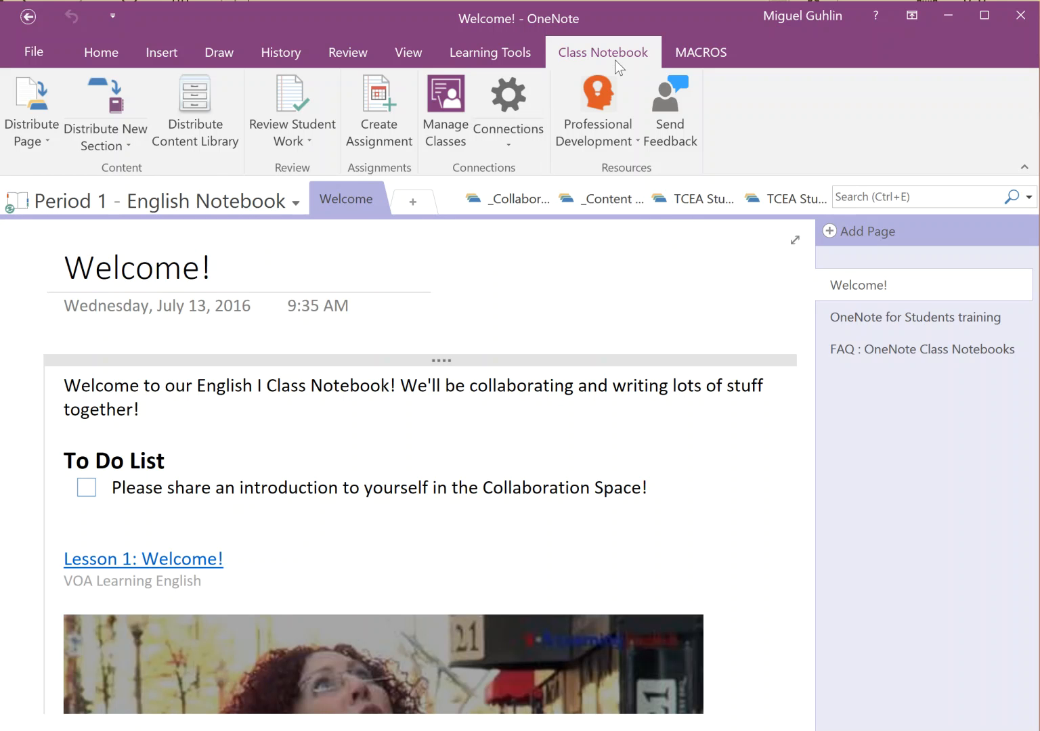
Add a 'Project Intro - Ideas' page to the Collaboration Space Week 1 section, plus a blank page
click(531, 200)
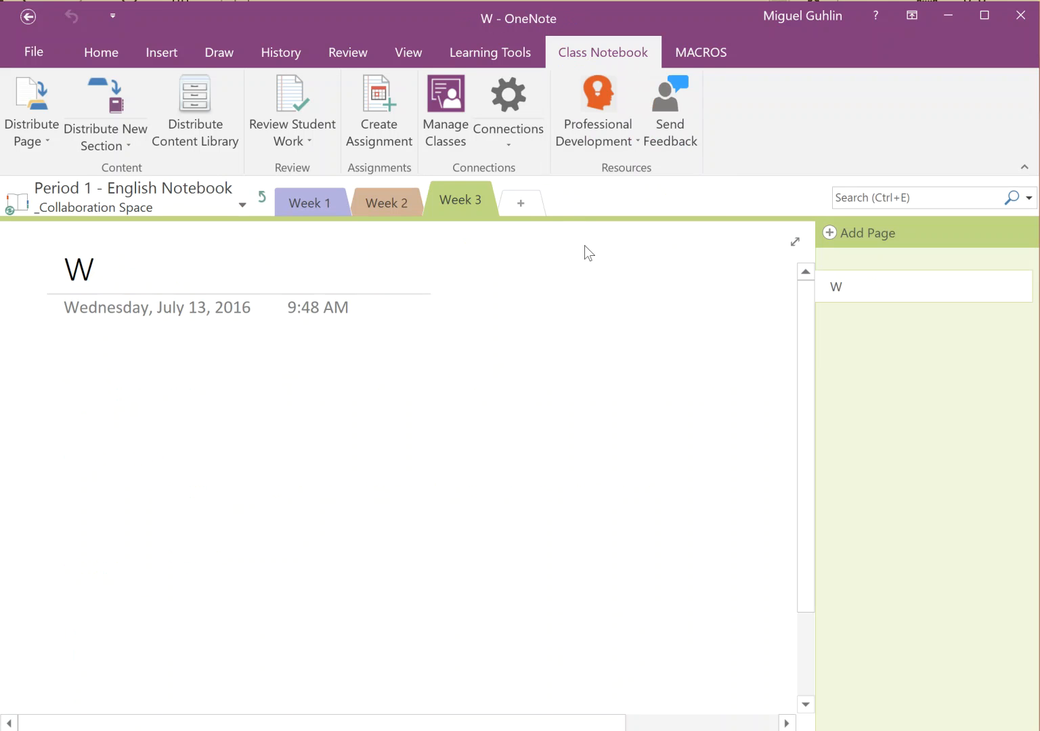
click(311, 202)
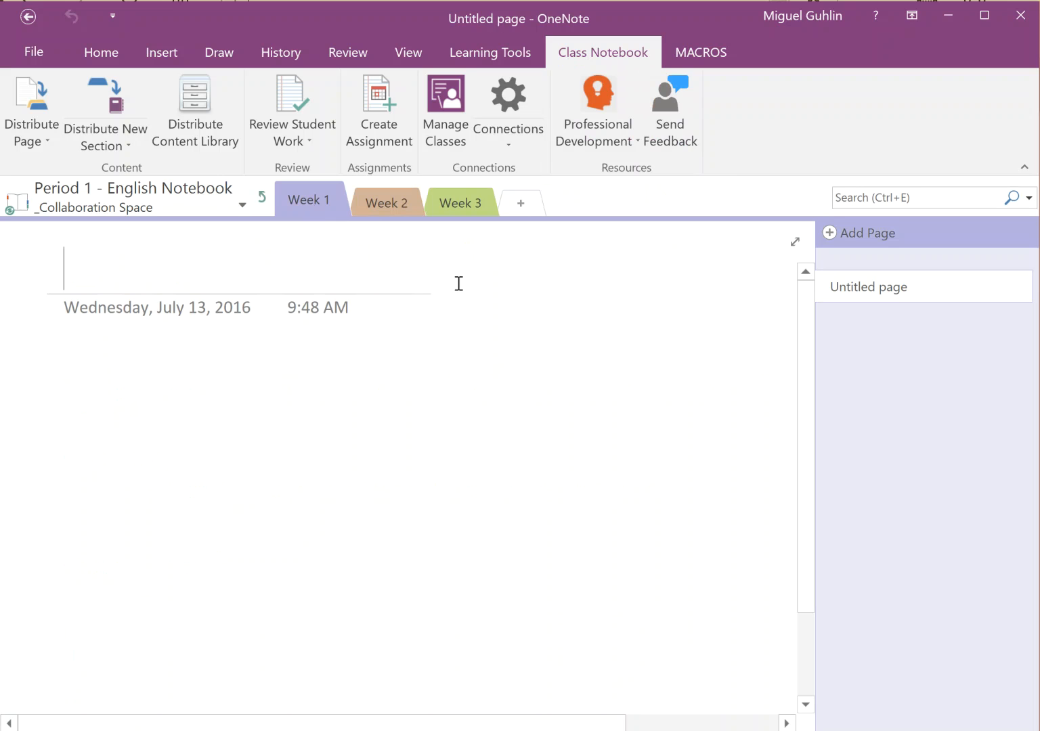
text(Work)
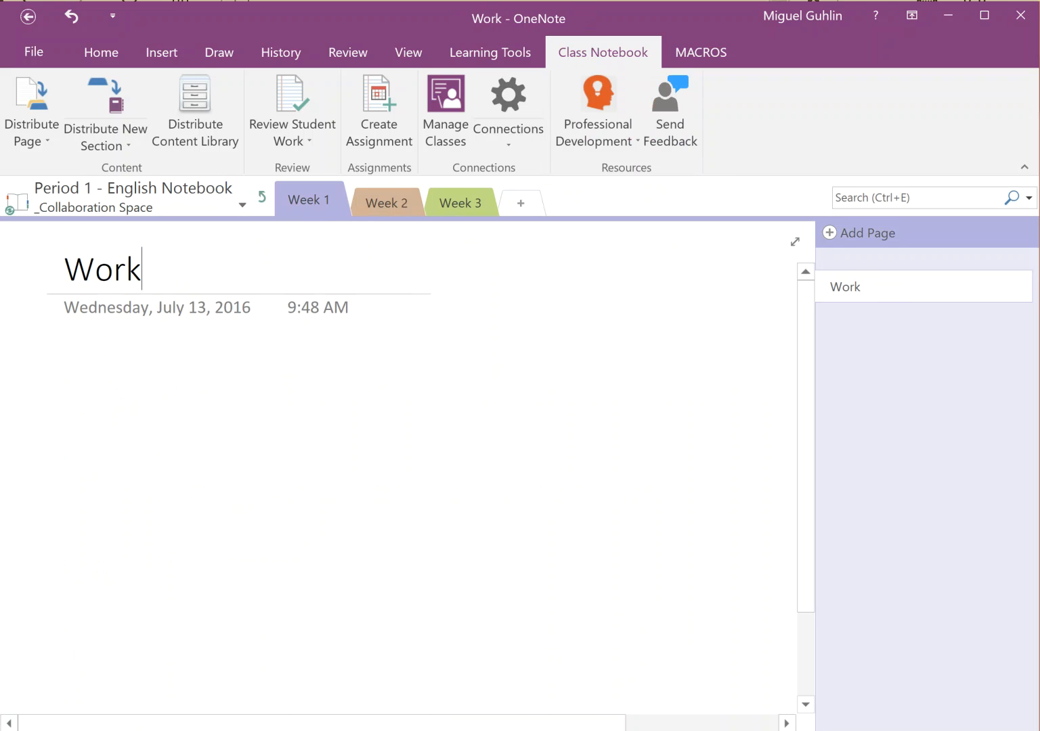
key(BackSpace)
key(BackSpace)
key(BackSpace)
key(BackSpace)
text(S)
key(BackSpace)
text(P)
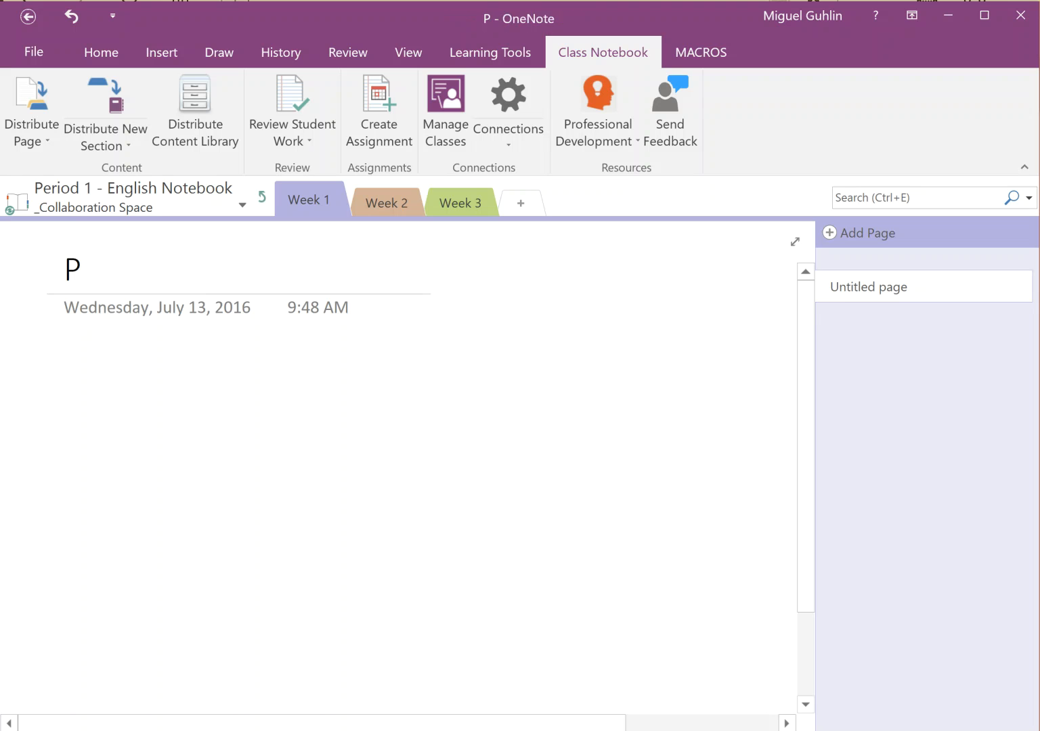
text(roject )
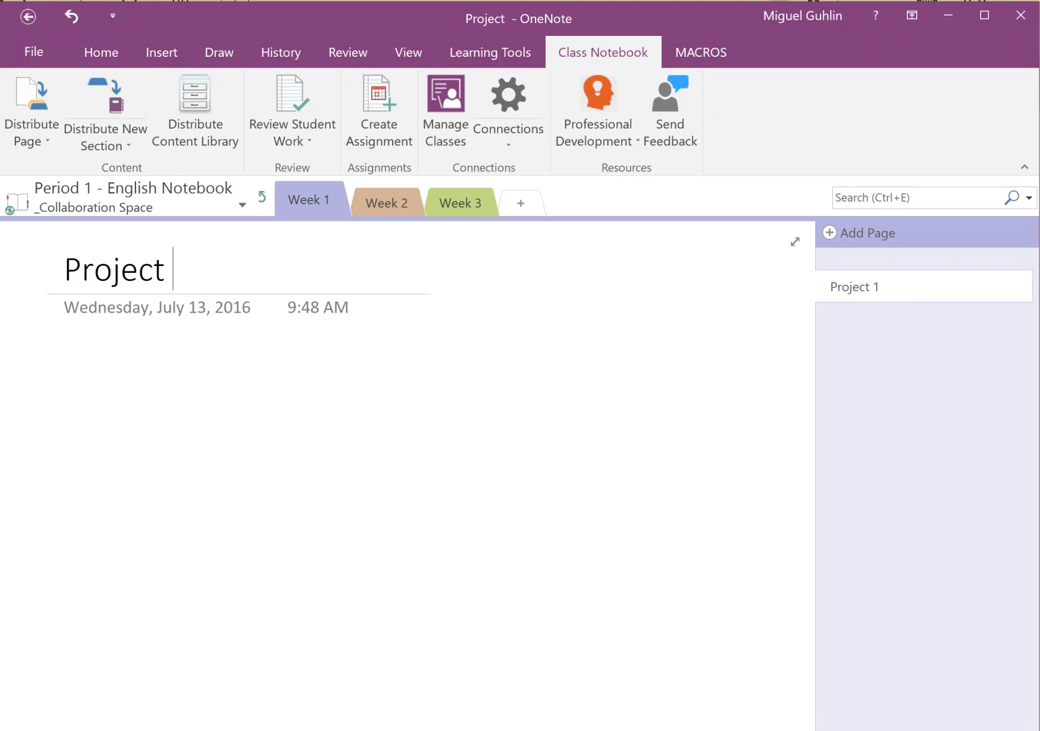
text(Intro - Id)
key(BackSpace)
text(- )
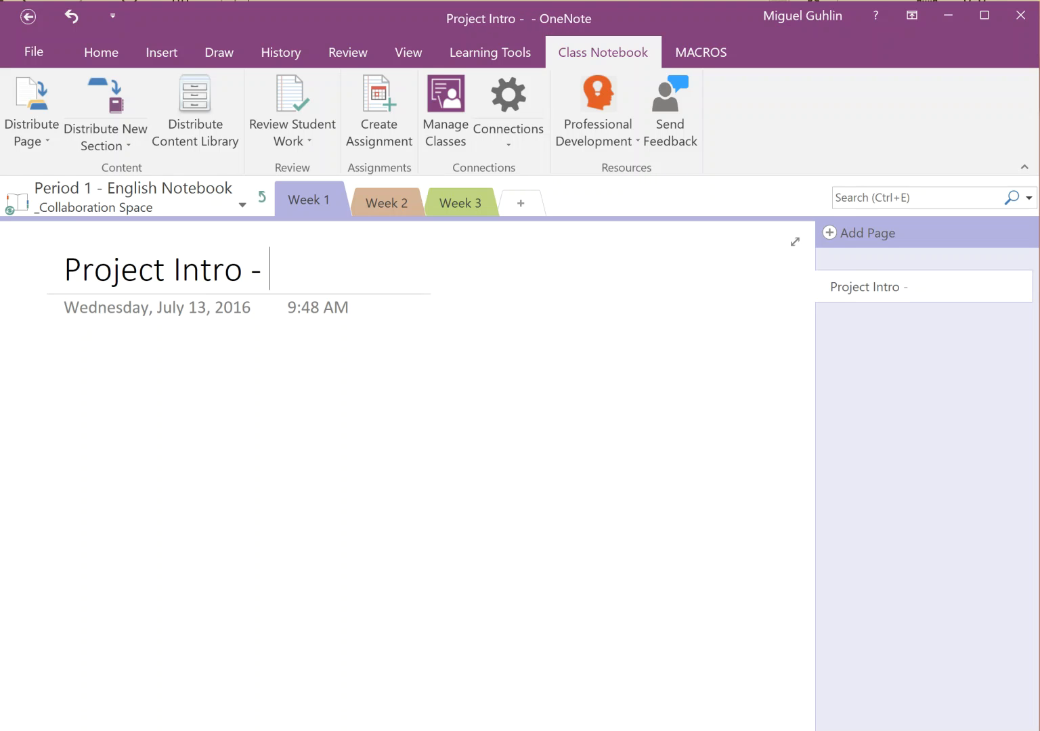
text(Ide as)
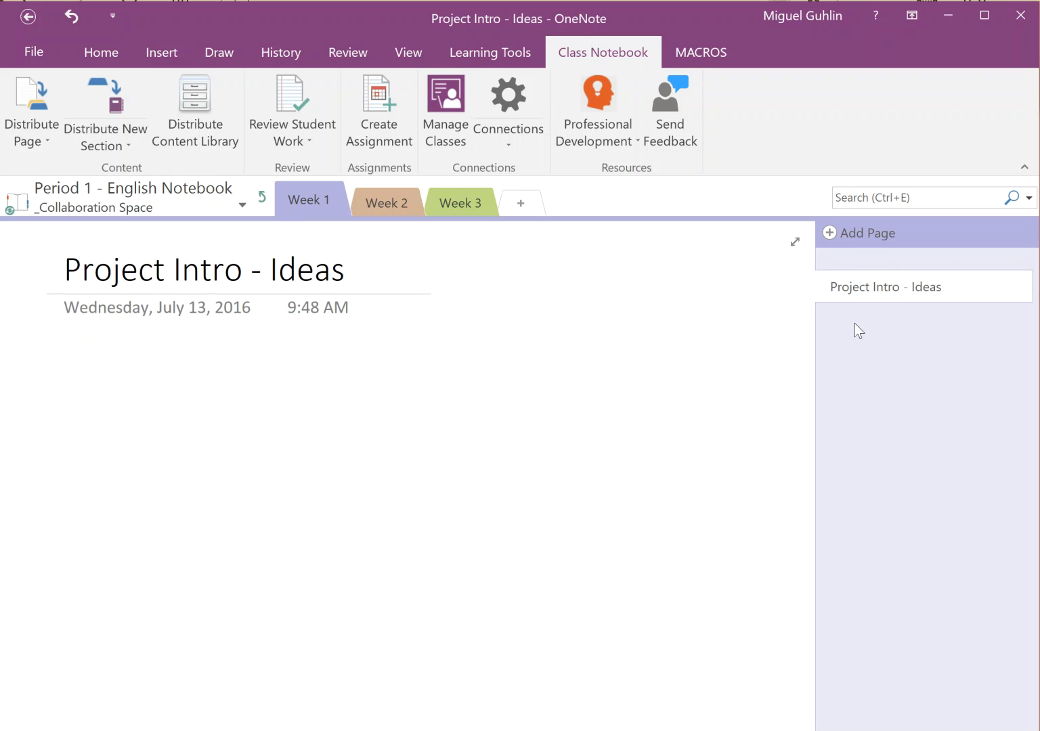
click(876, 337)
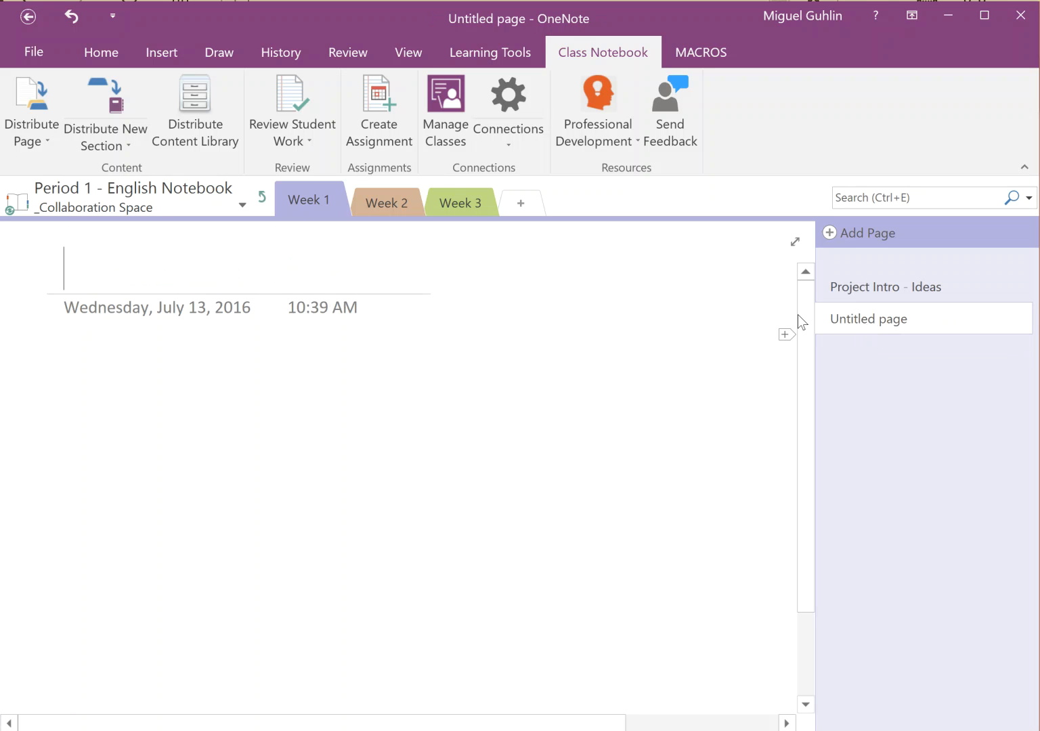
Title the page 'Group 1 - Fairy Tale' and insert Graphic_Organizer.jpg from the Desktop
text(Group 1)
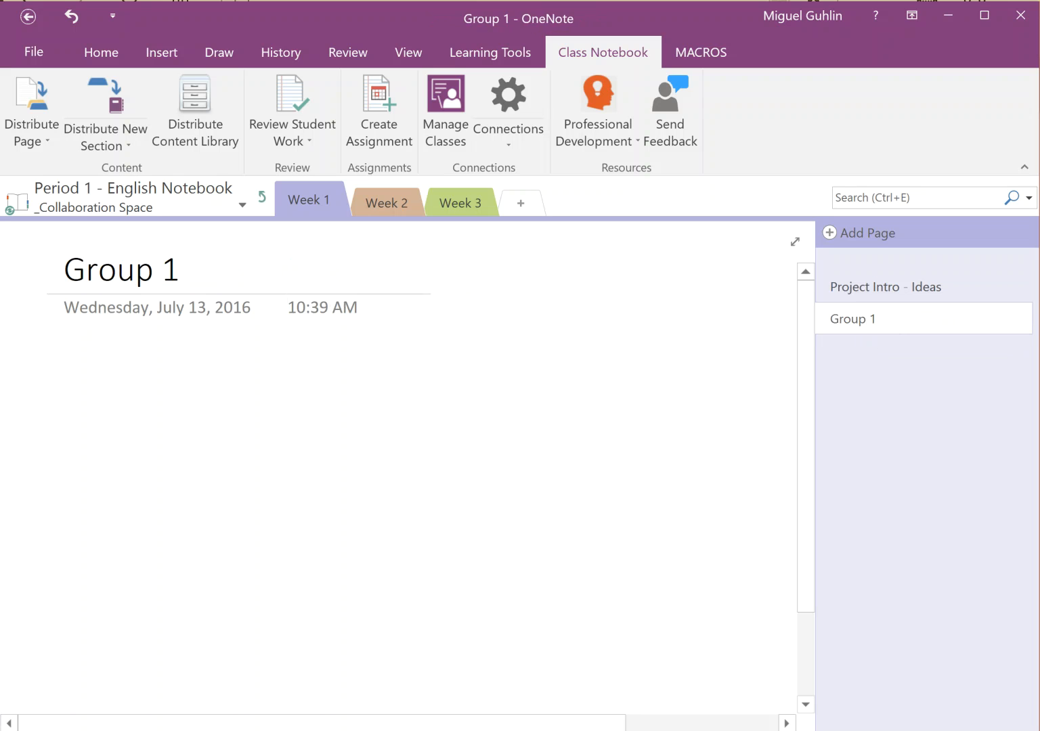
text( - Fairy Tale)
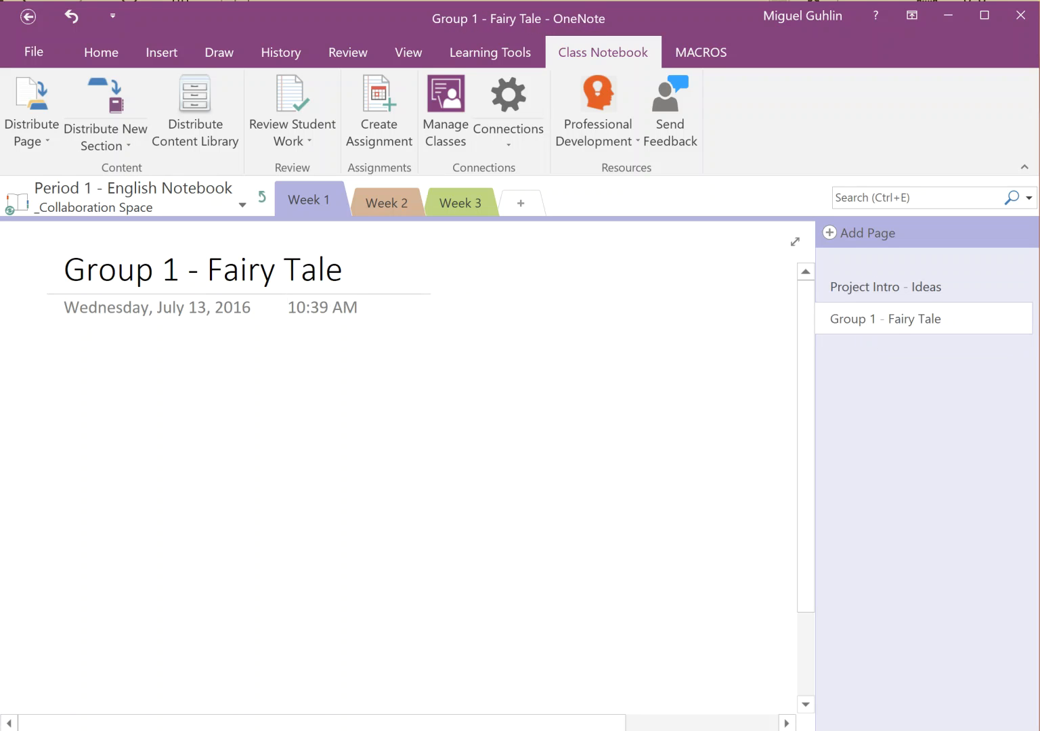
key(Return)
click(172, 57)
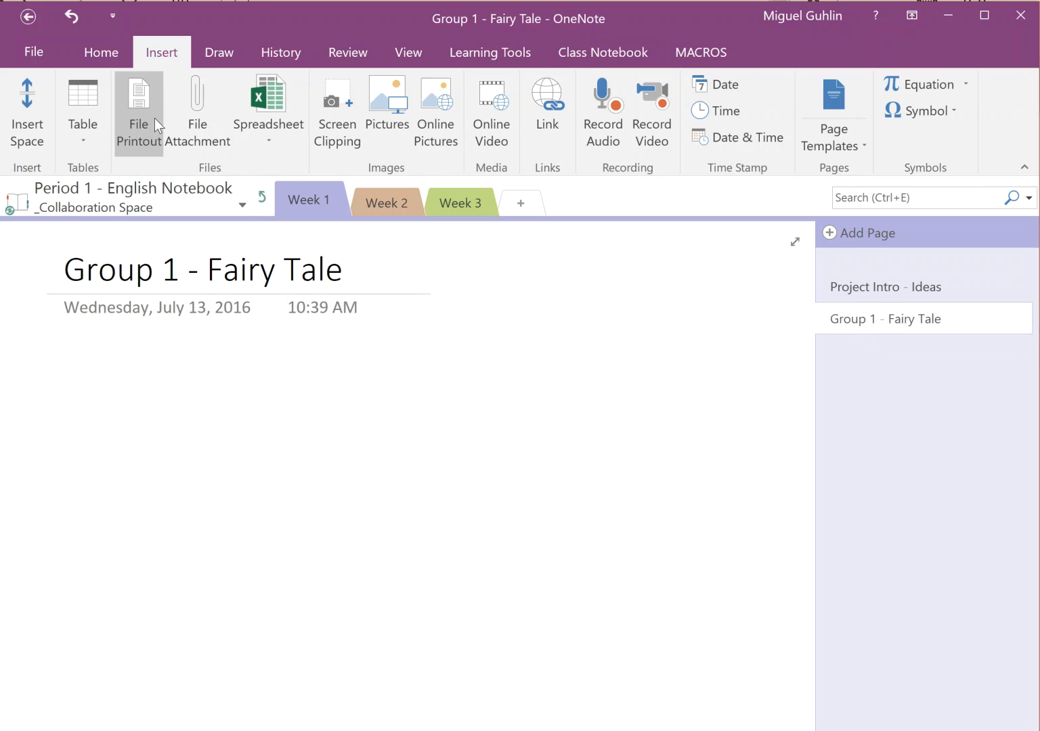
click(400, 102)
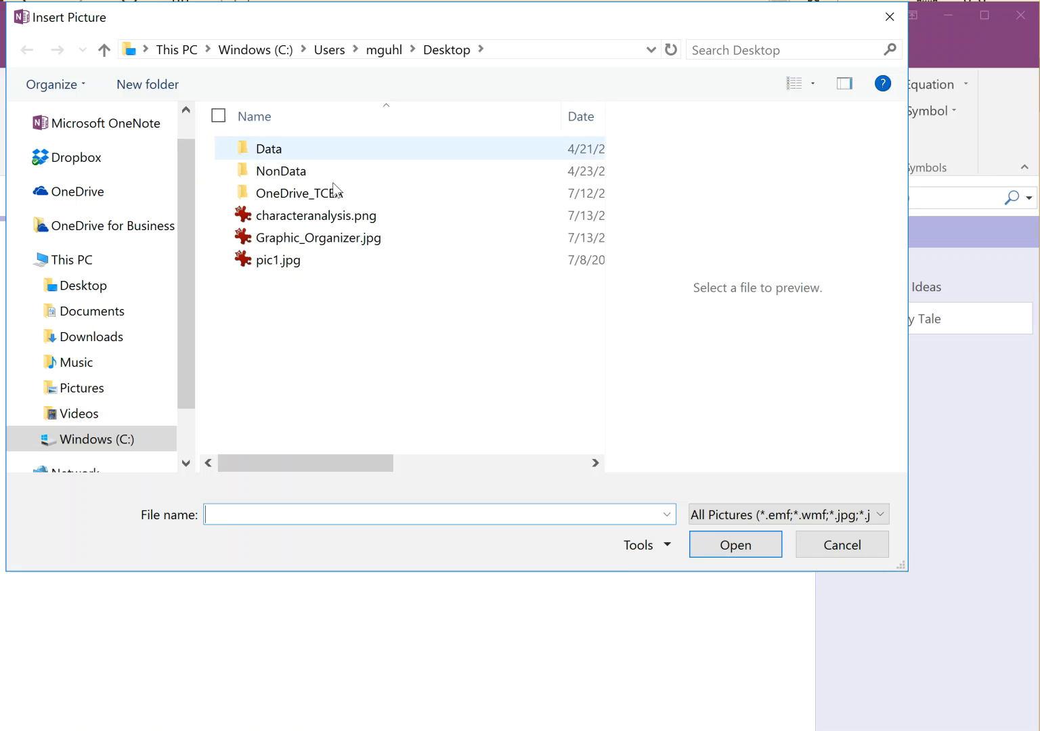
click(315, 244)
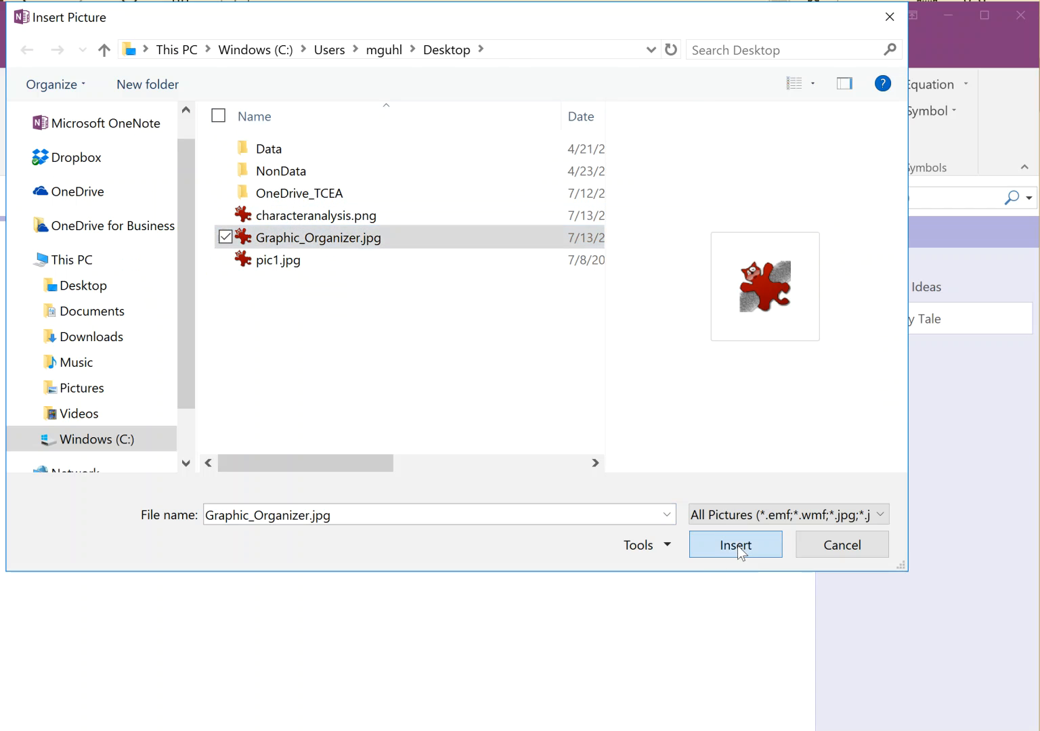
click(737, 547)
scroll(576, 464, up, 3)
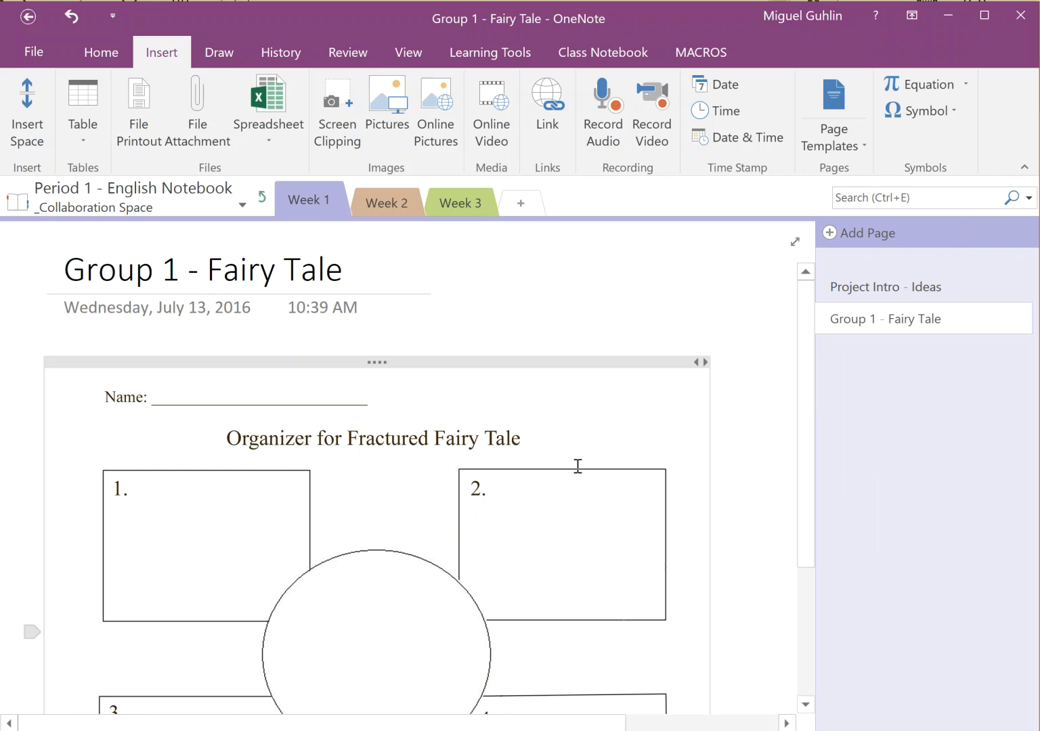
Copy the Group 1 - Fairy Tale page and rename the duplicate 'Group 2 - Fairy Tale'
right_click(865, 321)
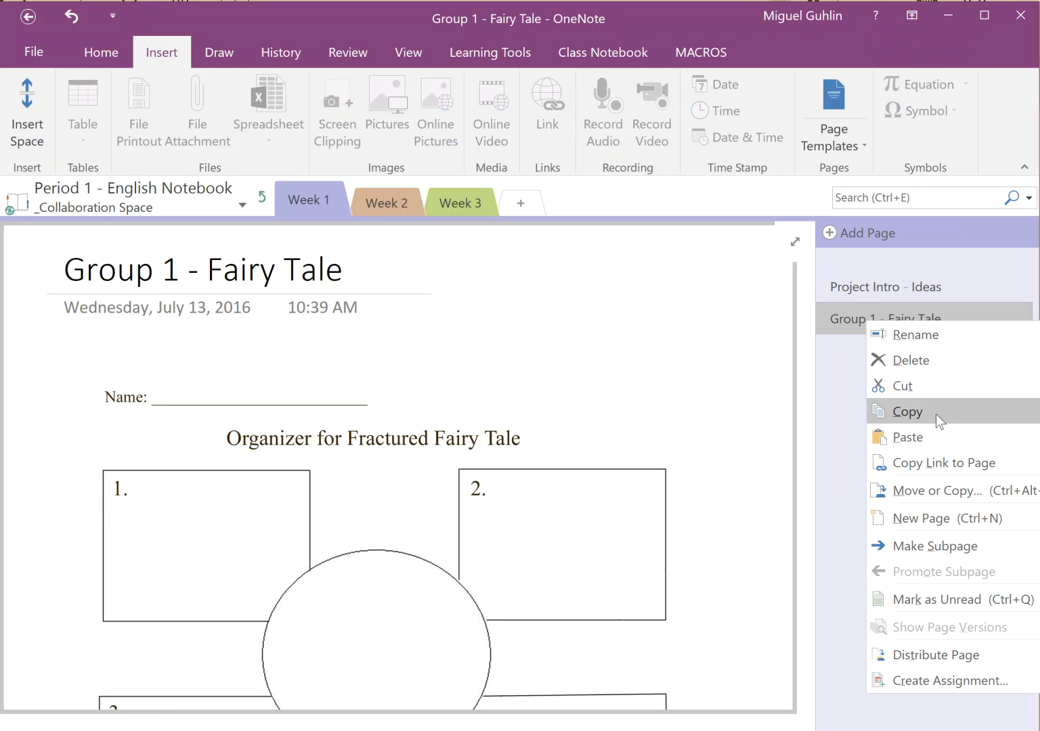
click(936, 414)
right_click(913, 390)
click(938, 429)
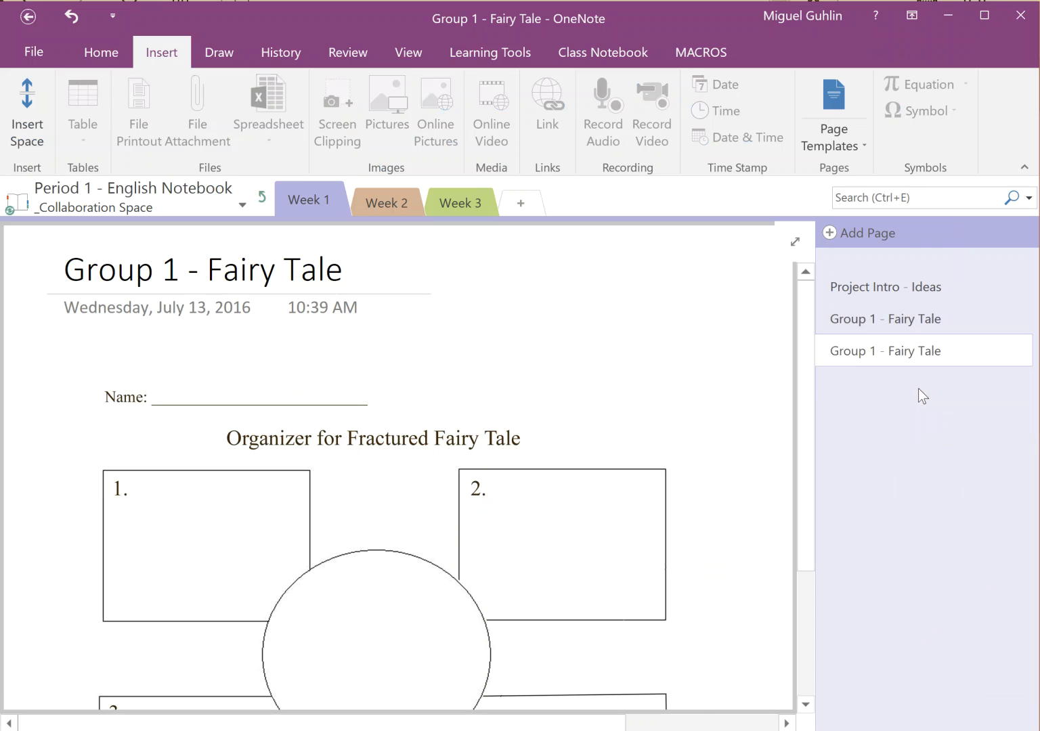
click(881, 352)
click(174, 270)
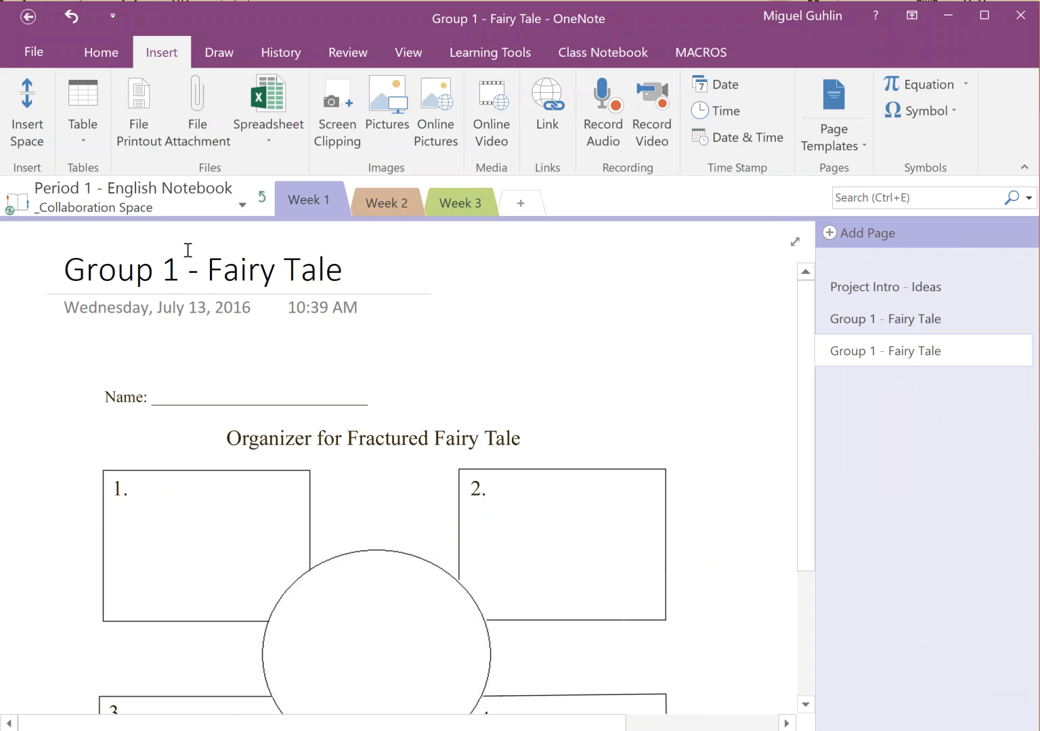
key(BackSpace)
text(2)
Paste another copy and rename it 'Group 3 - Fairy Tale'
right_click(867, 390)
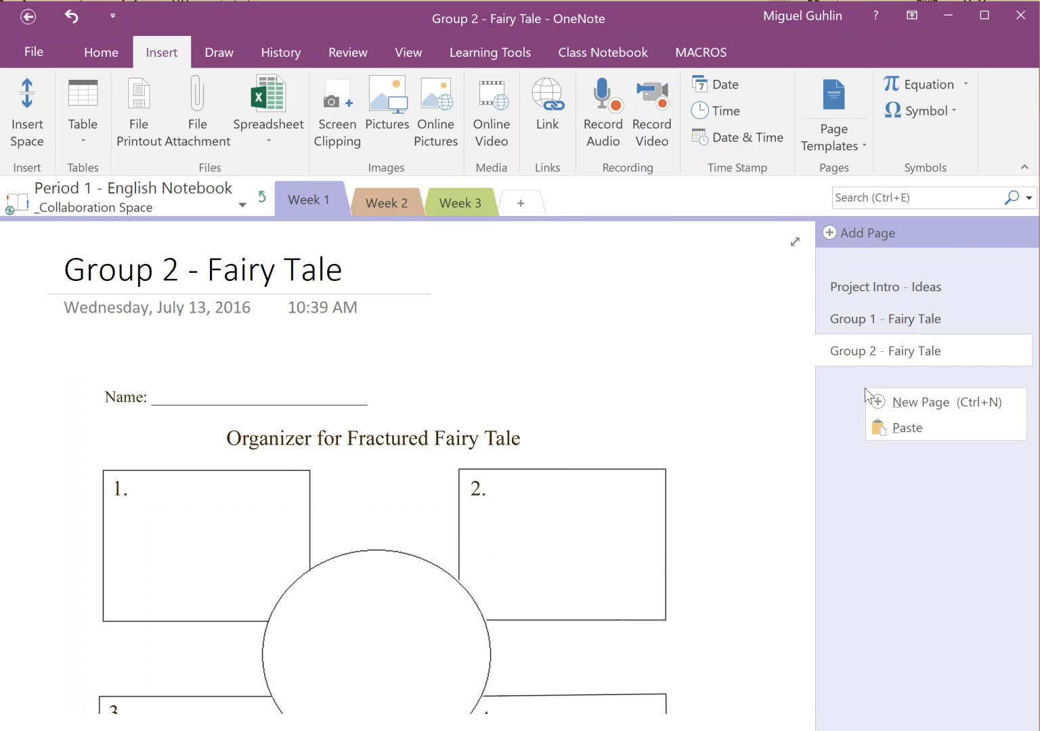
click(890, 428)
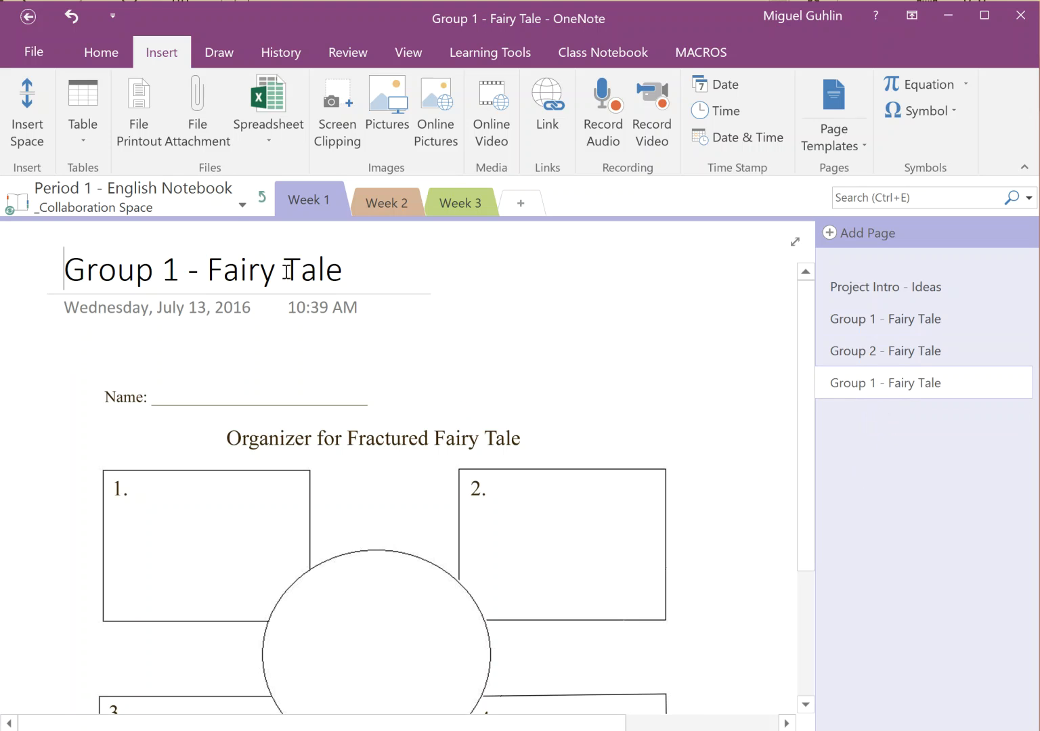
key(Delete)
text(3)
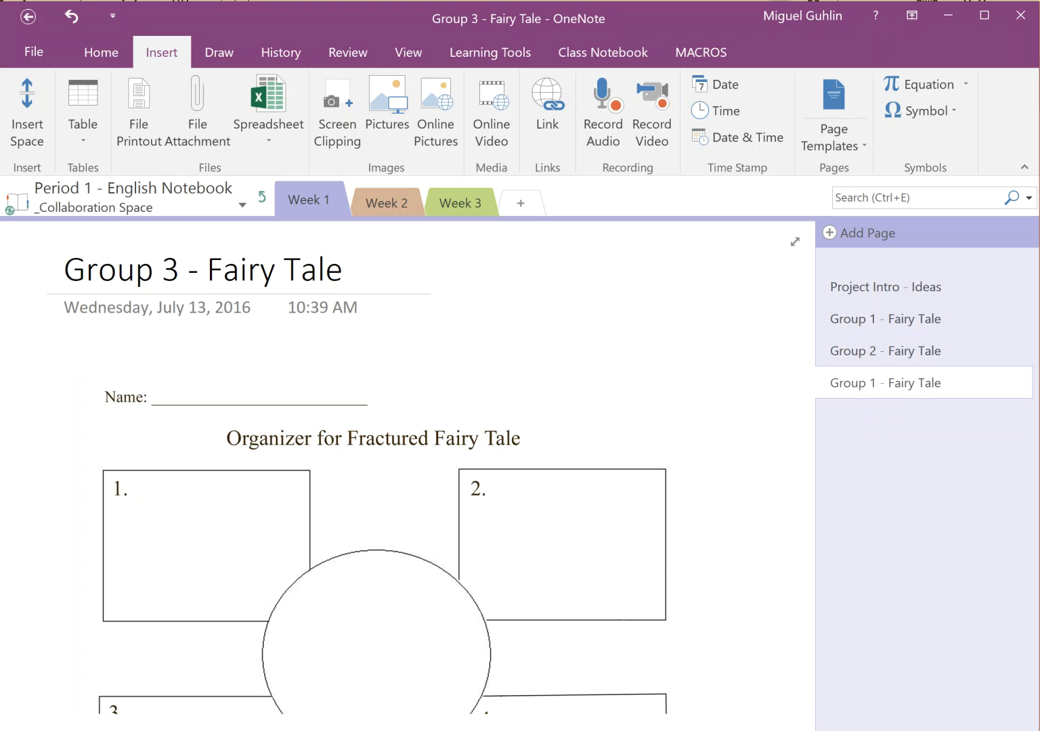
Indent Group 1, 2 and 3 as subpages of Project Intro - Ideas
scroll(754, 400, down, 2)
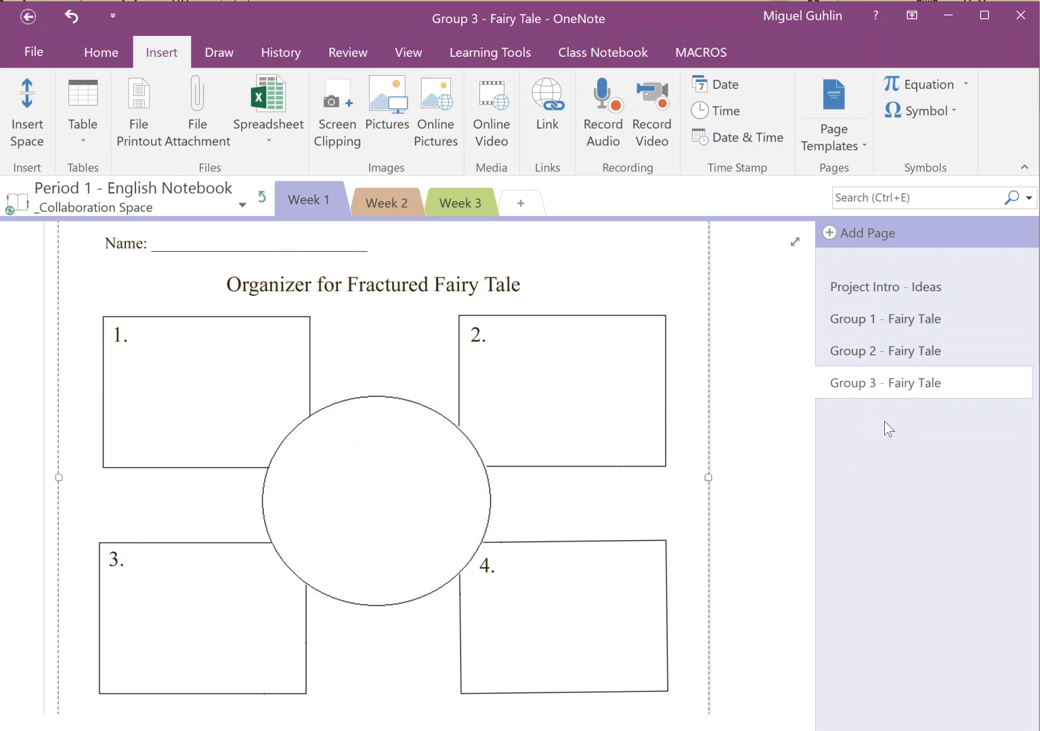
scroll(783, 411, up, 2)
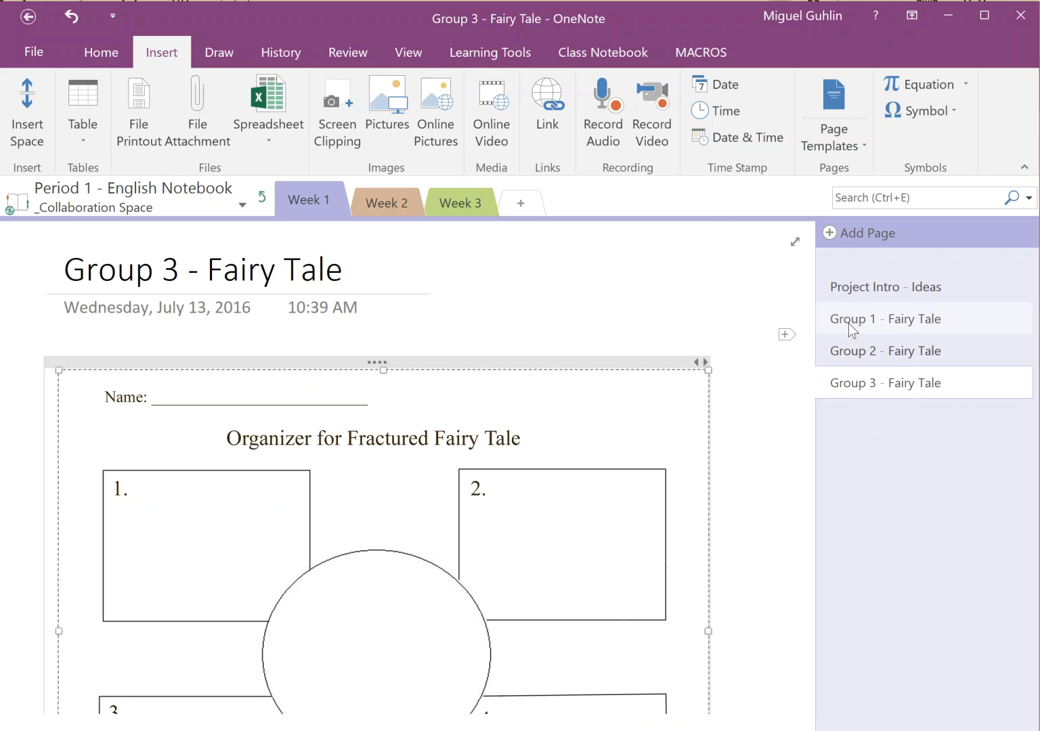
drag(851, 322, 866, 323)
drag(860, 348, 876, 348)
drag(837, 382, 854, 383)
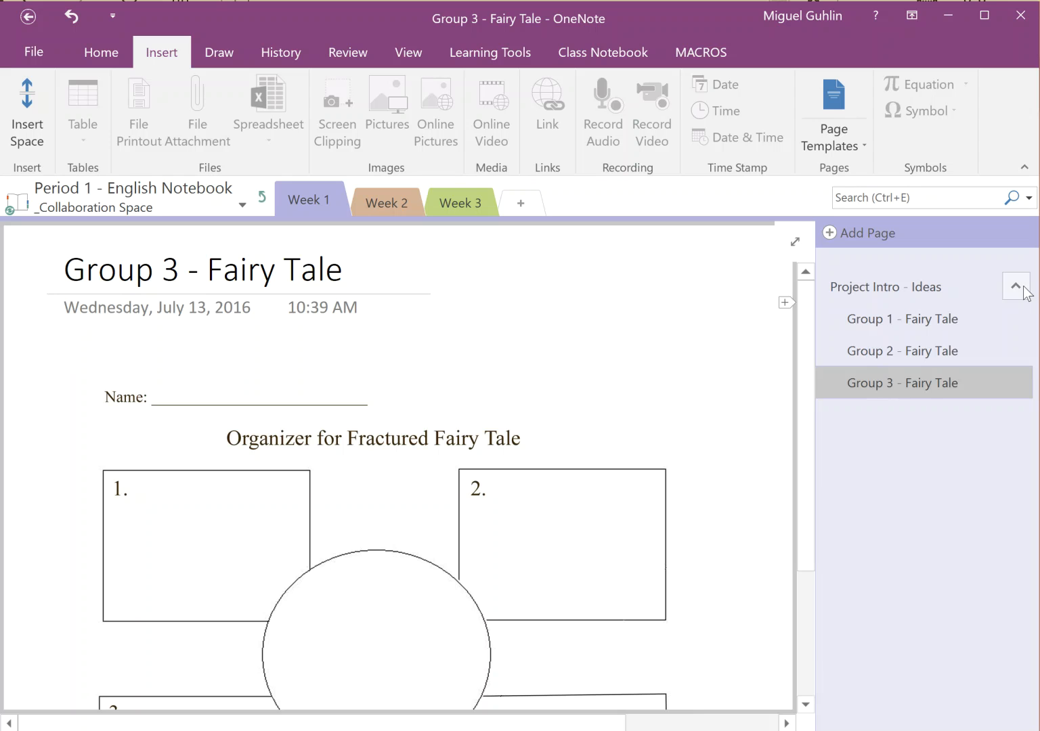
Collapse and re-expand the Group subpages under Project Intro - Ideas
click(1016, 287)
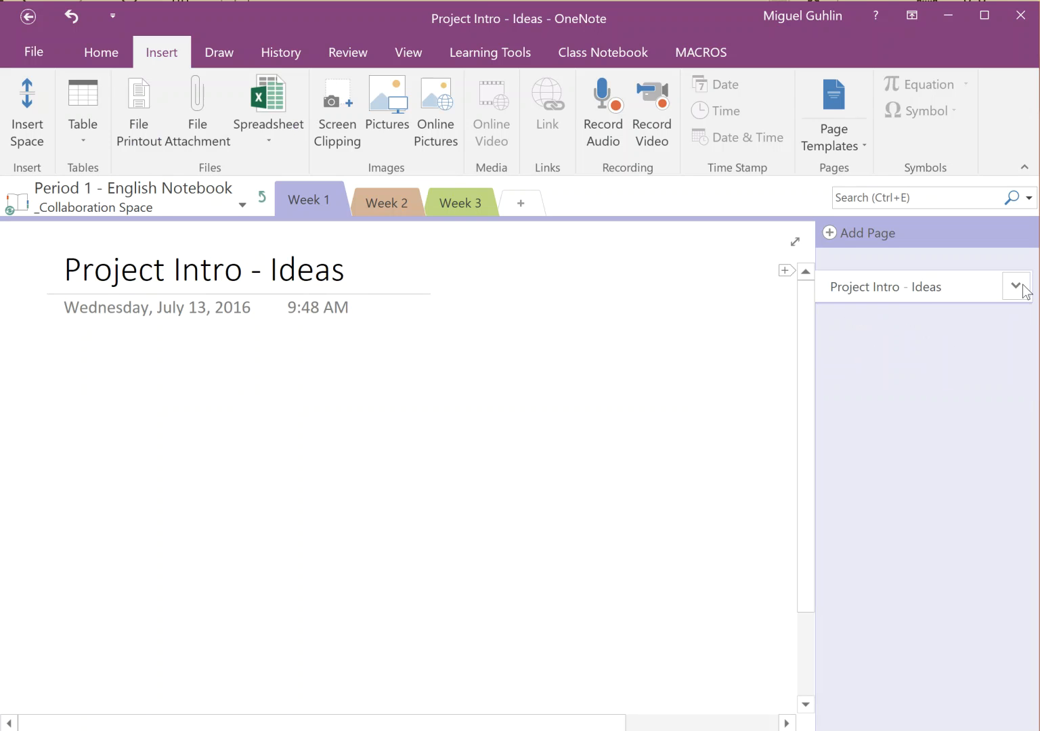
click(1016, 286)
click(1023, 287)
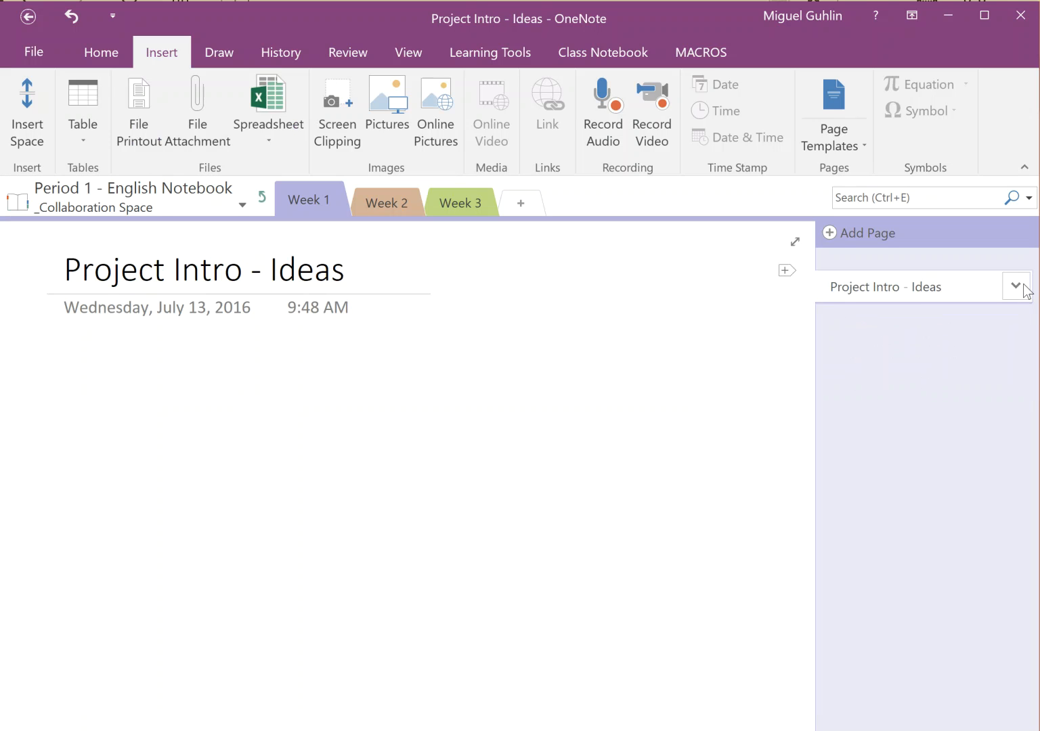
click(1023, 287)
View the Group 1, Group 2 and Group 3 Fairy Tale pages, ending on Group 1
click(926, 329)
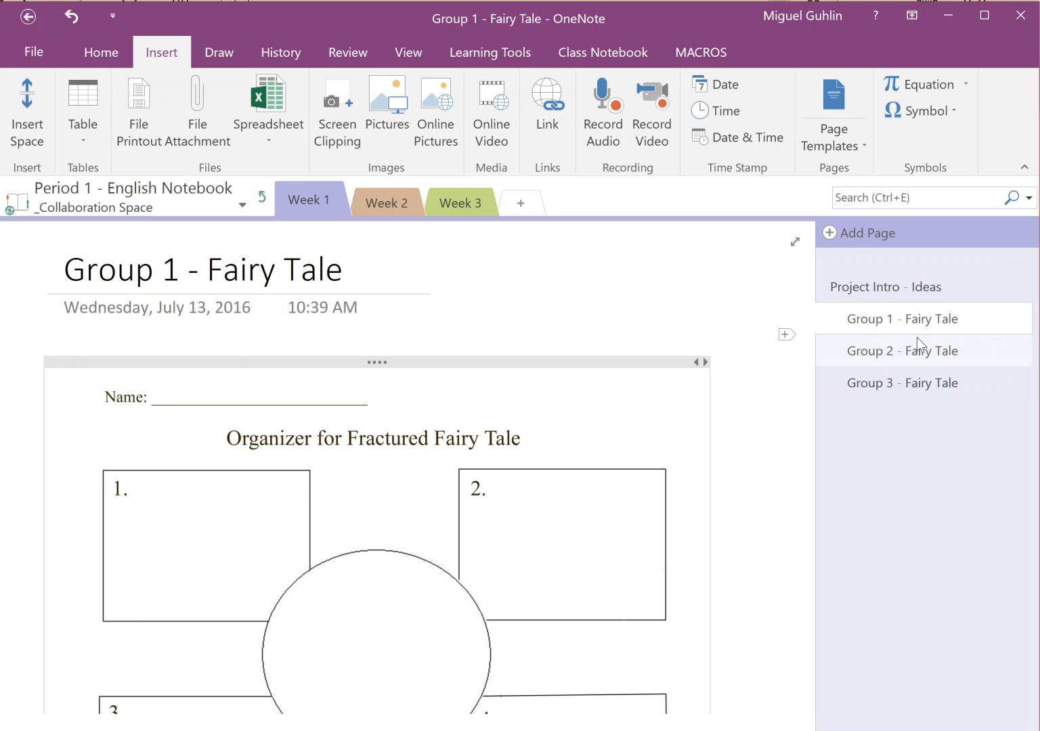
click(917, 357)
click(906, 389)
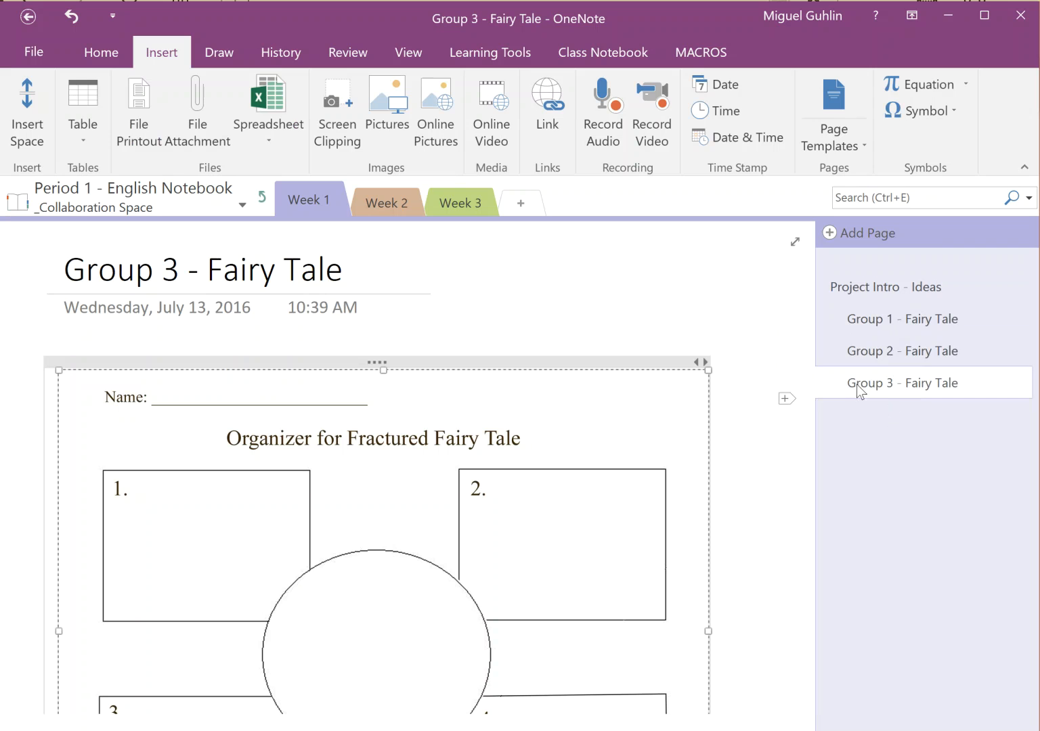
click(877, 330)
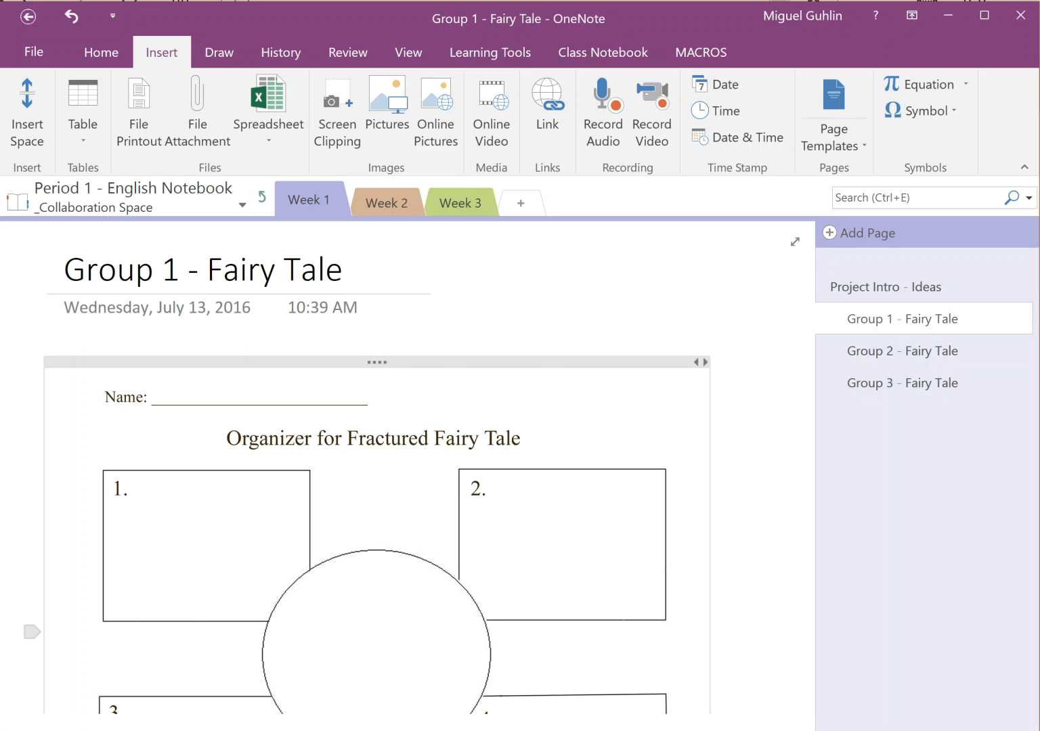
key(super)
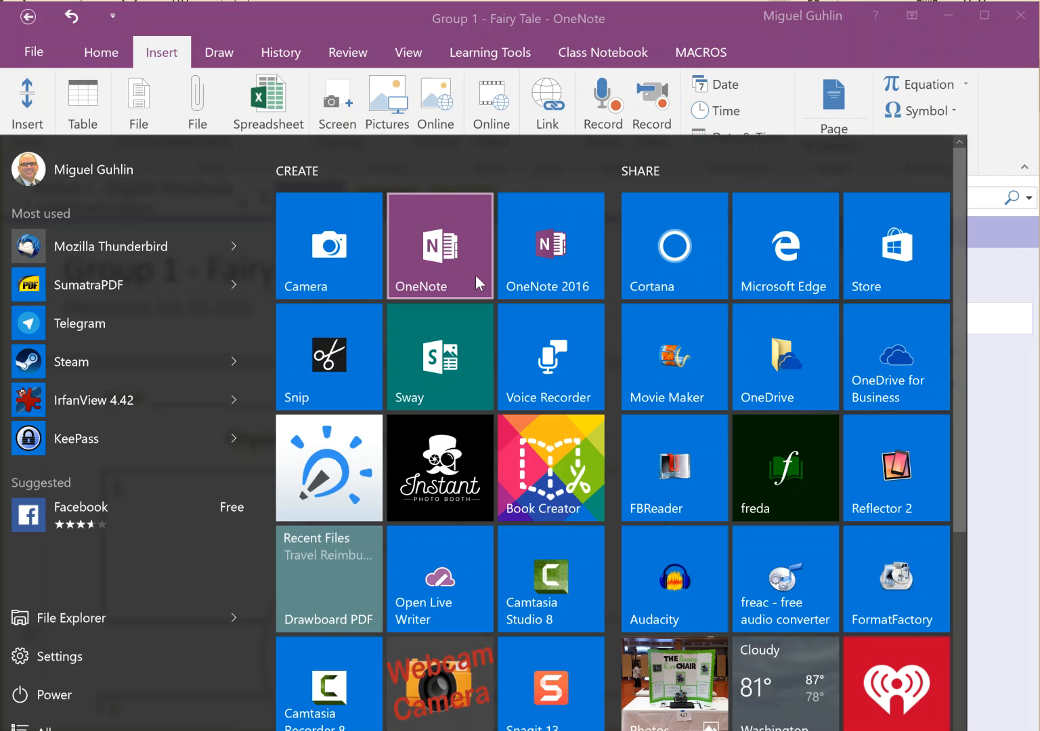
Launch the Windows 10 OneNote app, dismiss What's New, and open Settings from the navigation pane
click(442, 257)
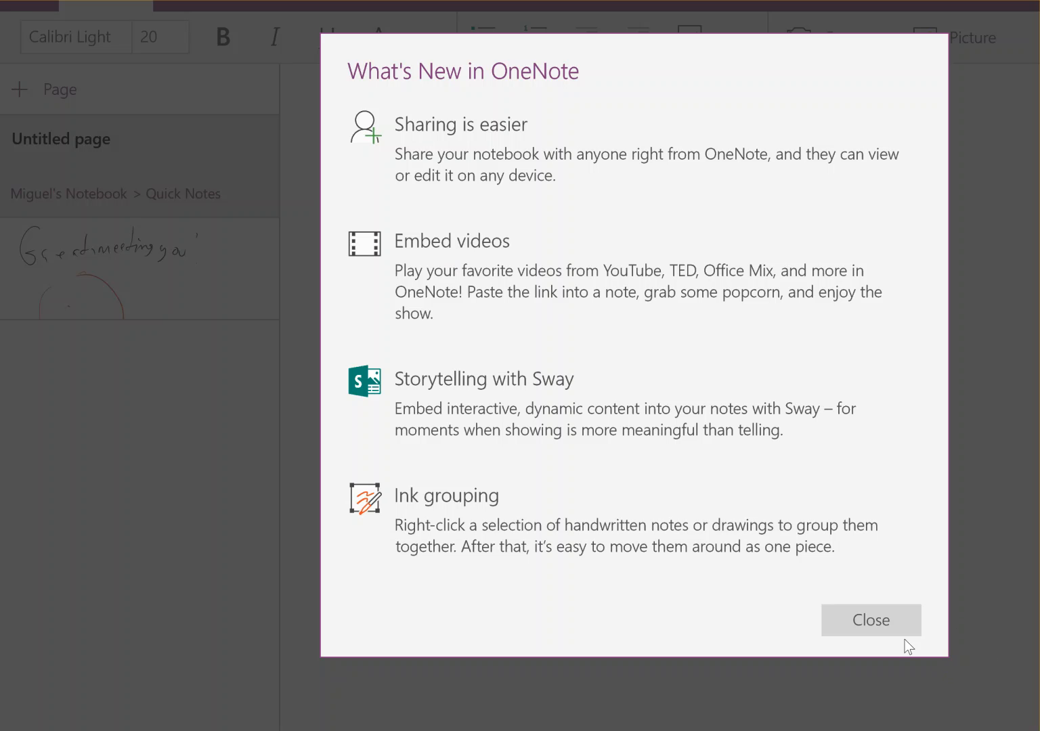
click(903, 634)
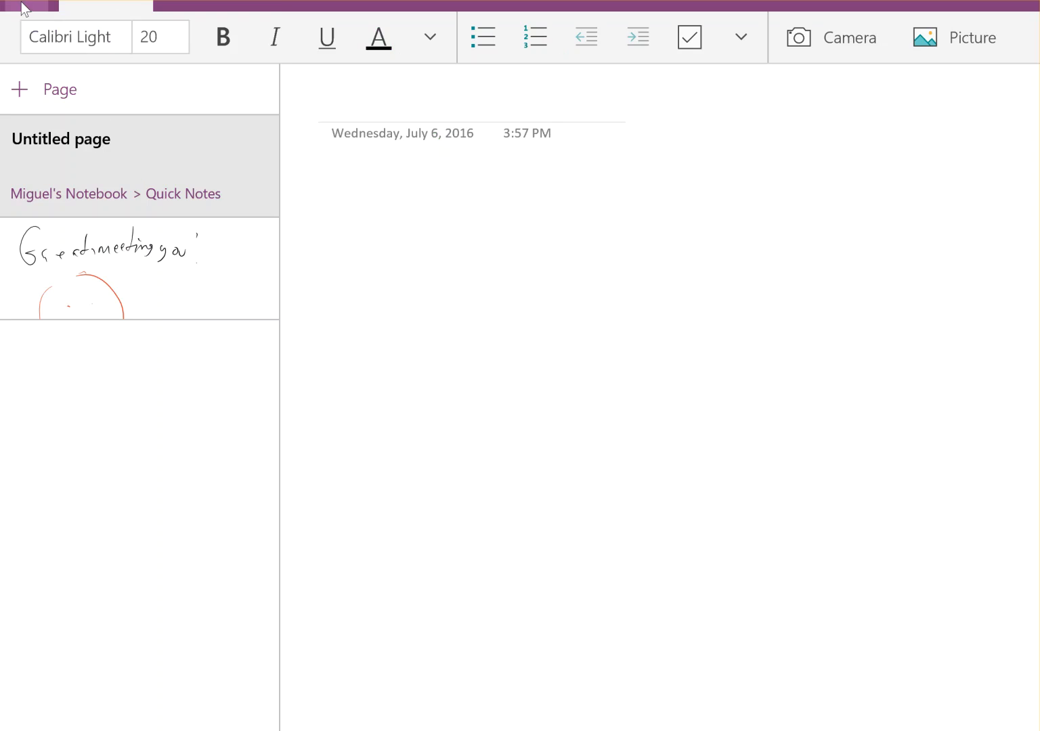
click(21, 6)
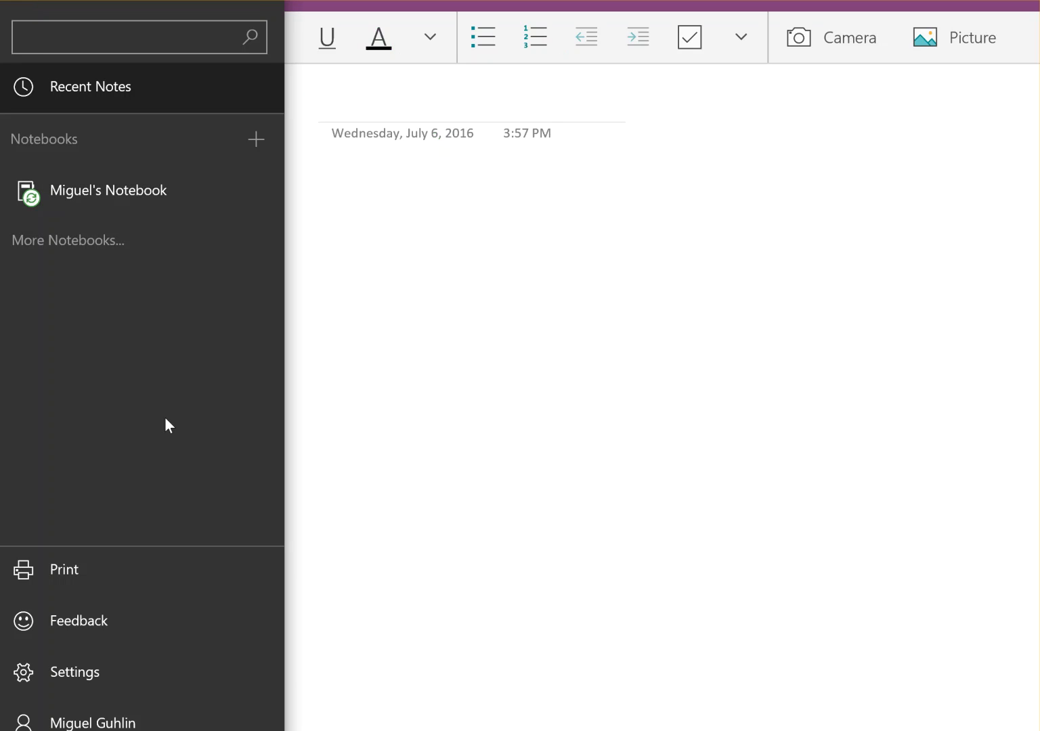
click(139, 677)
From the account details, start adding a work or school account, retrying after one cancelled attempt
click(138, 677)
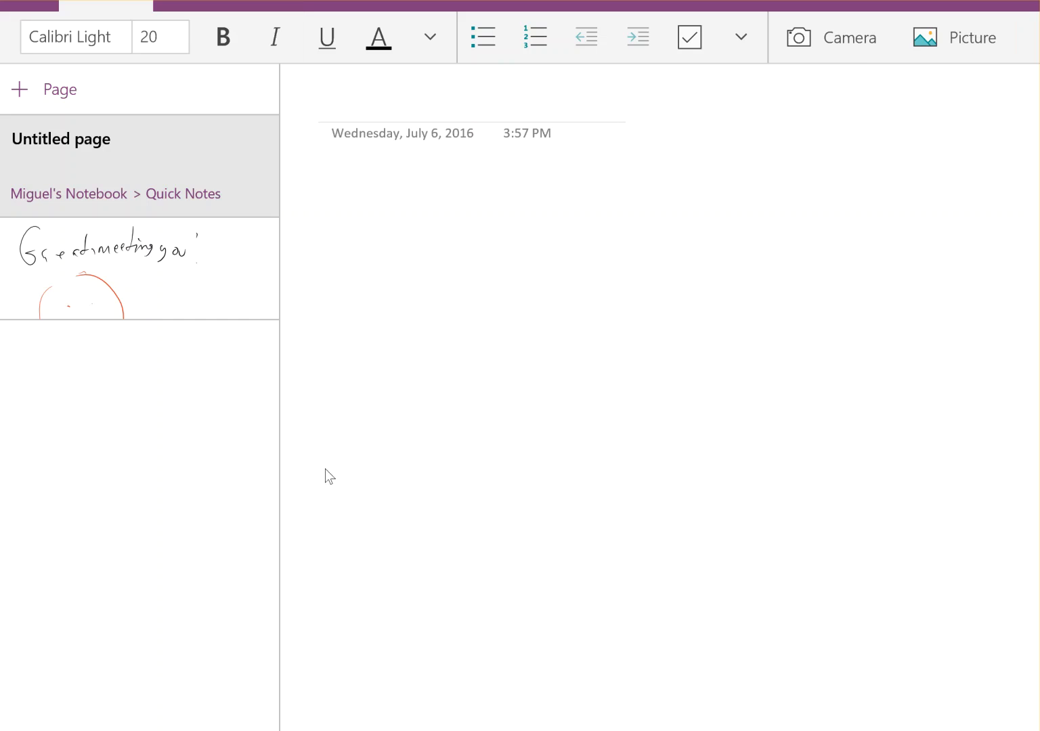
click(21, 6)
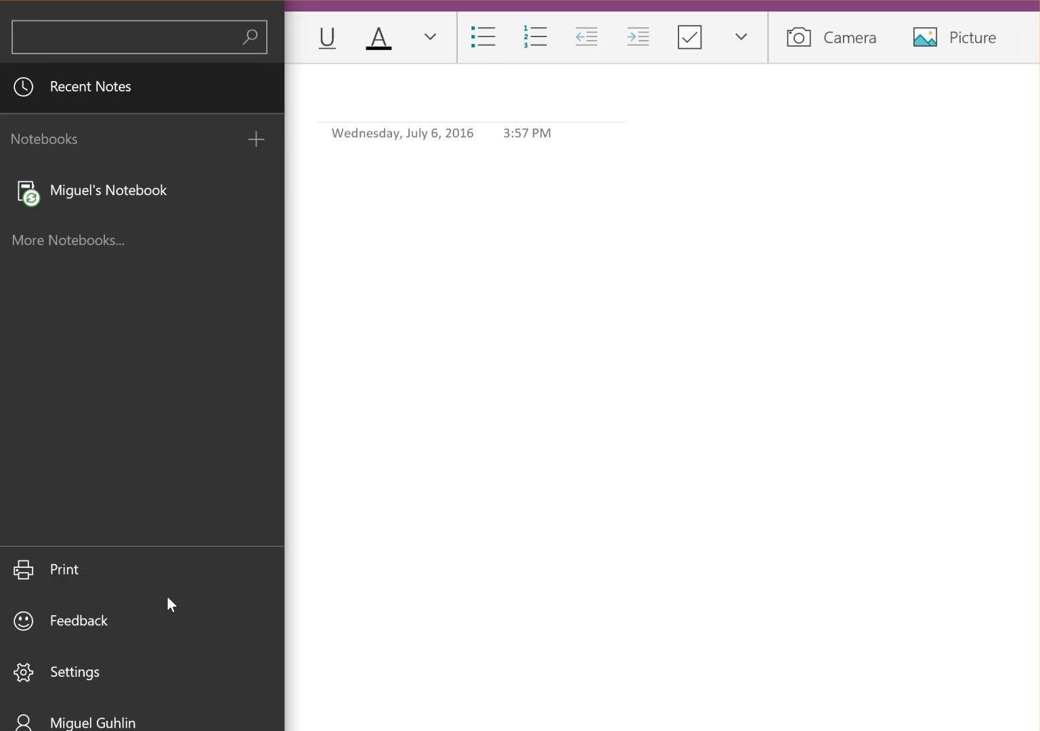
click(136, 723)
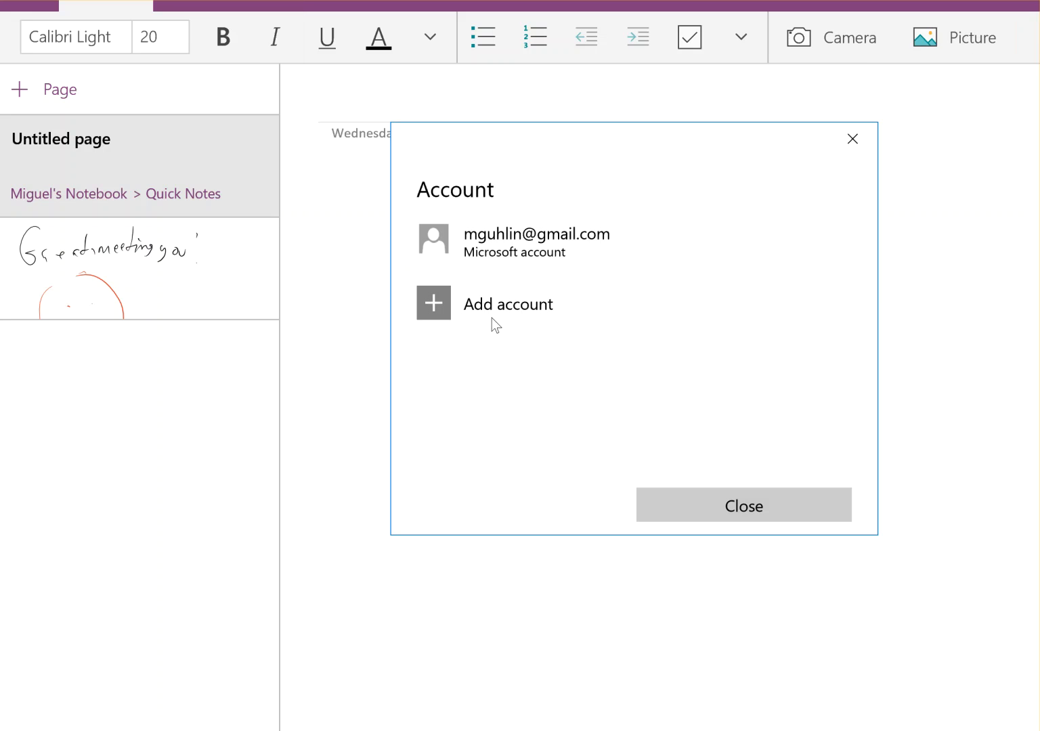
click(494, 309)
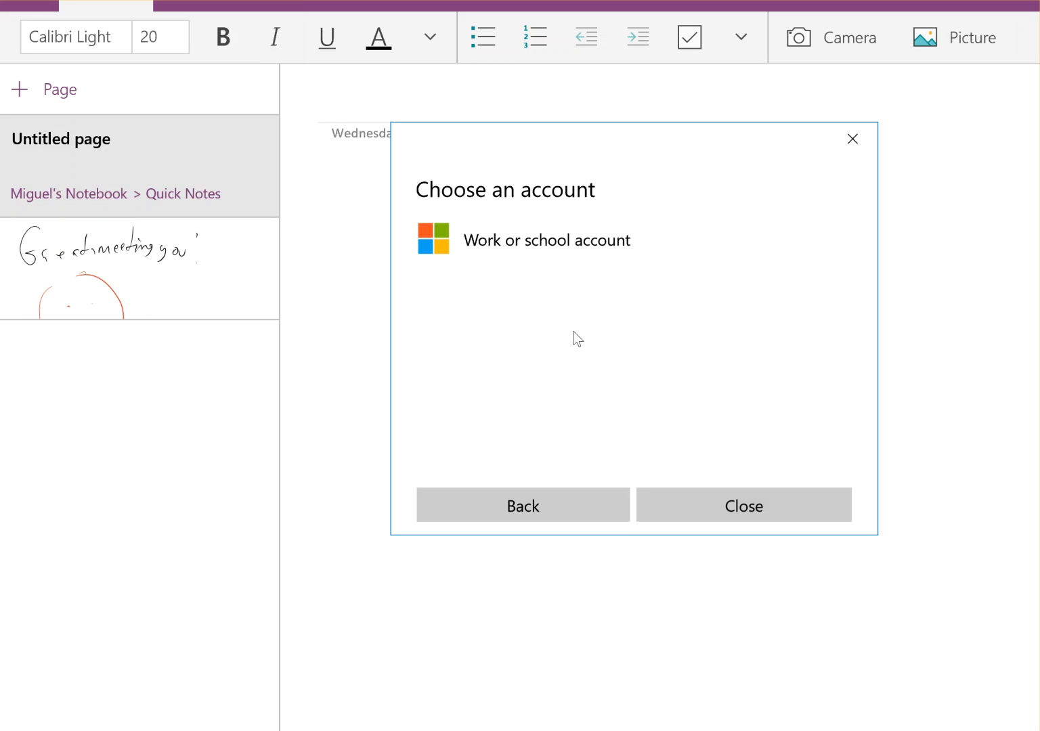
click(710, 506)
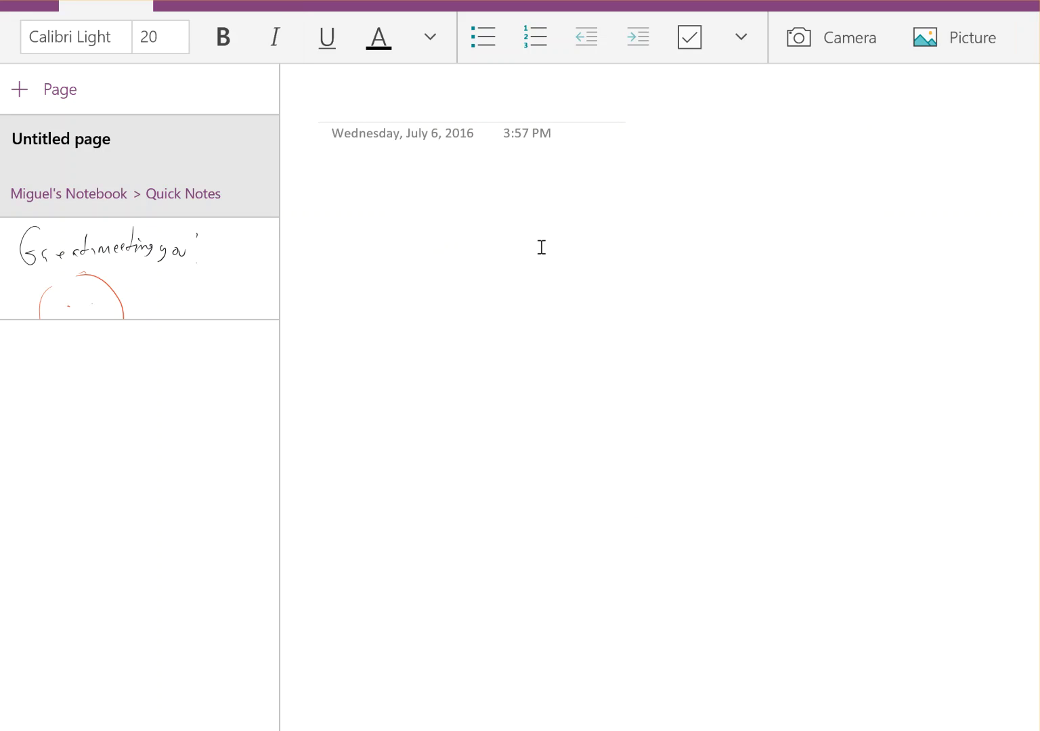
click(27, 6)
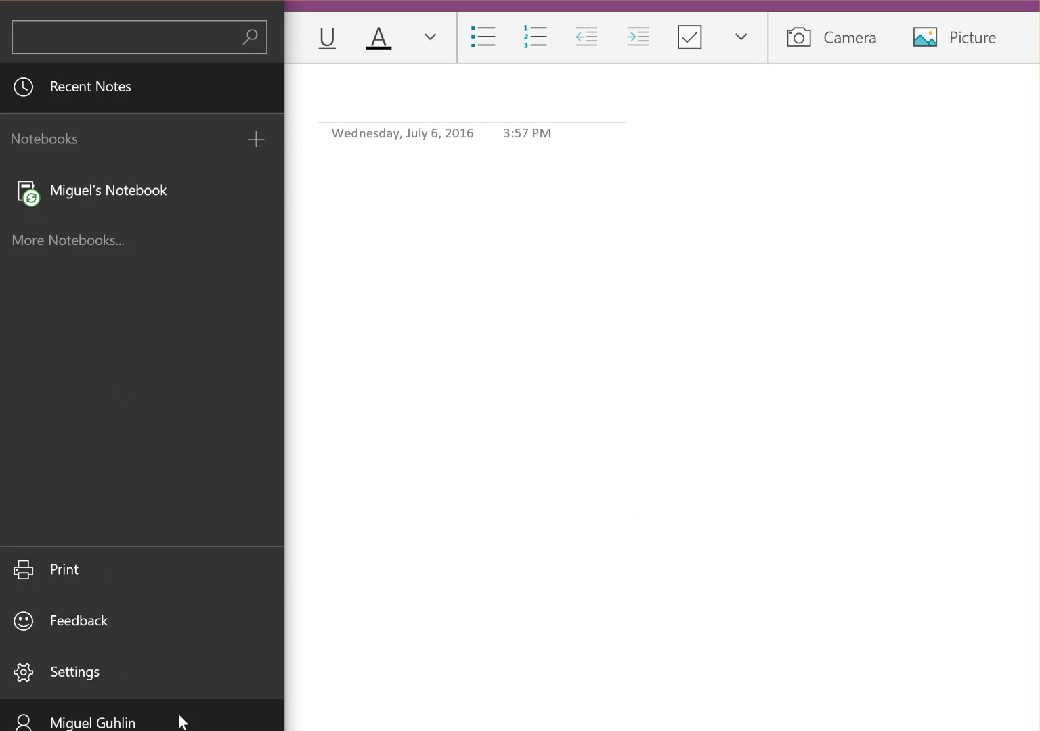
click(181, 720)
click(501, 308)
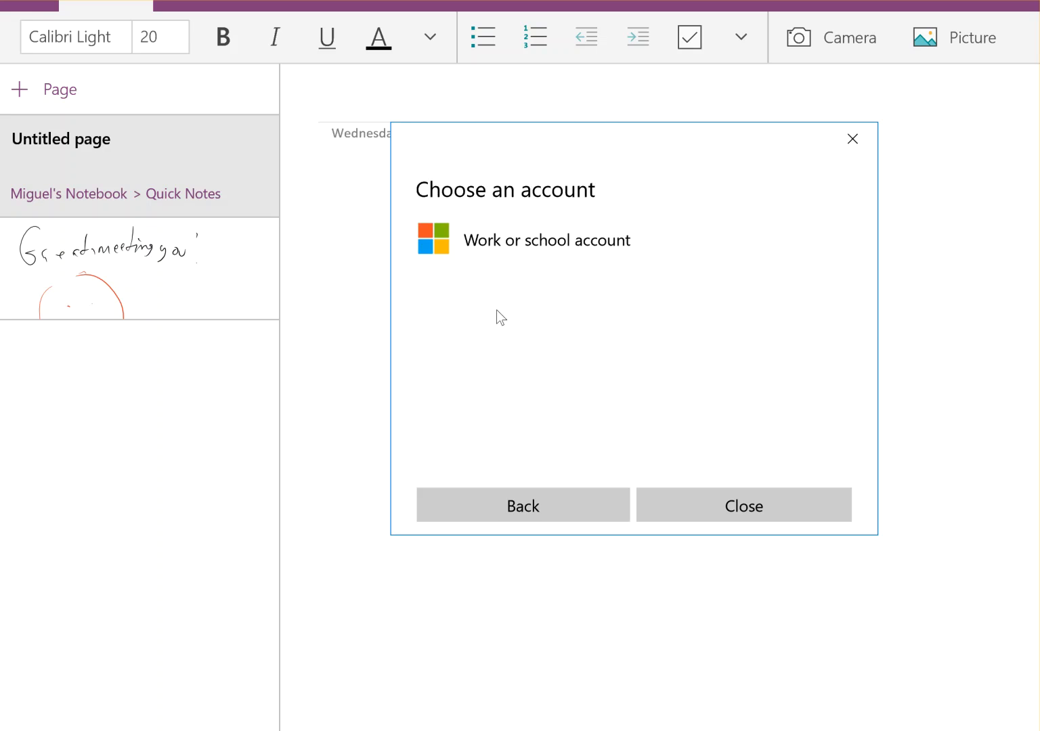
click(485, 245)
Sign in with the student's school e-mail address and account password, re-entering the password once
click(545, 256)
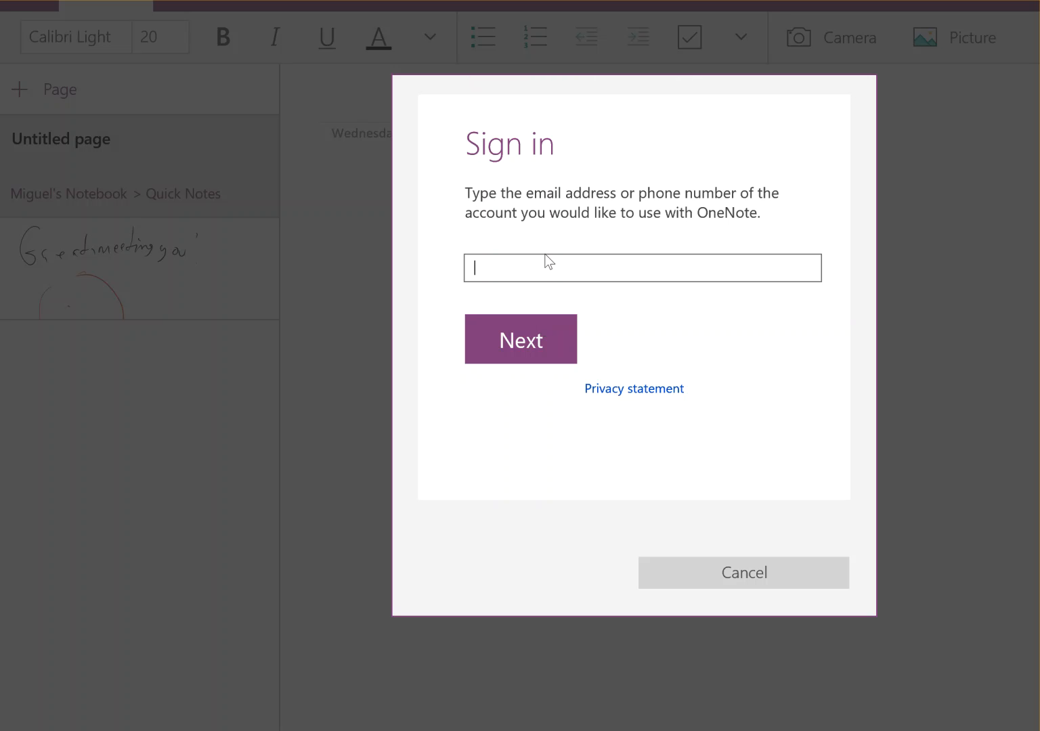
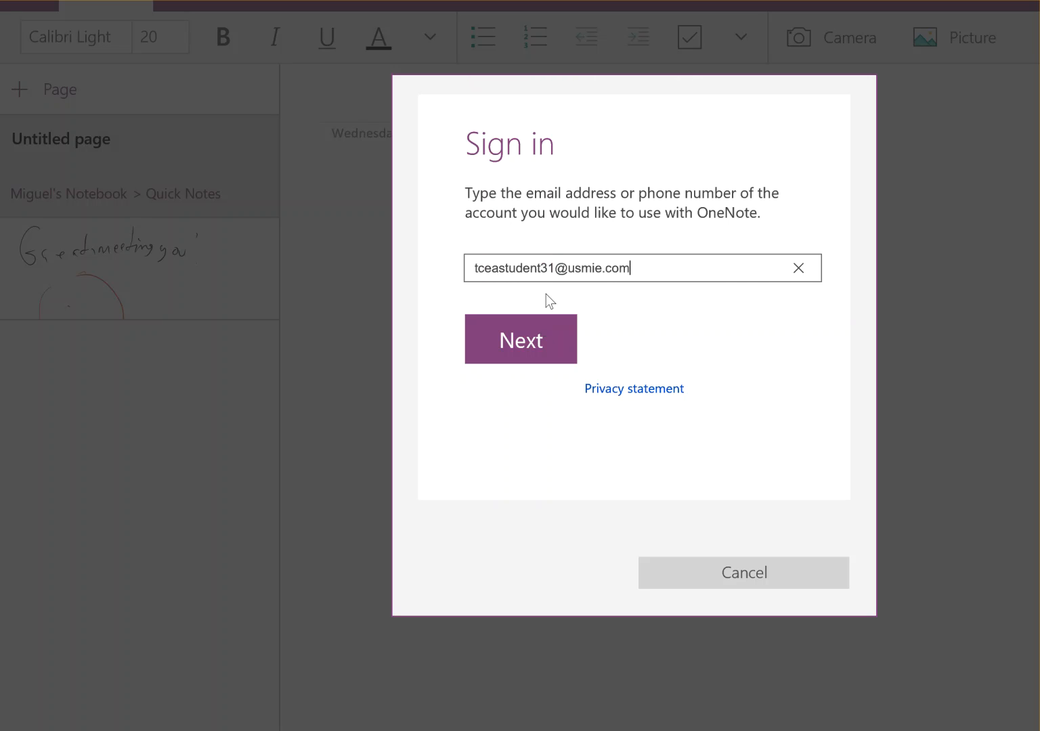
click(537, 340)
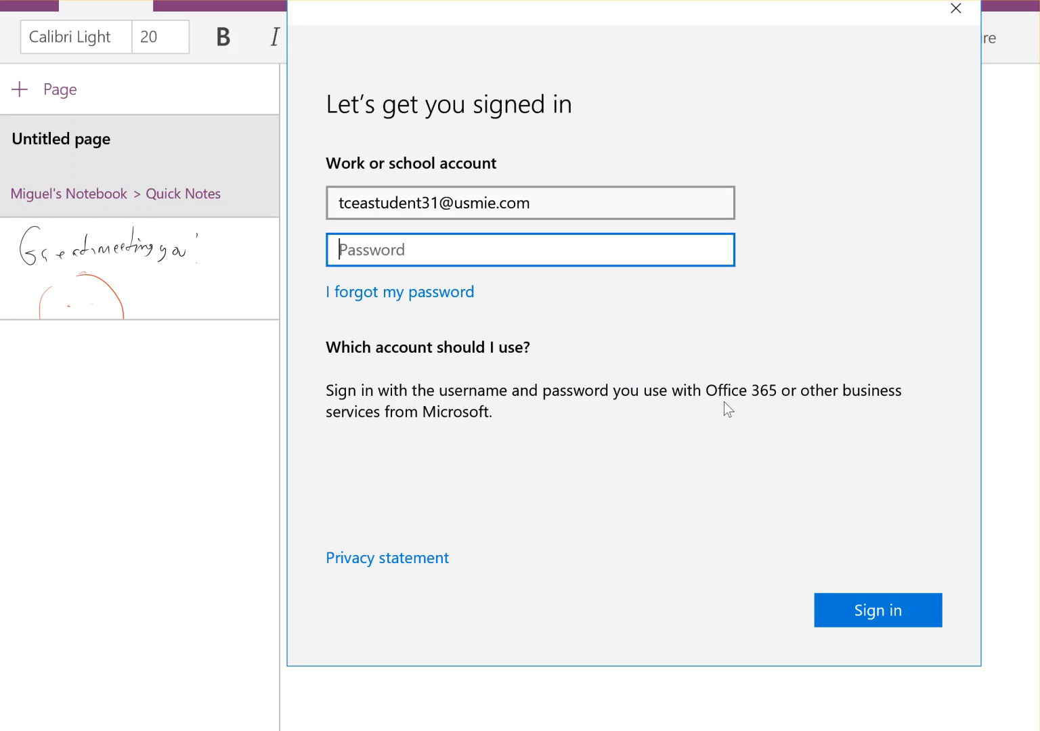
text(••••••••)
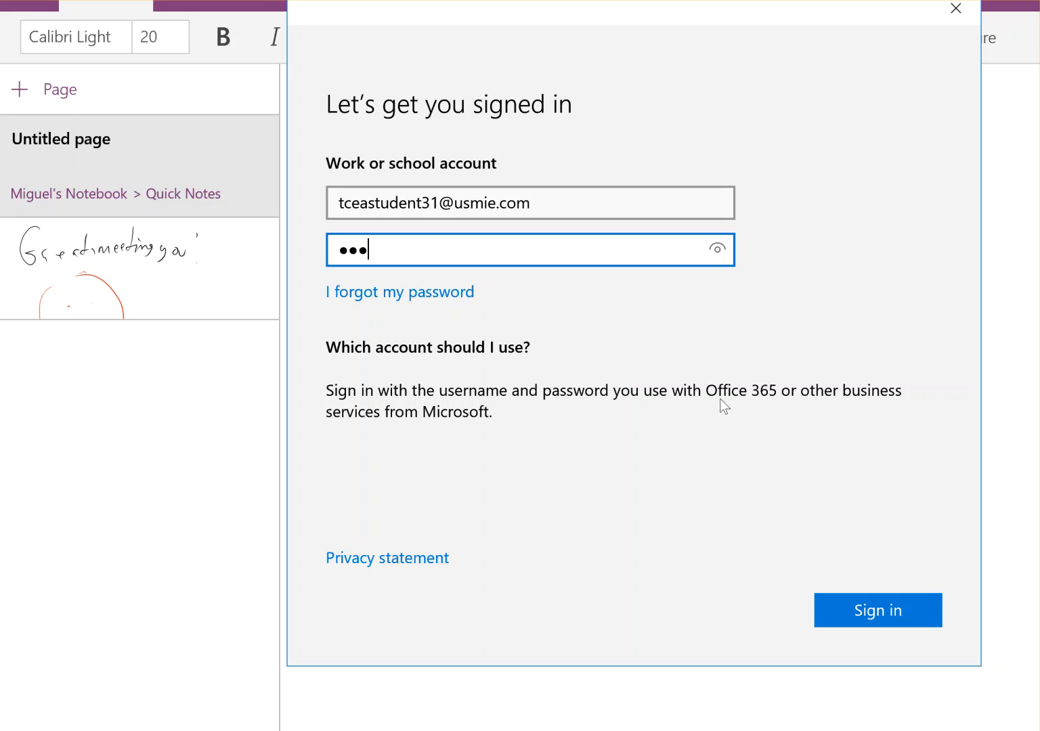
click(880, 602)
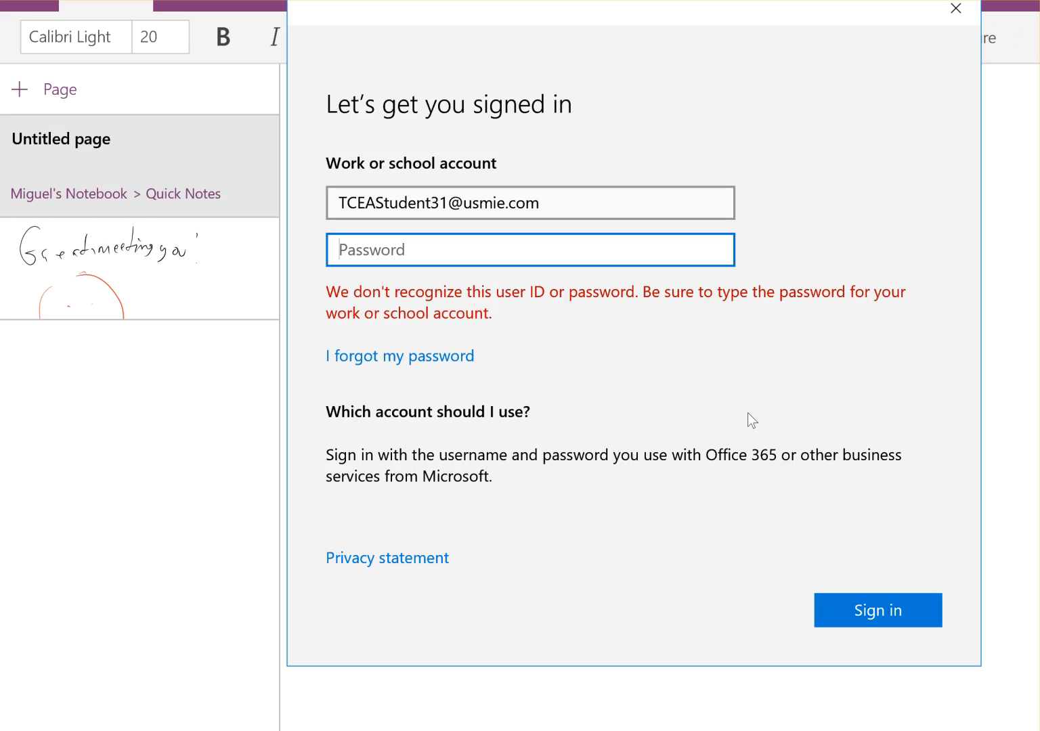
text(•••••••••)
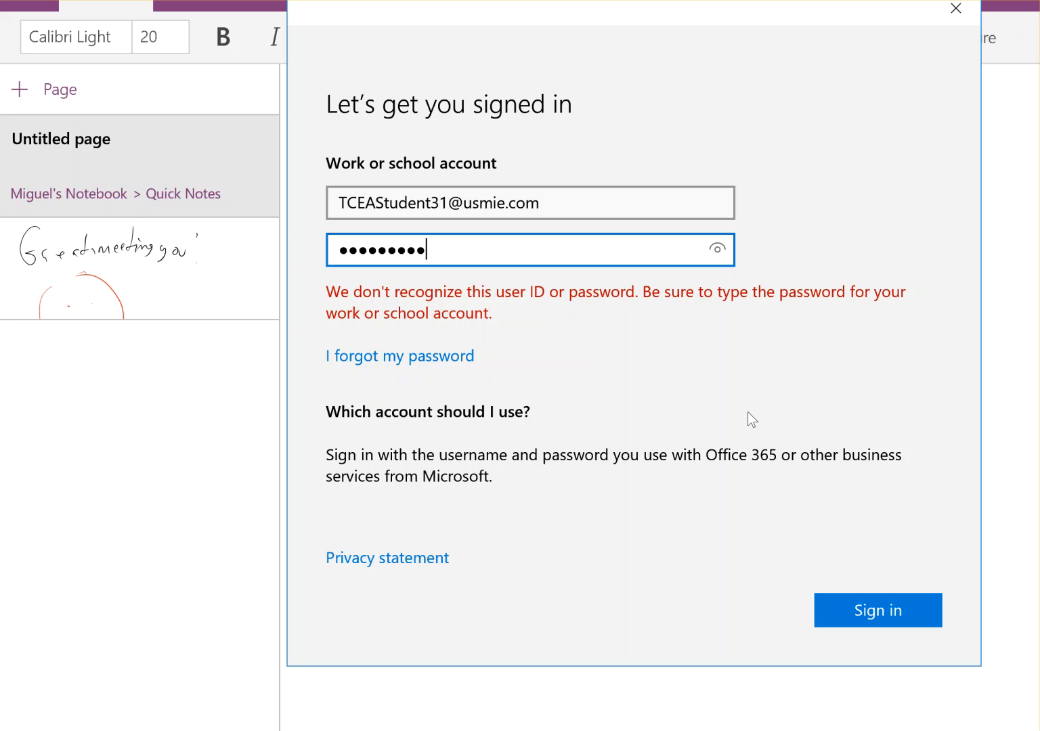
click(875, 614)
click(881, 612)
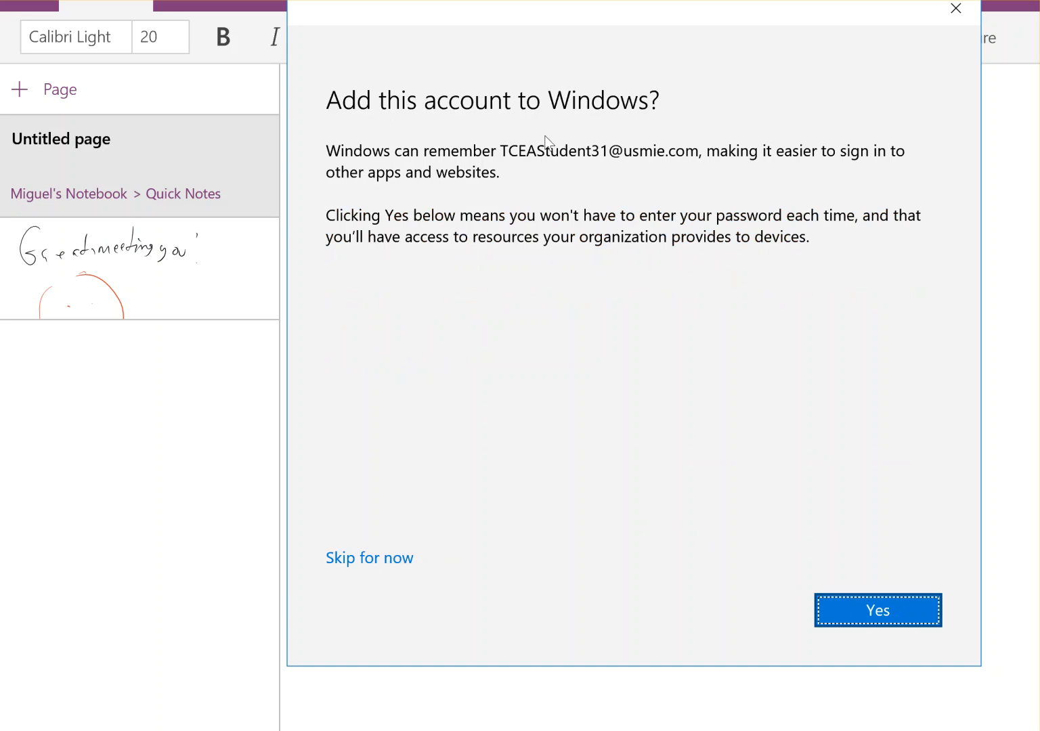
Skip saving the account to Windows and close the Accounts list
click(371, 561)
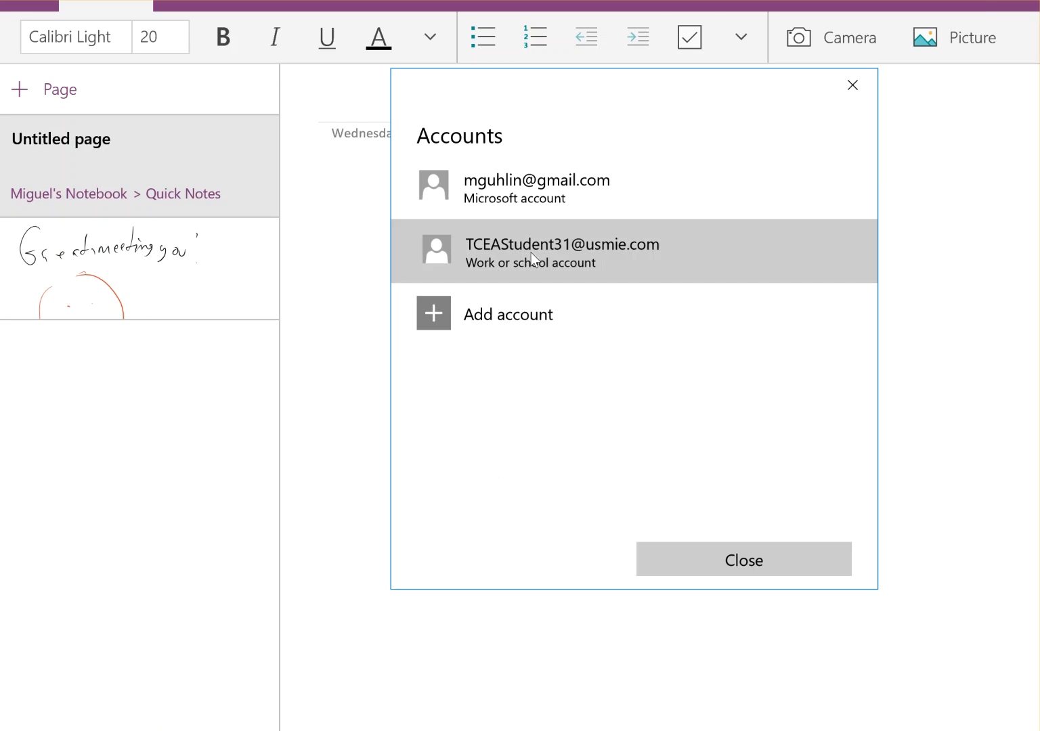
click(530, 253)
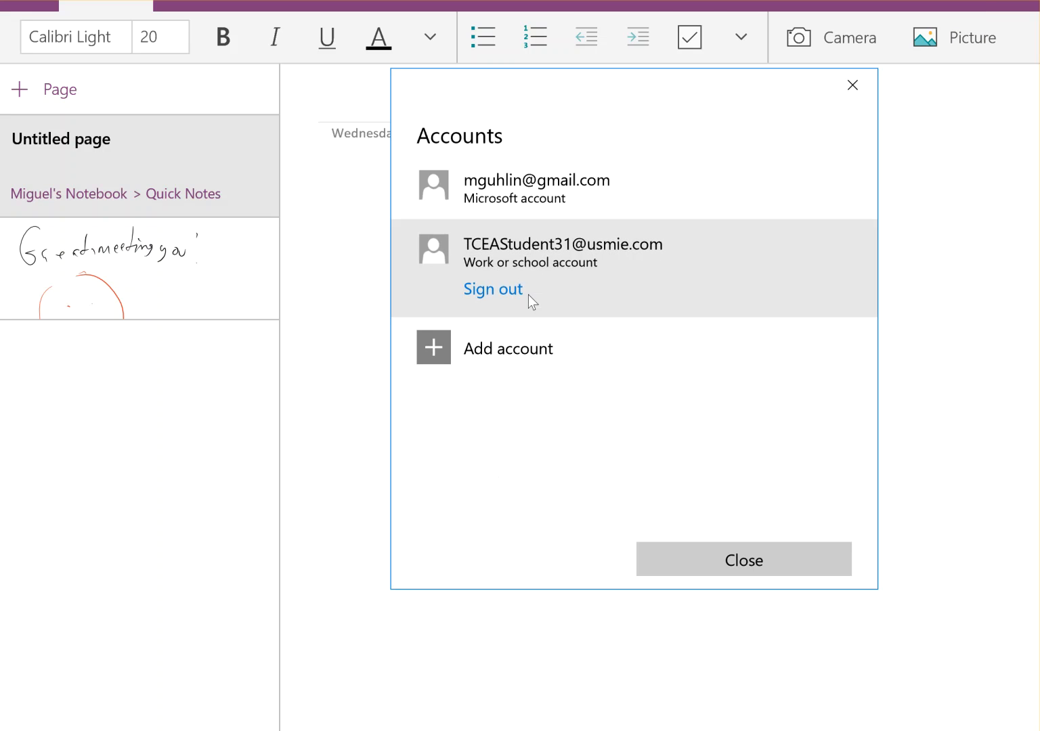
click(748, 560)
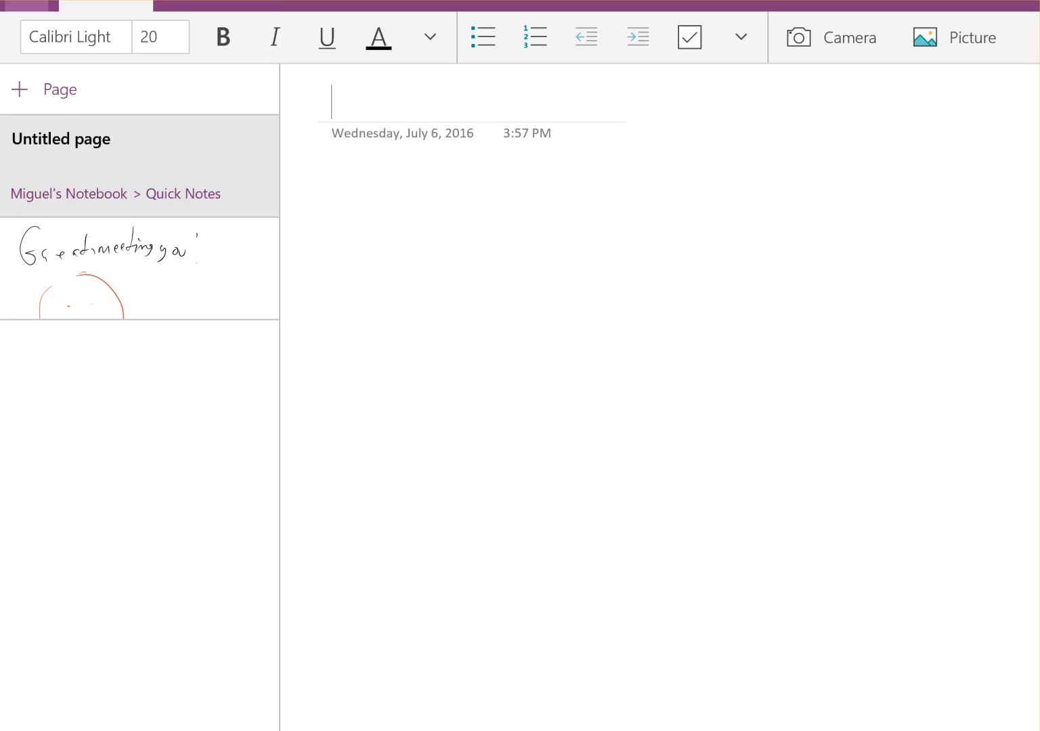
Show the notebook list, then dismiss it to leave the Quick Notes page
click(27, 4)
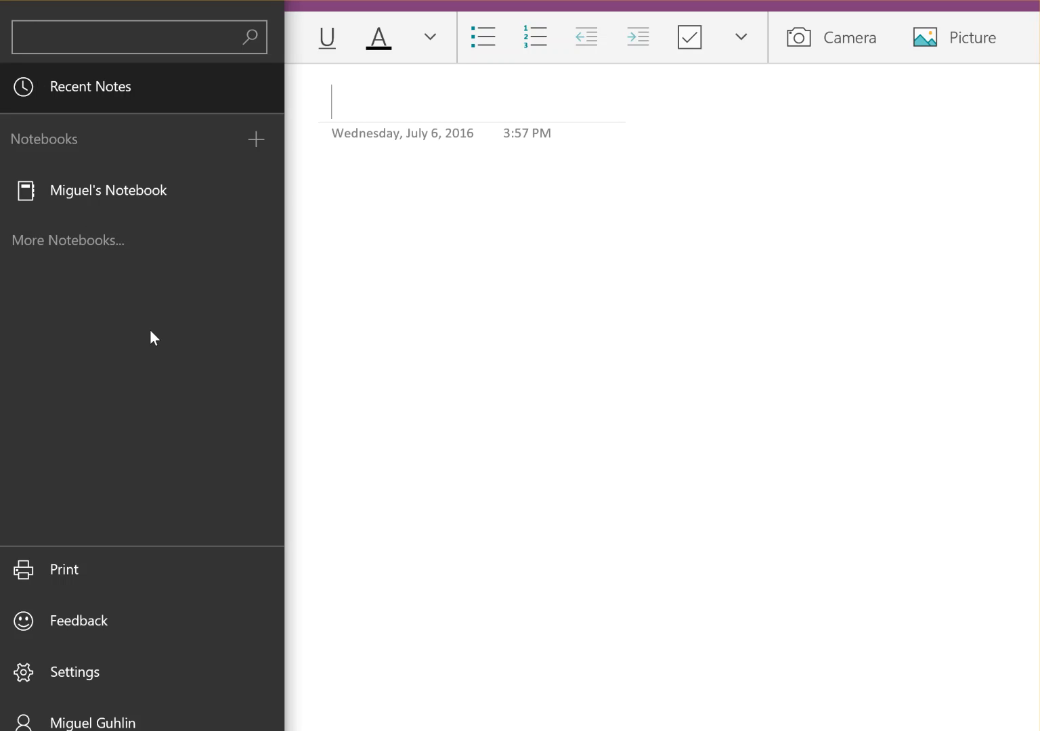
click(460, 321)
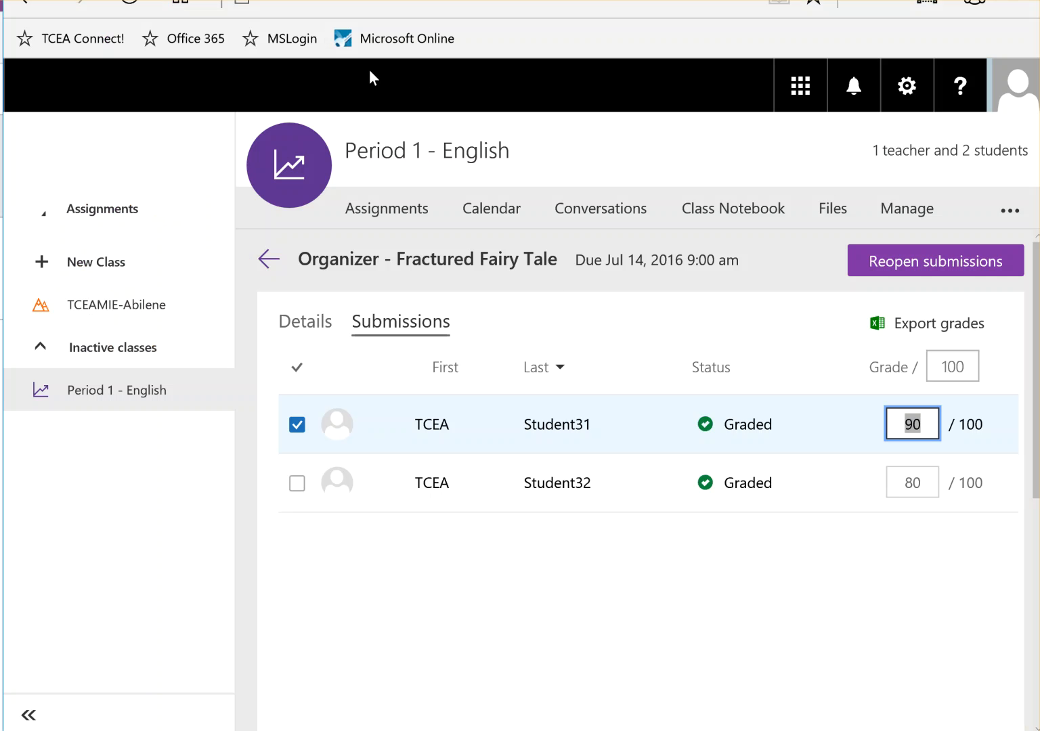
Open the Period 1 - English Class Notebook to its Welcome! page
click(305, 1)
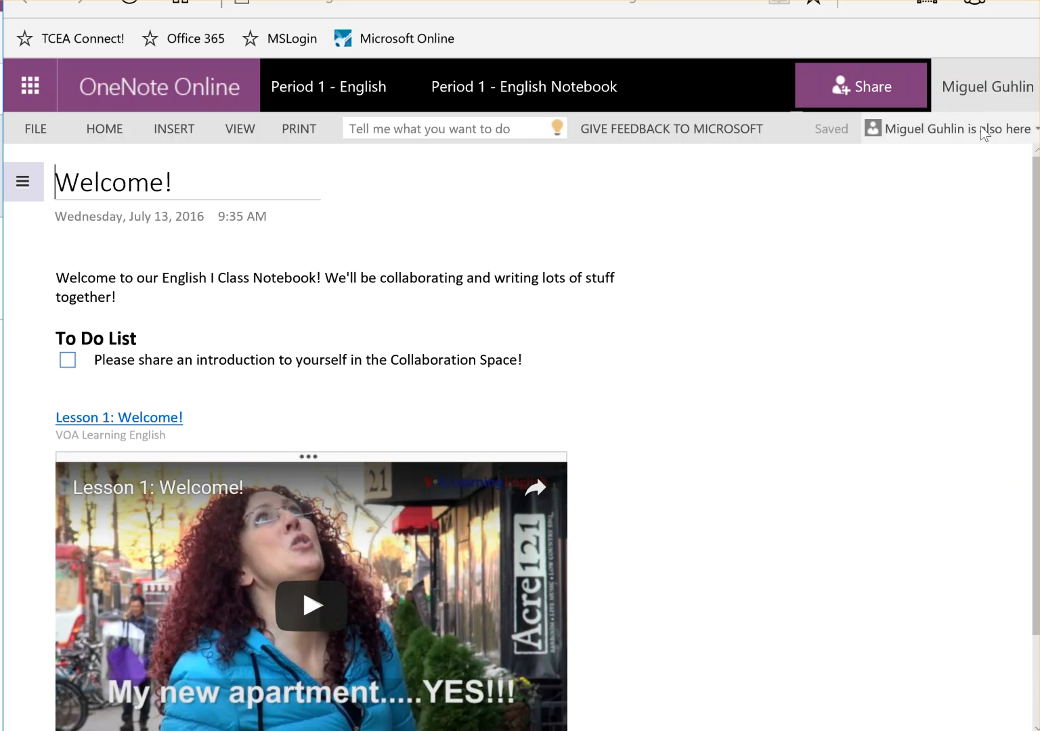
Open Group 1 - Fairy Tale under TCEA Student31 > _Collaboration Space and check the Insert options
click(23, 183)
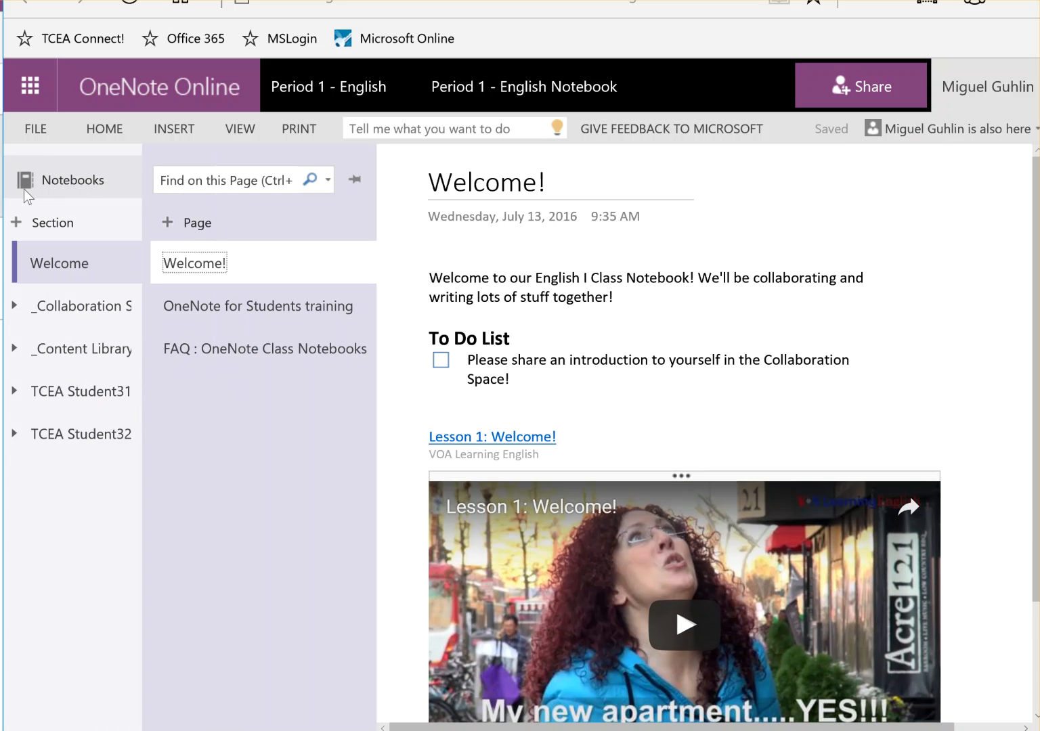
click(85, 396)
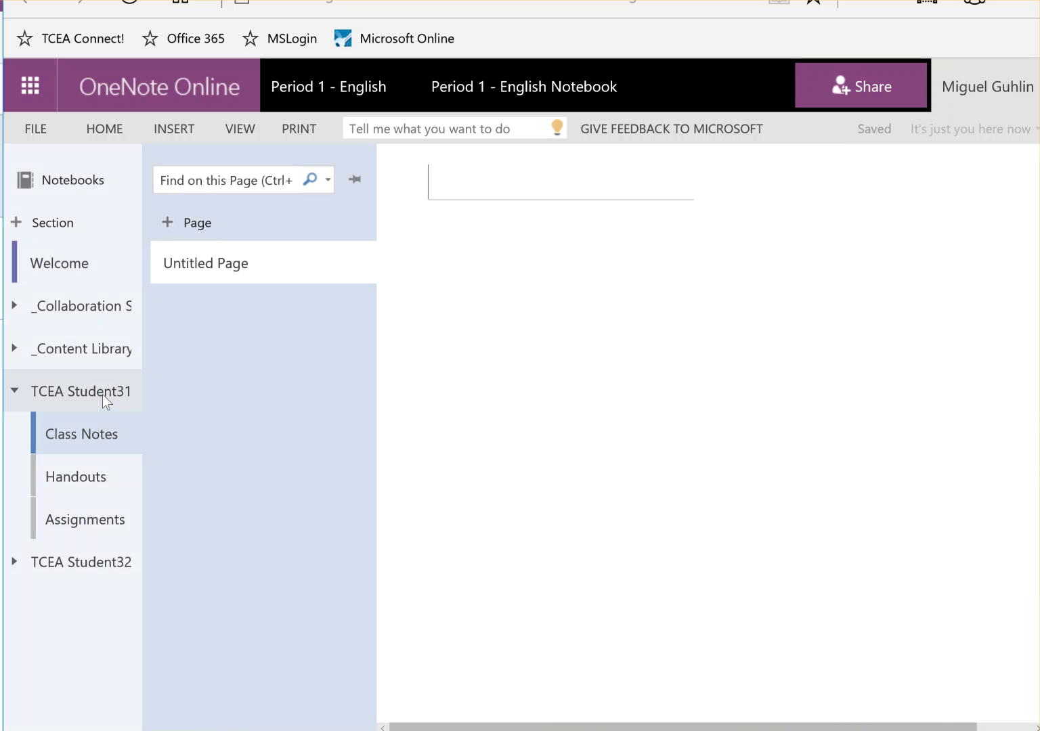
click(106, 317)
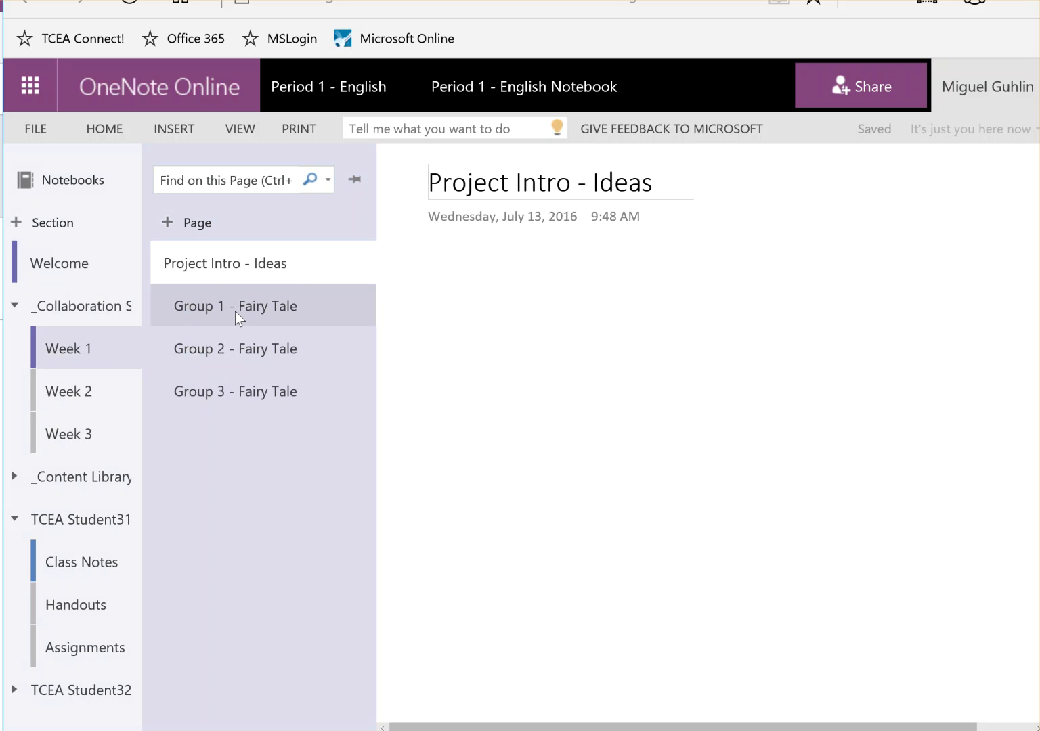
click(235, 308)
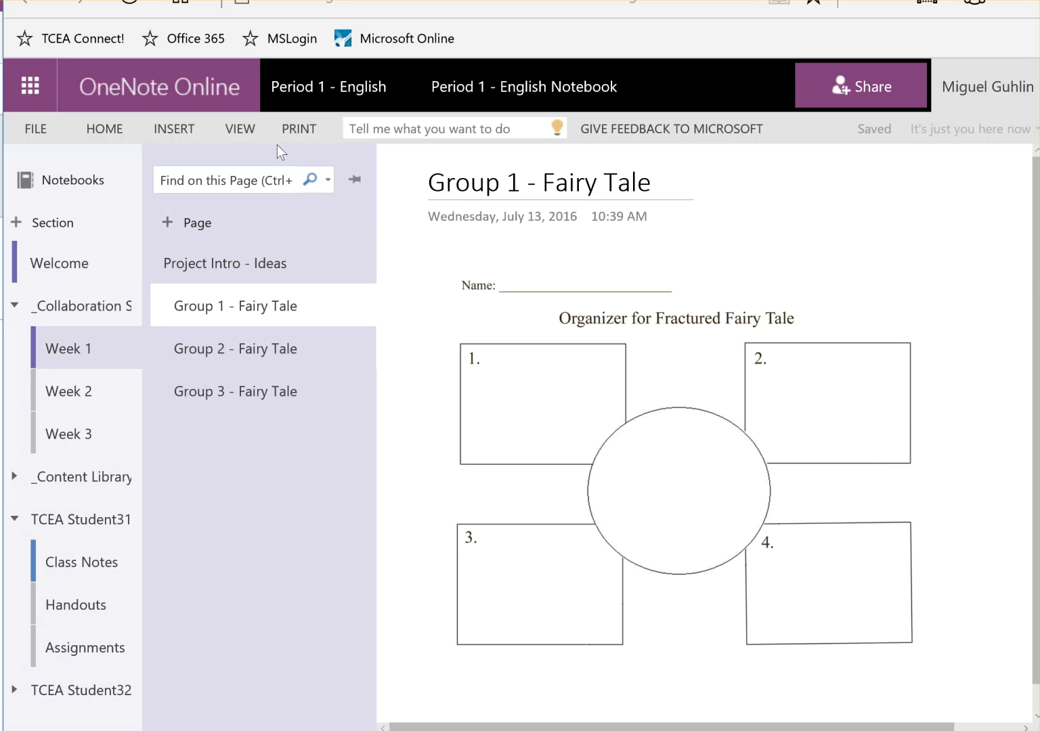
click(173, 130)
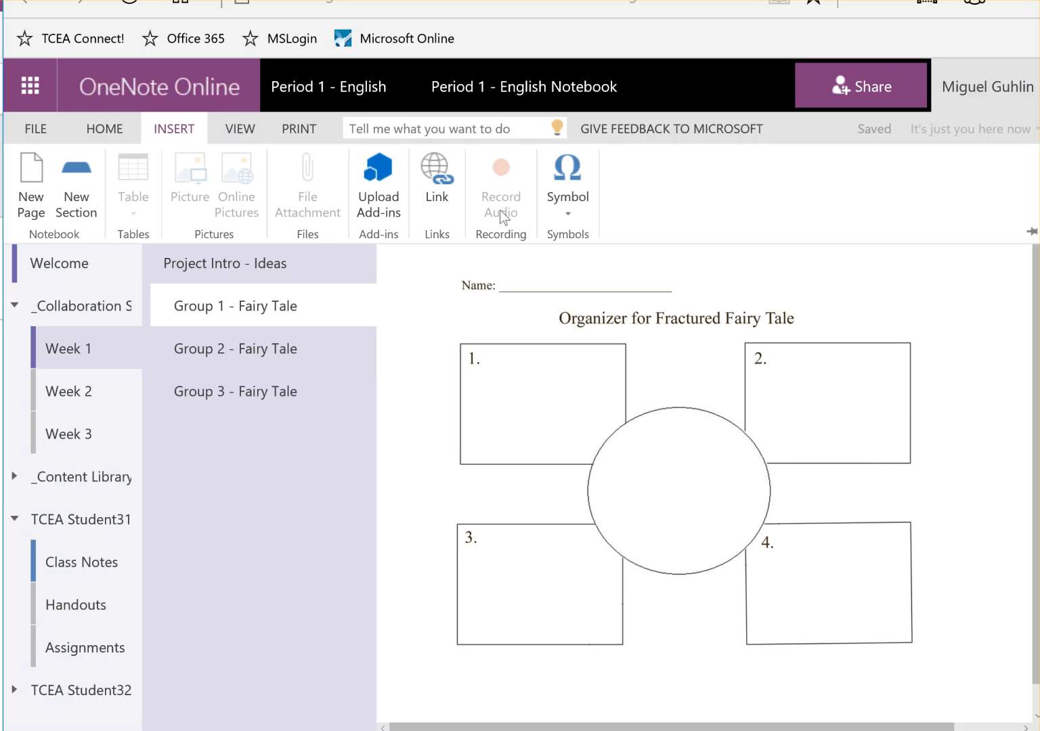
click(950, 287)
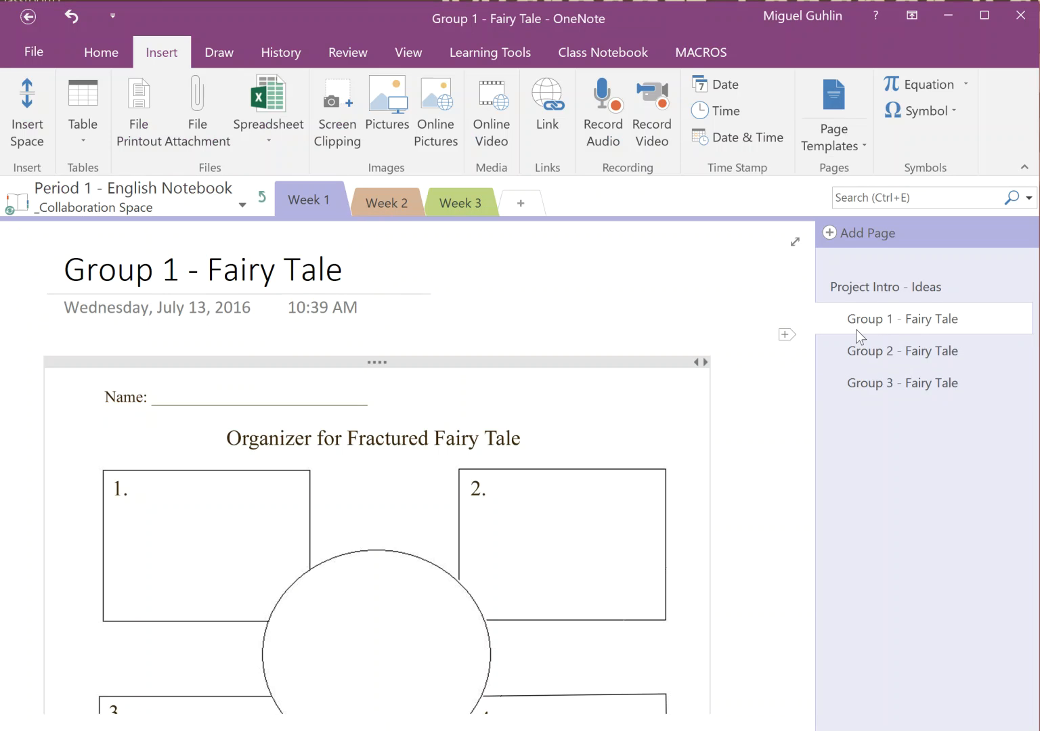
Try the thin black pen from the Draw options, then exit inking
scroll(701, 390, down, 2)
scroll(701, 391, up, 1)
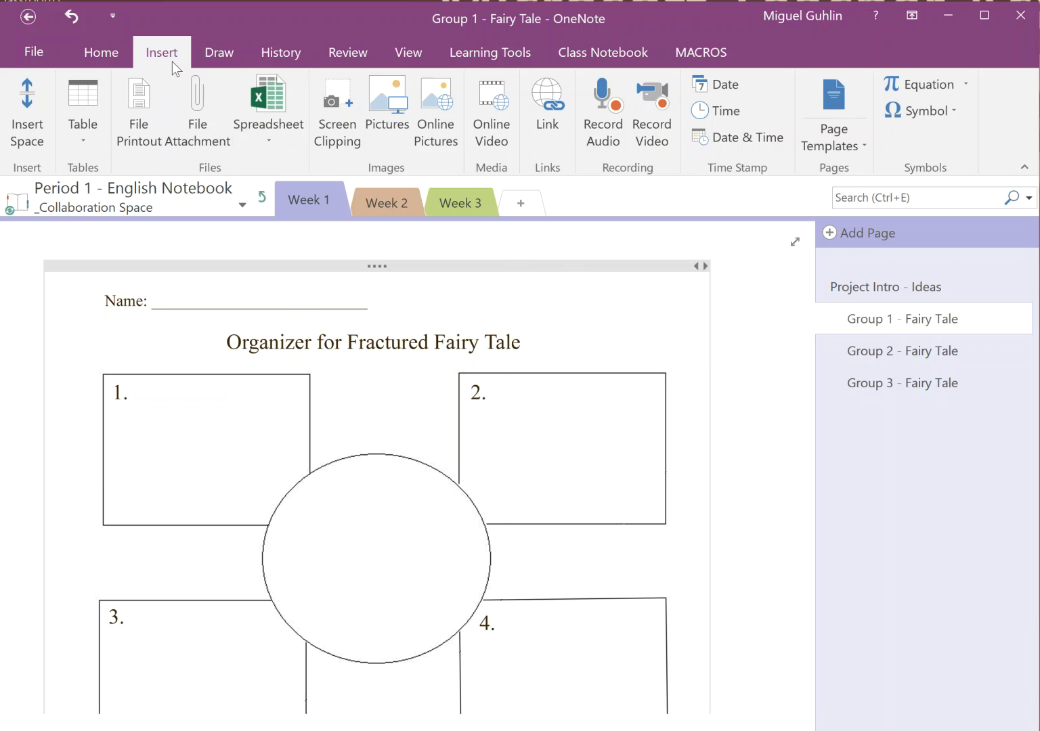
click(219, 54)
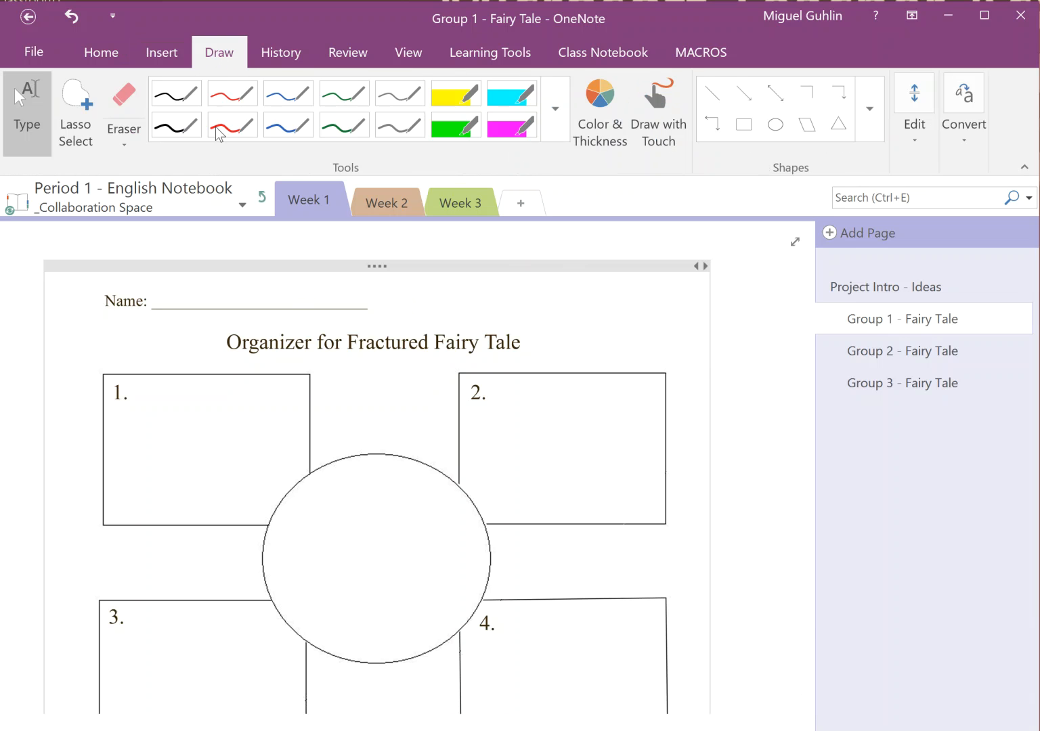
click(177, 126)
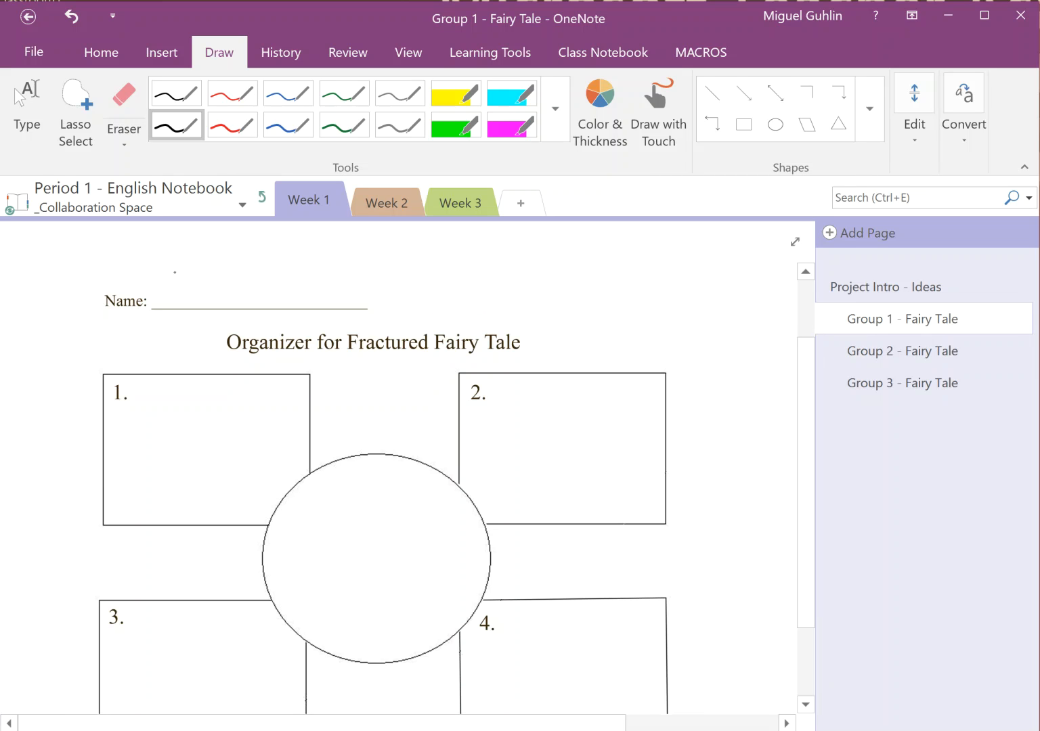
key(Escape)
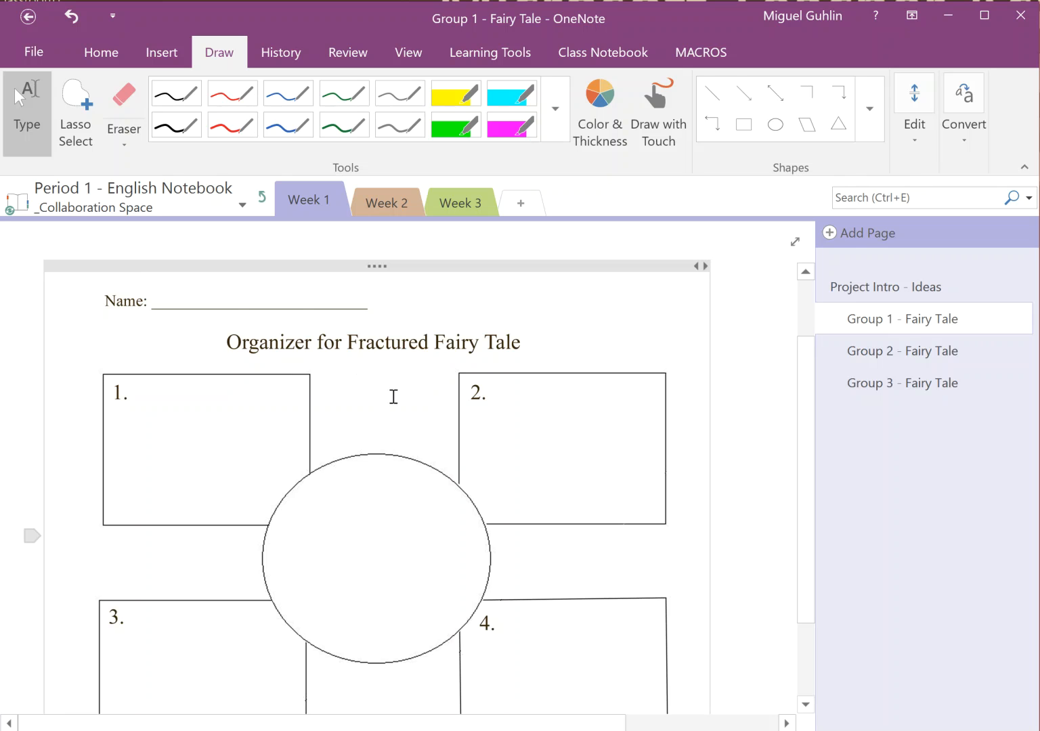
Browse the Group 1, 2 and 3 - Fairy Tale pages, then return to the notebook's top level
click(935, 360)
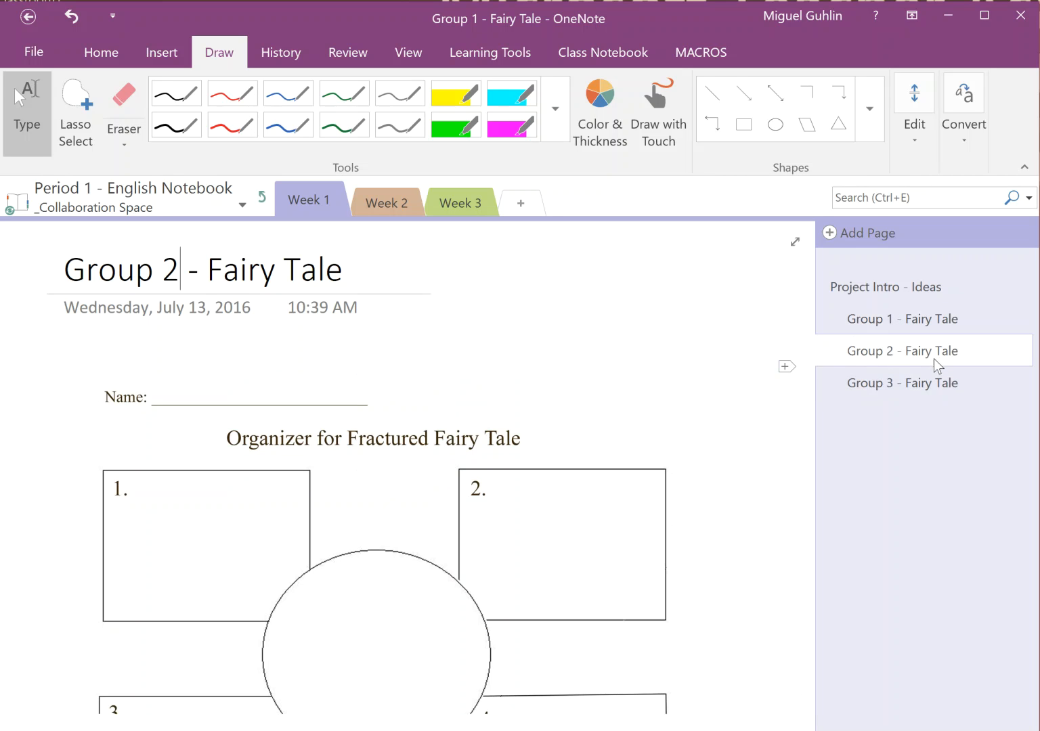
click(908, 321)
click(899, 358)
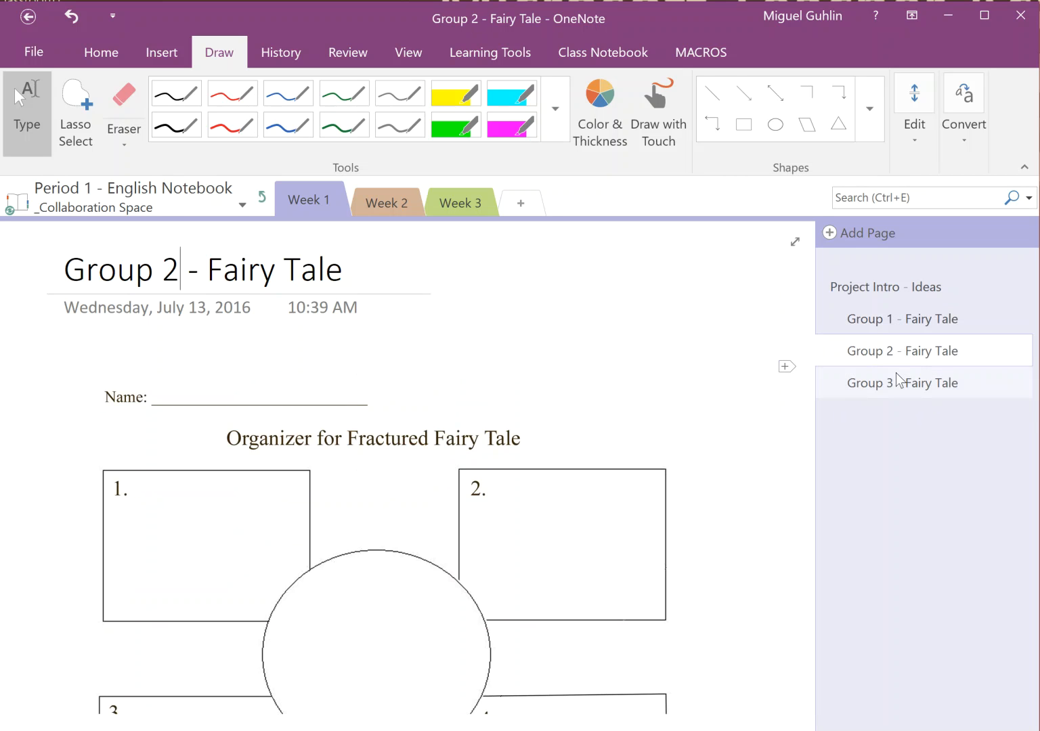
click(897, 387)
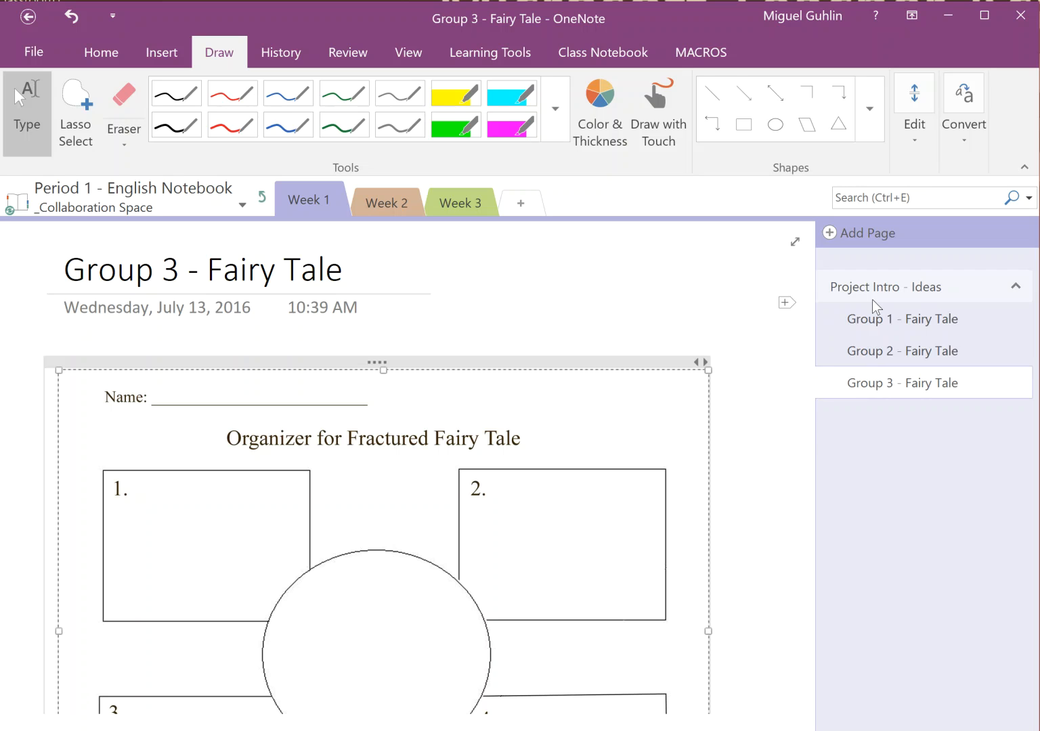
click(897, 351)
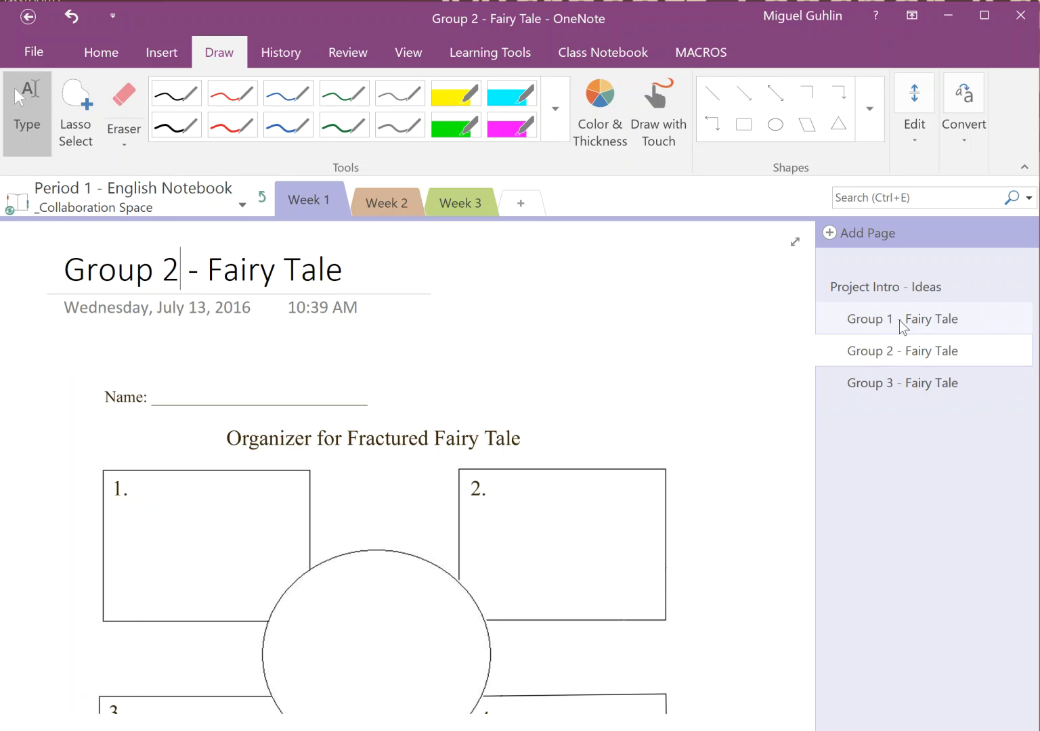
click(901, 322)
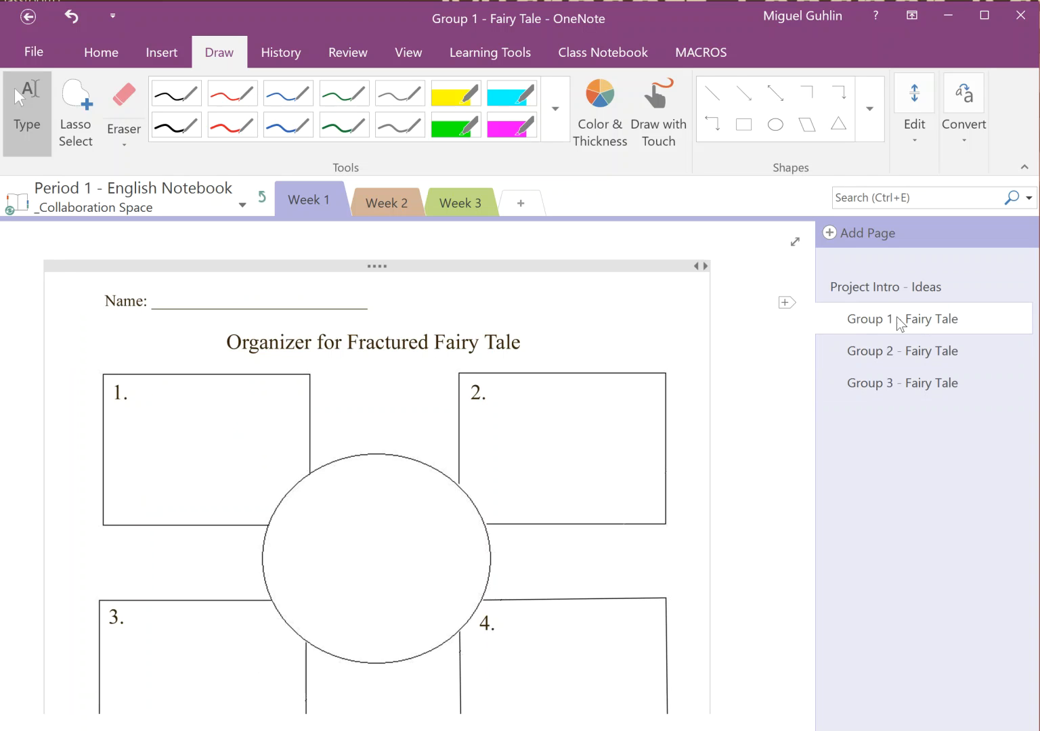
click(894, 353)
click(894, 383)
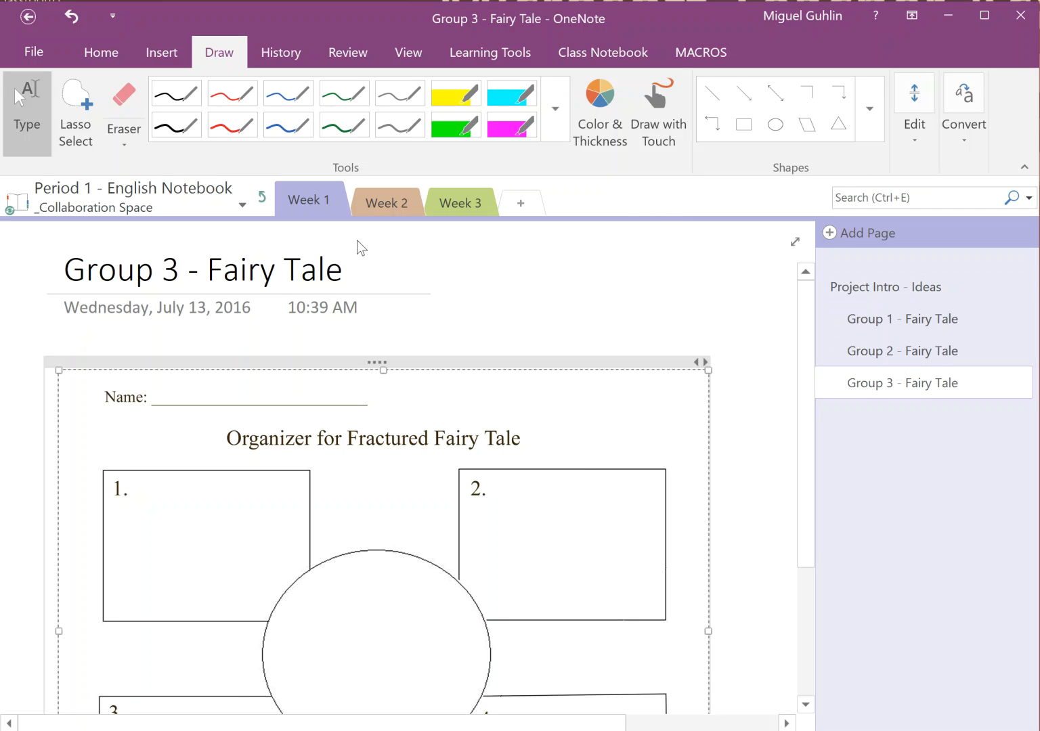
click(261, 197)
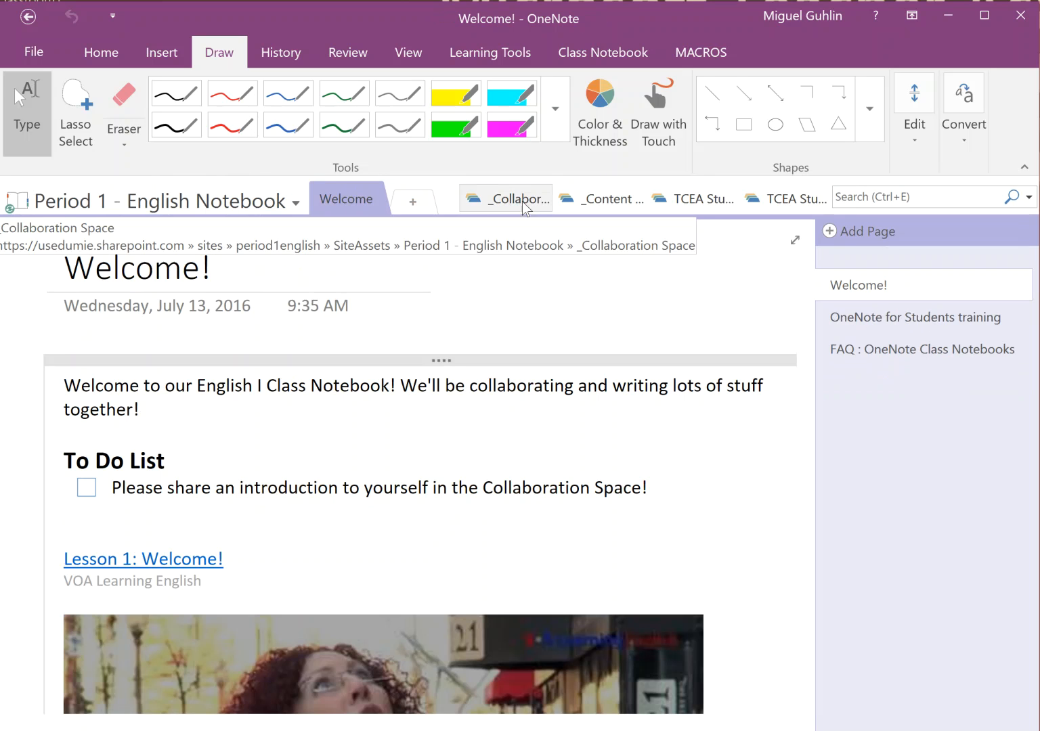
click(591, 201)
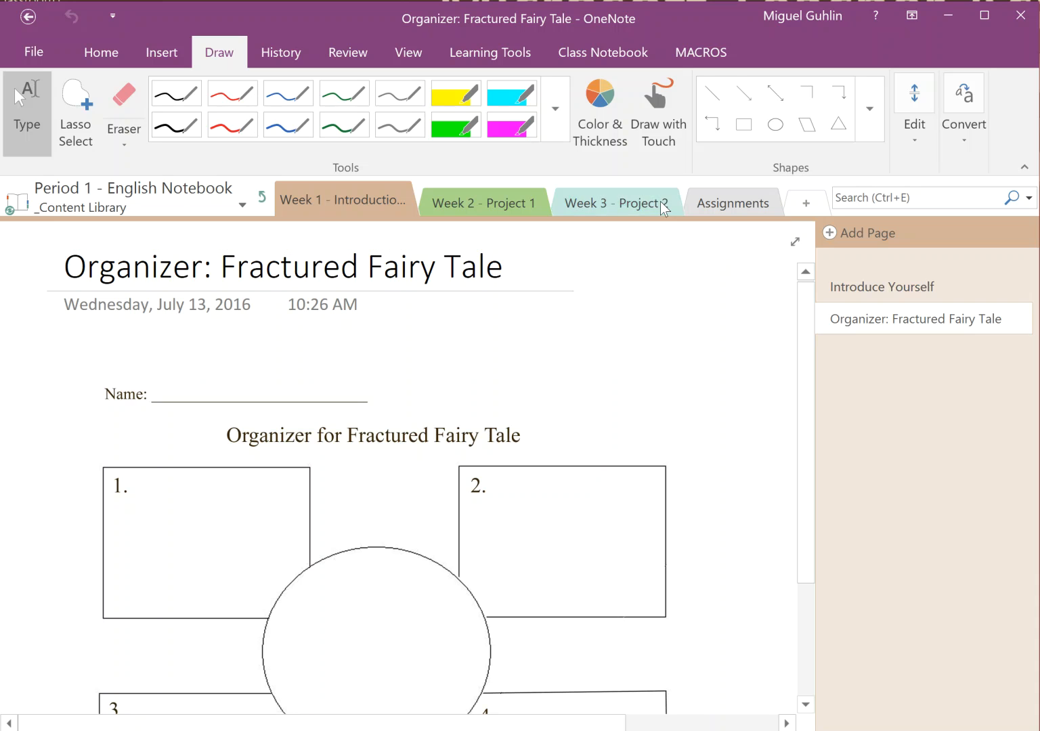
click(714, 201)
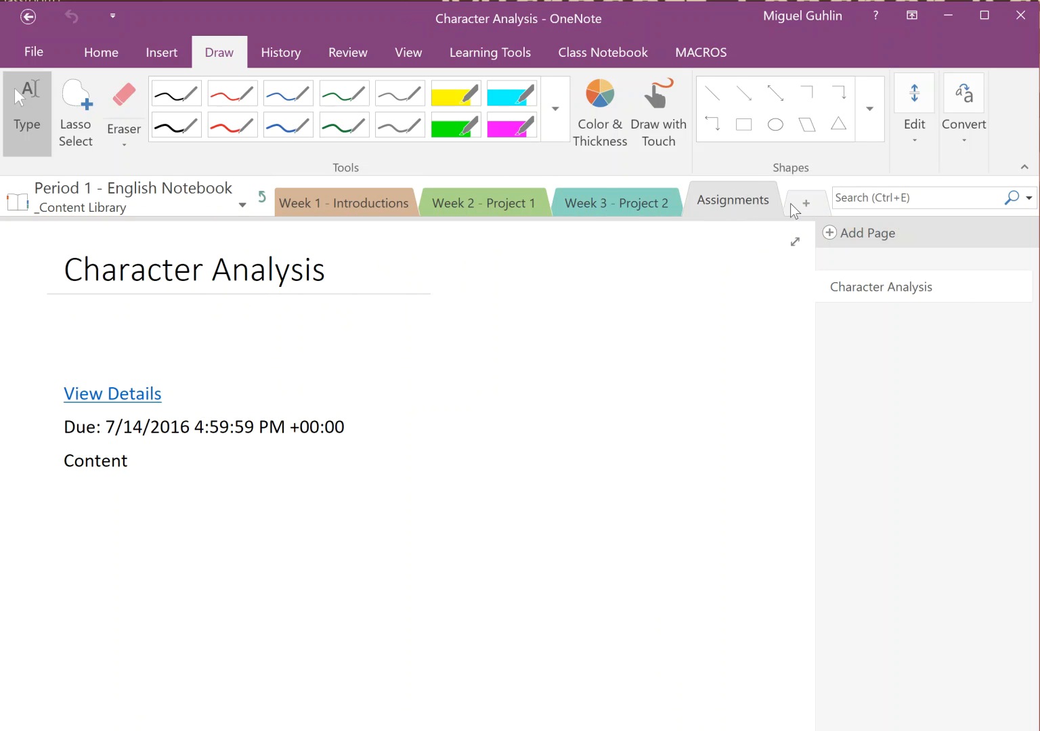
click(262, 197)
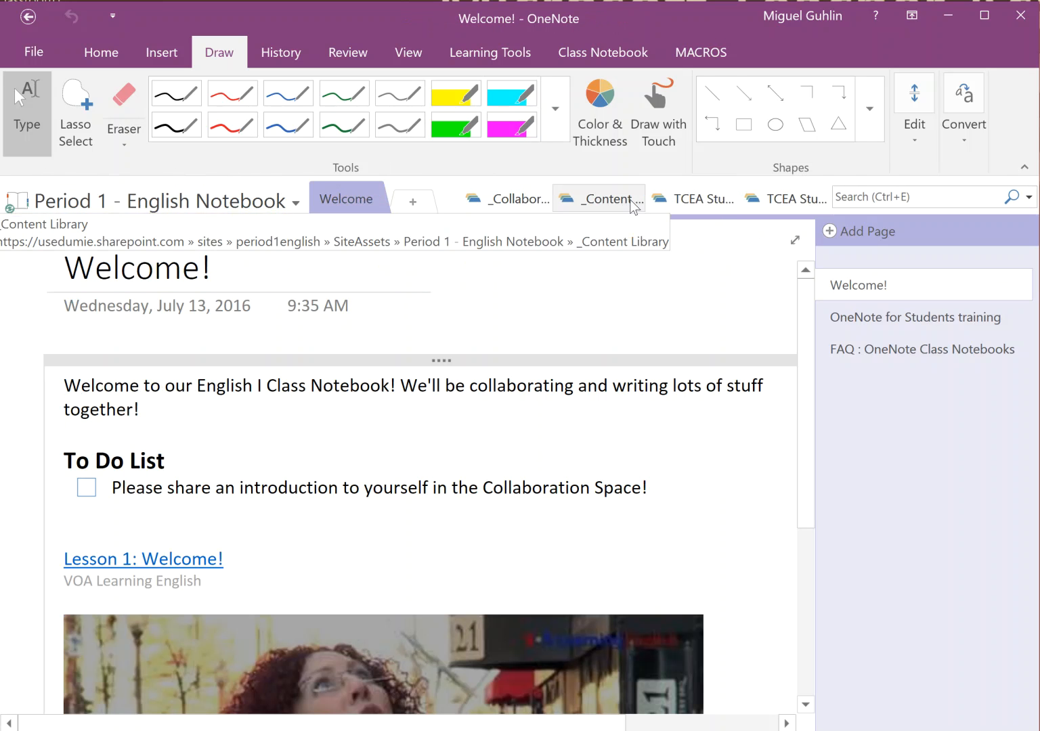
click(690, 200)
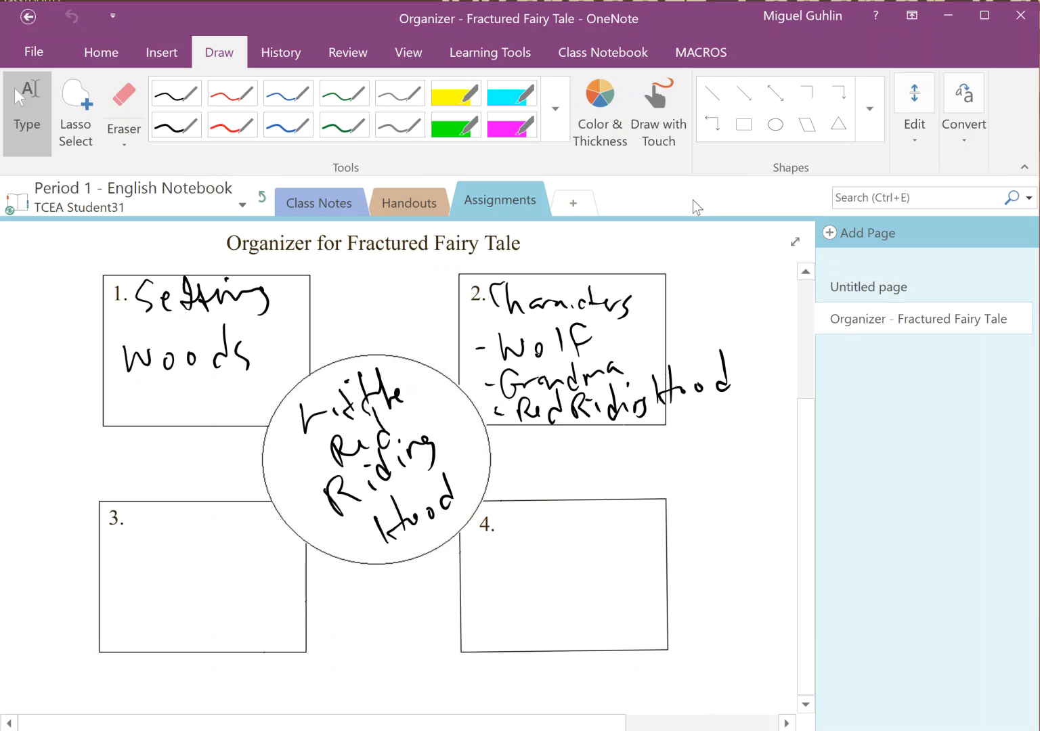
click(306, 202)
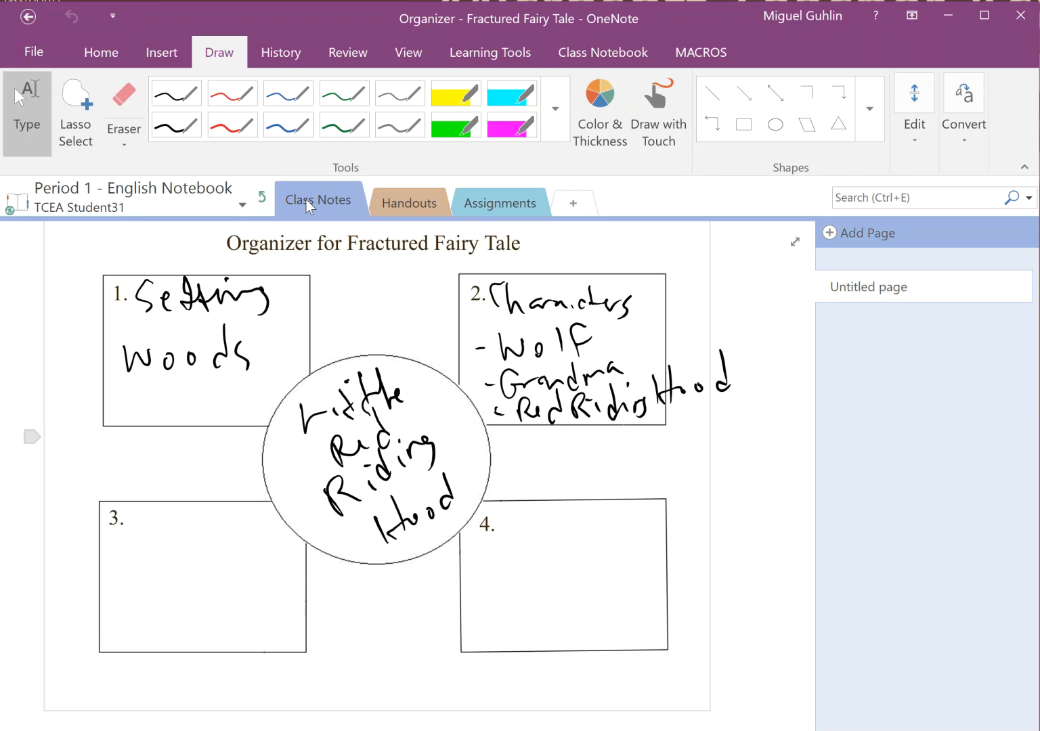
click(396, 208)
click(487, 210)
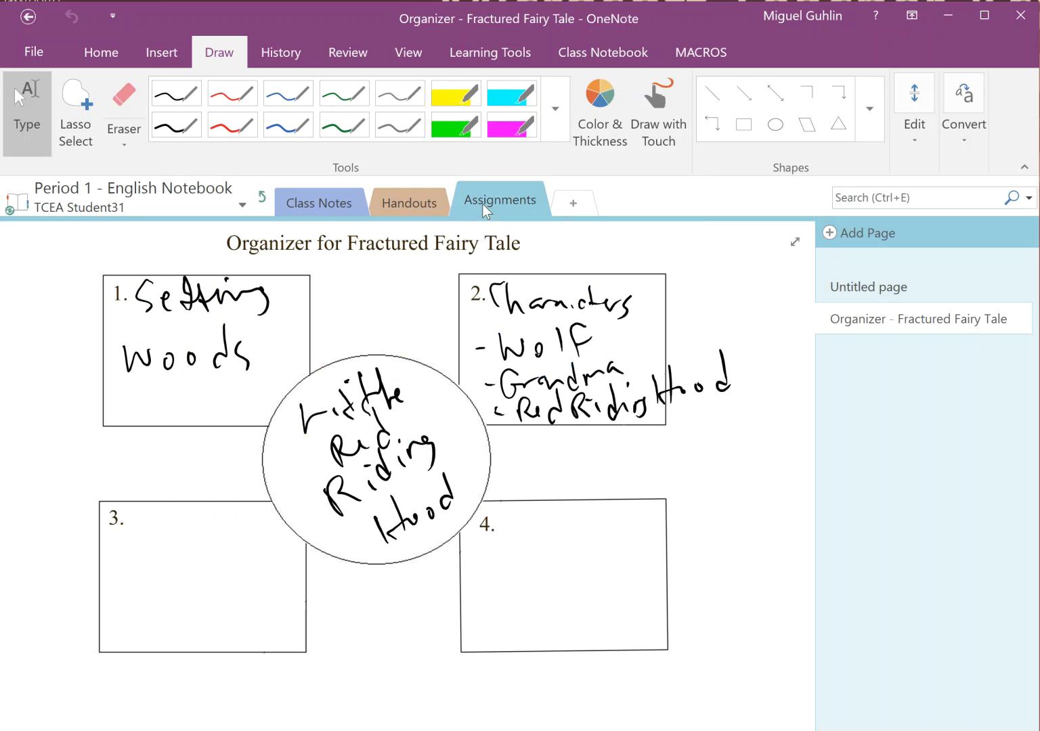
click(262, 198)
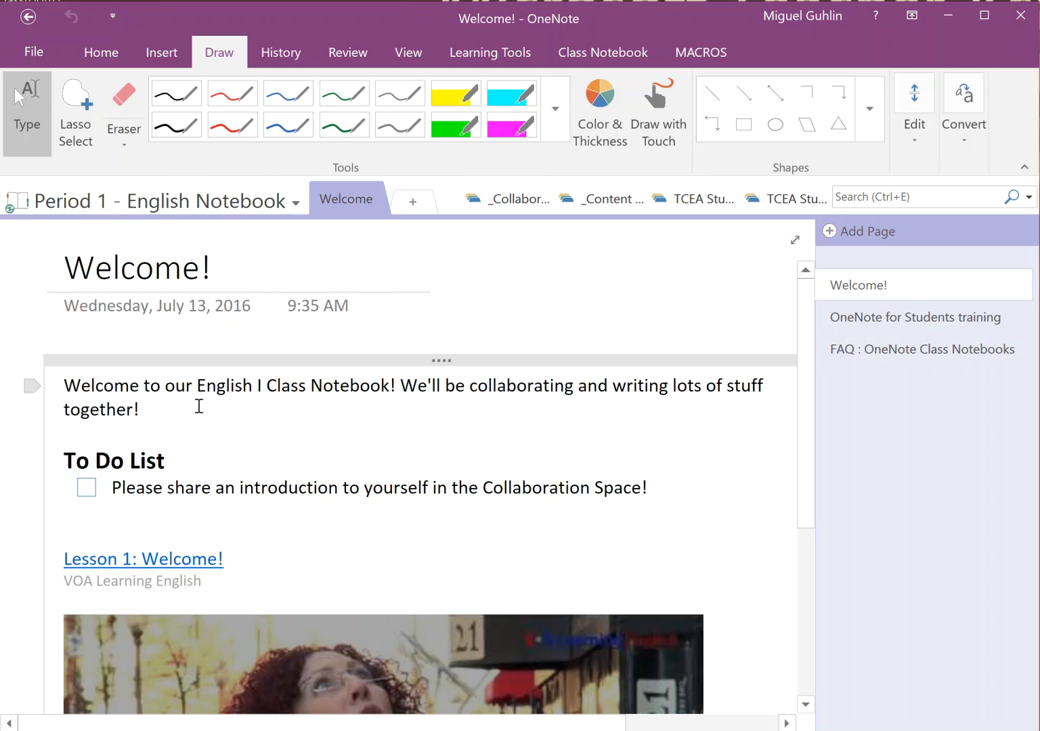
On a fresh blank line of the Welcome! page, record a 14-second audio welcome clip
key(Return)
key(Return)
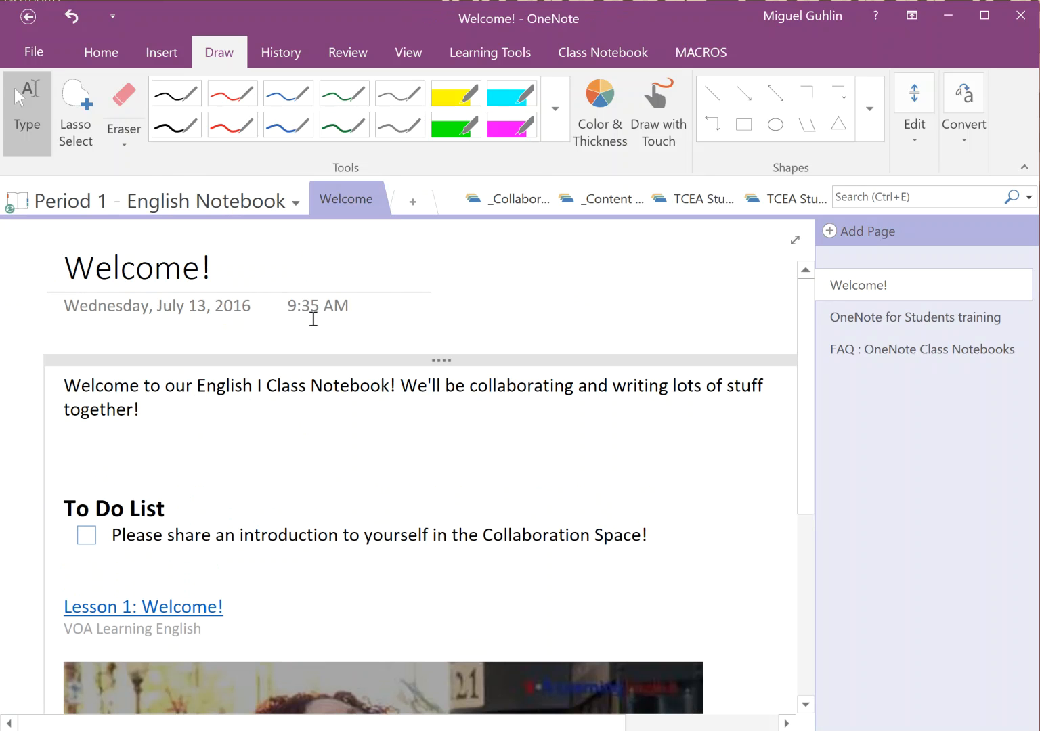
click(161, 54)
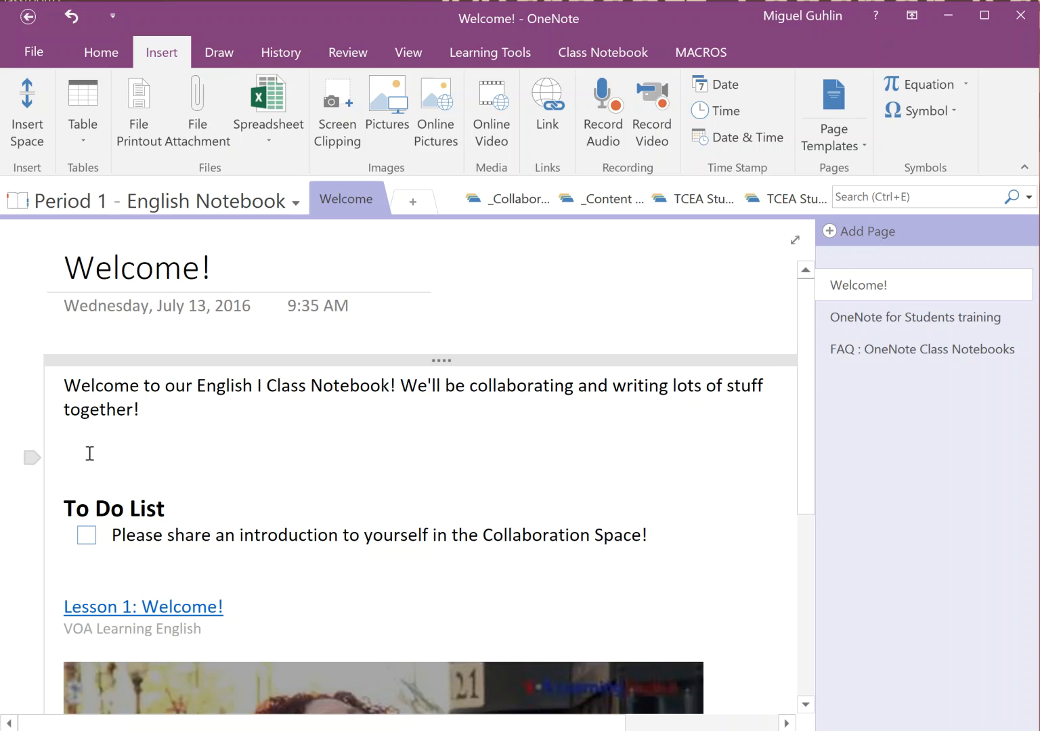
click(83, 459)
key(BackSpace)
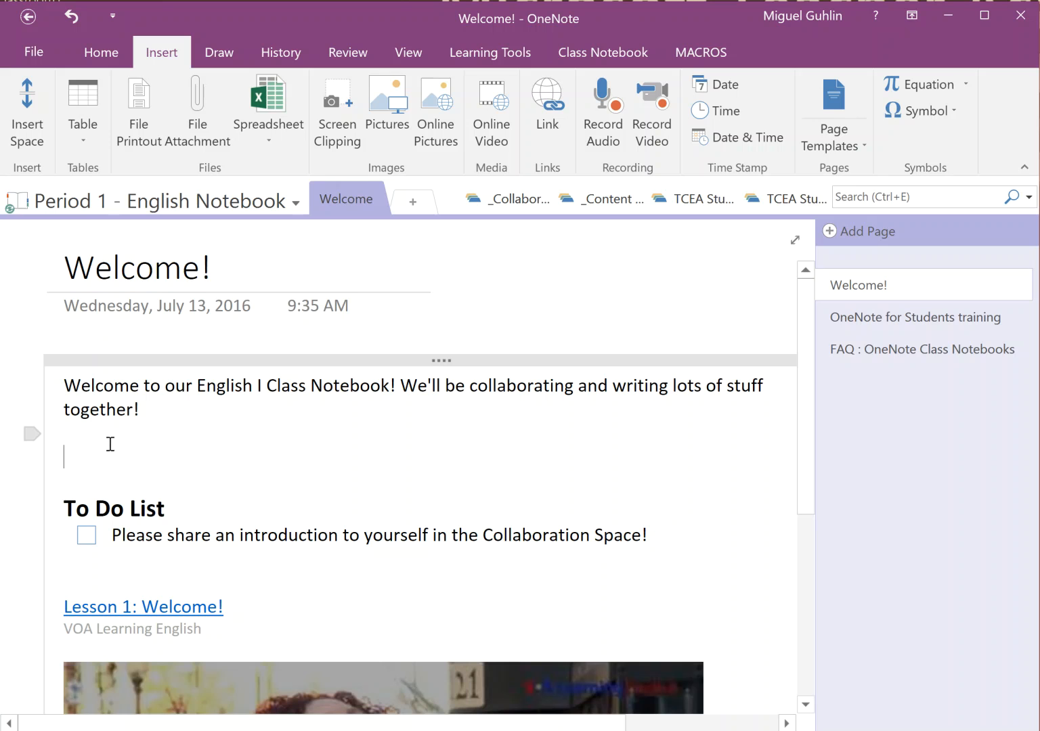
key(Return)
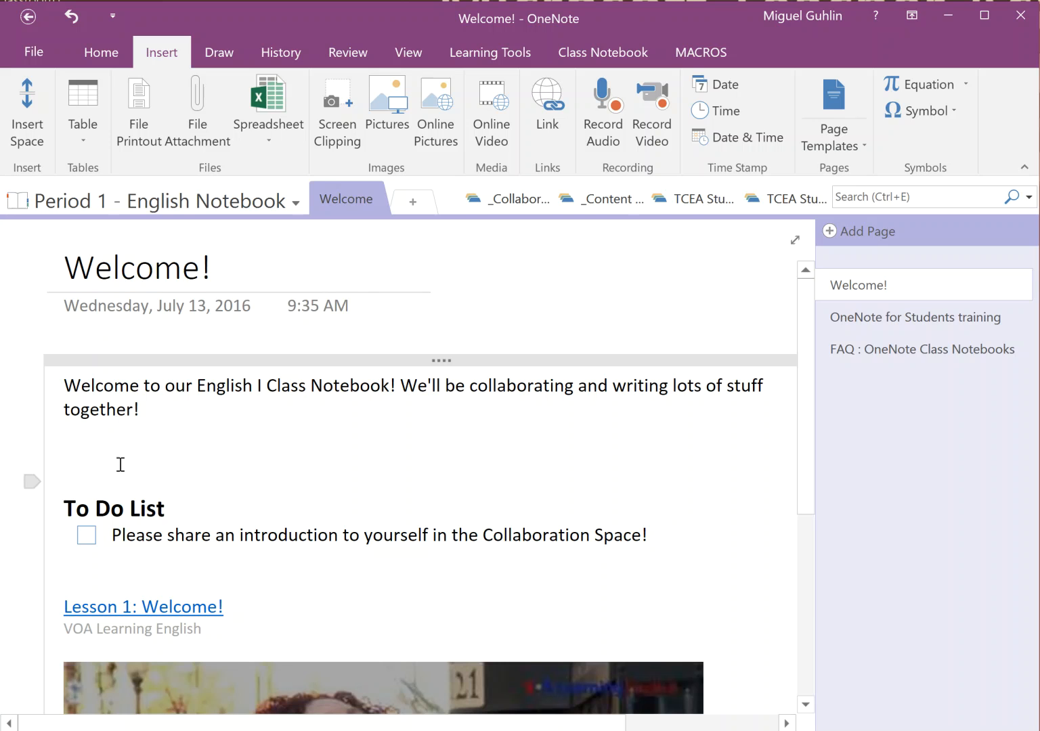
click(614, 126)
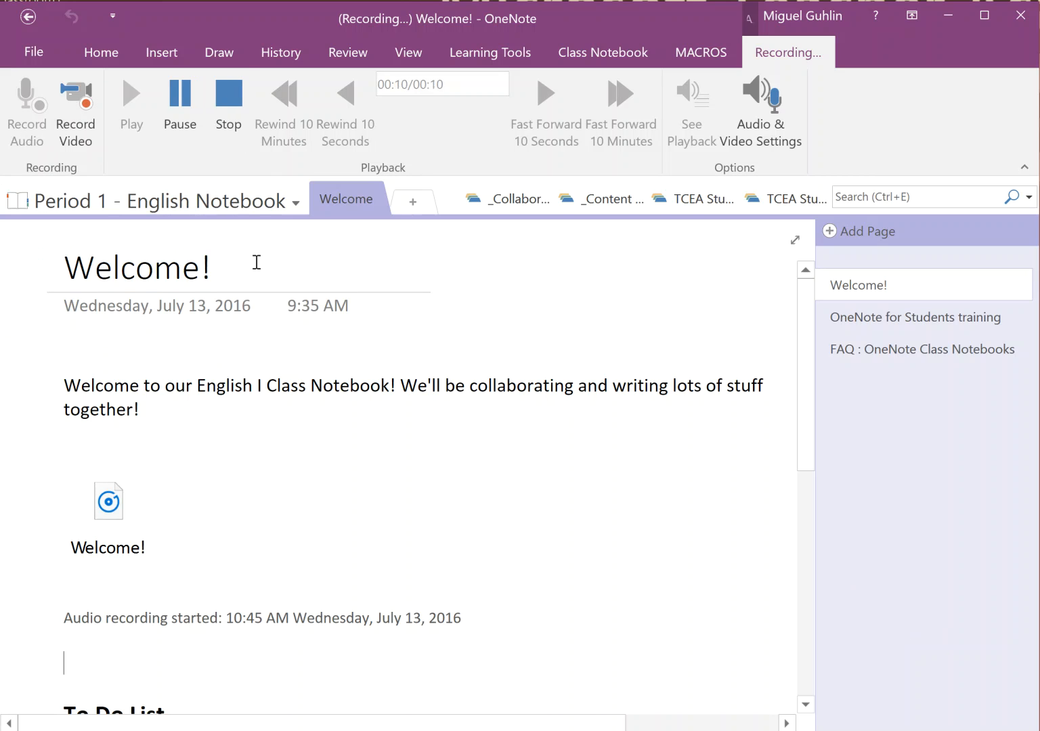
click(226, 94)
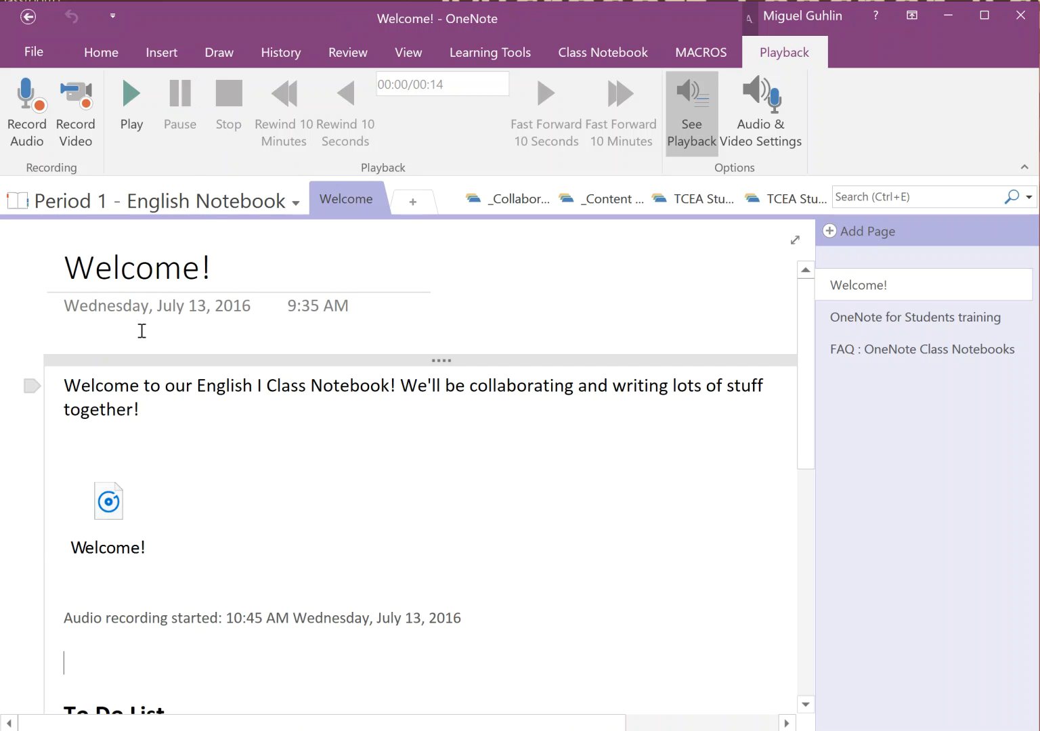
Play back the 14-second Welcome! audio clip, stop it, then delete the clip
click(103, 505)
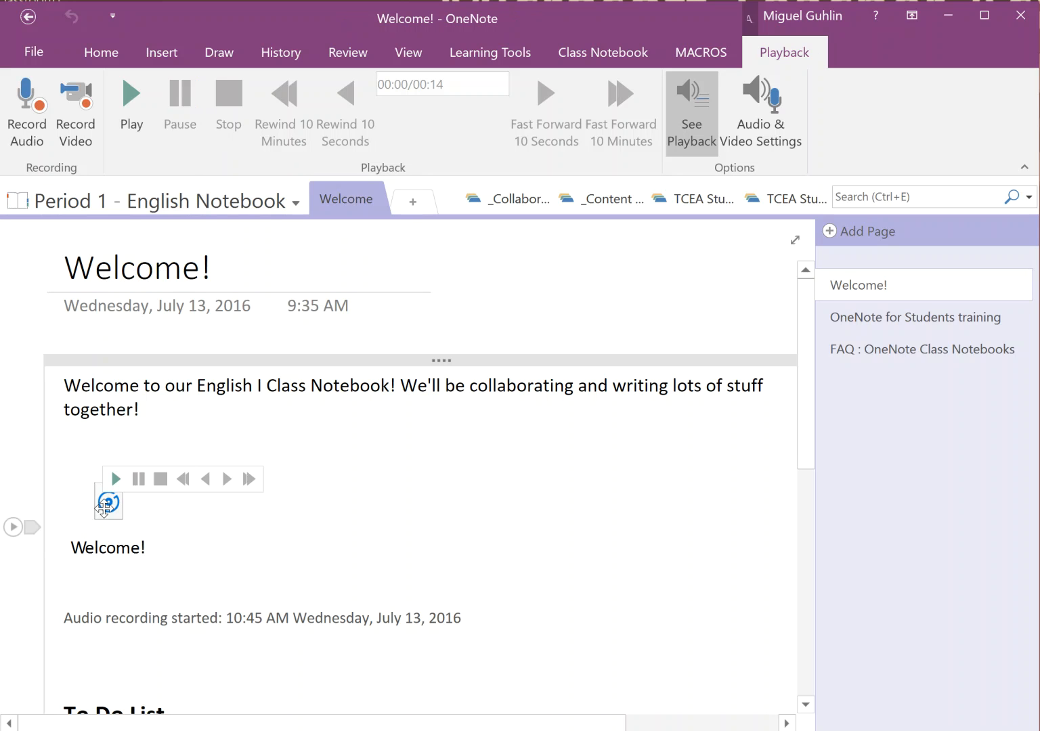
click(14, 527)
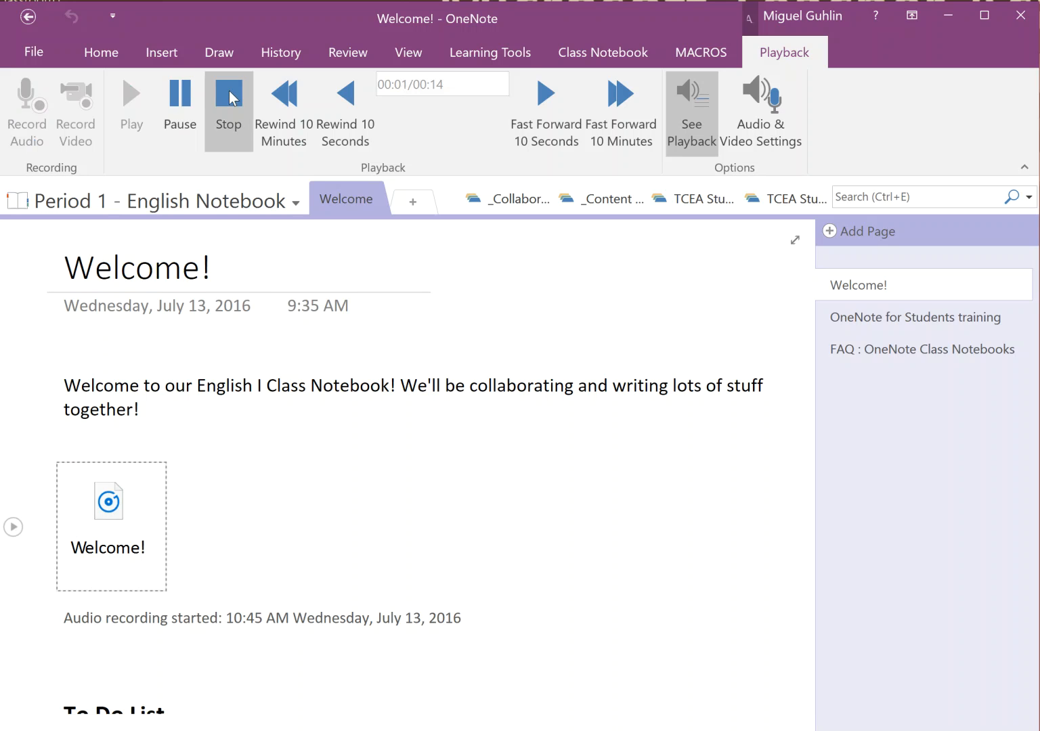
click(228, 98)
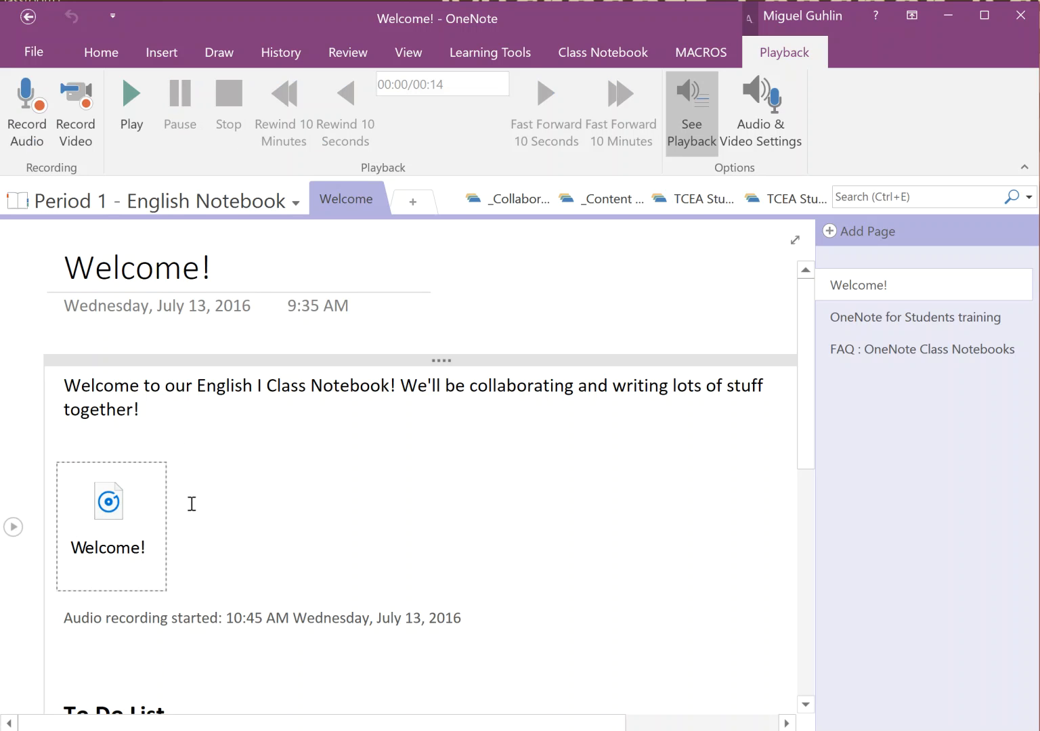
mouse_move(152, 506)
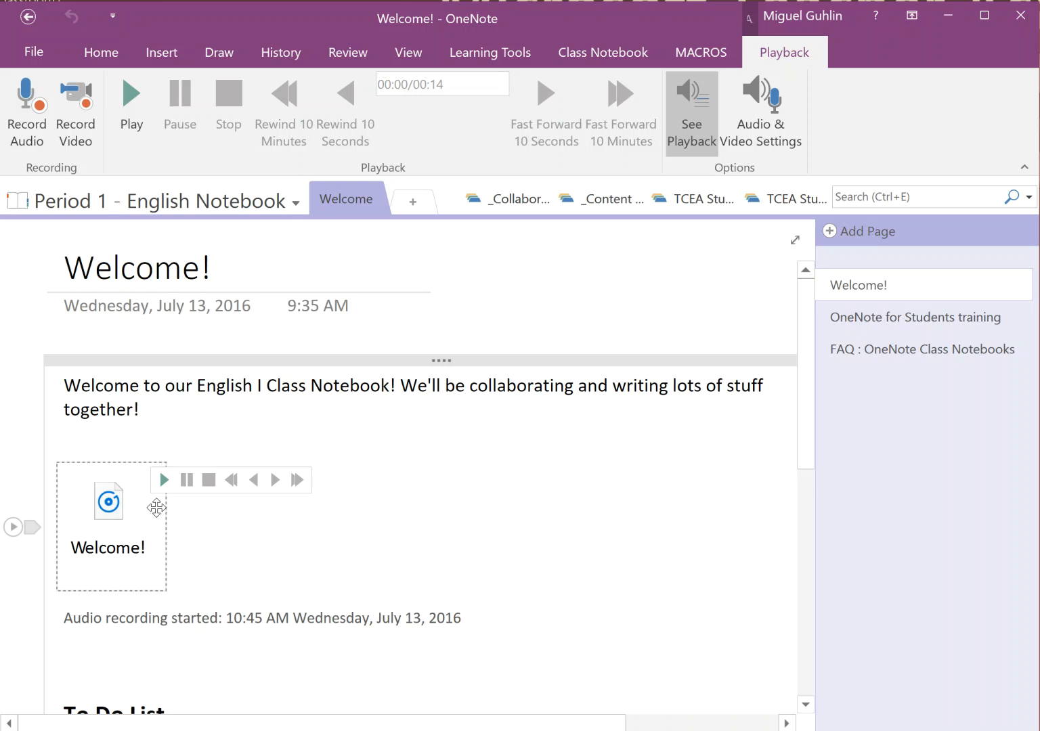
key(Delete)
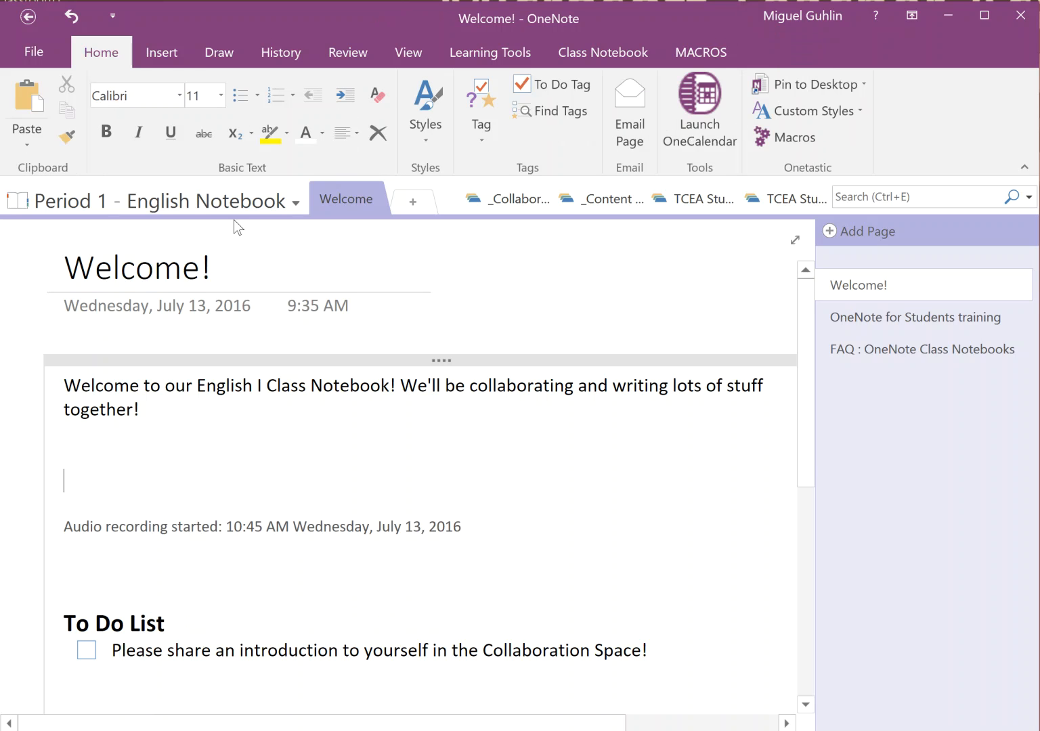
Make a short trial audio recording and delete that clip
click(161, 54)
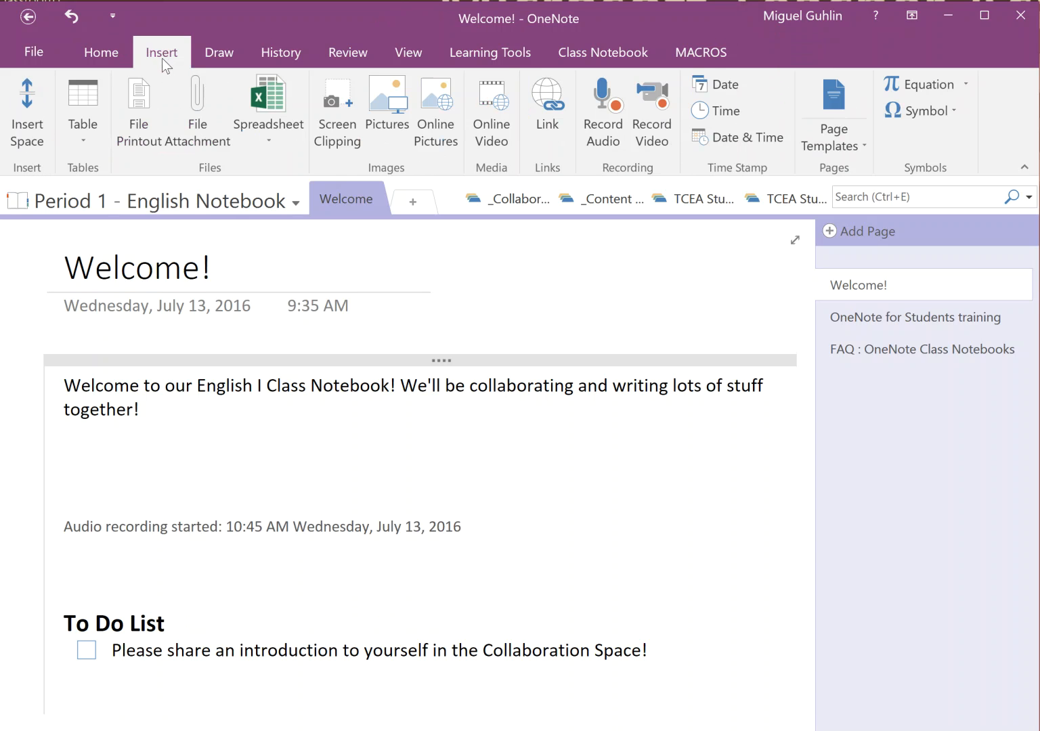
click(586, 116)
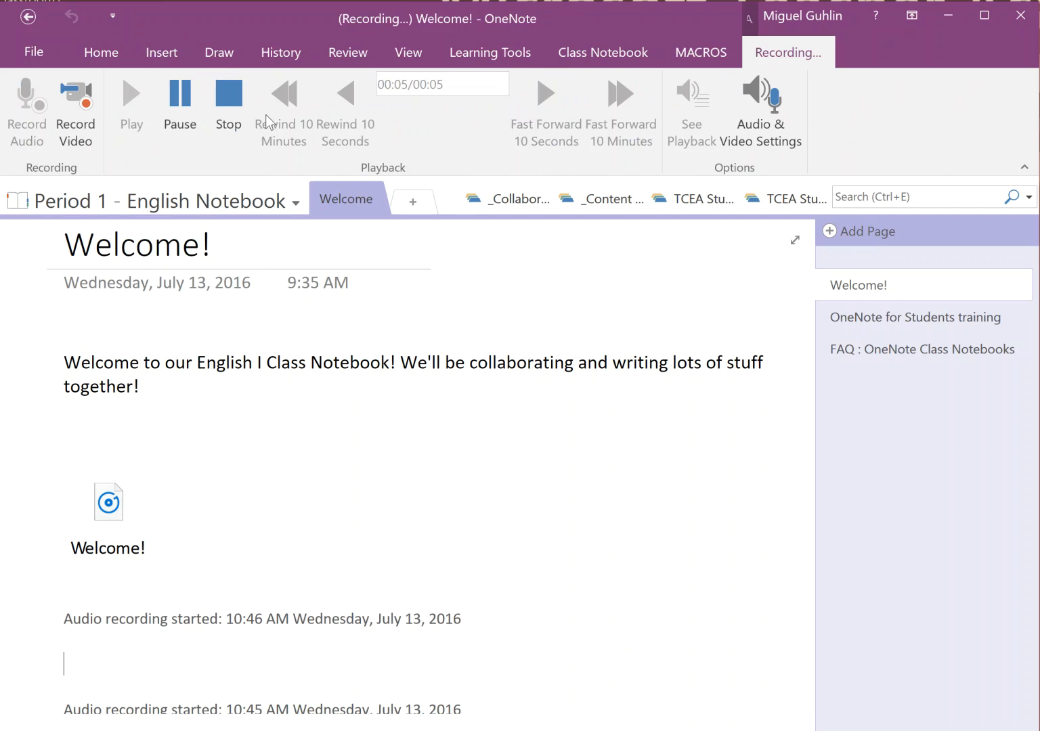
click(238, 103)
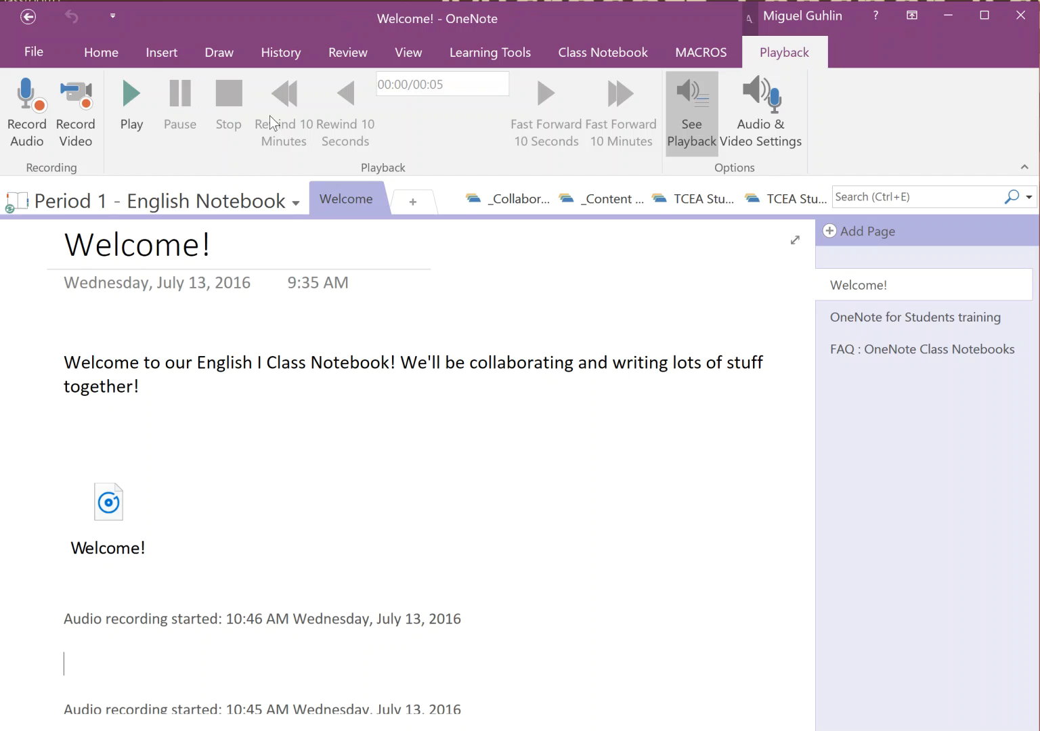
click(160, 483)
key(Delete)
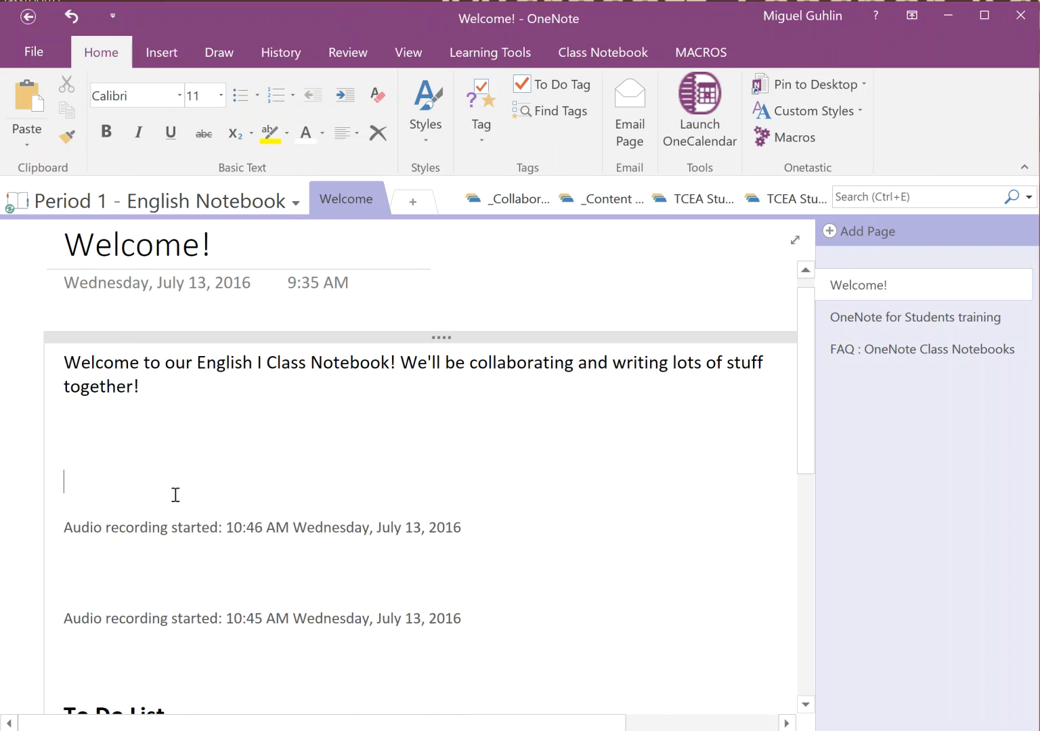
Delete the leftover timestamp lines and start a fresh audio welcome recording
drag(153, 466, 480, 629)
key(Delete)
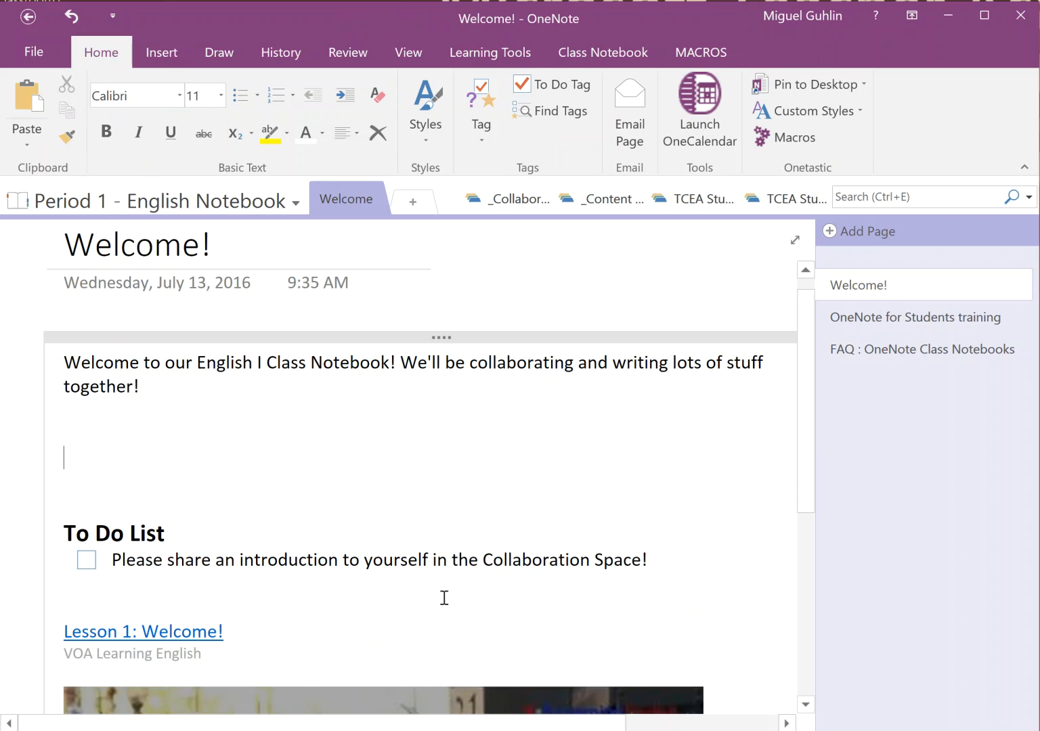
click(160, 60)
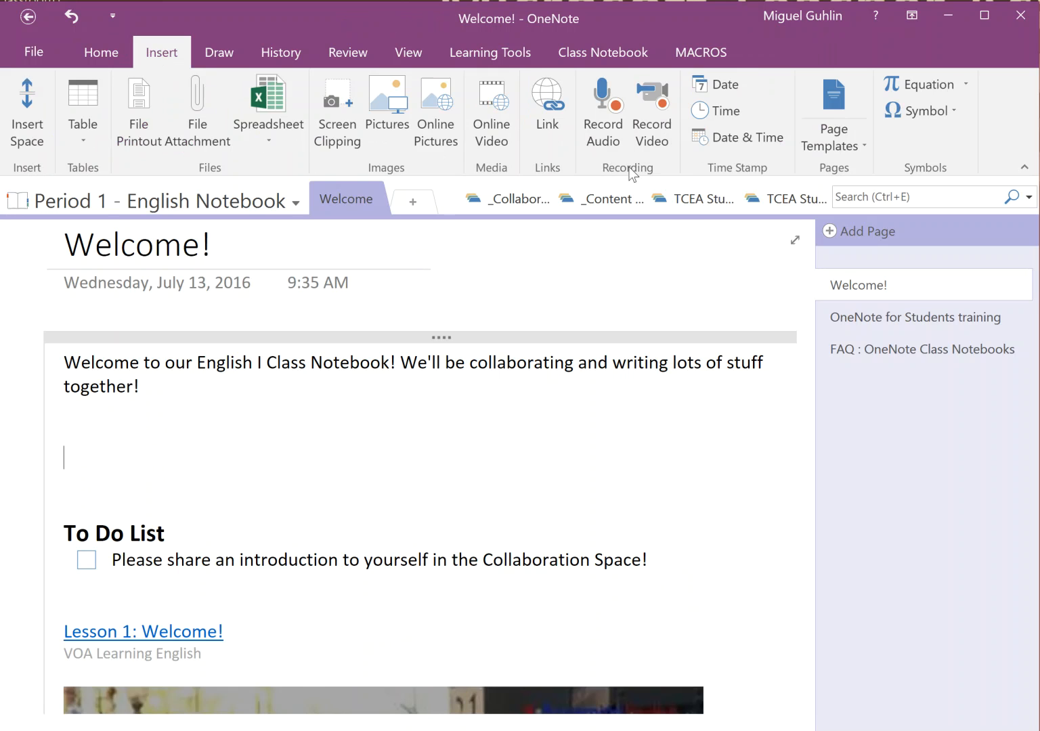
click(594, 124)
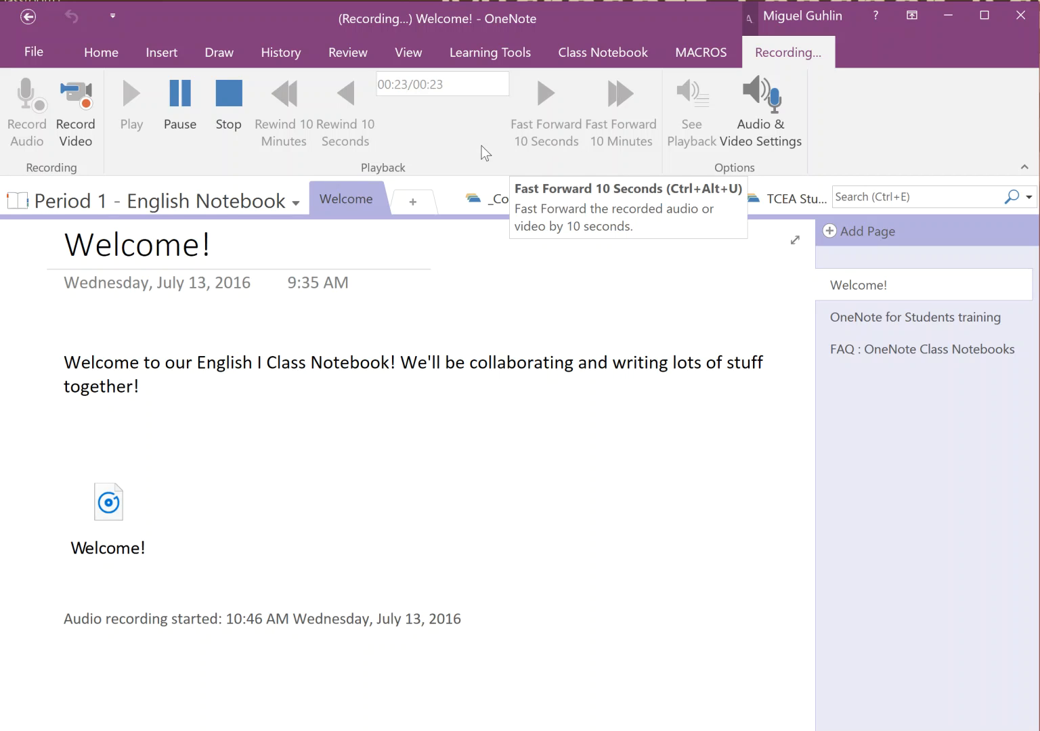
Stop the 25-second recording, play it back, delete the empty line, and return to Welcome!
click(228, 98)
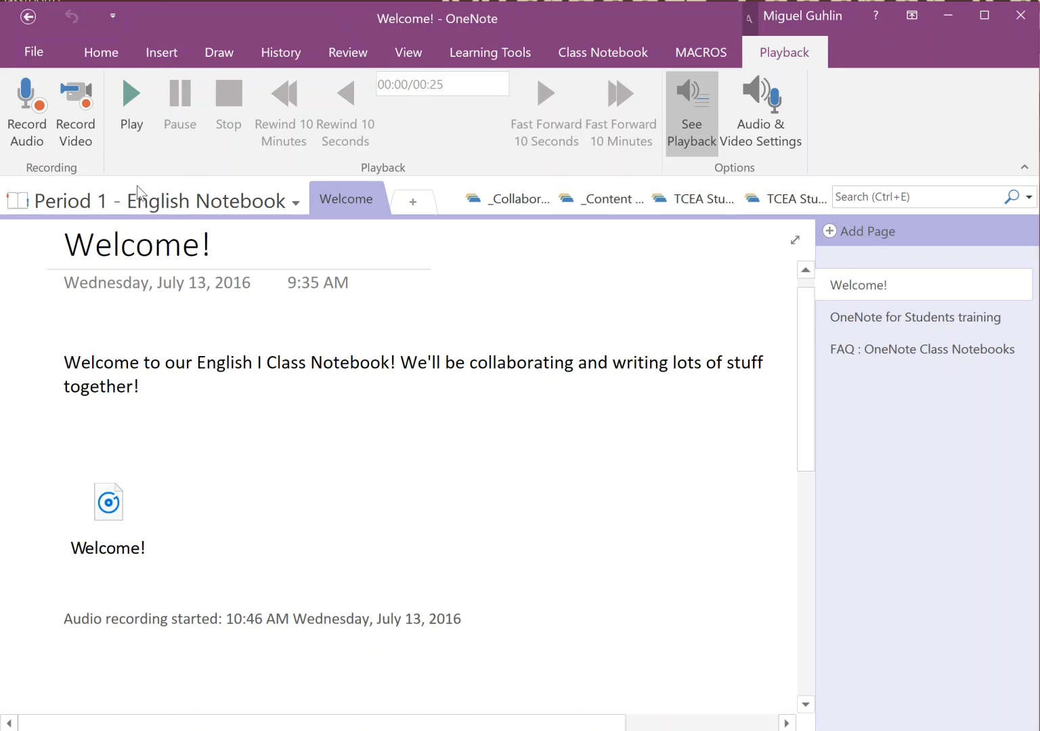
click(134, 103)
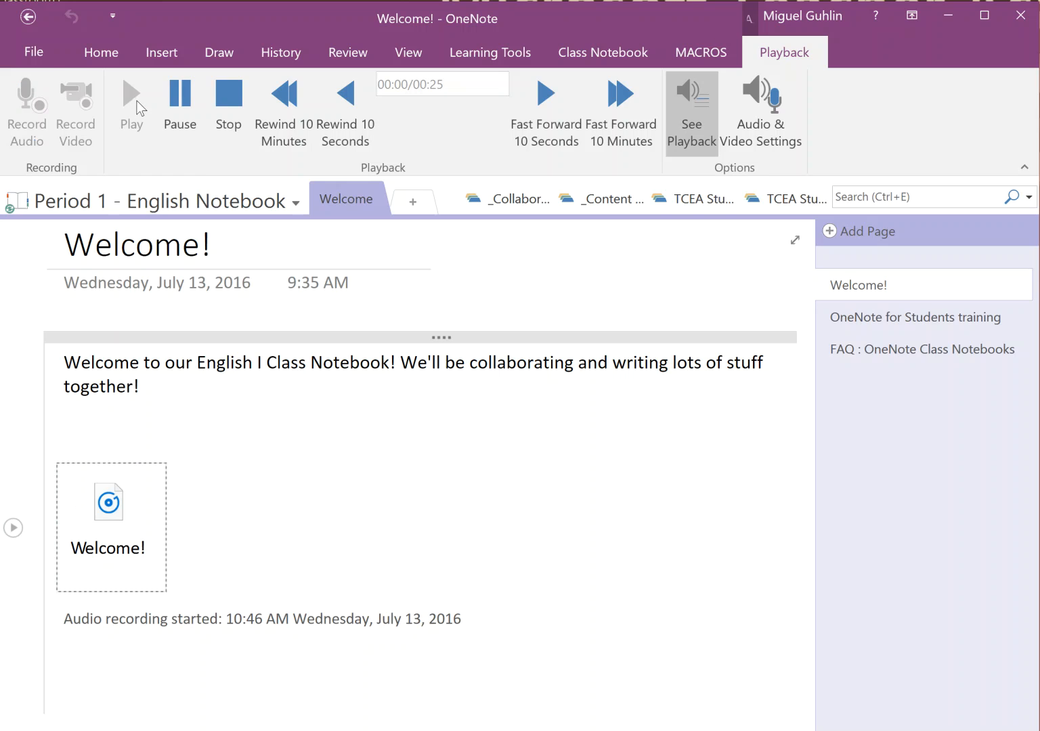
click(228, 92)
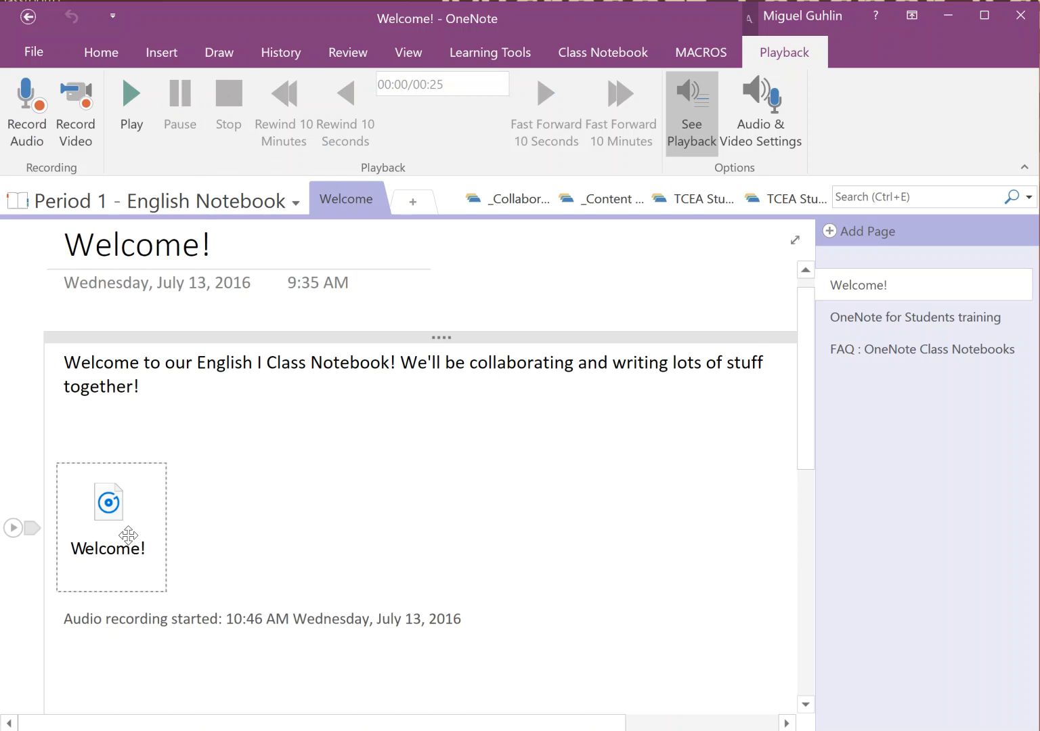
click(125, 432)
key(BackSpace)
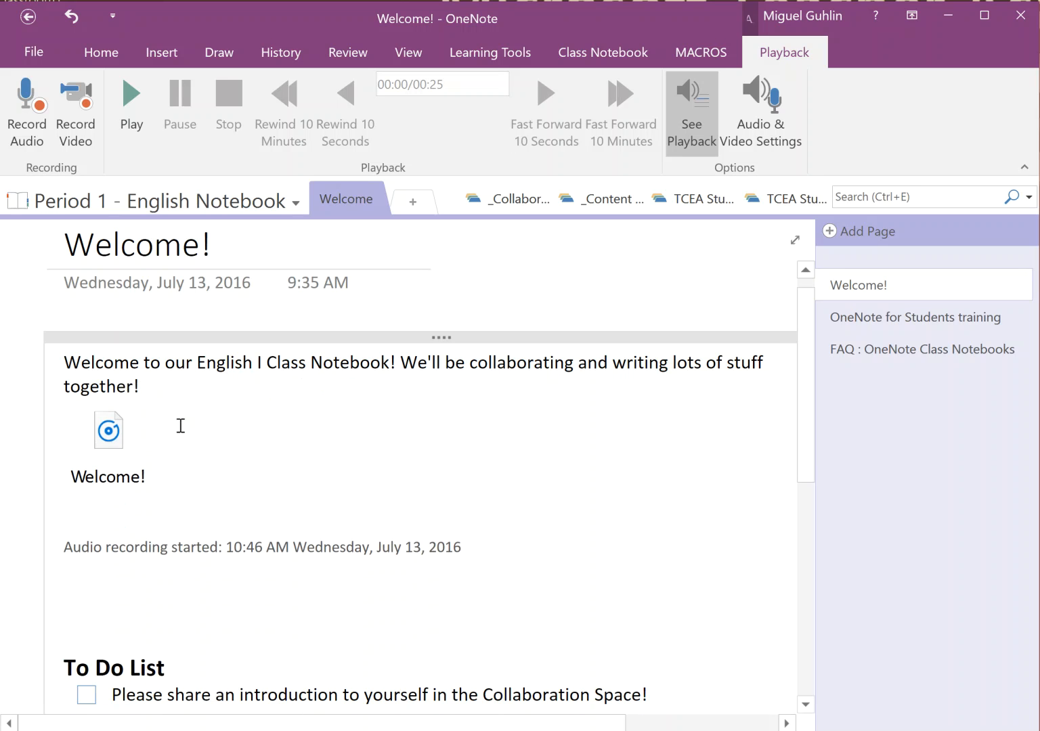
click(516, 200)
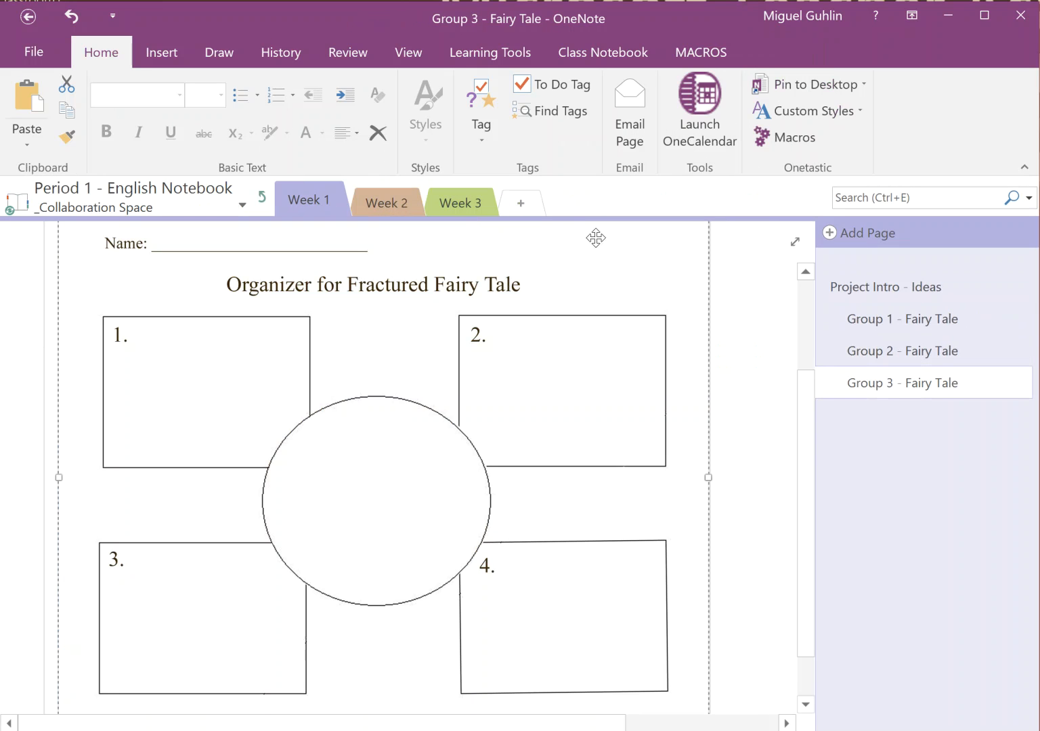
click(262, 197)
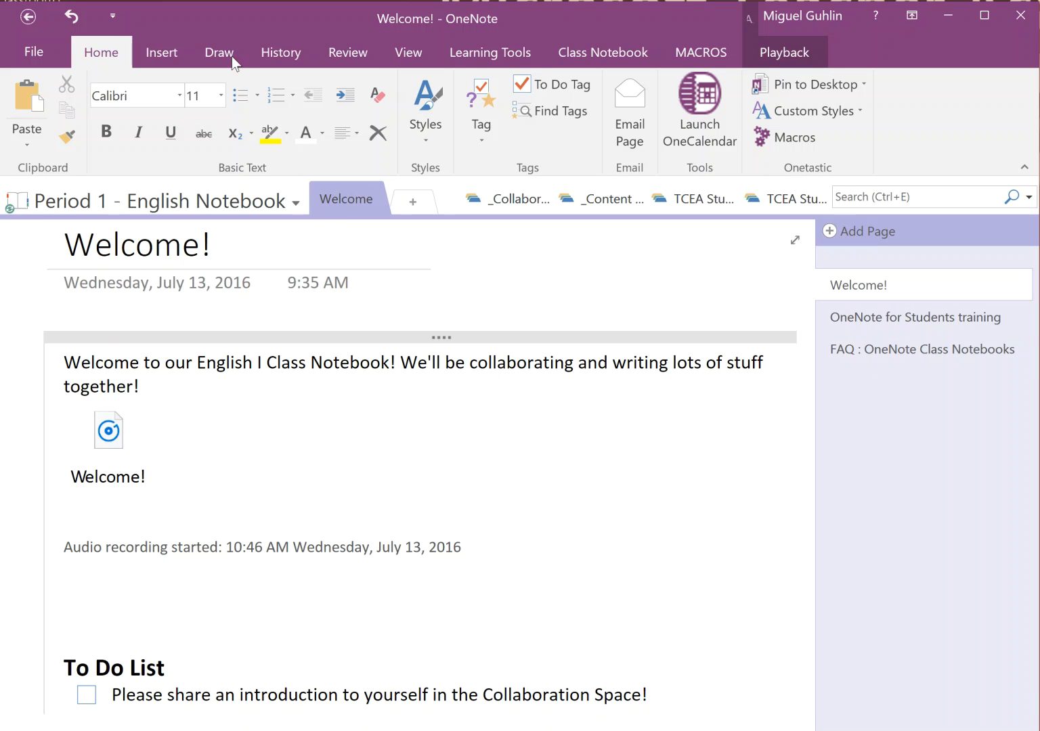
Open Page Templates and try the Academic lecture-notes templates, from Simple Lecture Notes to History Class Notes
click(164, 57)
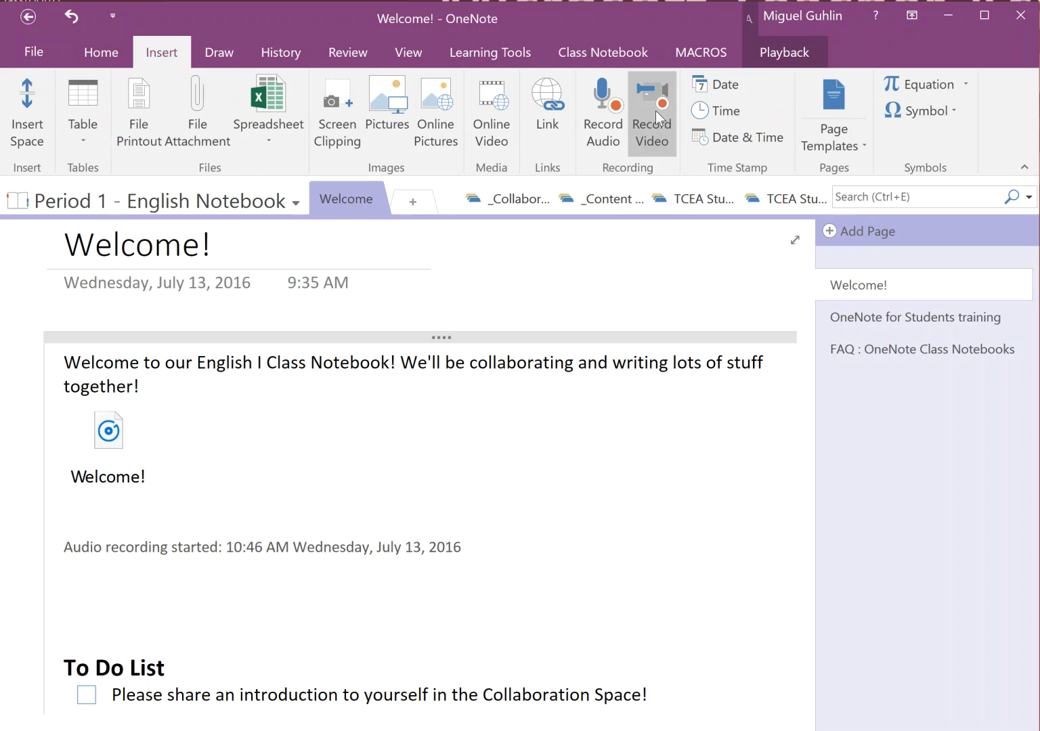
click(863, 146)
click(861, 174)
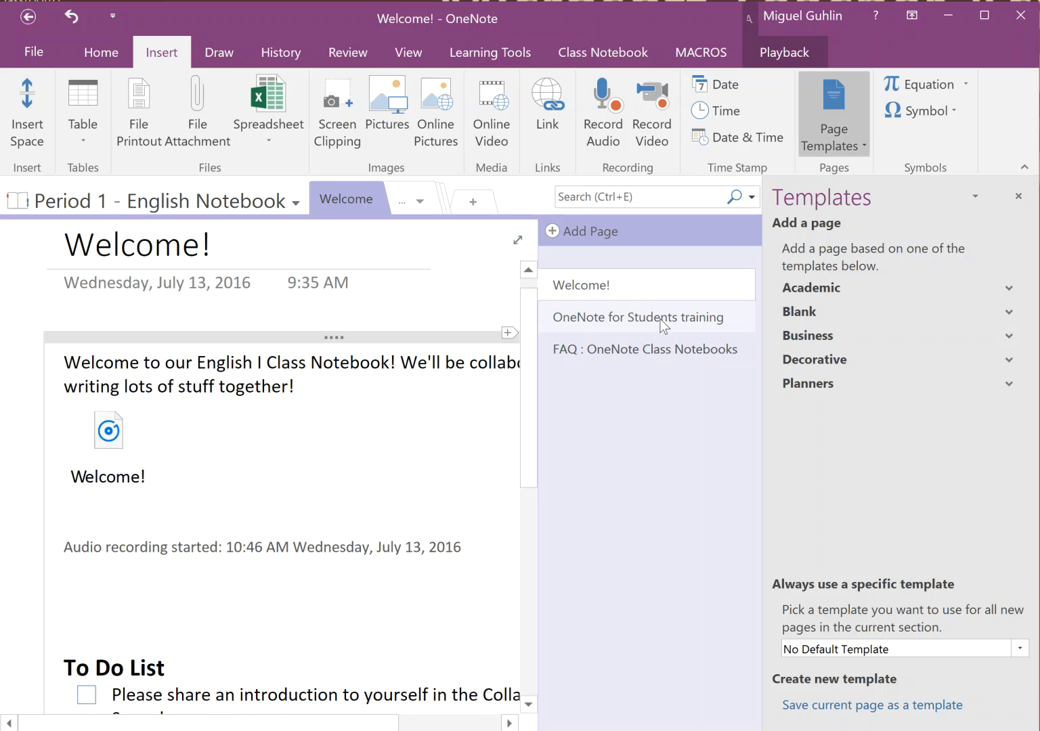
click(830, 292)
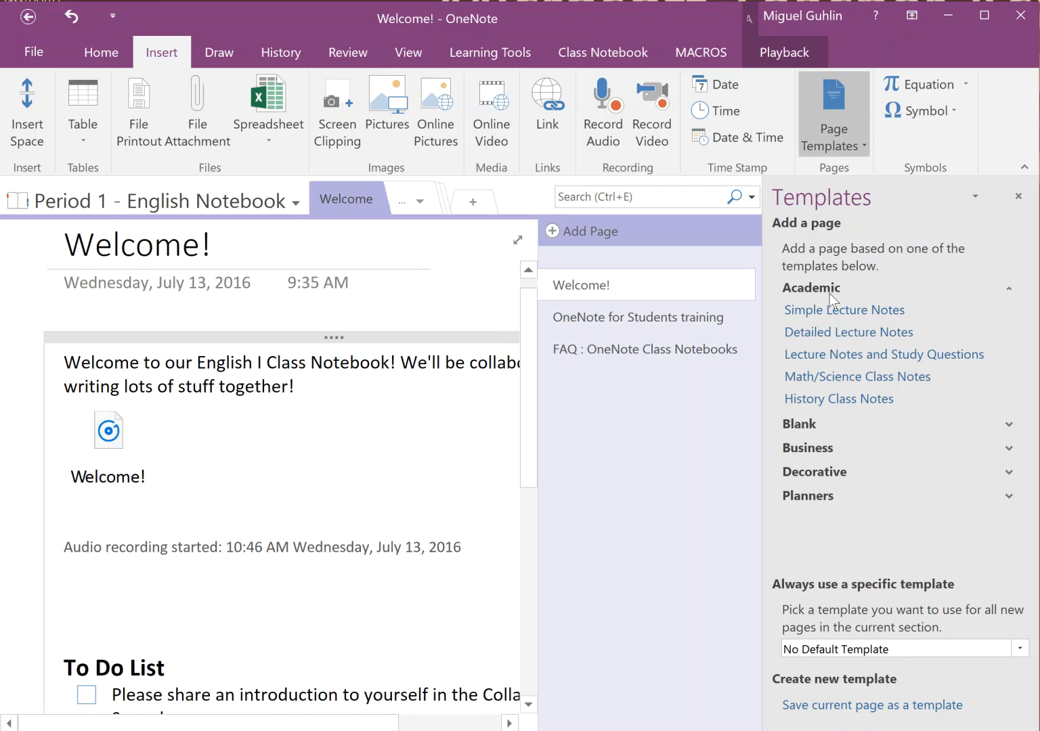
click(822, 311)
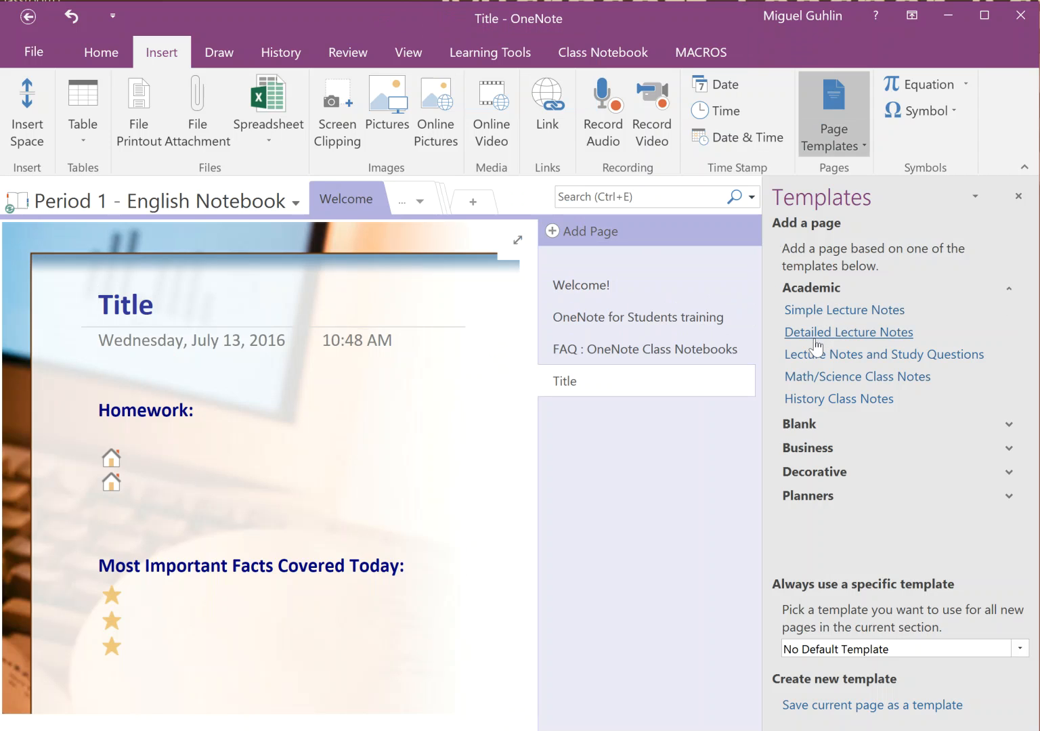
click(816, 335)
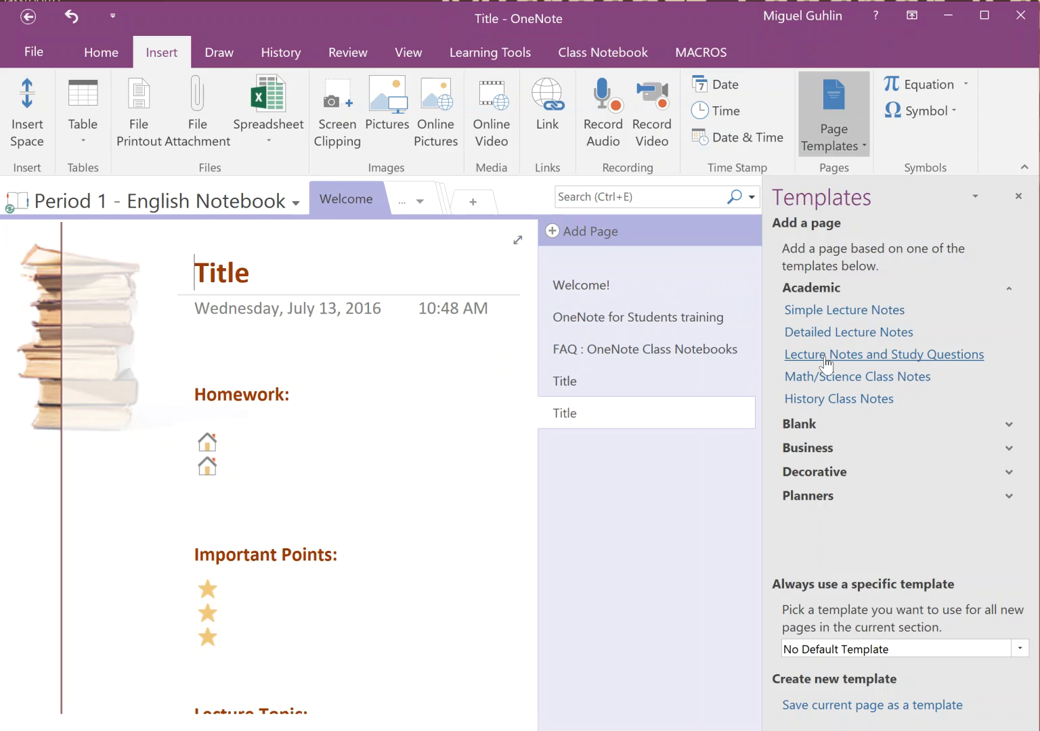
click(825, 359)
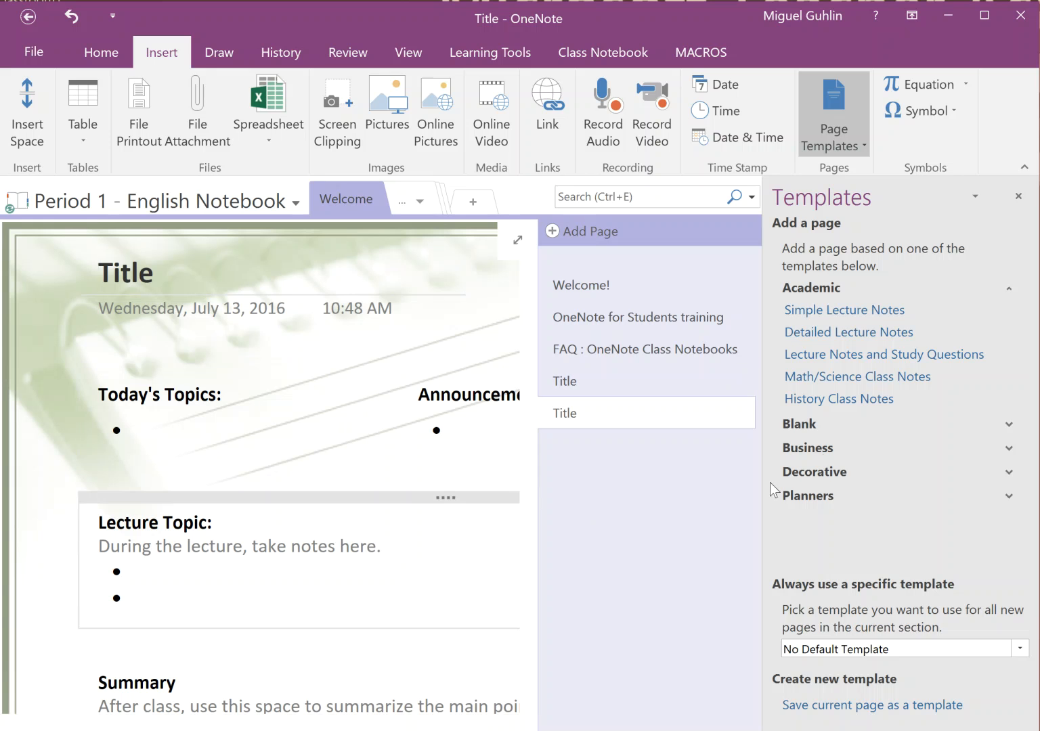
click(844, 376)
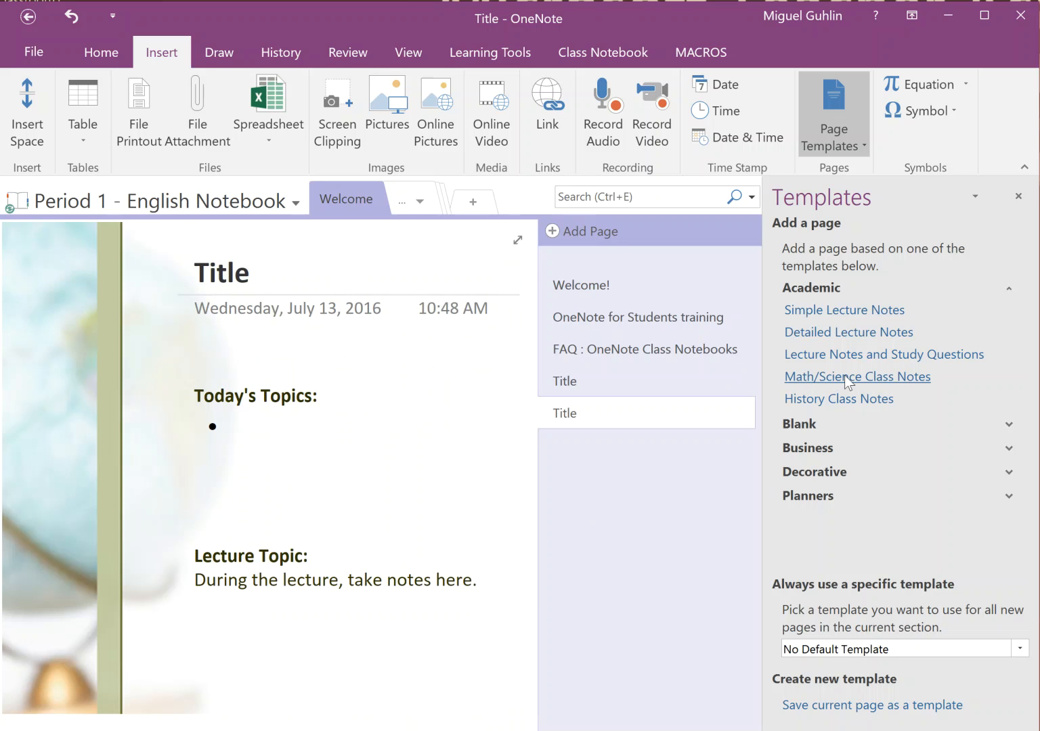
click(803, 397)
Add a Business > Project Overview page to the Welcome section, then close the Templates pane
click(1012, 451)
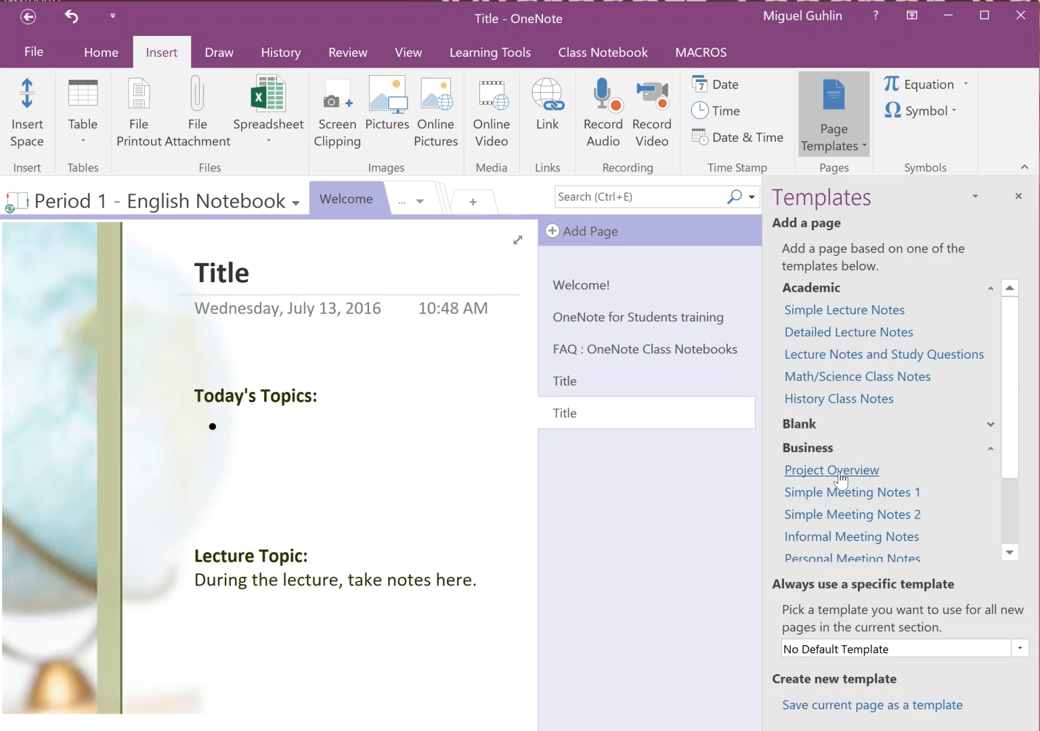
click(846, 473)
scroll(279, 481, down, 5)
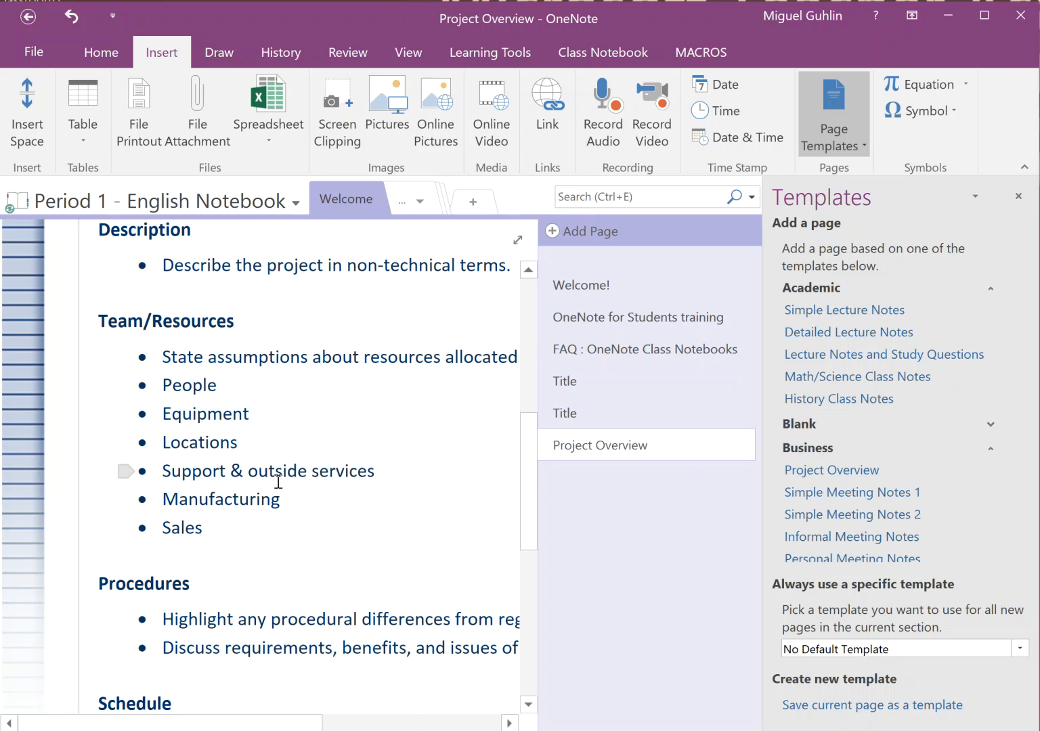
scroll(278, 481, up, 3)
scroll(278, 480, up, 3)
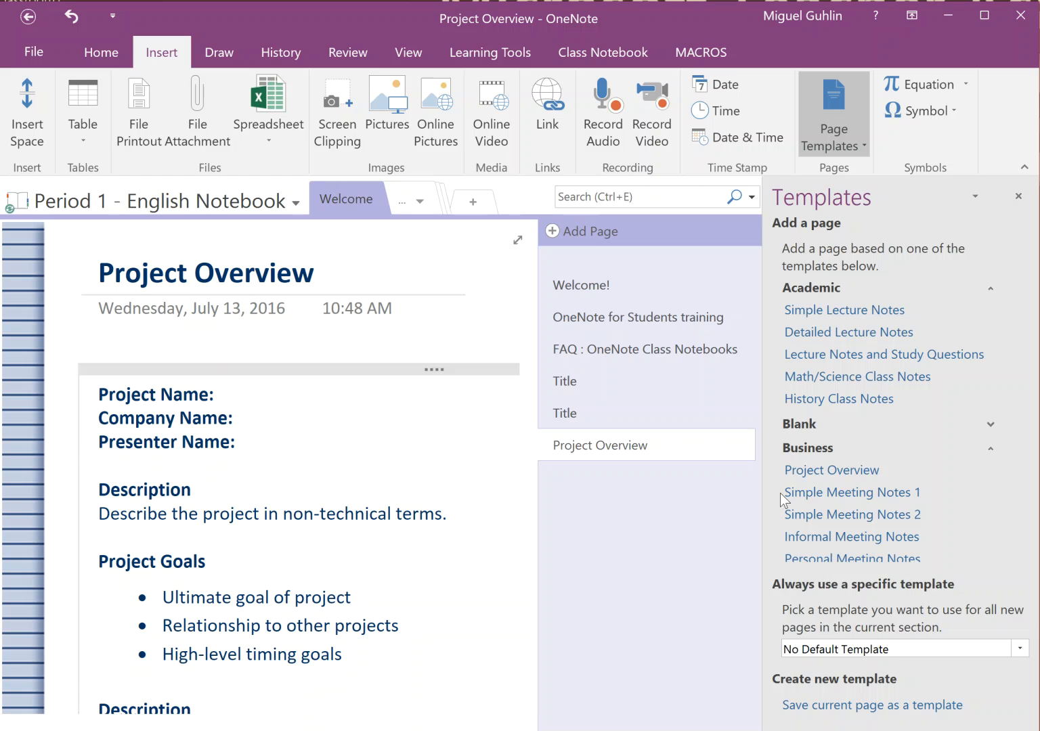
scroll(845, 512, down, 3)
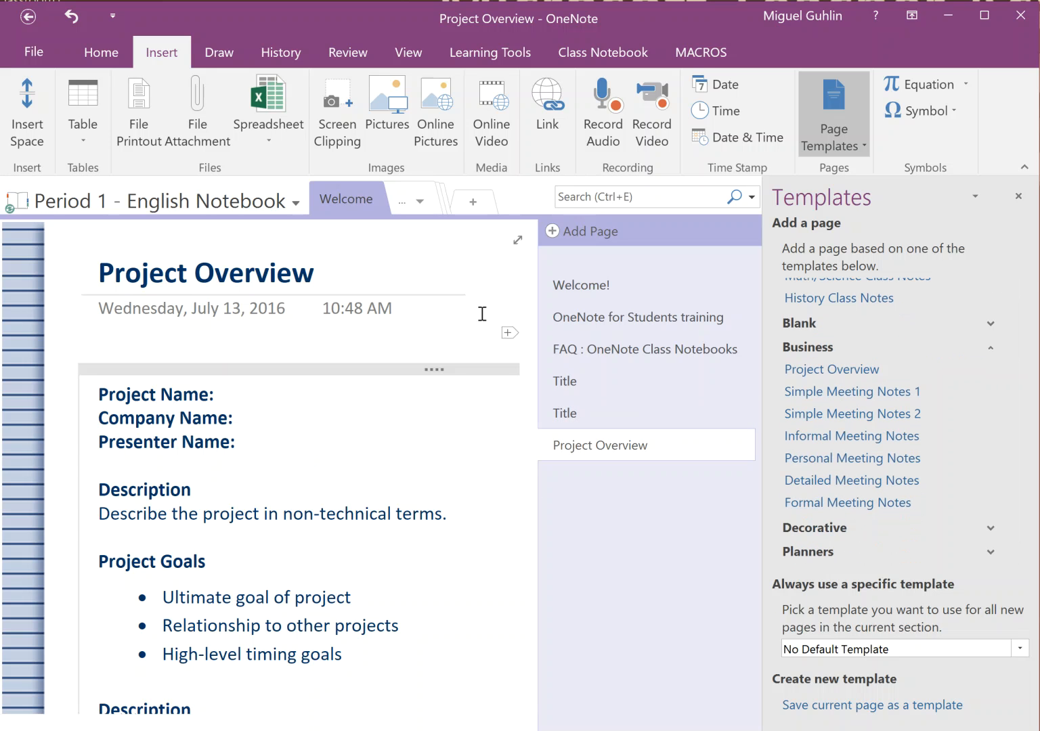
click(990, 552)
click(1019, 195)
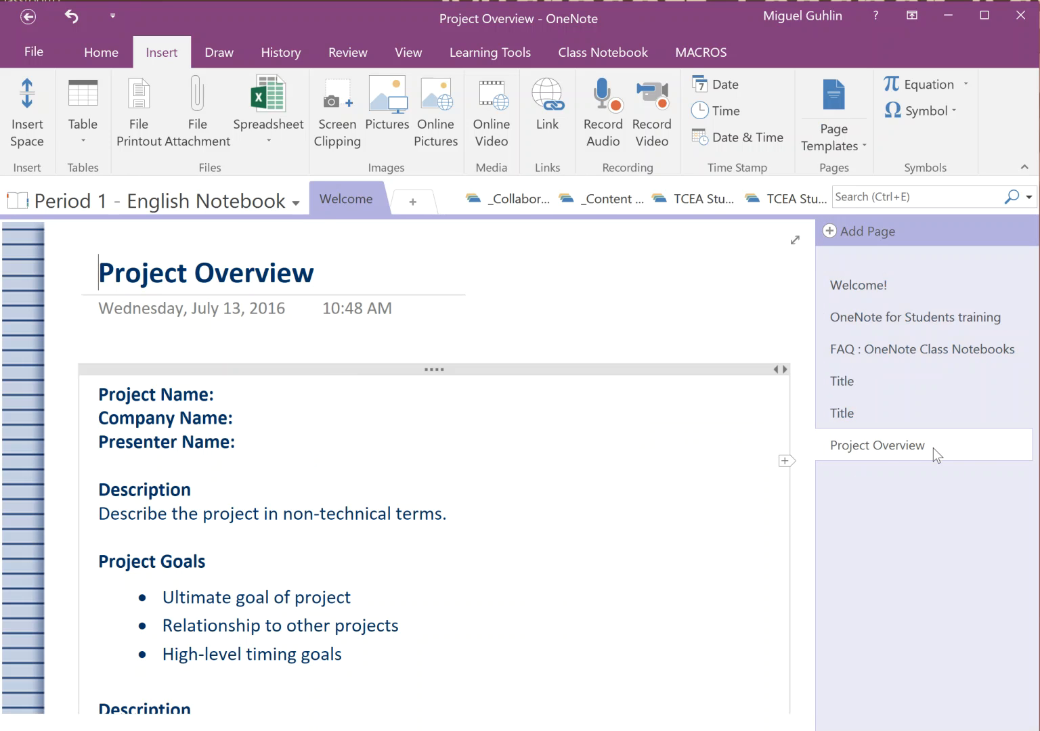
Delete the Related Documents bullet items and the Current Status sub-points, keeping both headings
scroll(416, 451, down, 15)
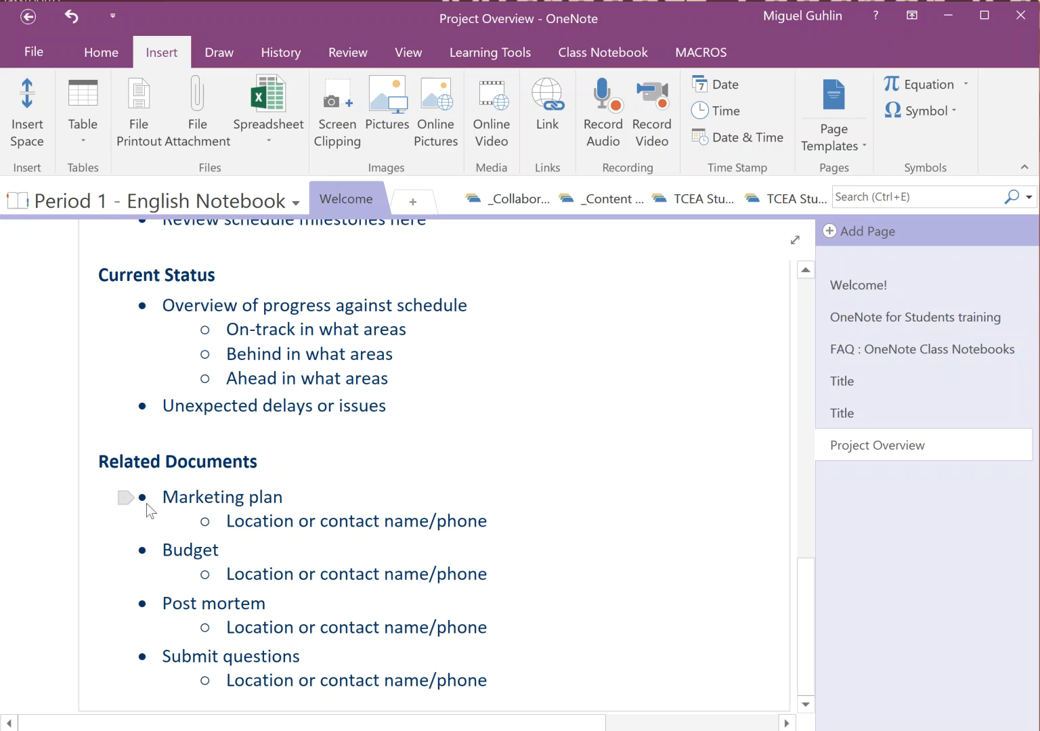
drag(292, 571, 532, 692)
key(Delete)
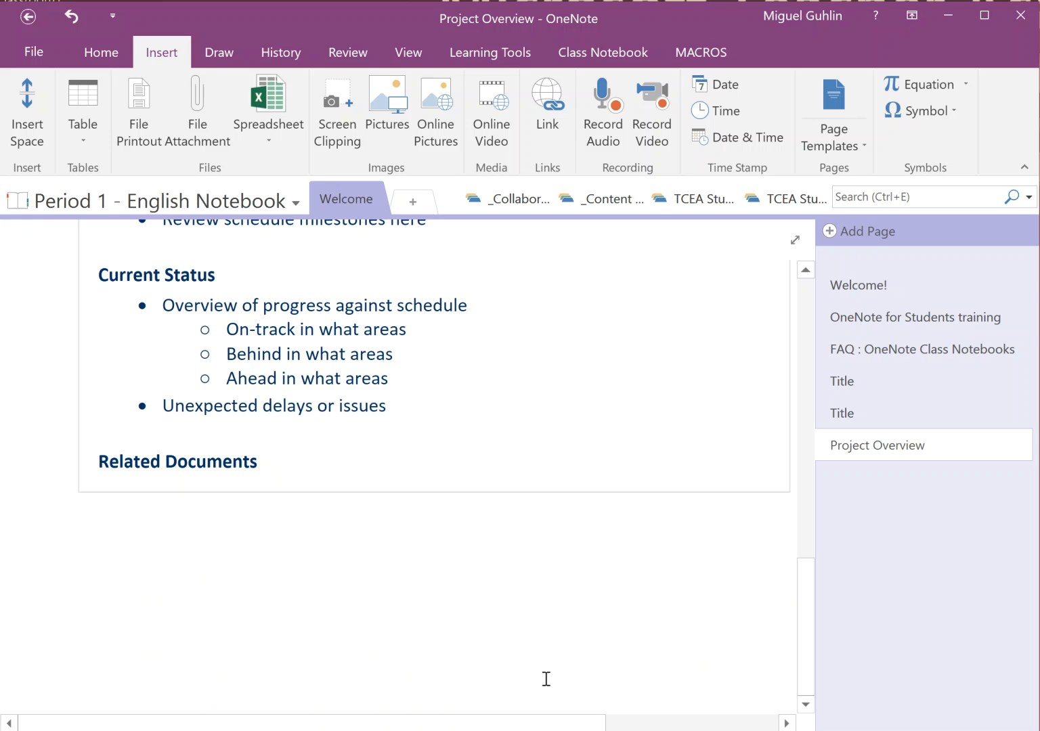
drag(418, 414, 199, 331)
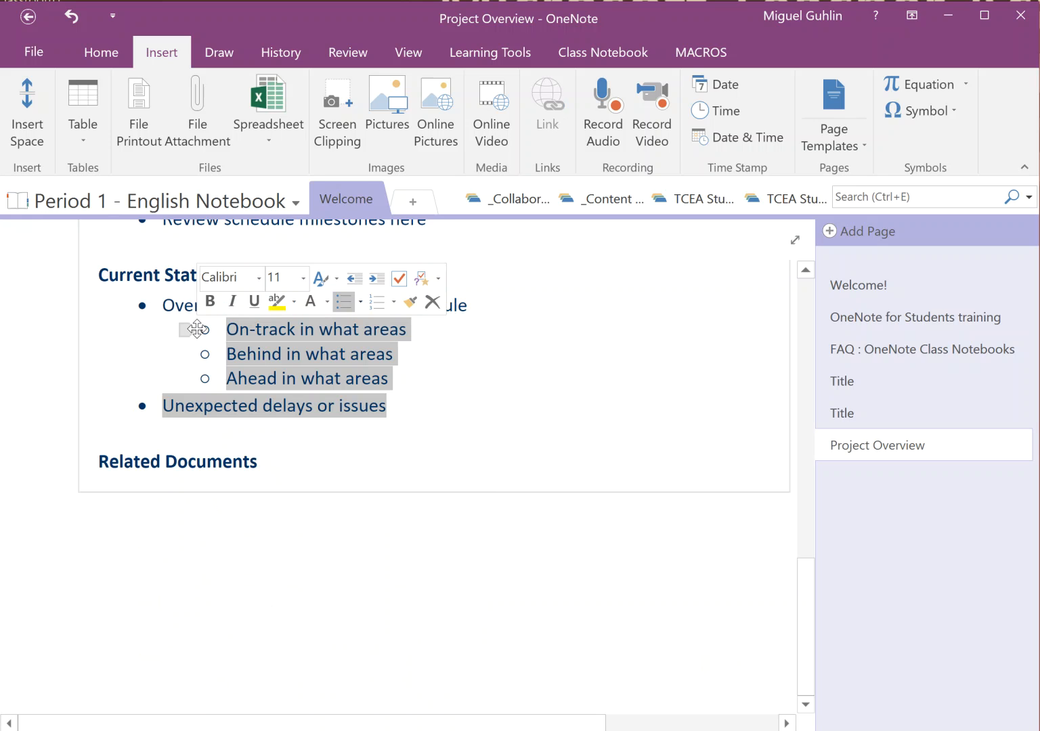
key(Delete)
scroll(281, 372, up, 15)
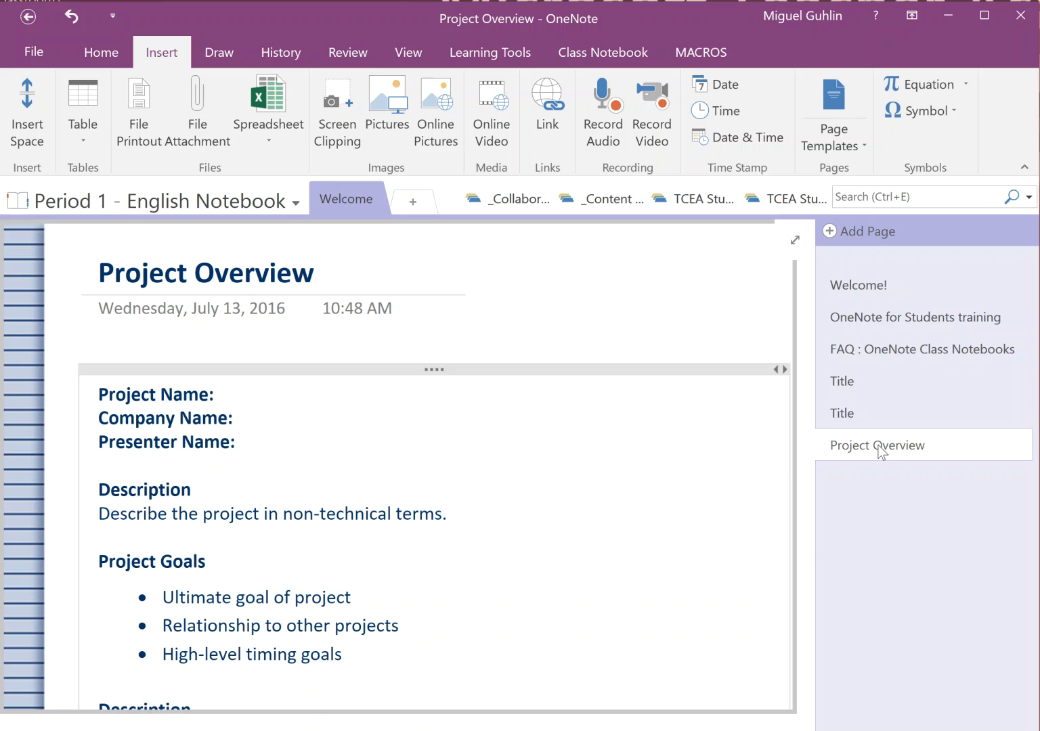
Create a Class Notebook assignment from the Project Overview page, due 7/14/2016
right_click(900, 450)
mouse_move(930, 409)
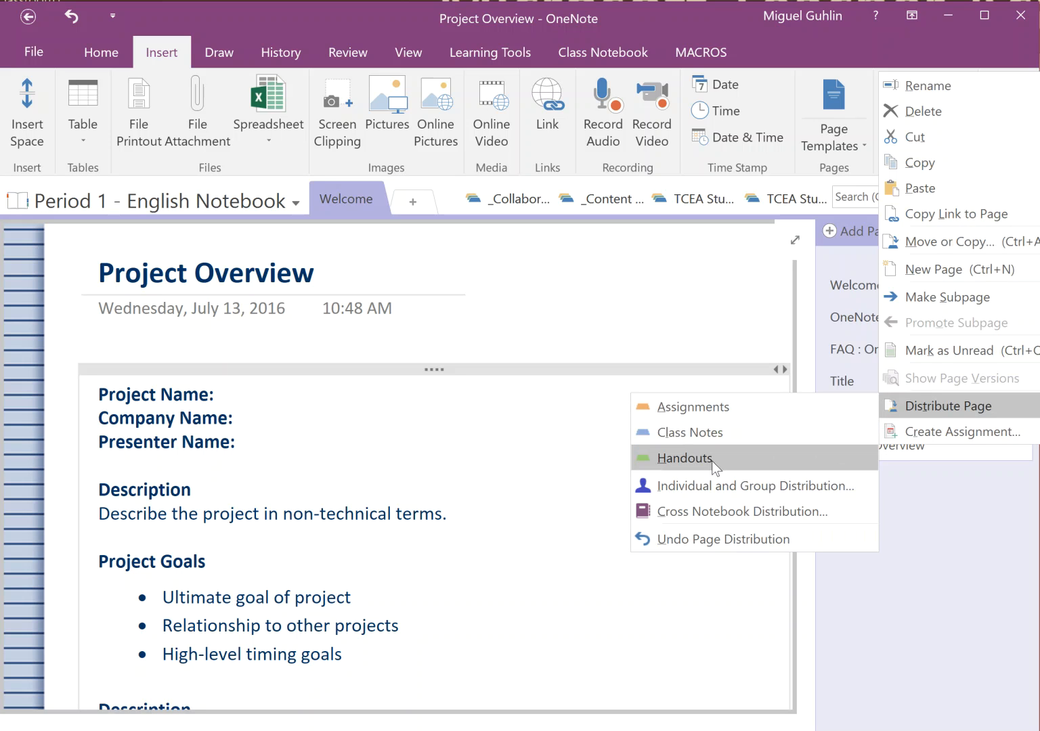
click(932, 512)
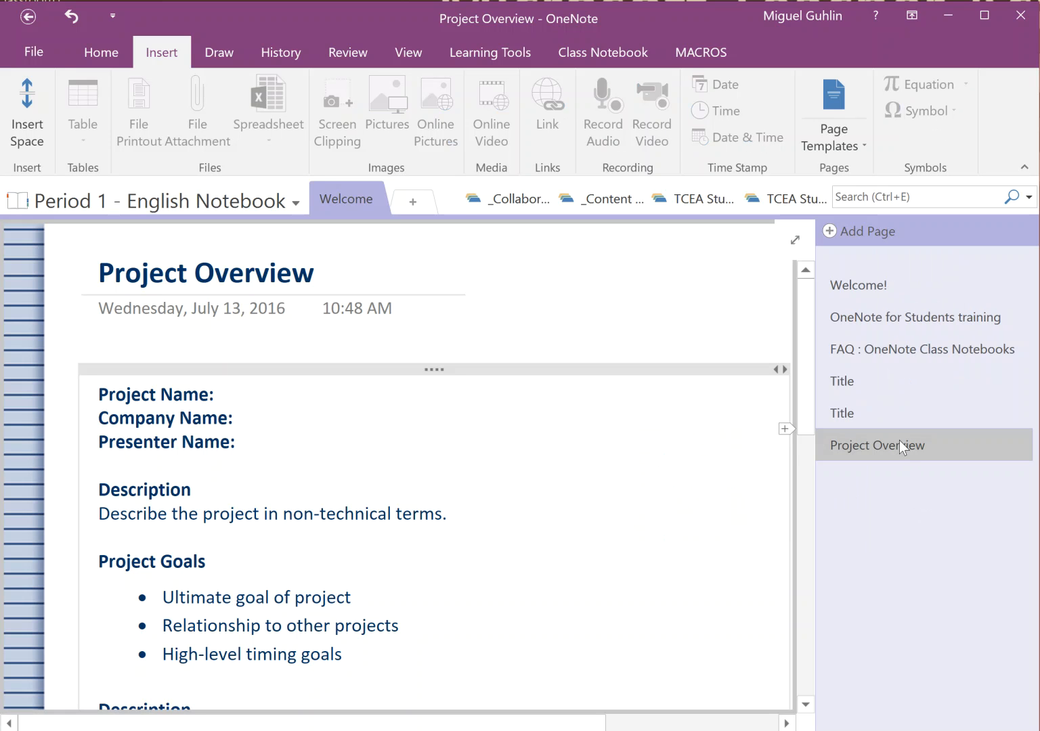
click(609, 52)
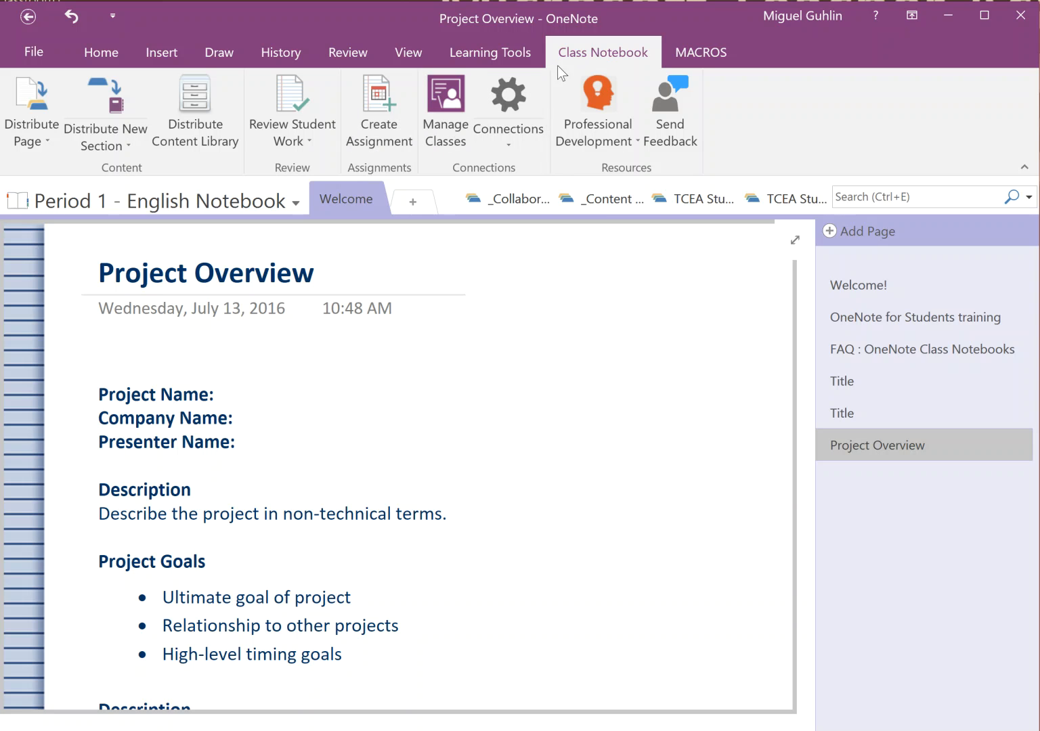
click(372, 114)
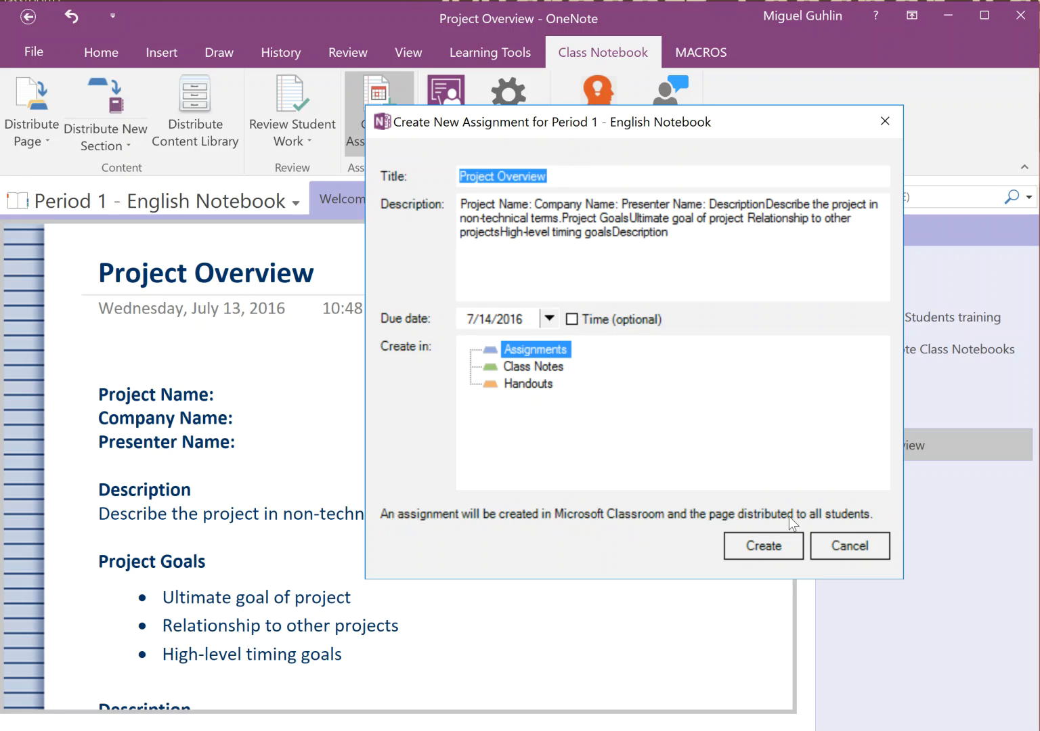
click(779, 552)
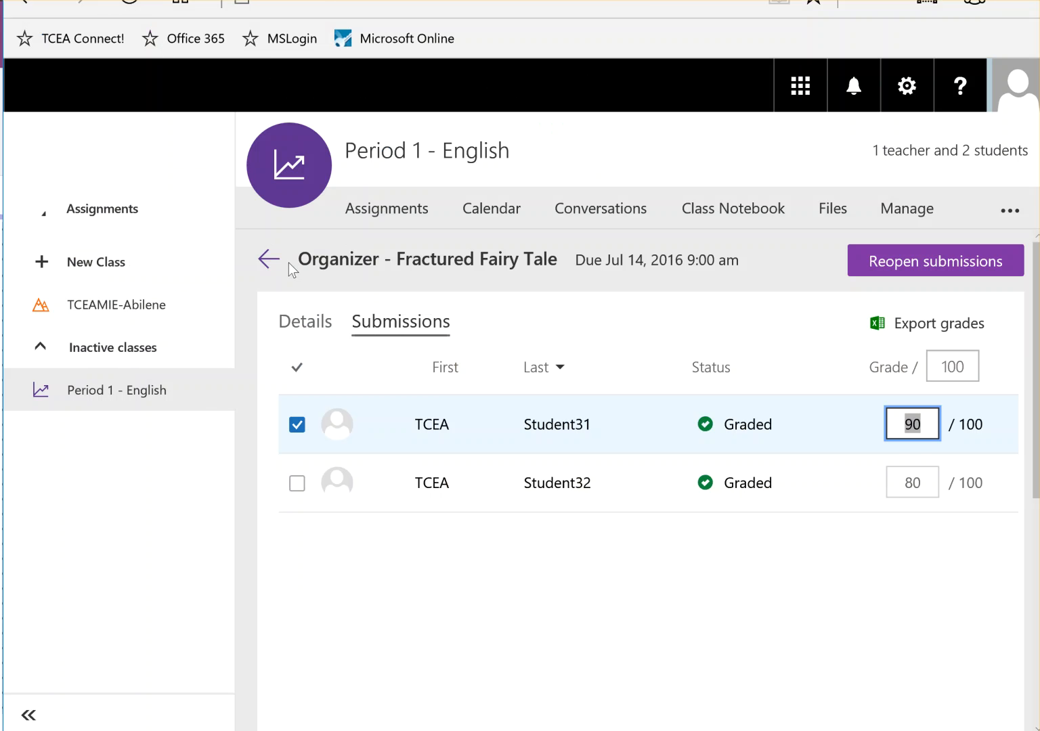
Go back to the Assignments list and review the Project Overview assignment's details
click(271, 258)
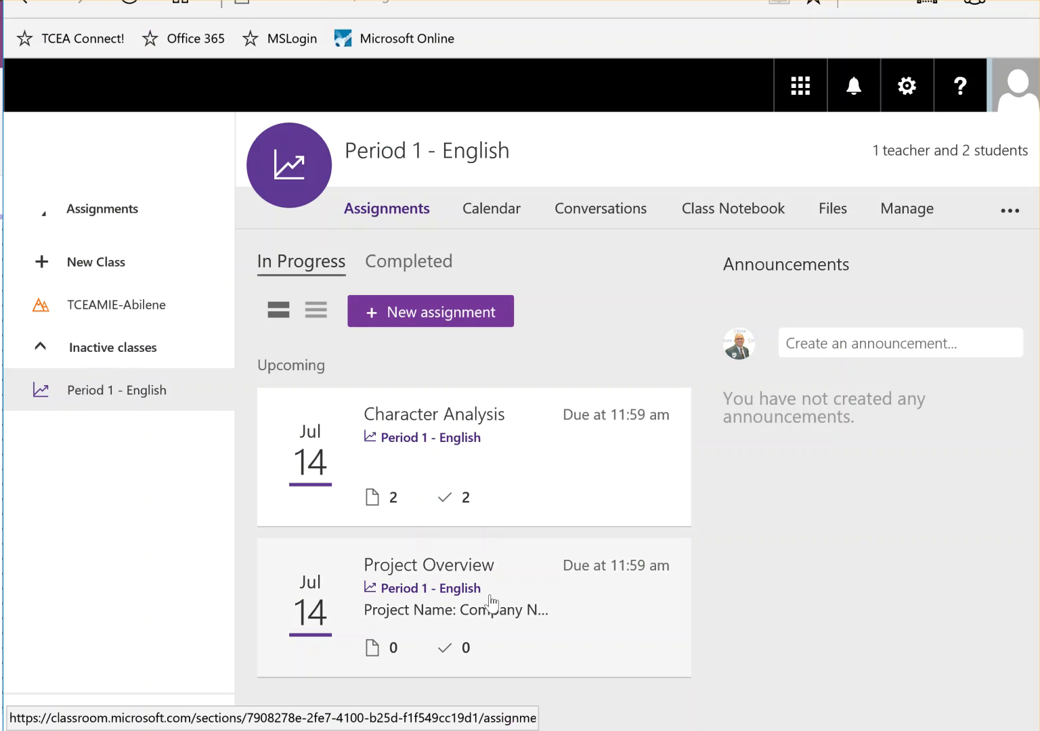
click(493, 572)
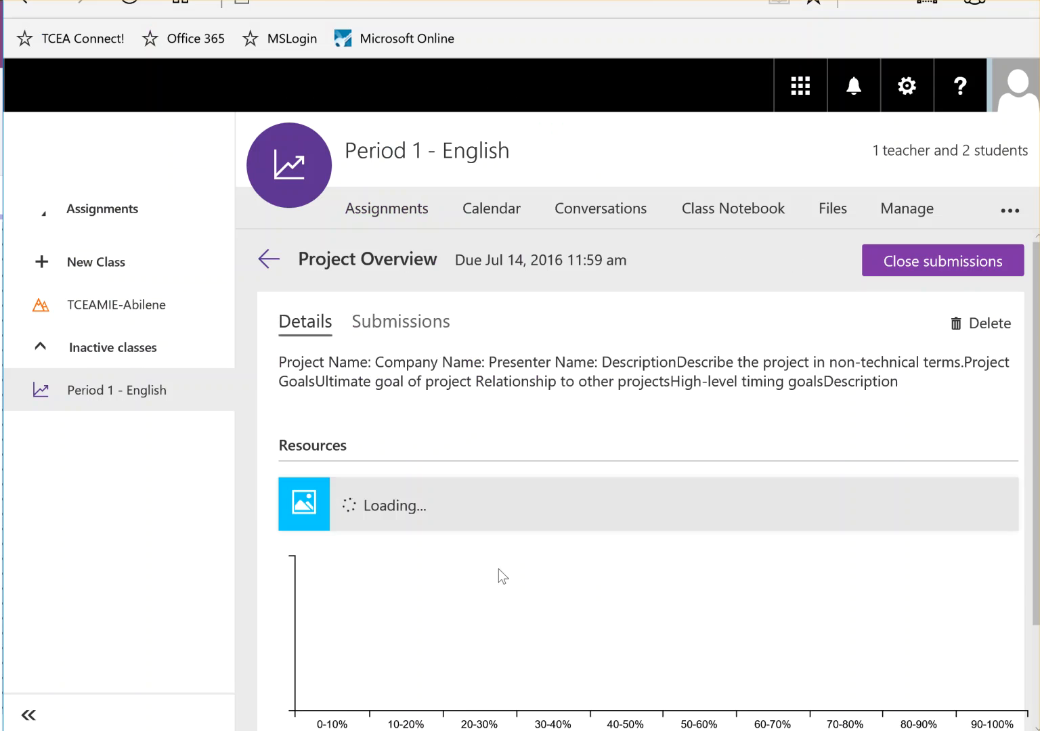
scroll(539, 448, down, 1)
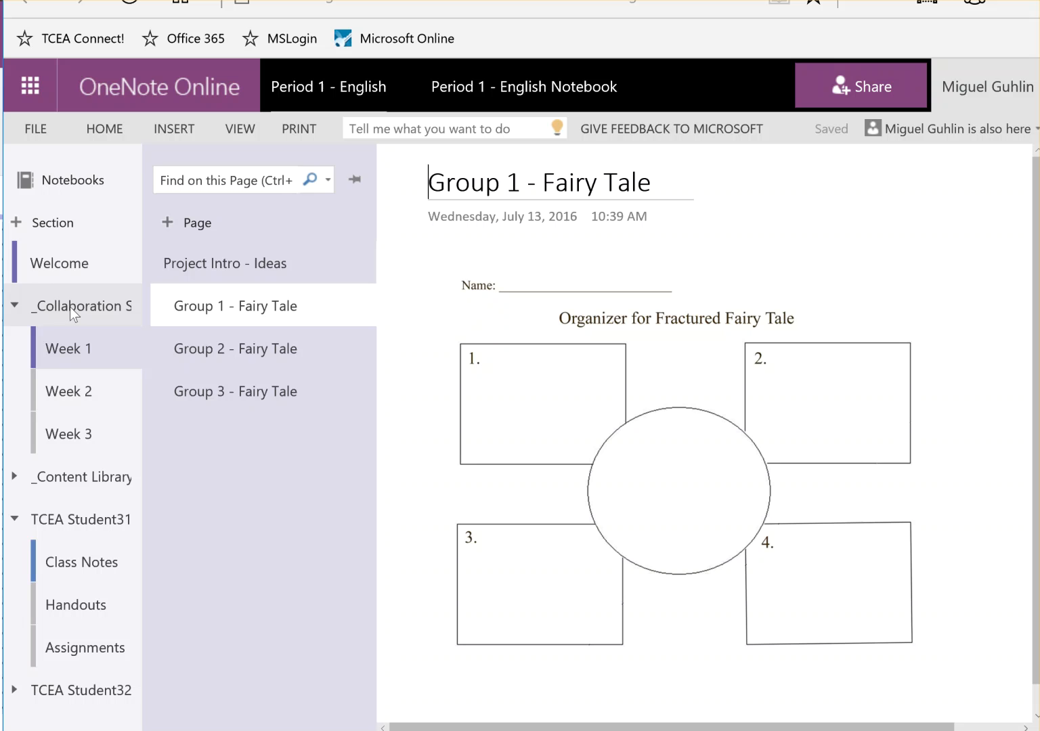
View the Welcome section's Project Overview page online, then check the student's Assignments and Handouts sections
click(45, 260)
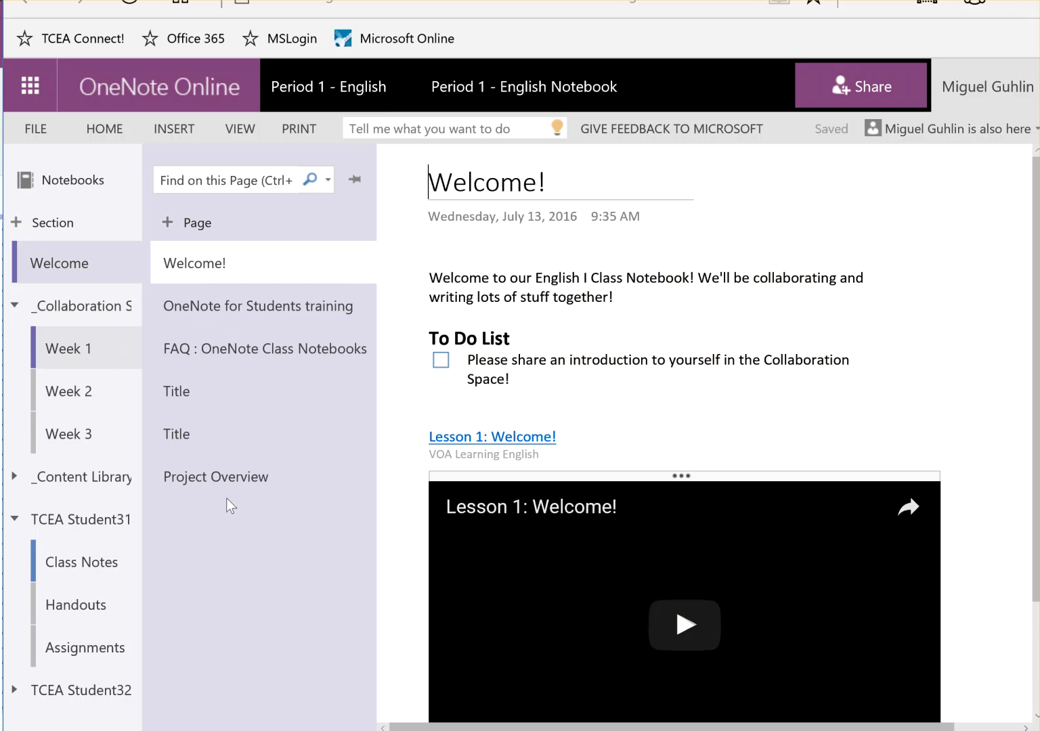
click(238, 479)
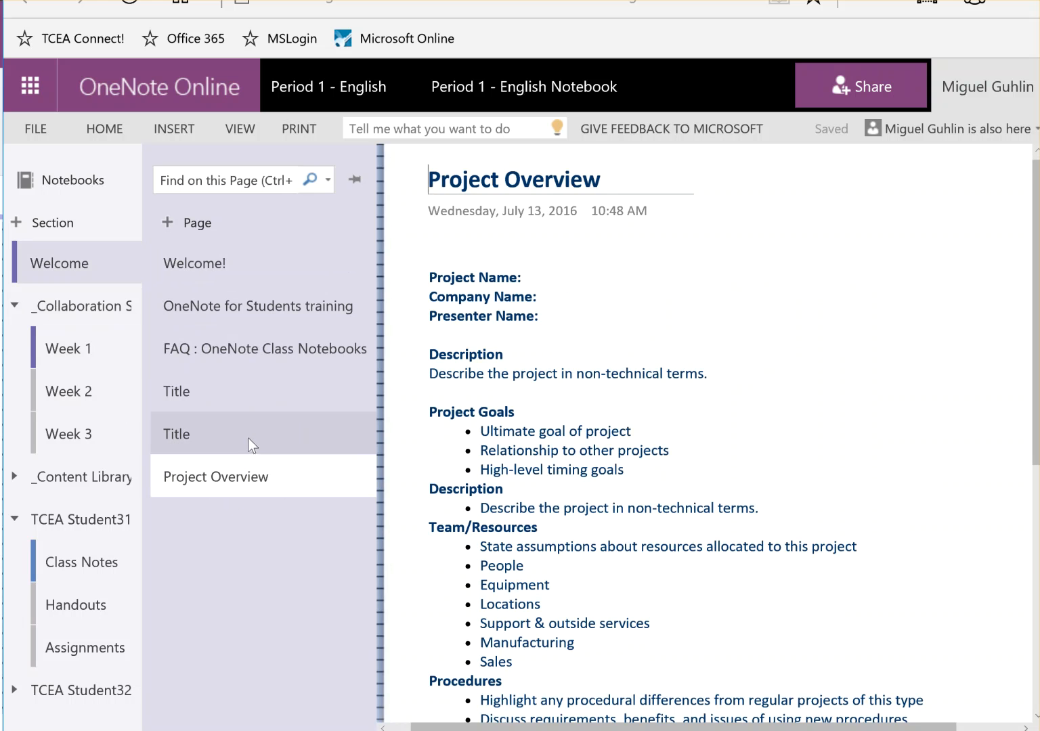
scroll(533, 563, down, 5)
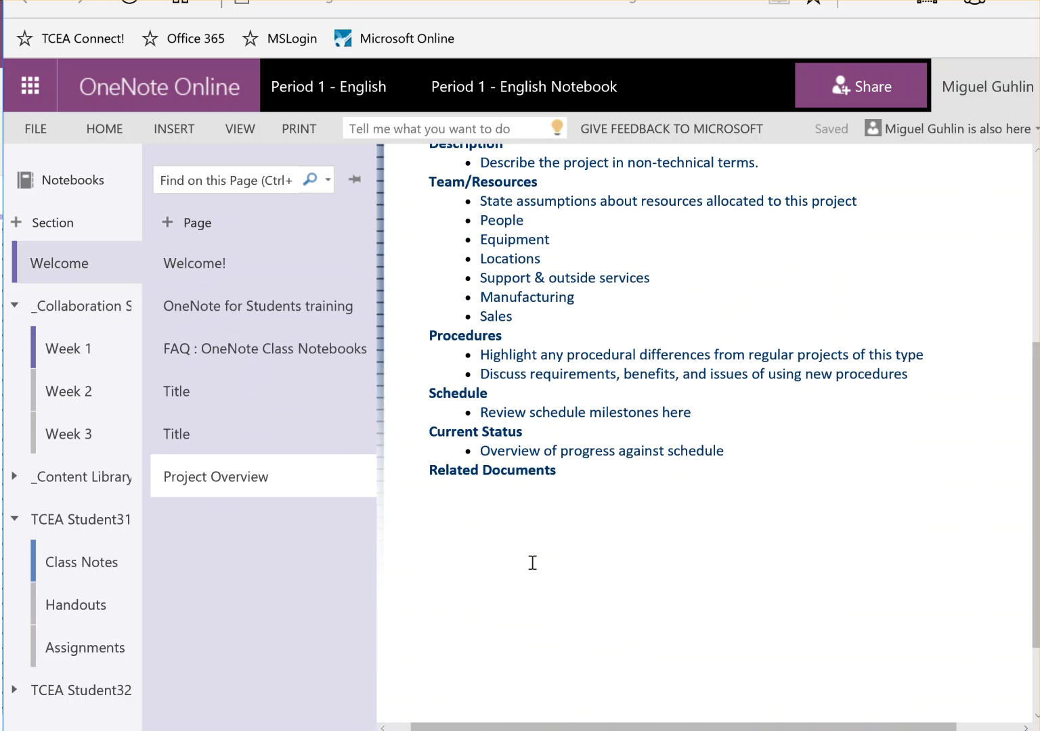
scroll(532, 562, up, 5)
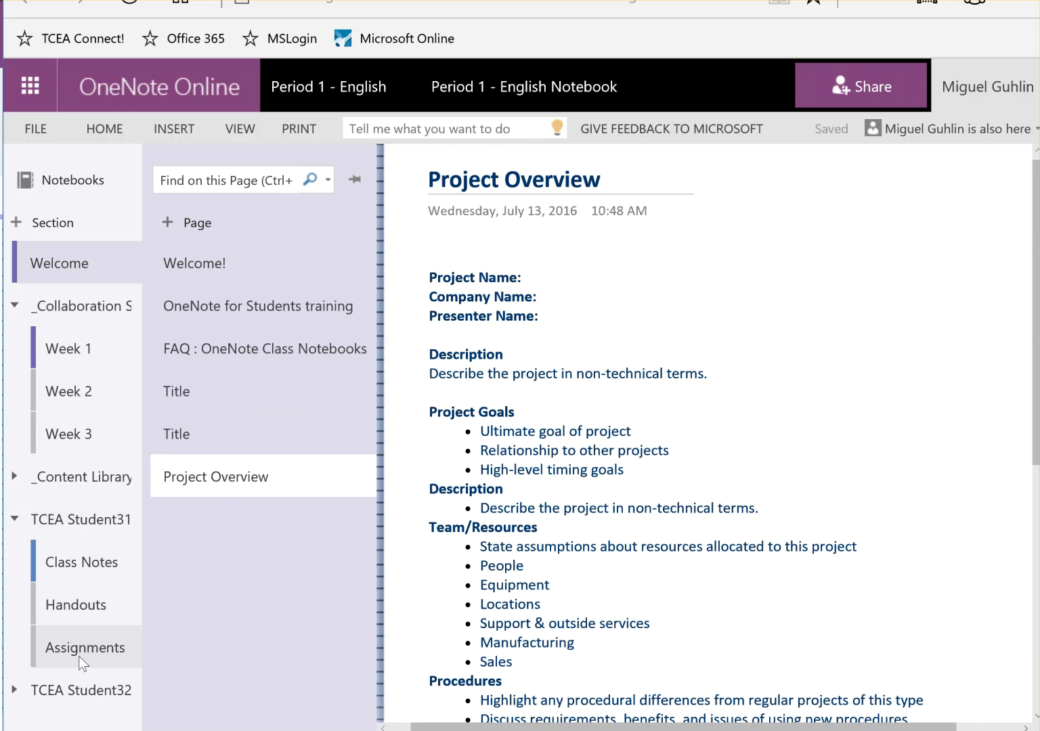
click(129, 648)
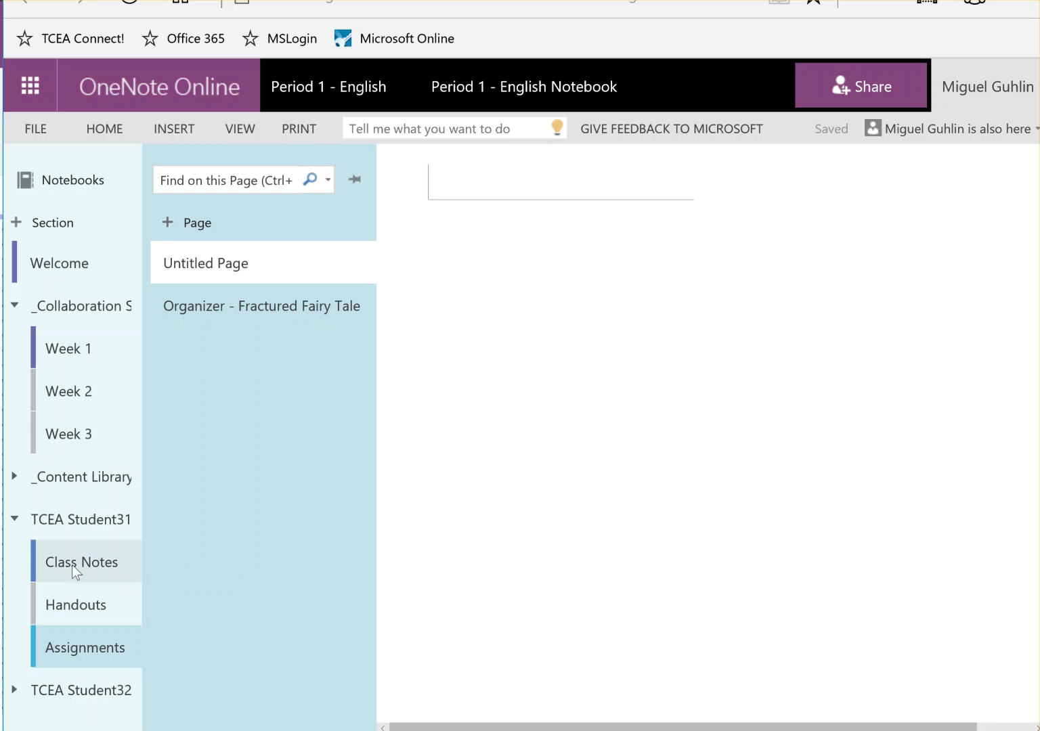
click(70, 608)
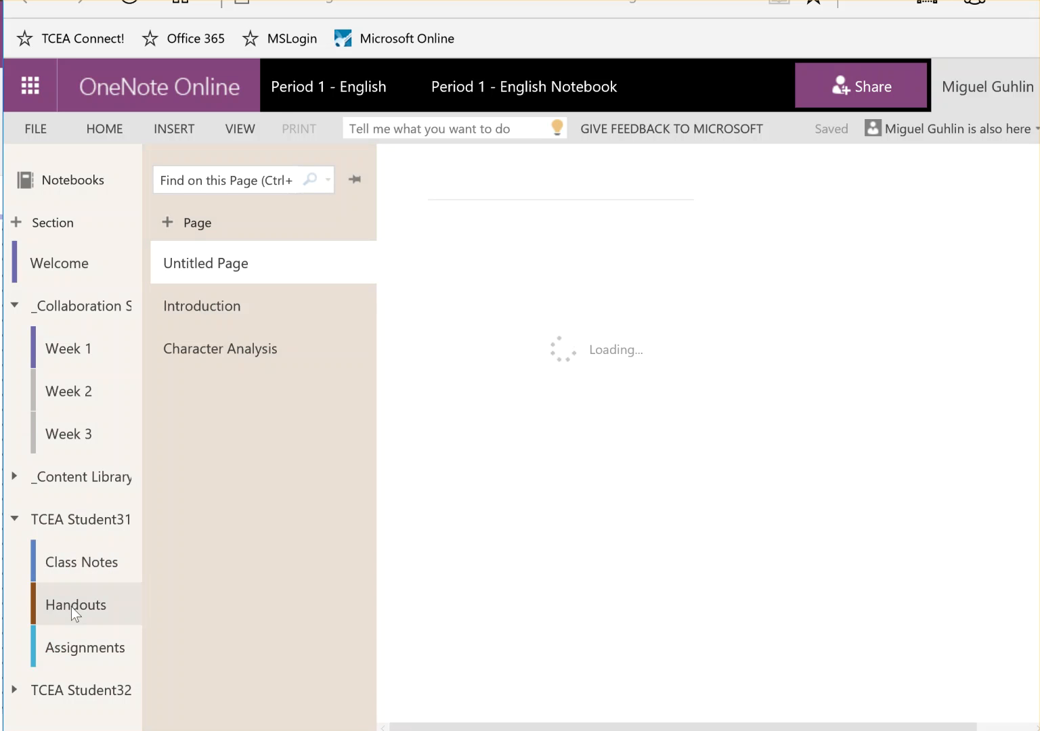
click(80, 640)
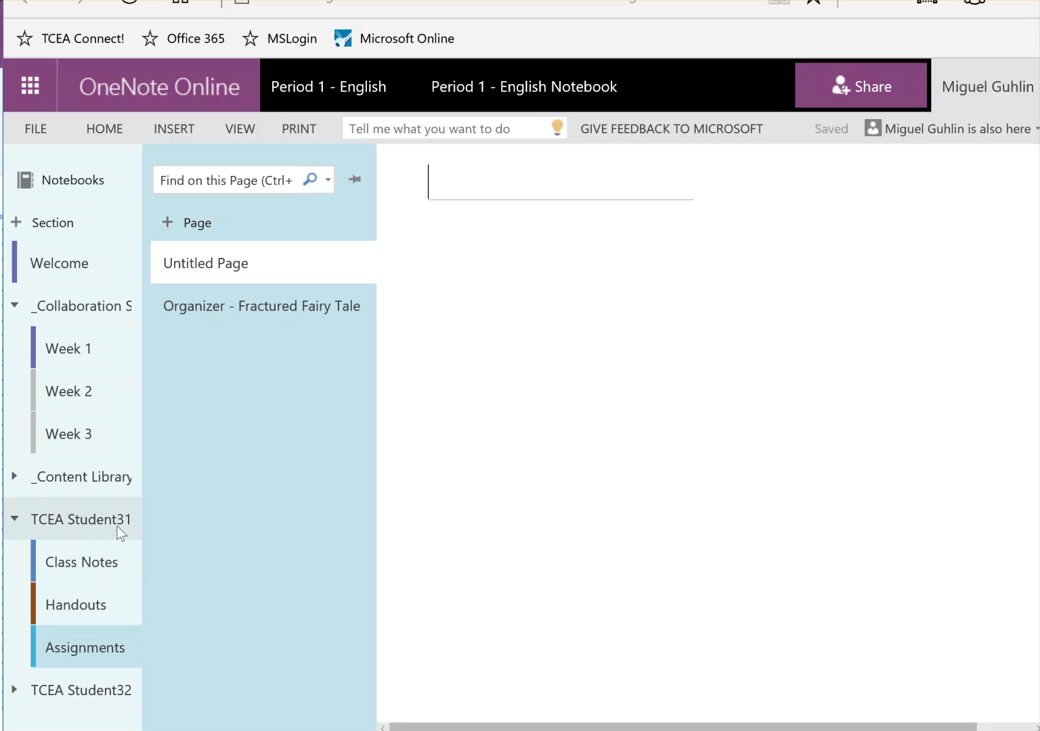
Reload the online notebook, expand the first student's sections, and open their Assignments section
click(291, 92)
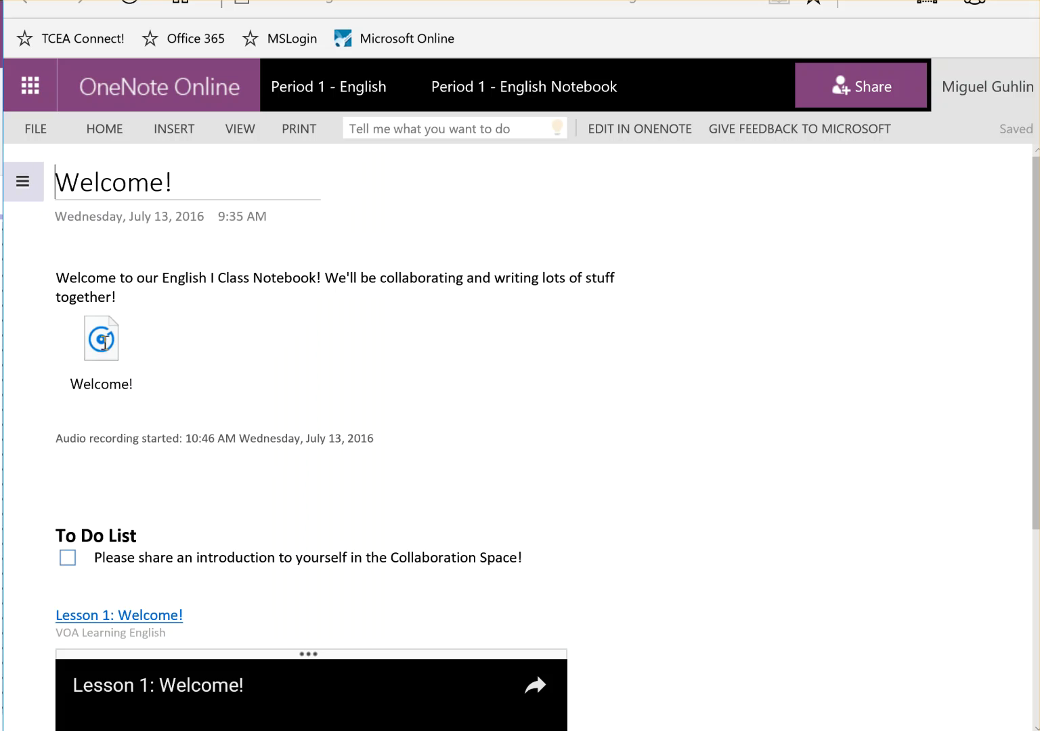
click(22, 180)
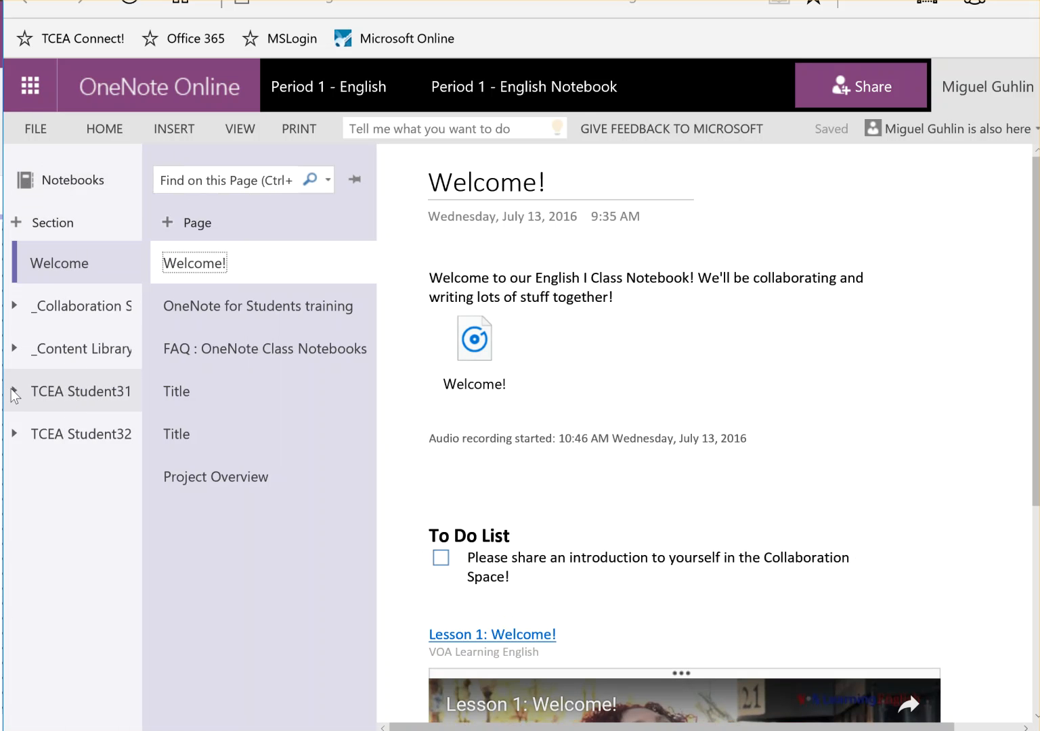
click(31, 398)
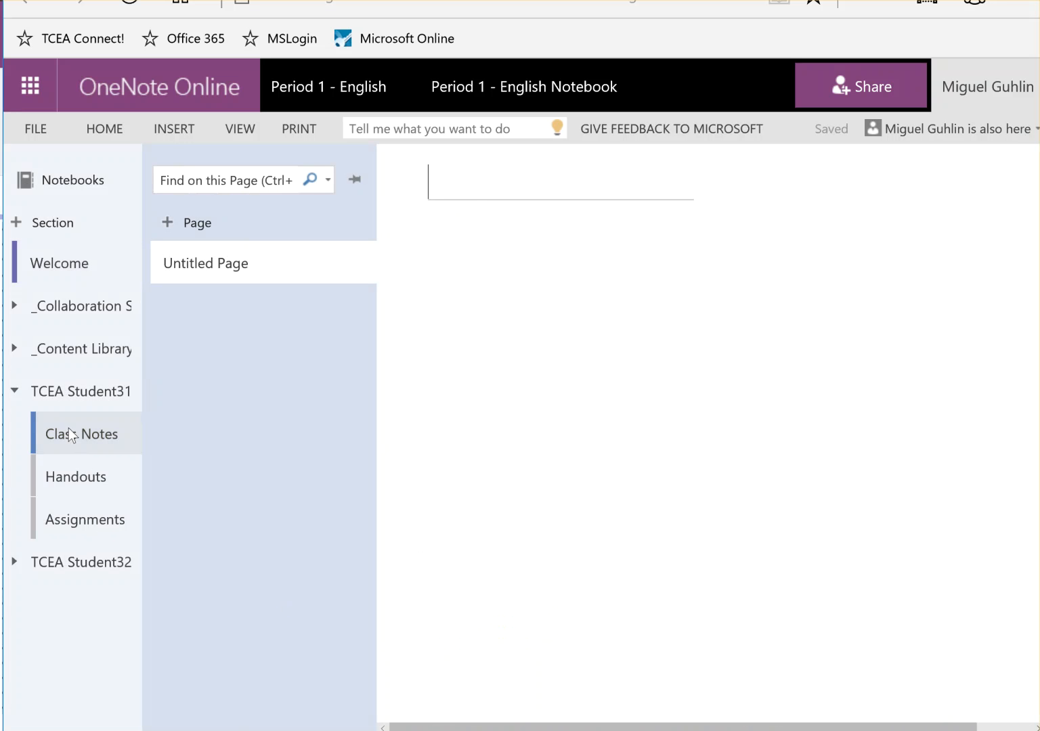
click(79, 527)
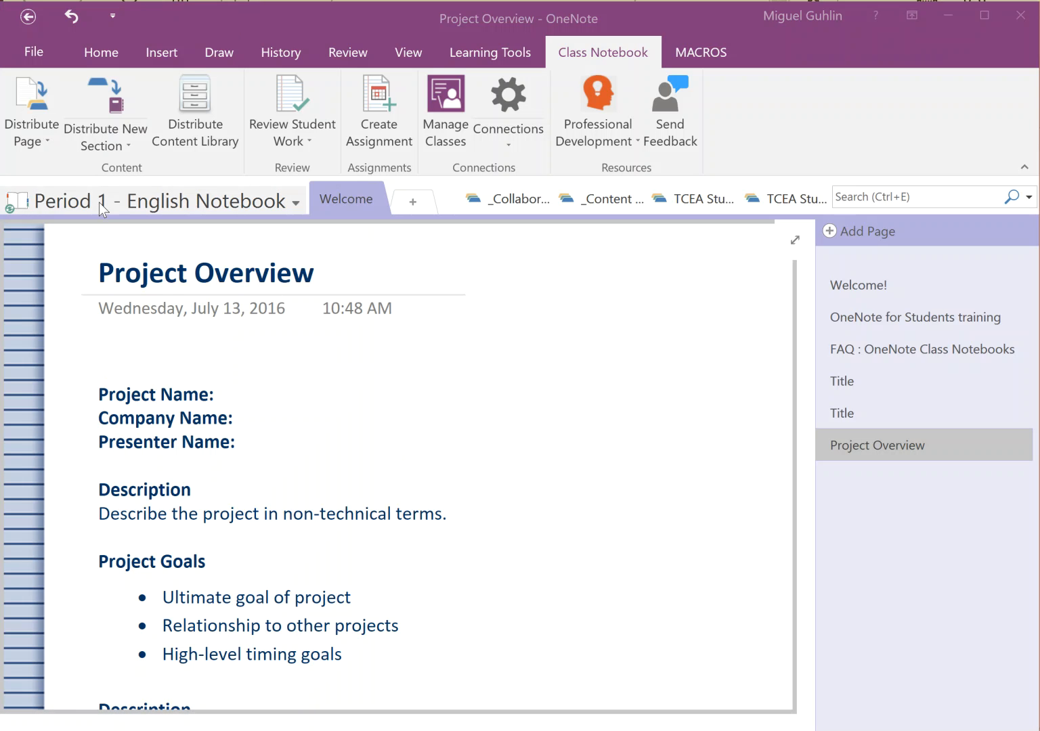
Sync the Period 1 - English Notebook immediately
right_click(97, 202)
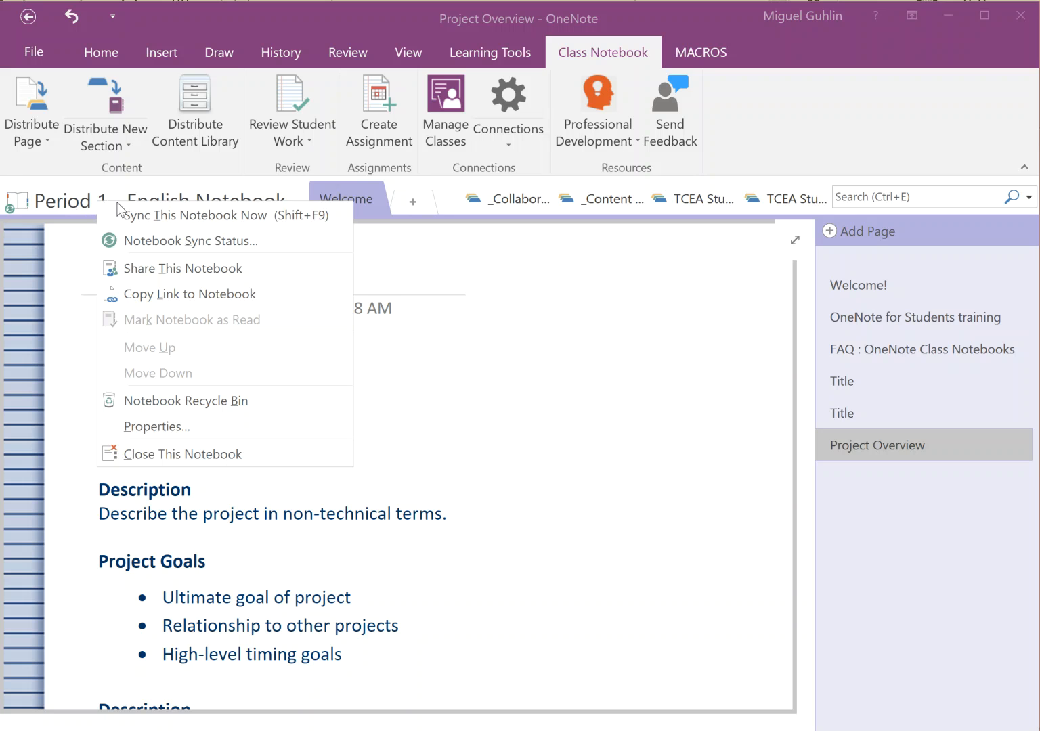
click(188, 216)
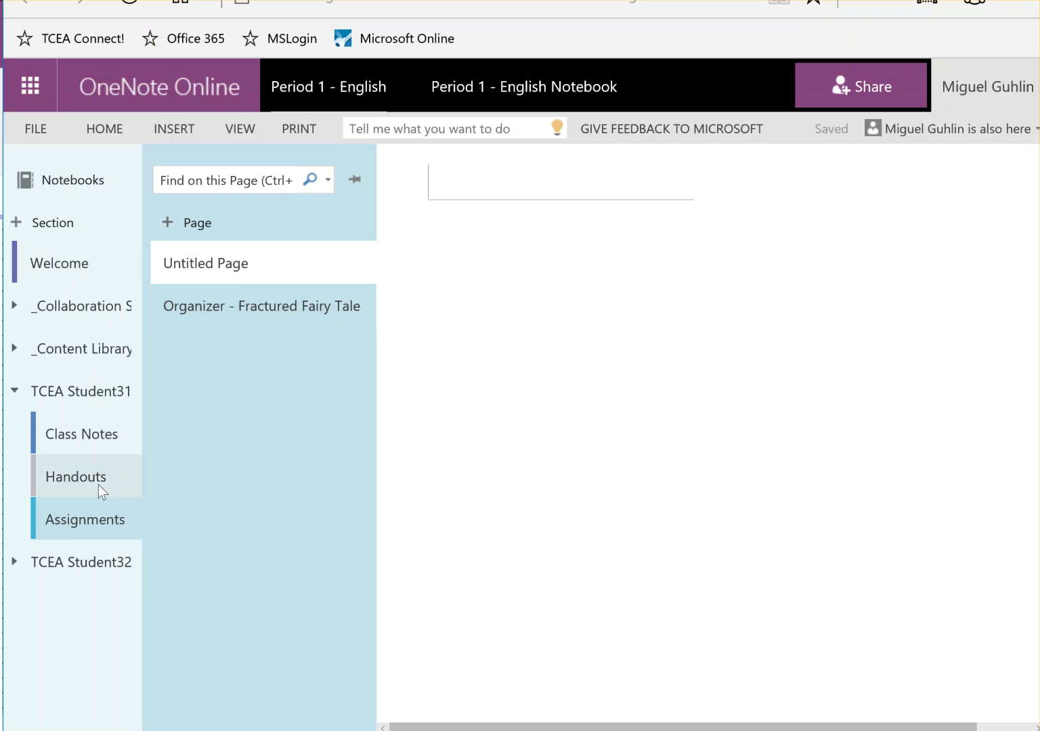
Check the student's Class Notes section, then their Assignments section, for the distributed page
click(94, 443)
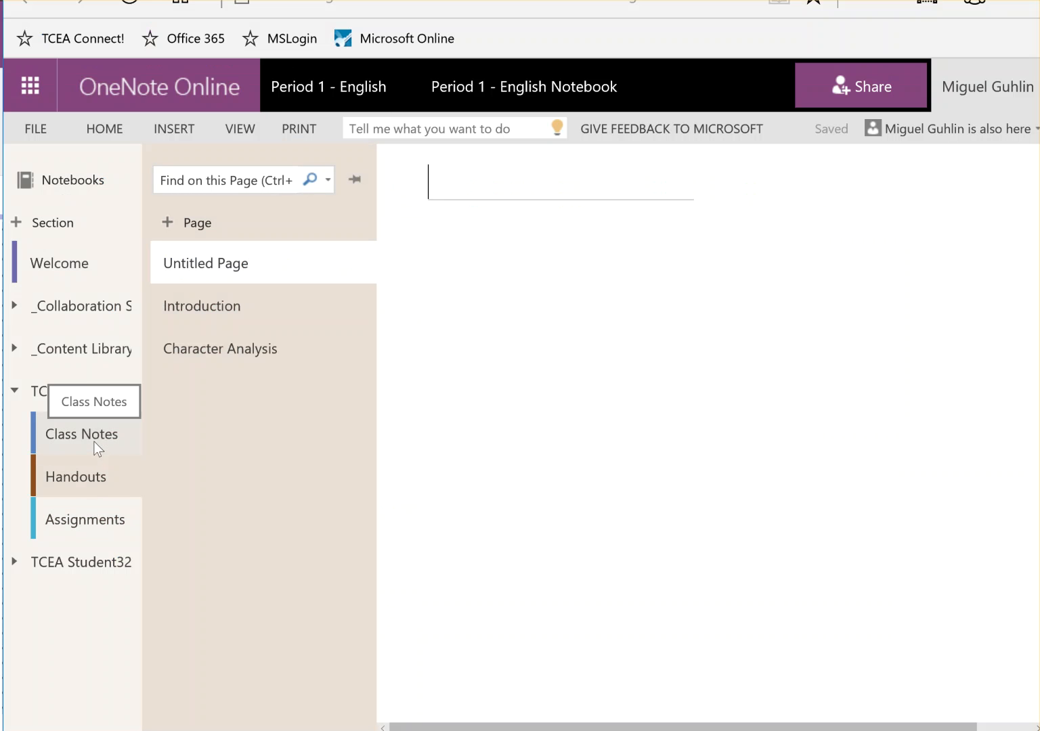
click(93, 522)
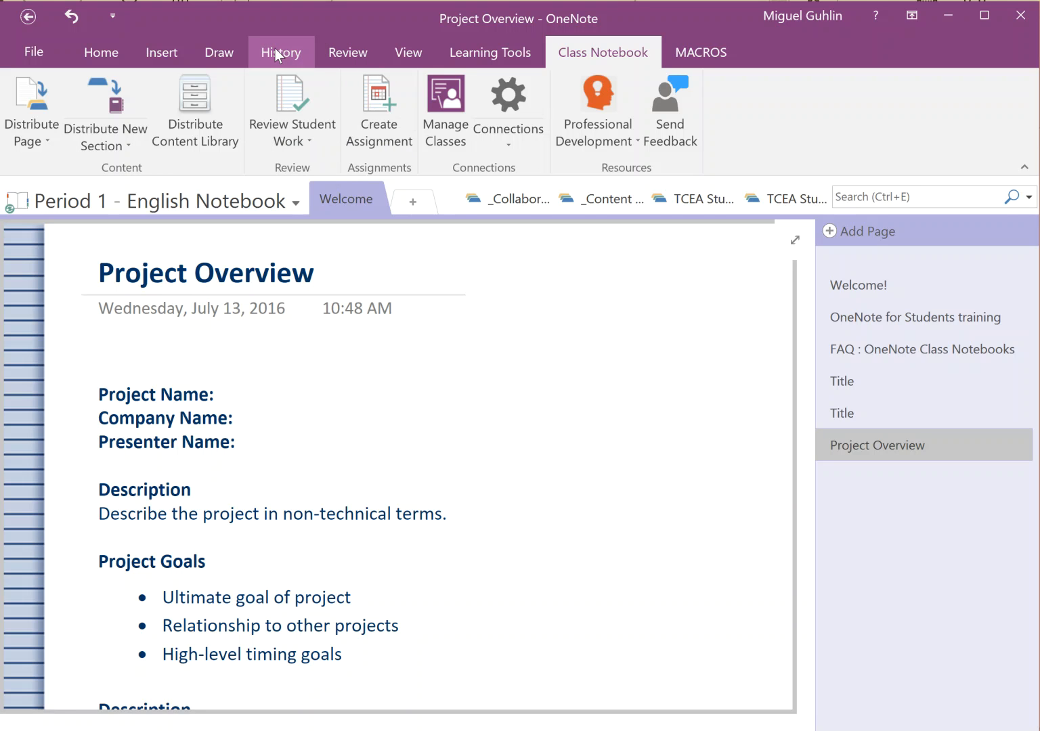
Browse the Draw and History tabs, peeking at Recent Edits and Mark as Read, then open Review
click(216, 48)
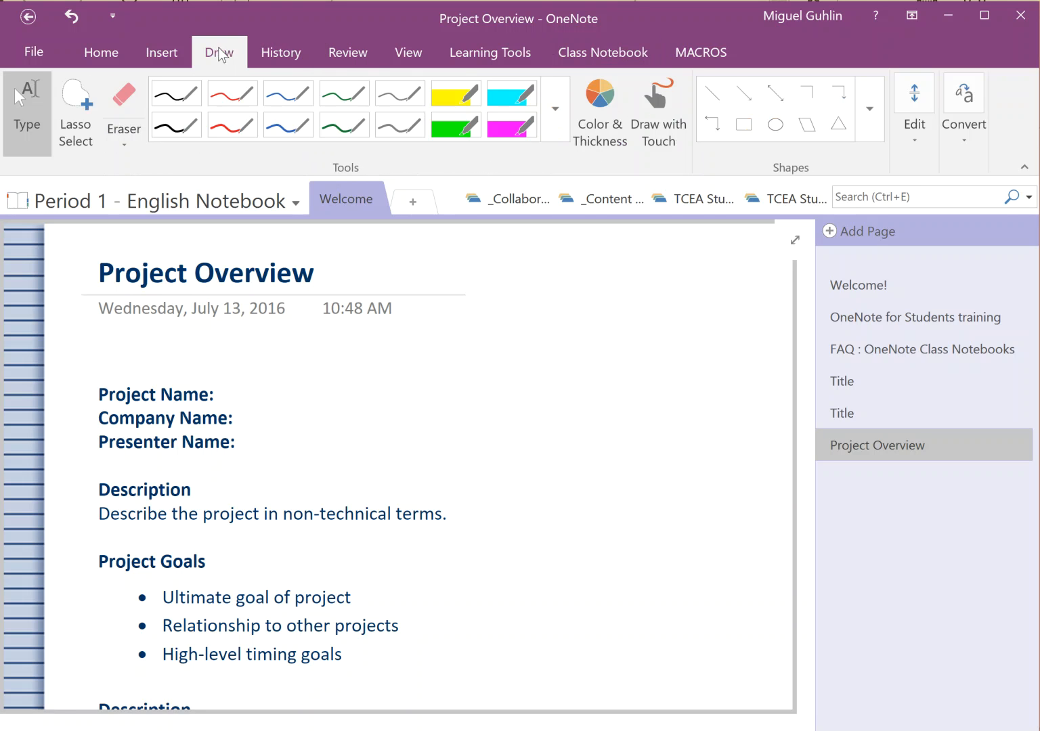
click(293, 54)
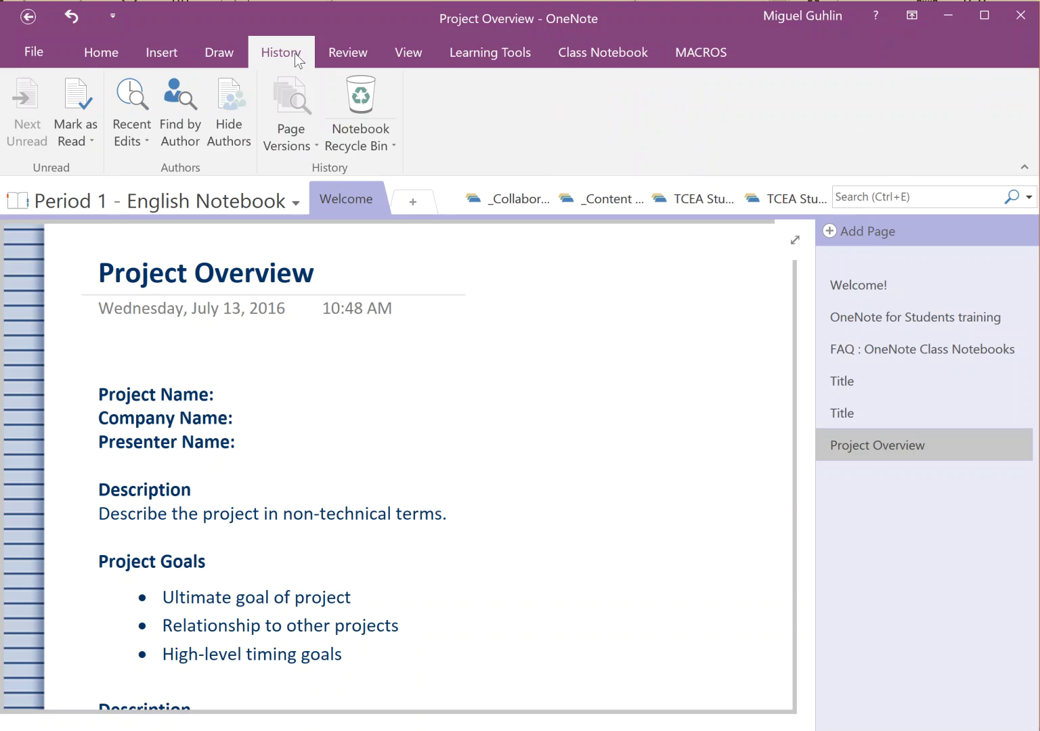
click(133, 132)
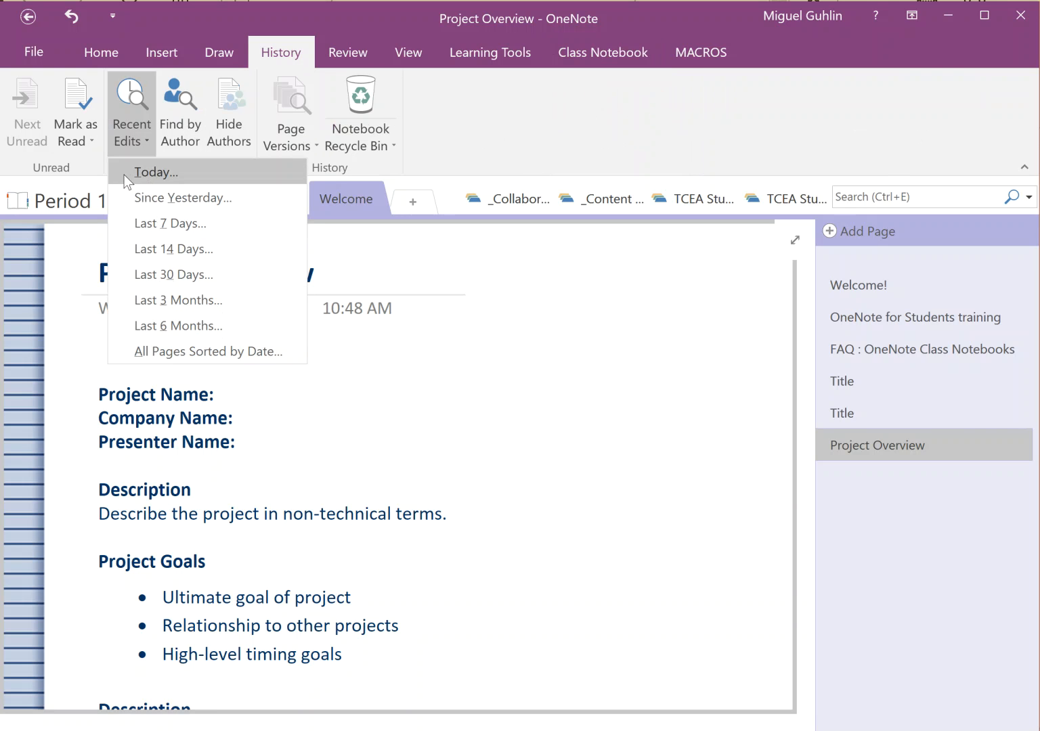
click(92, 136)
click(92, 136)
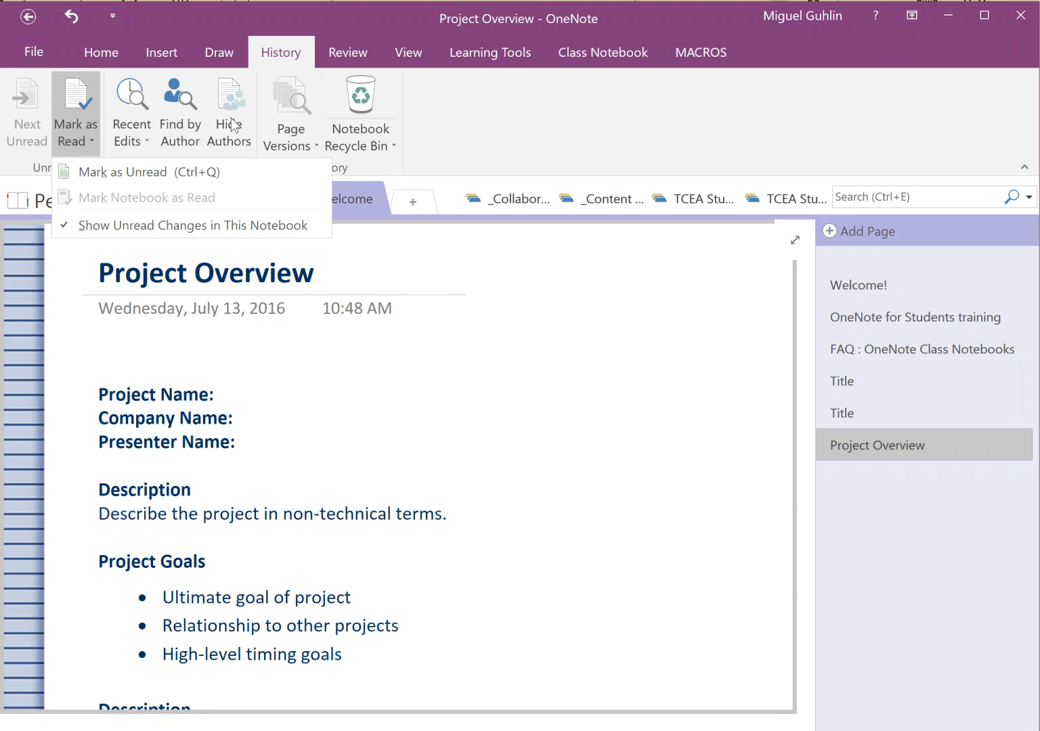
click(344, 51)
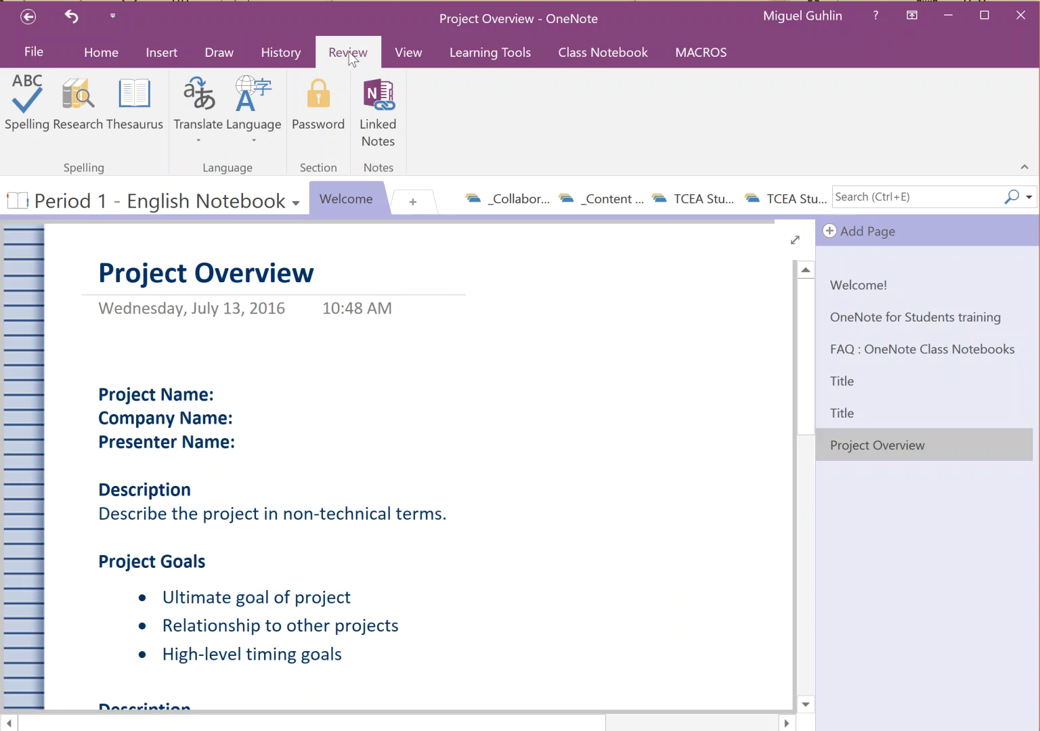
Look up 'Project planner' in the Research pane across All Reference Books
click(91, 101)
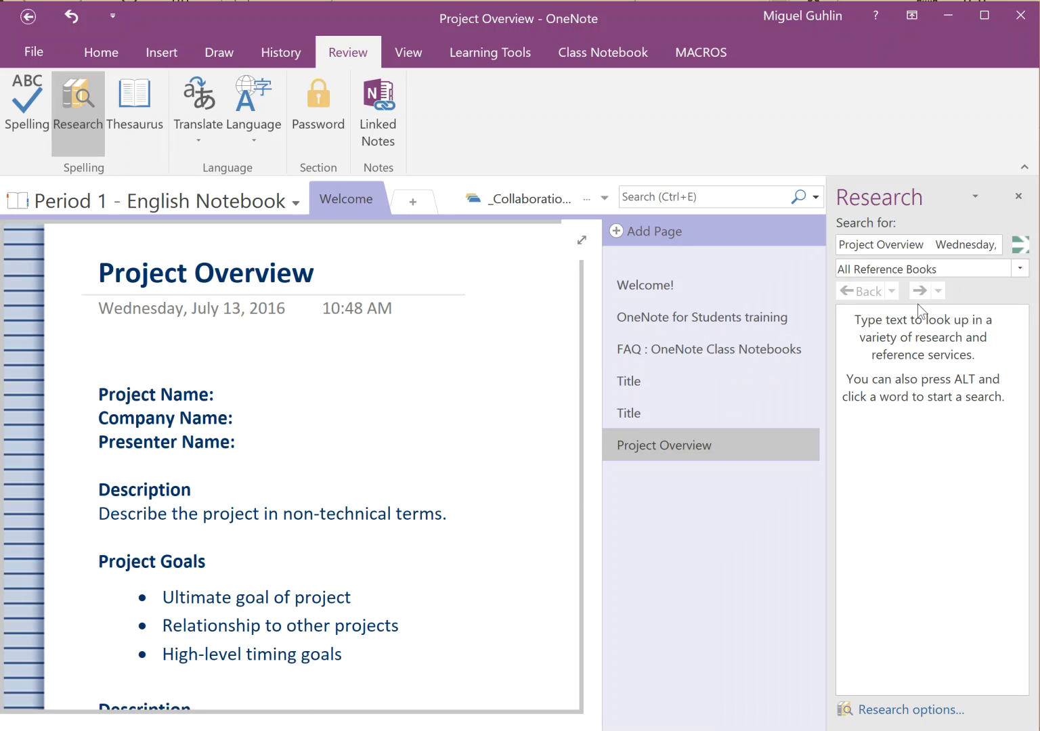
drag(926, 245, 1039, 246)
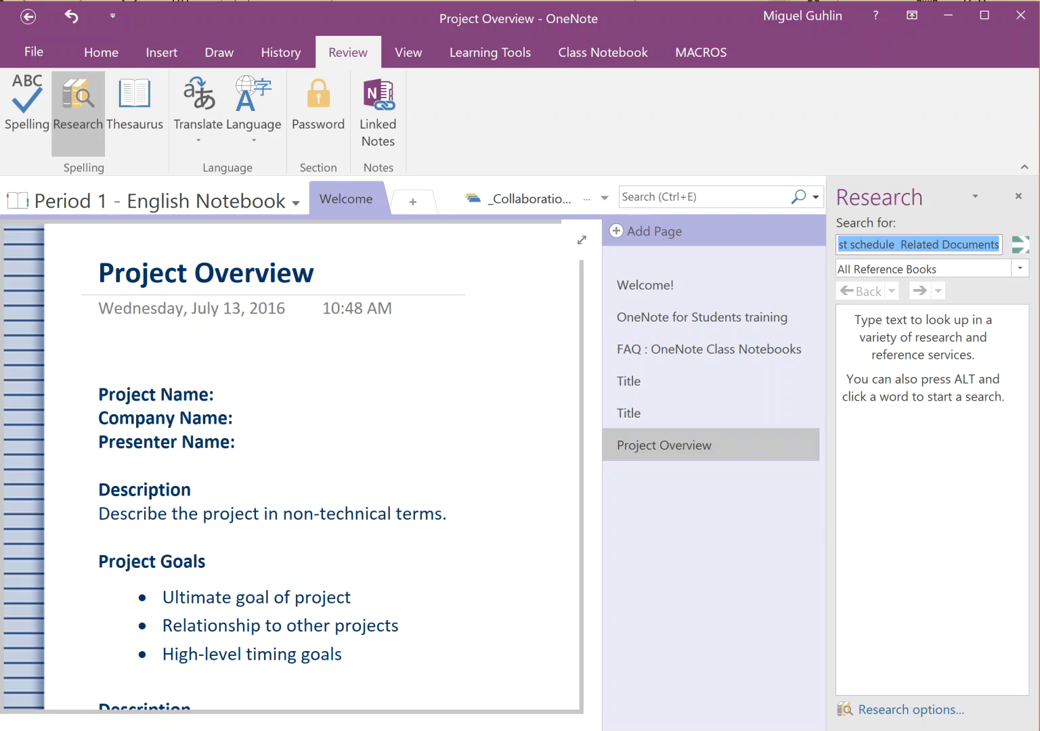
key(Delete)
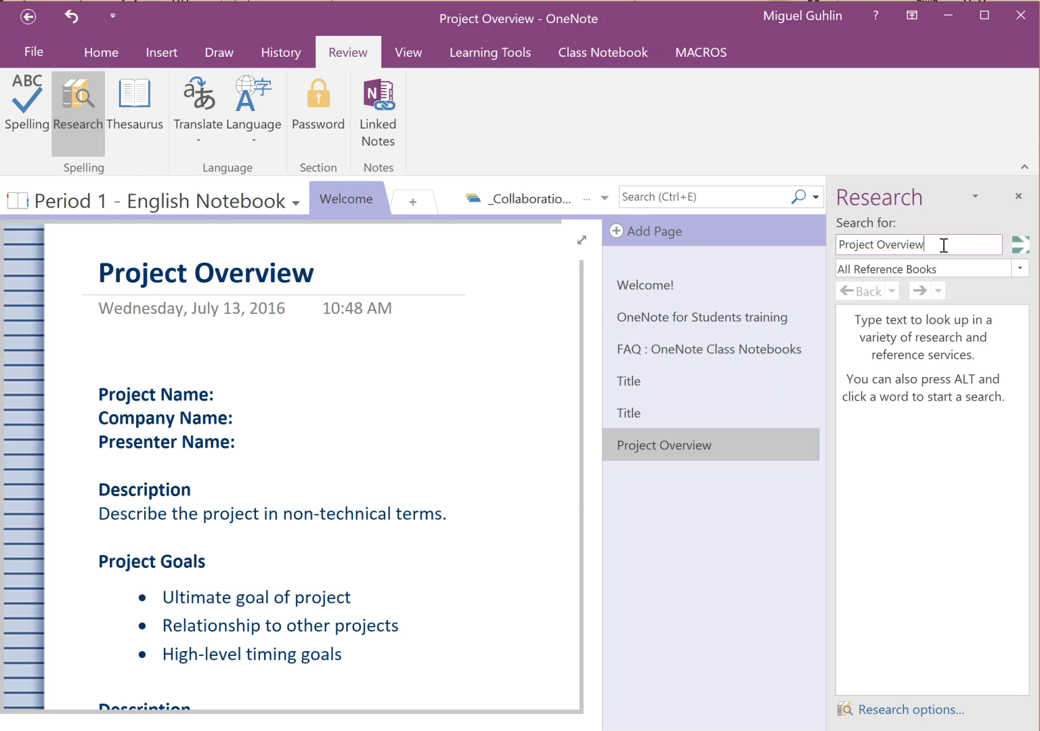
drag(925, 246, 878, 245)
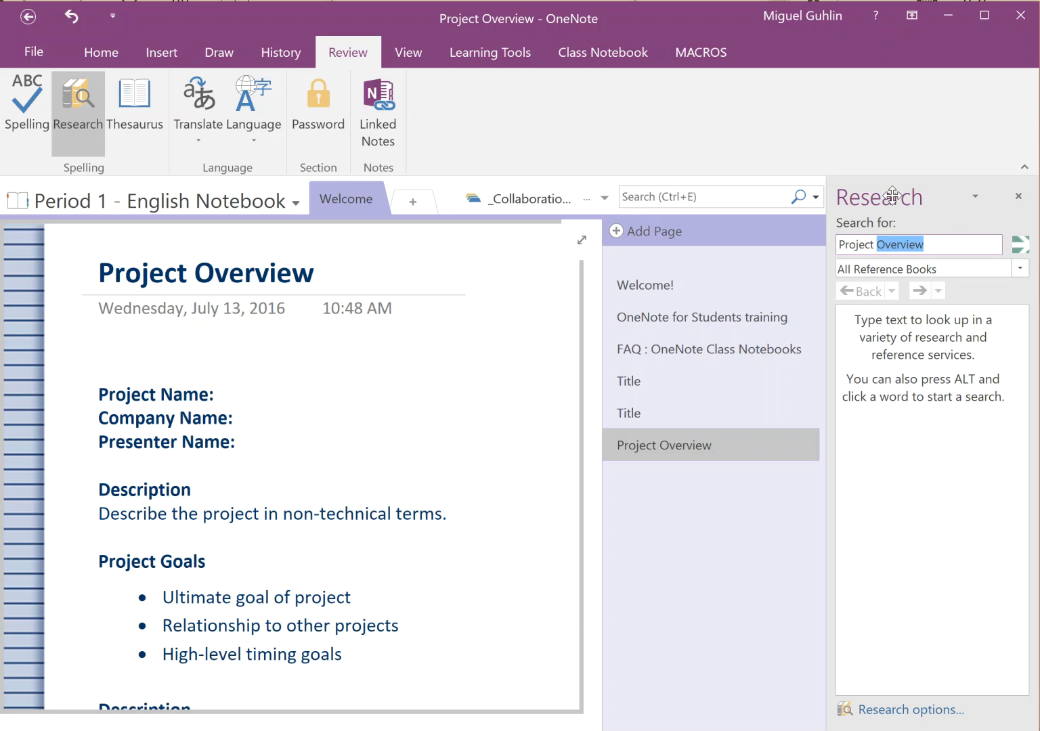
text(planner)
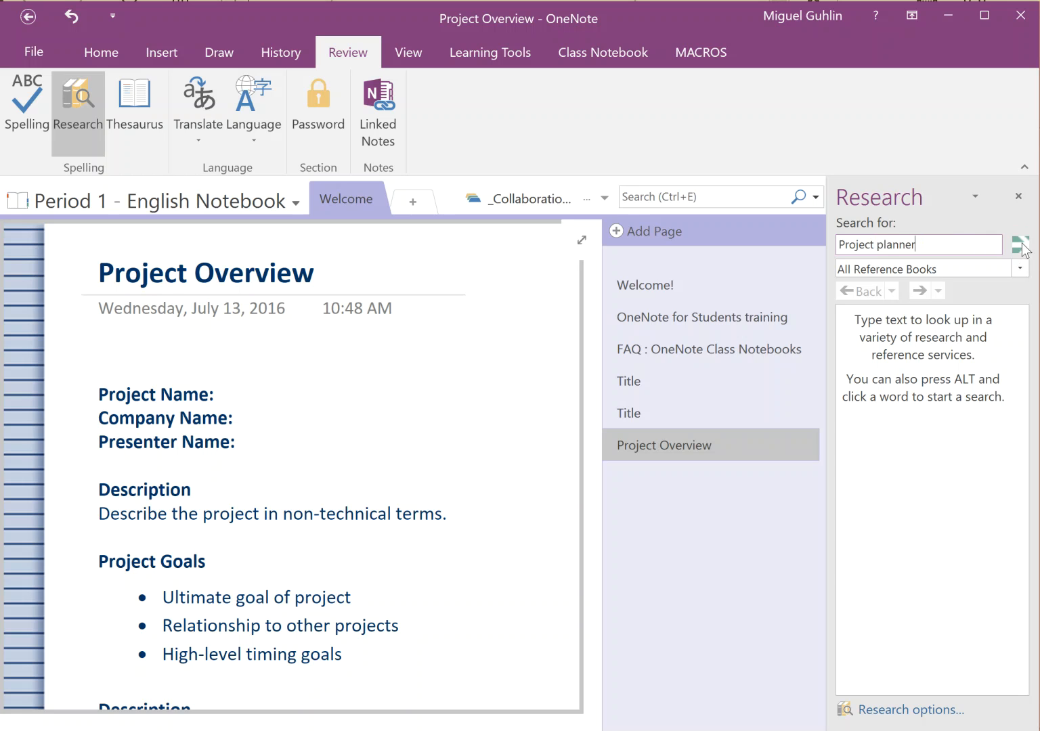
click(1021, 245)
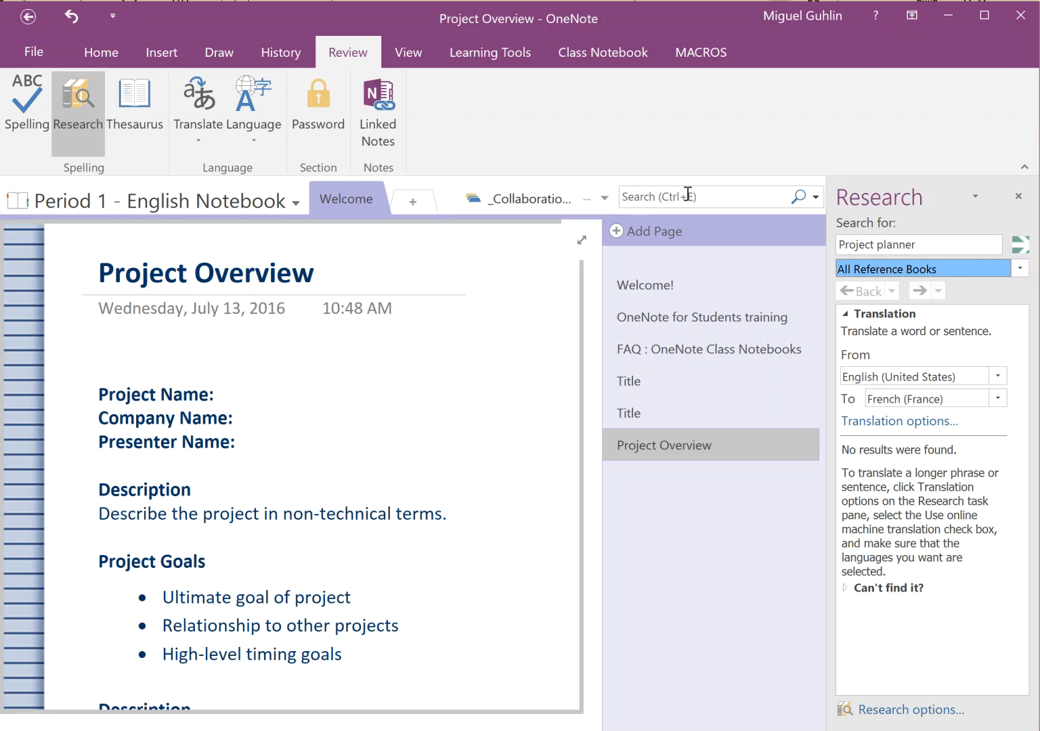
click(1024, 269)
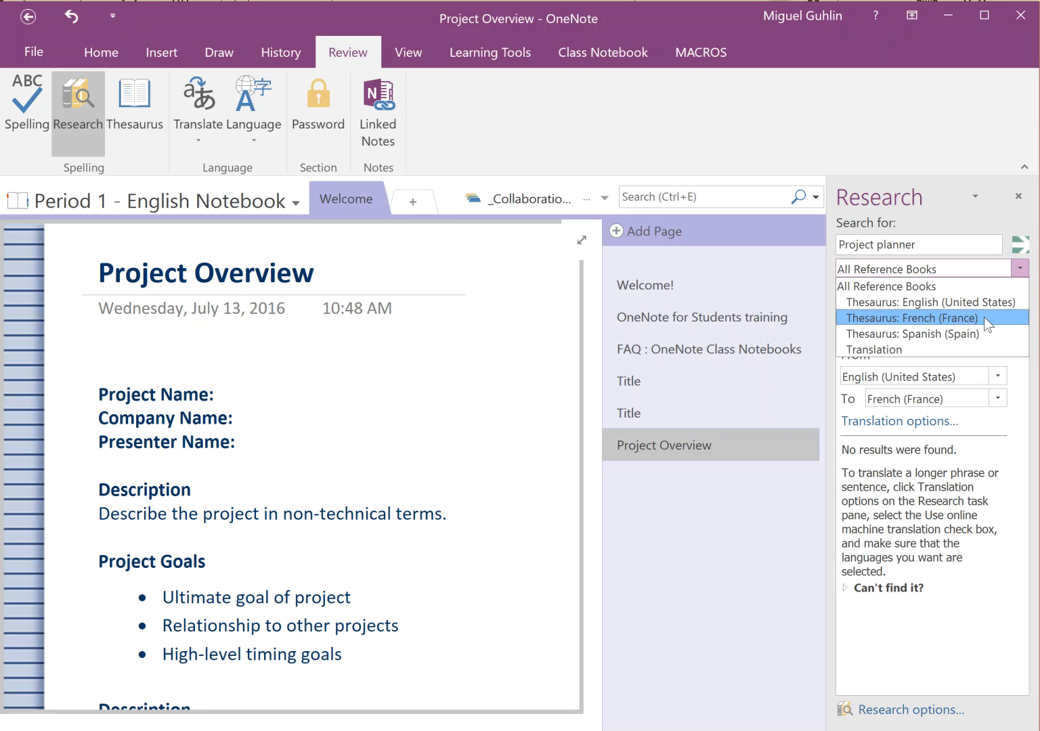
click(944, 462)
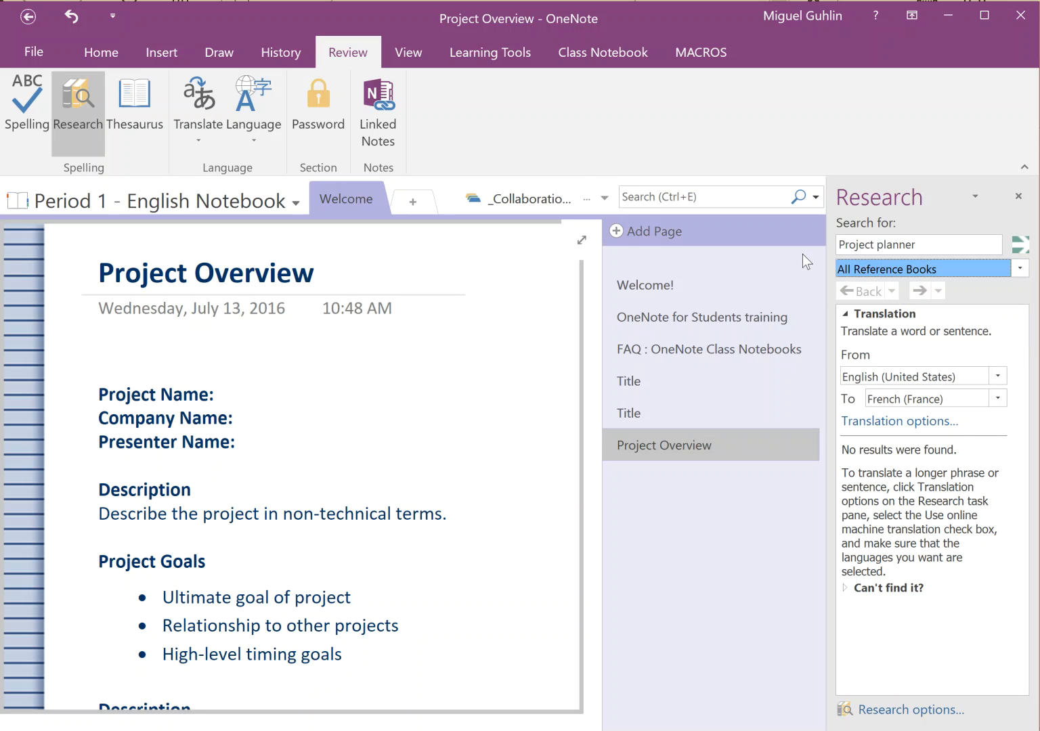
click(481, 326)
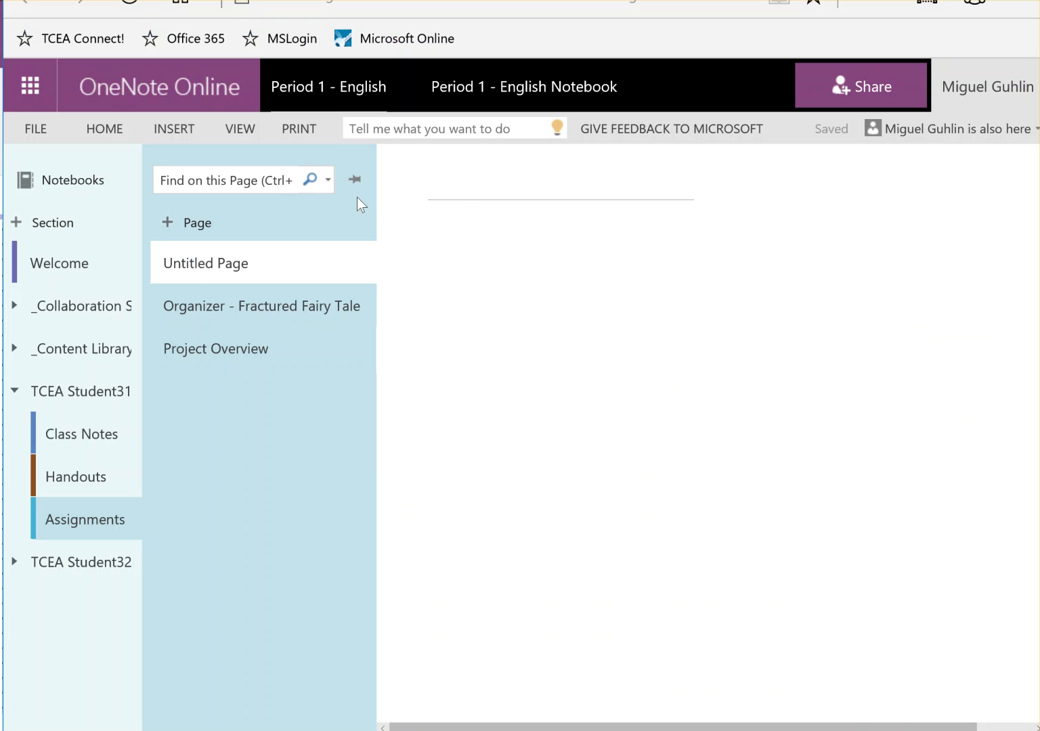
Open a new browser tab and go to ly.tcea.org/connect
key(ctrl+t)
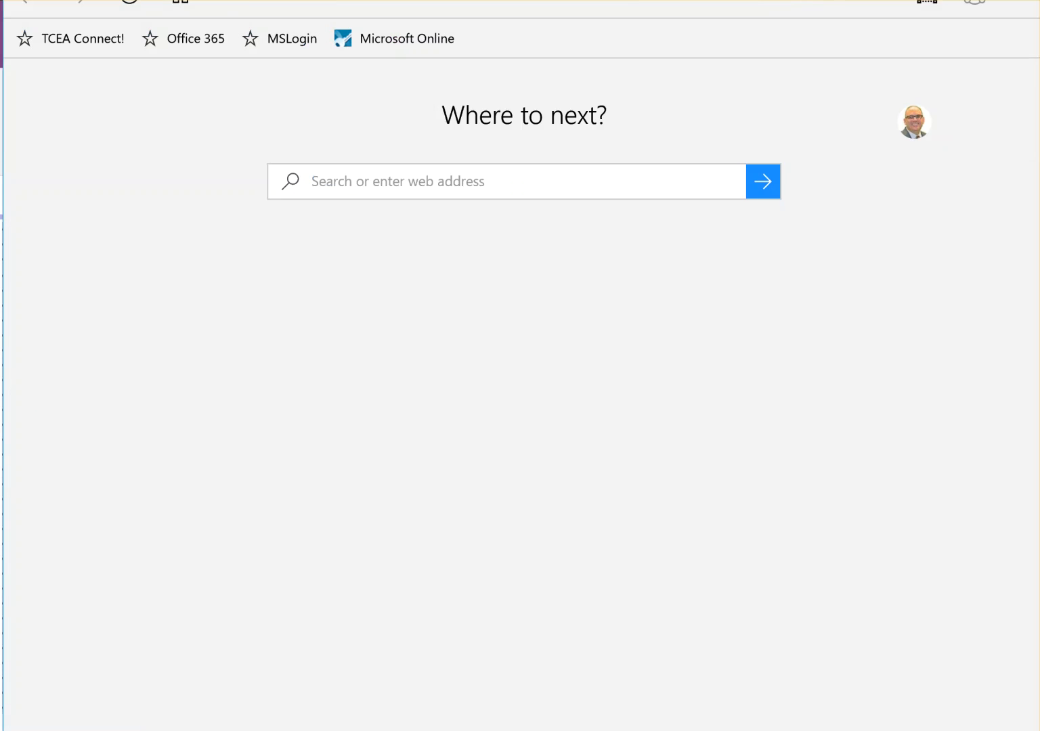
text(ly.conn)
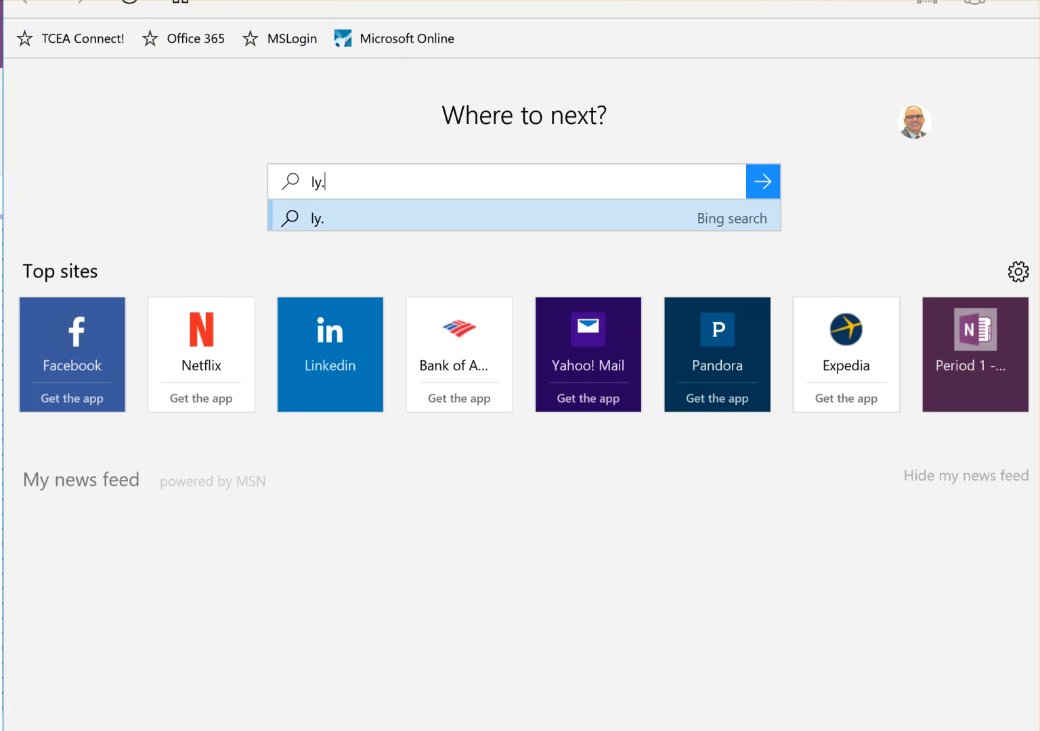
key(BackSpace)
key(BackSpace)
key(BackSpace)
key(BackSpace)
text(tce)
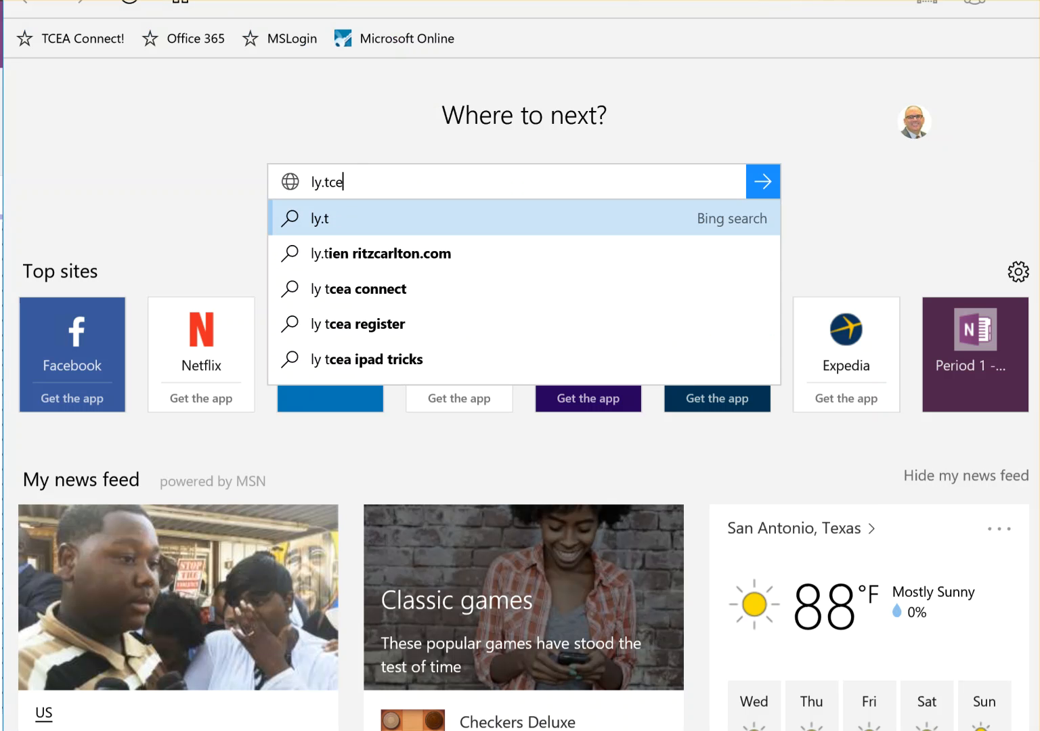
text(a.org/connect)
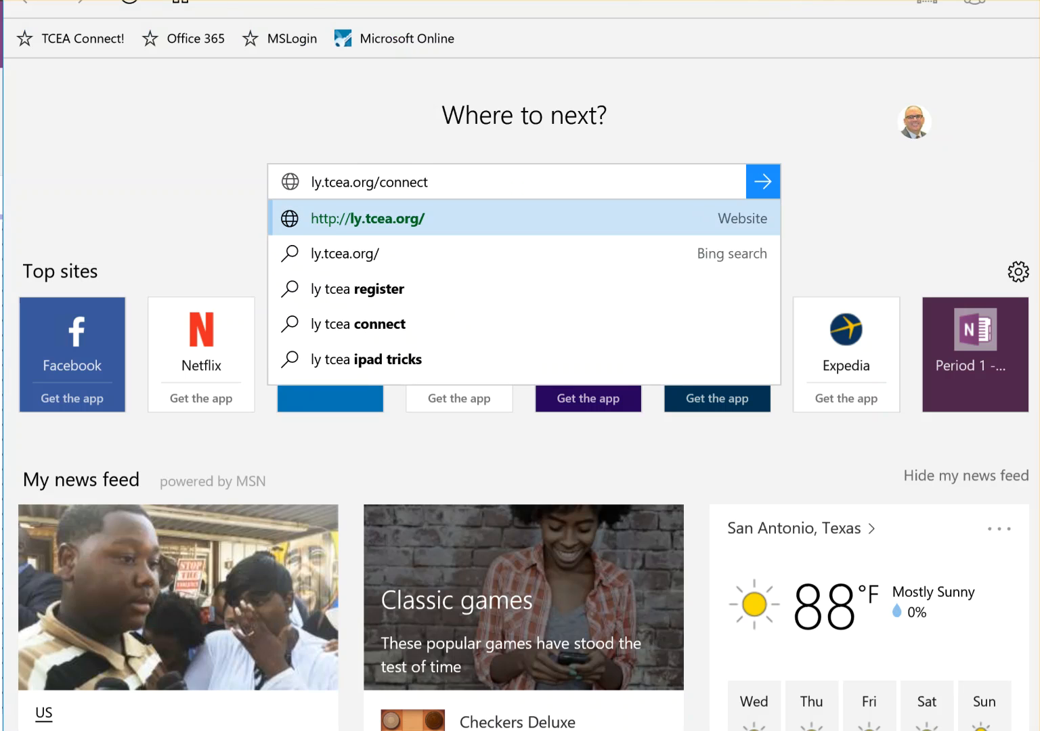
key(Return)
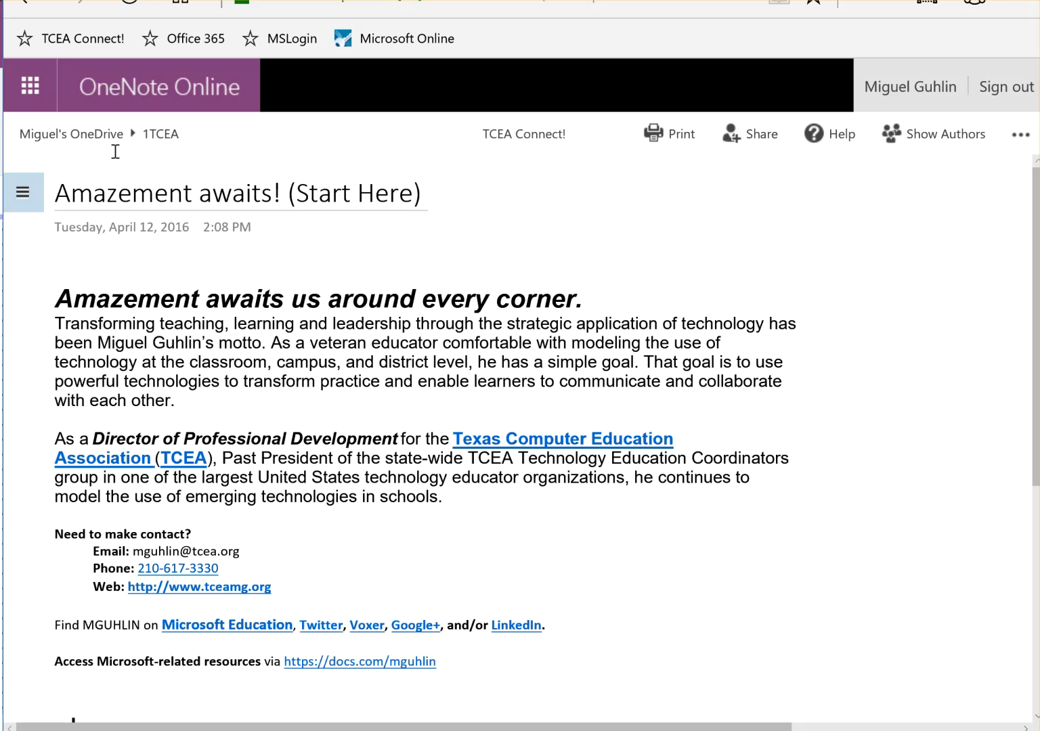
Show the notebook's sections and expand the MembersOnly section group
click(23, 194)
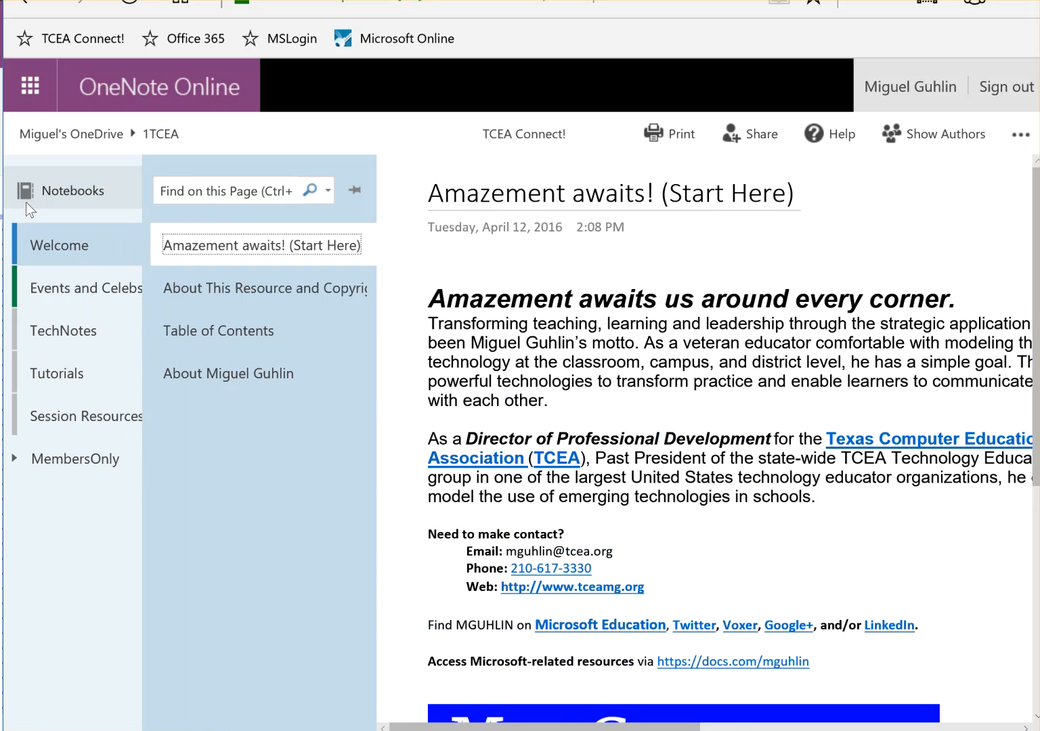
click(14, 455)
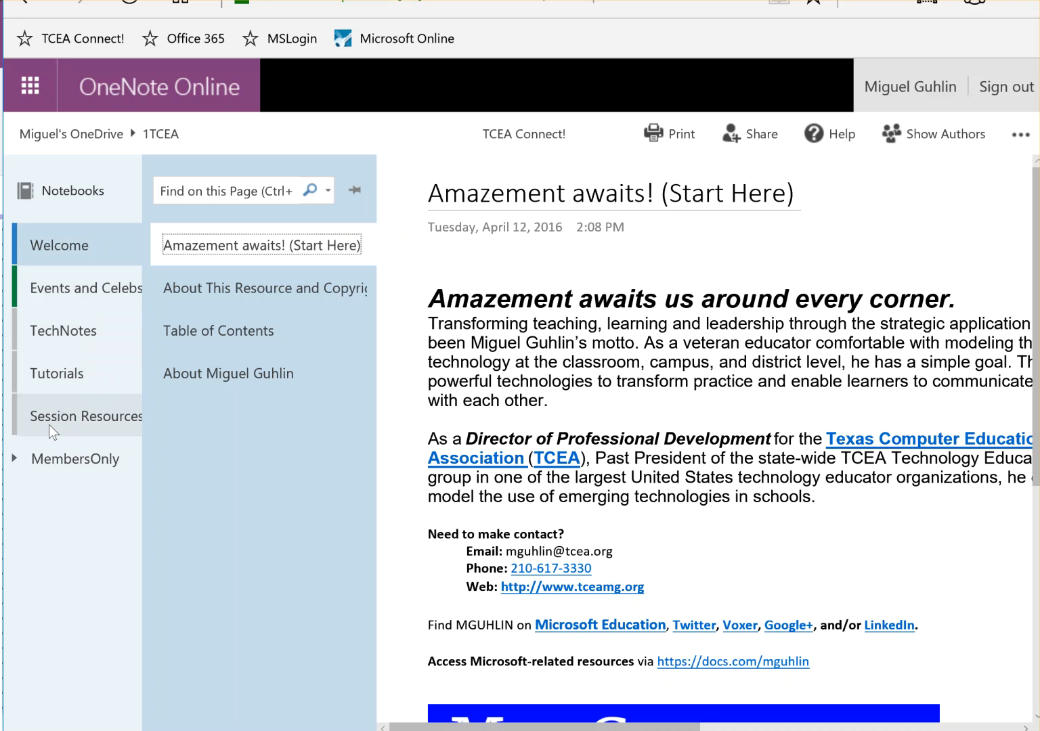
click(14, 458)
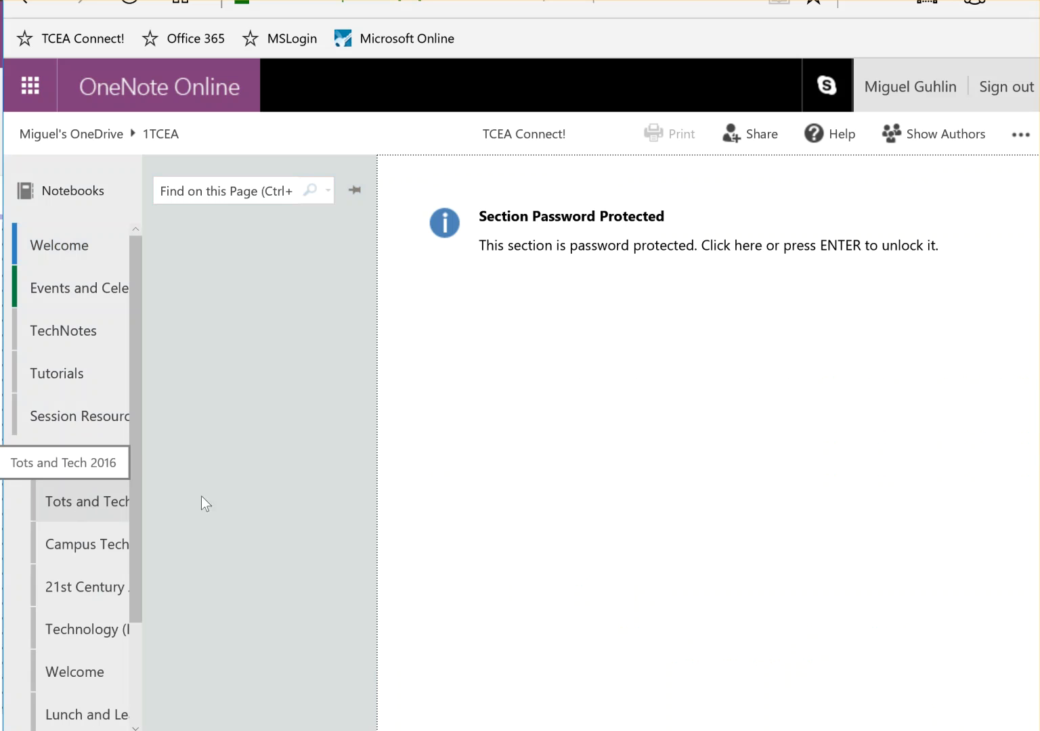
Unlock the Tots and Tech 2016 section with its password and open its first page
click(760, 351)
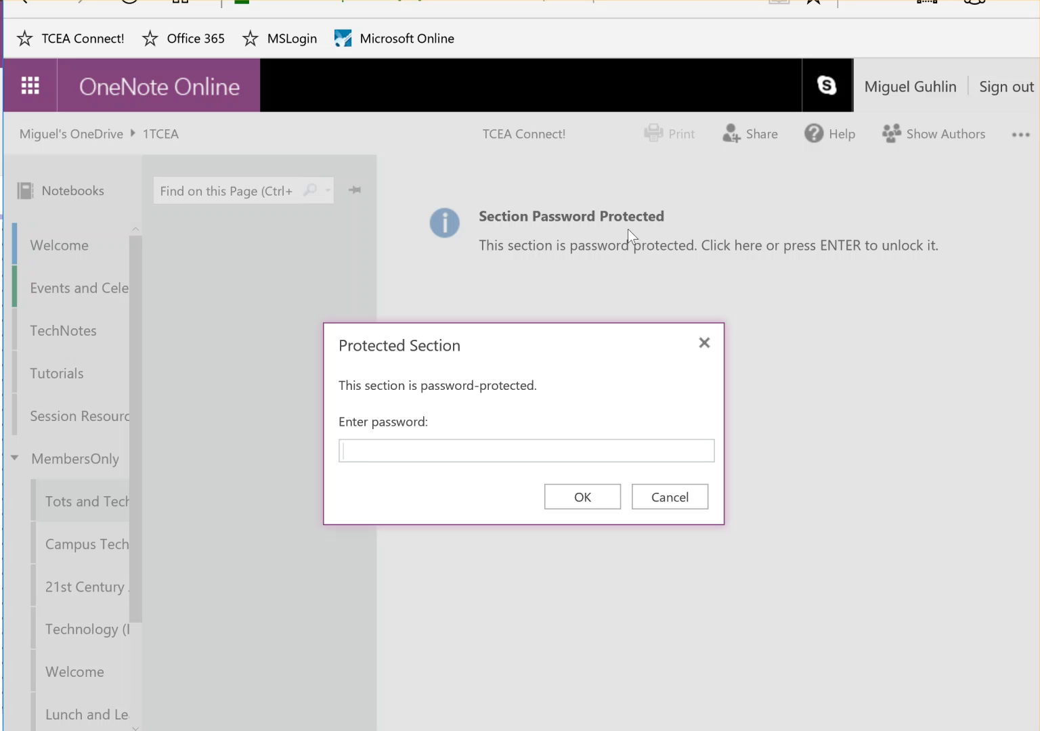
text(*********)
key(Return)
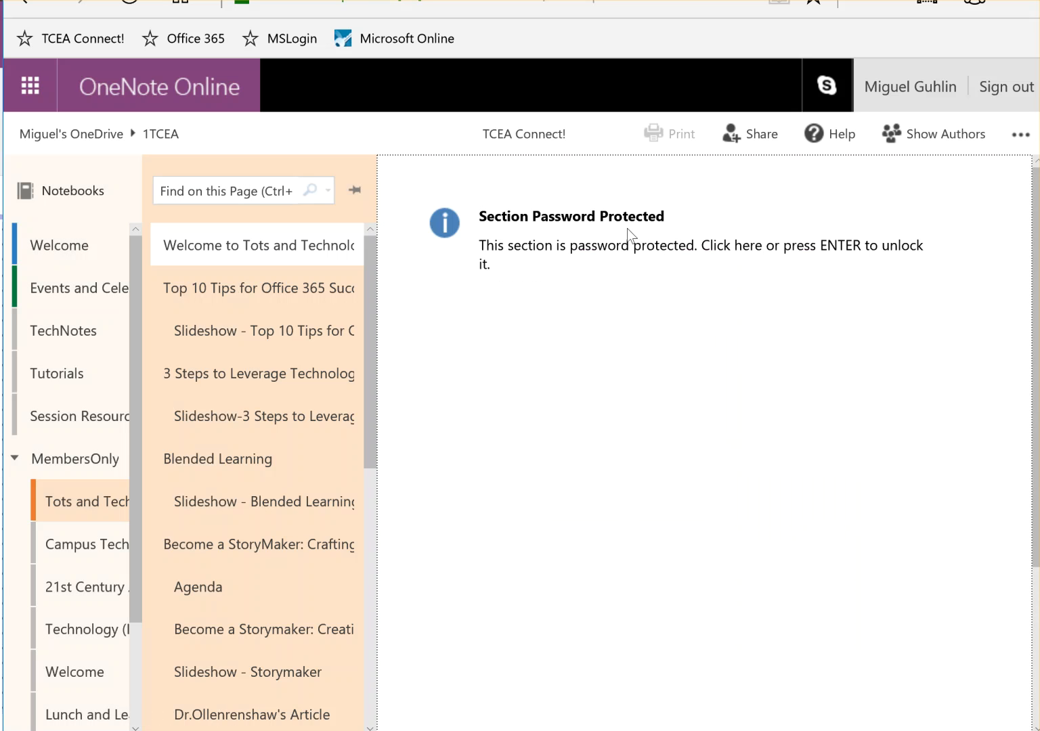
click(347, 259)
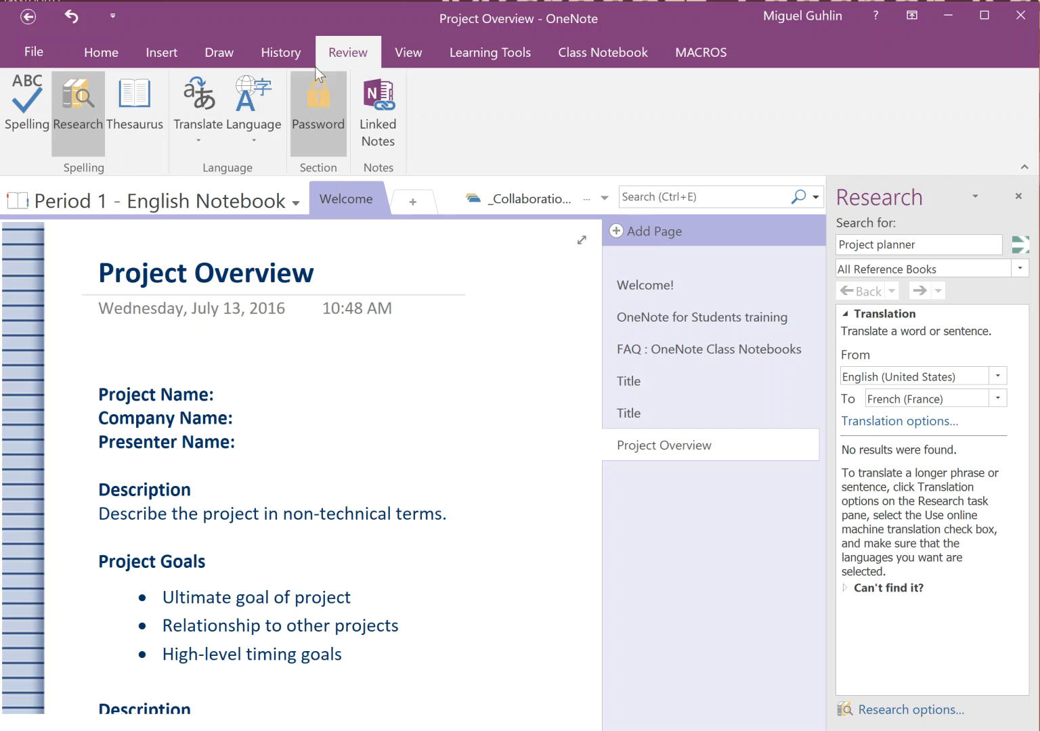
Switch the Project Overview page to Full Page View, then back to Normal View
click(404, 52)
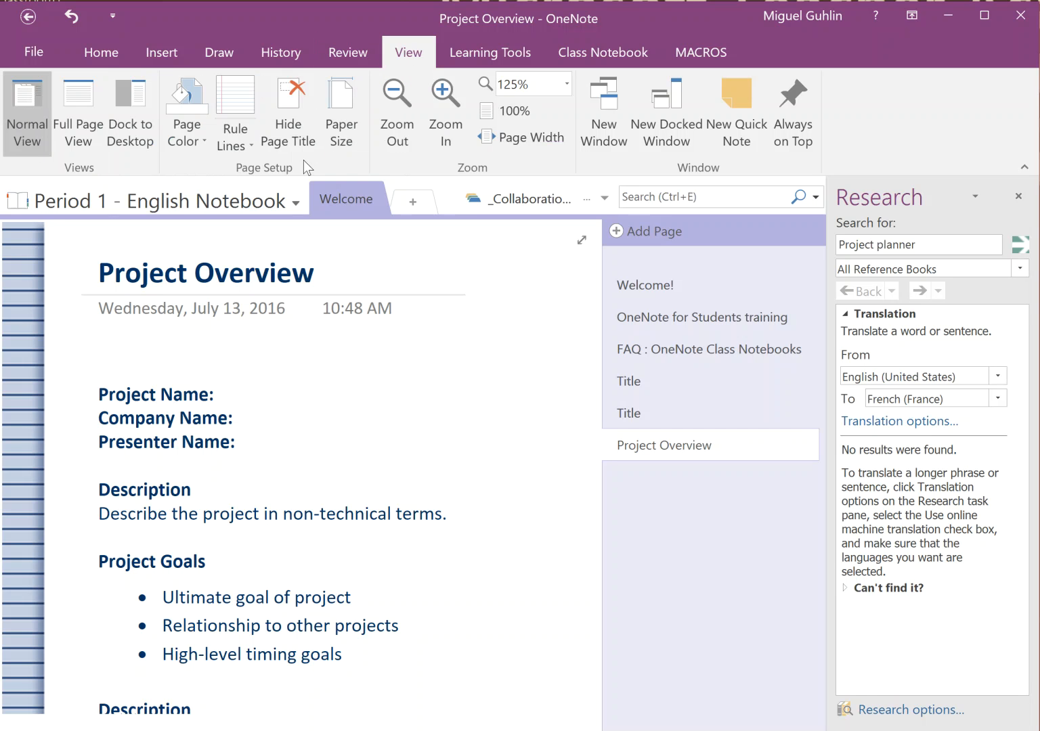
click(70, 96)
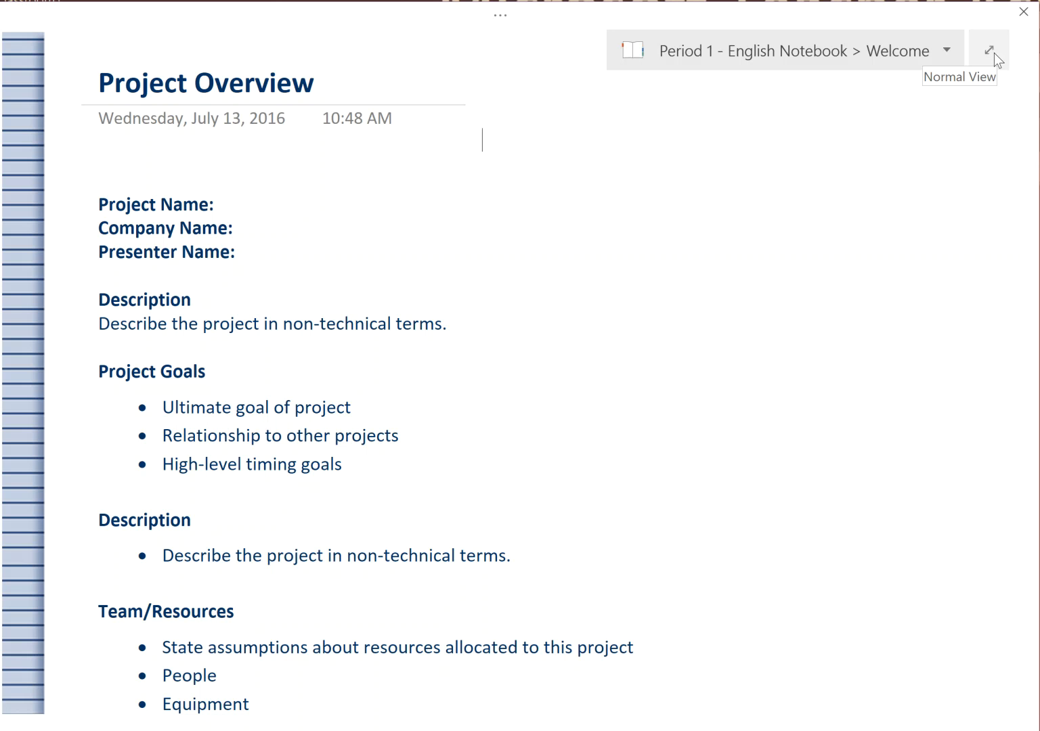
click(994, 53)
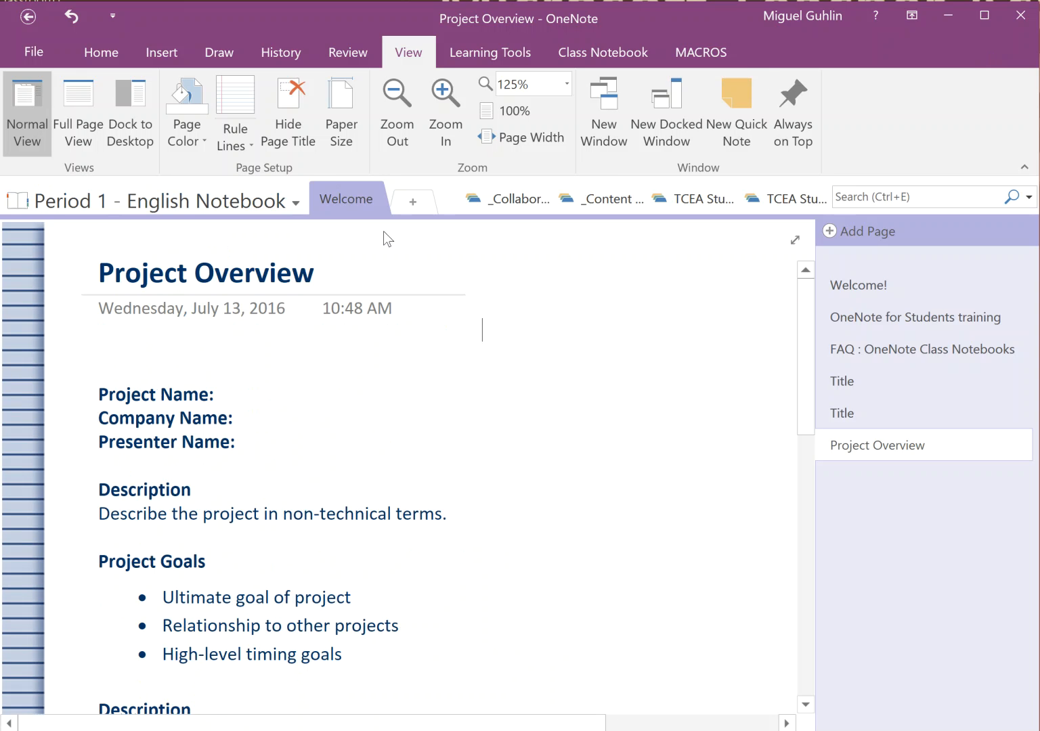
Give the page rule lines and a light pink page color
click(234, 98)
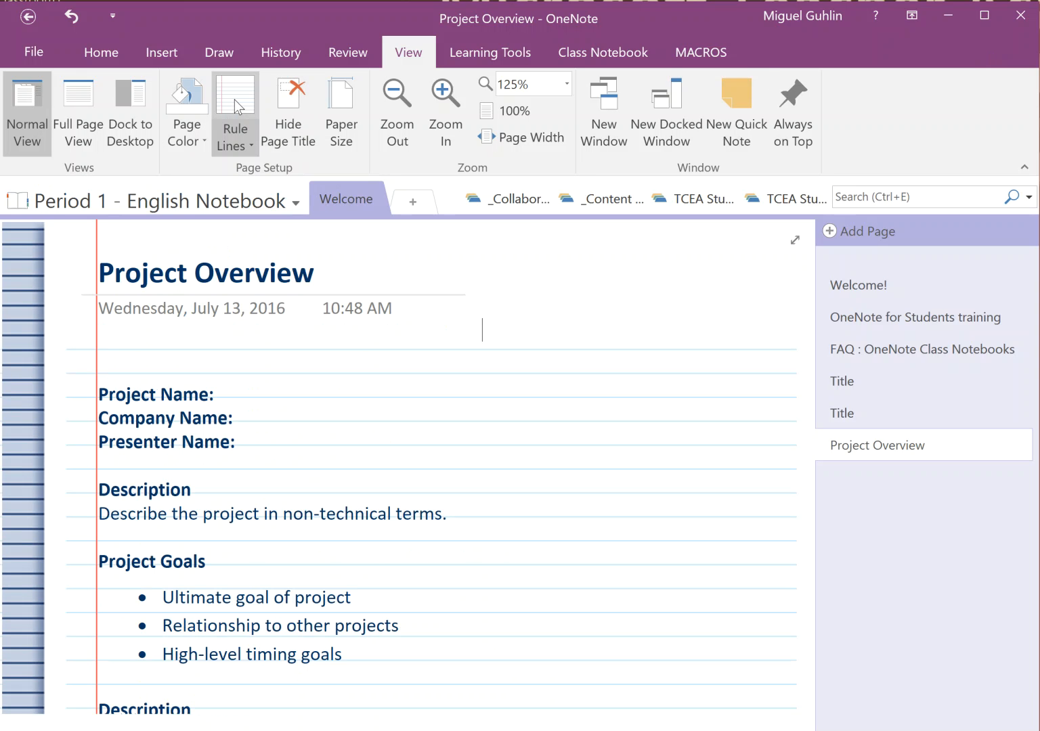
click(192, 139)
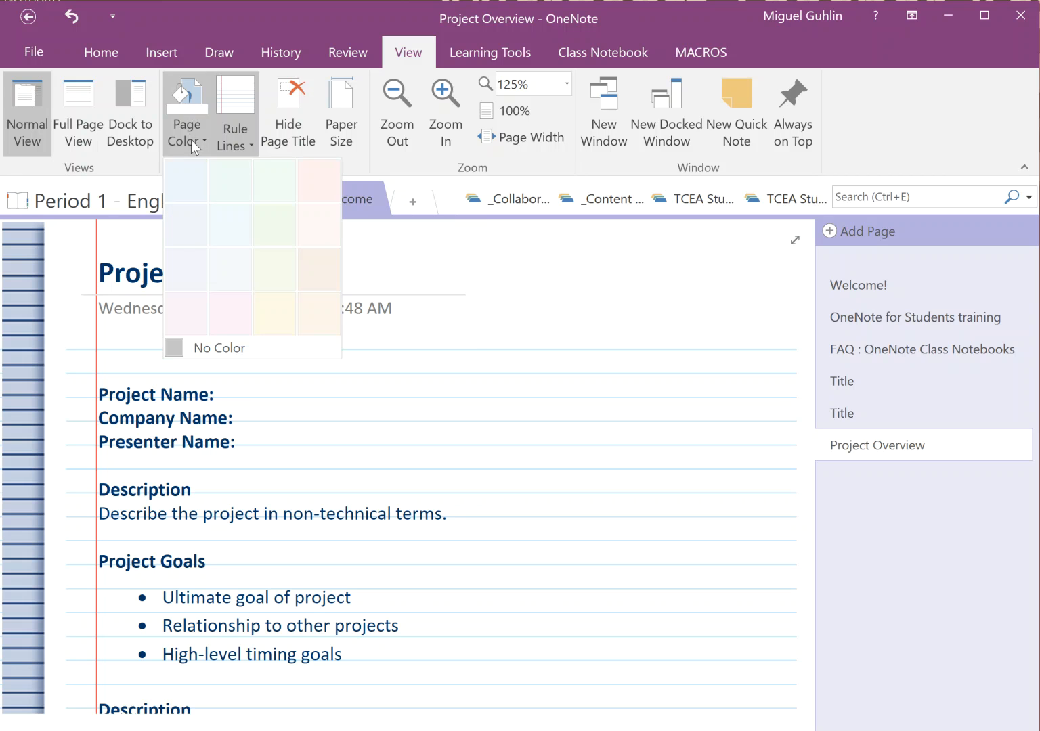
click(320, 191)
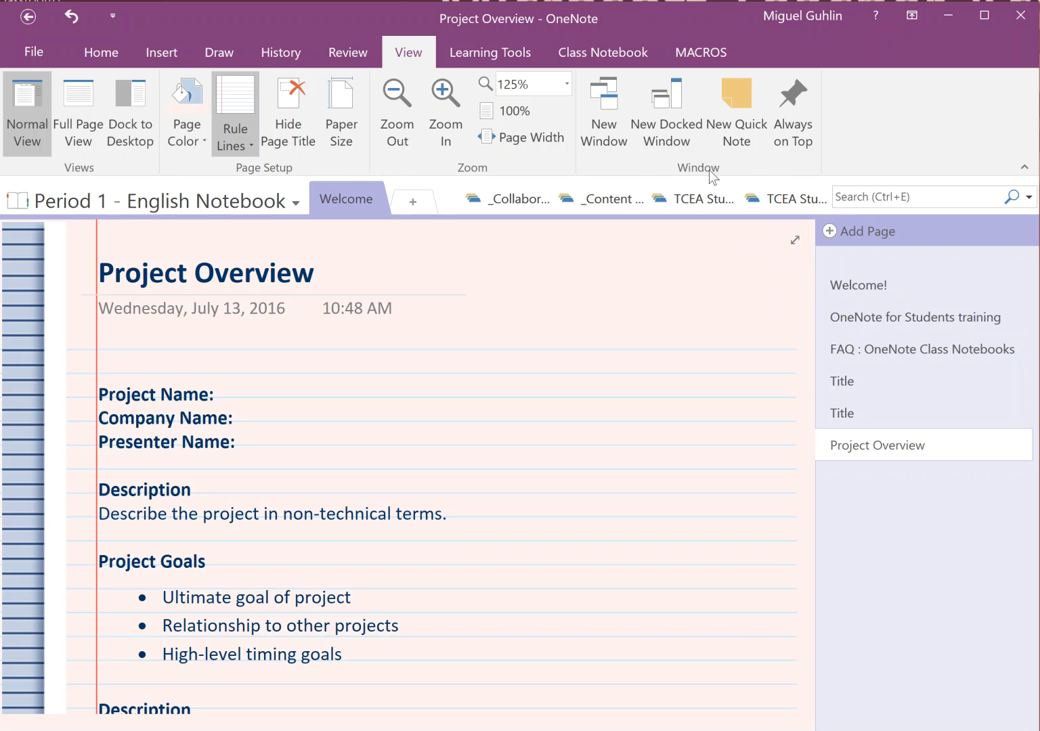
click(479, 51)
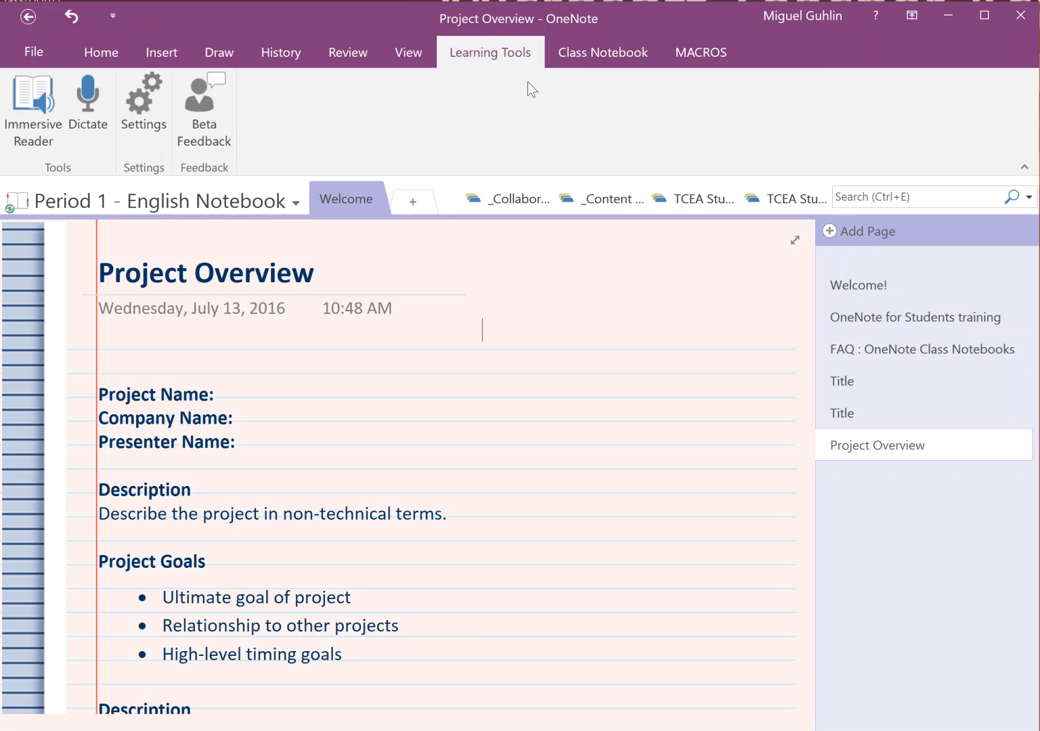
Open the Project Overview page in Immersive Reader, read its opening lines aloud, then pause
click(25, 101)
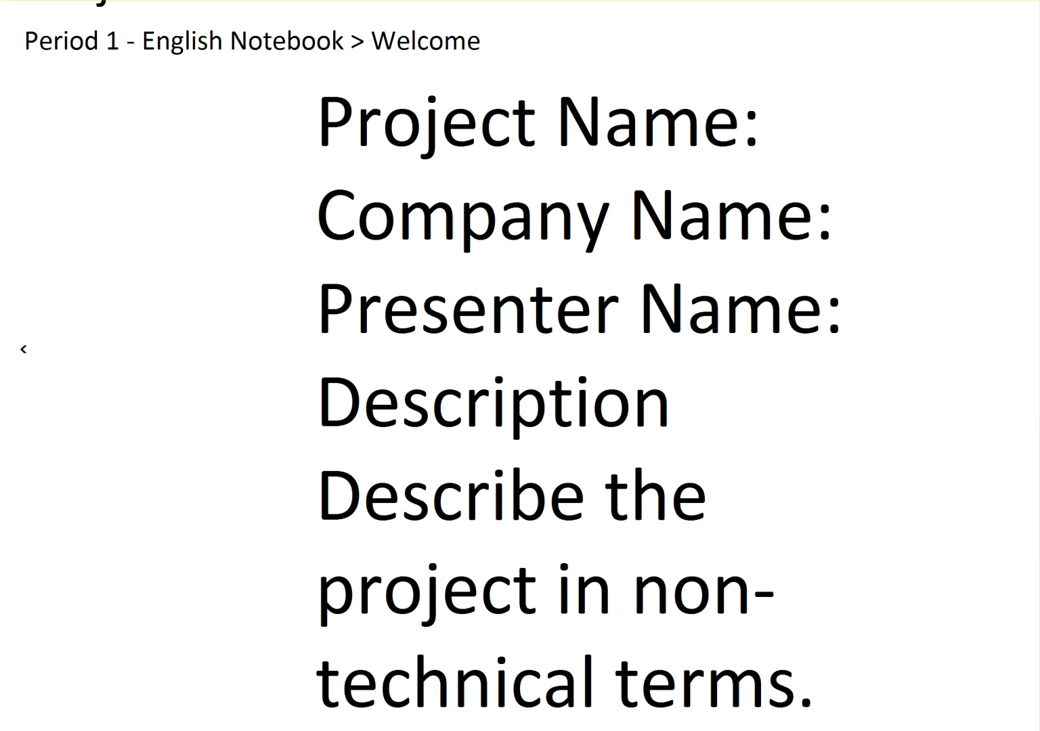
key(ctrl+space)
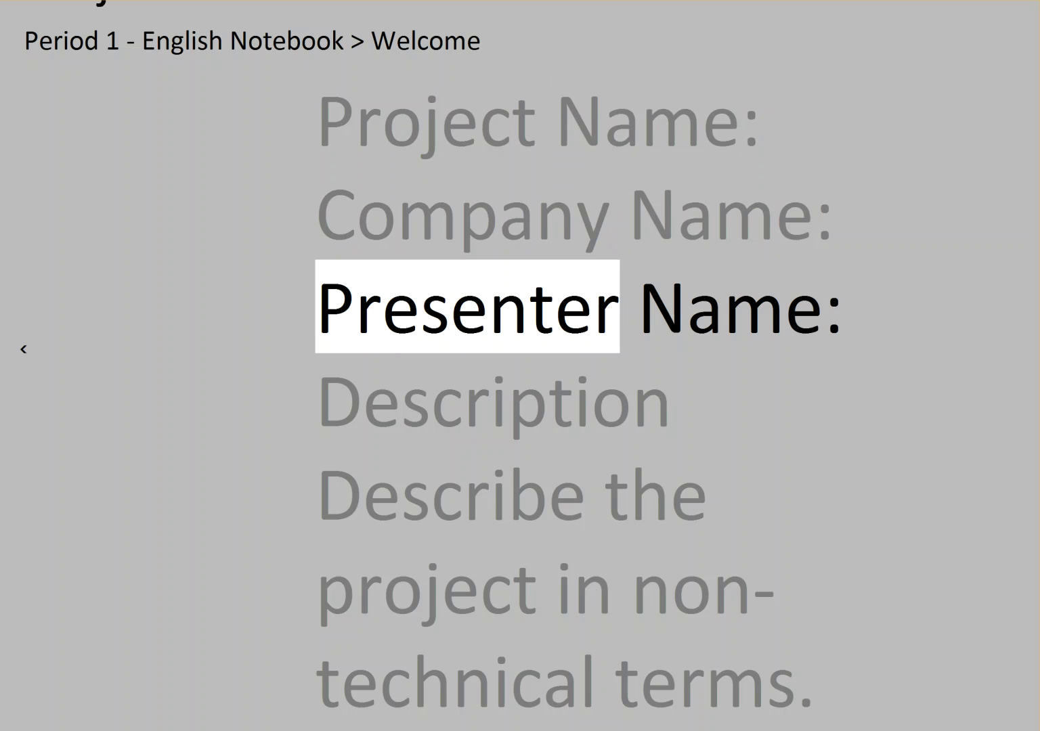
key(ctrl+space)
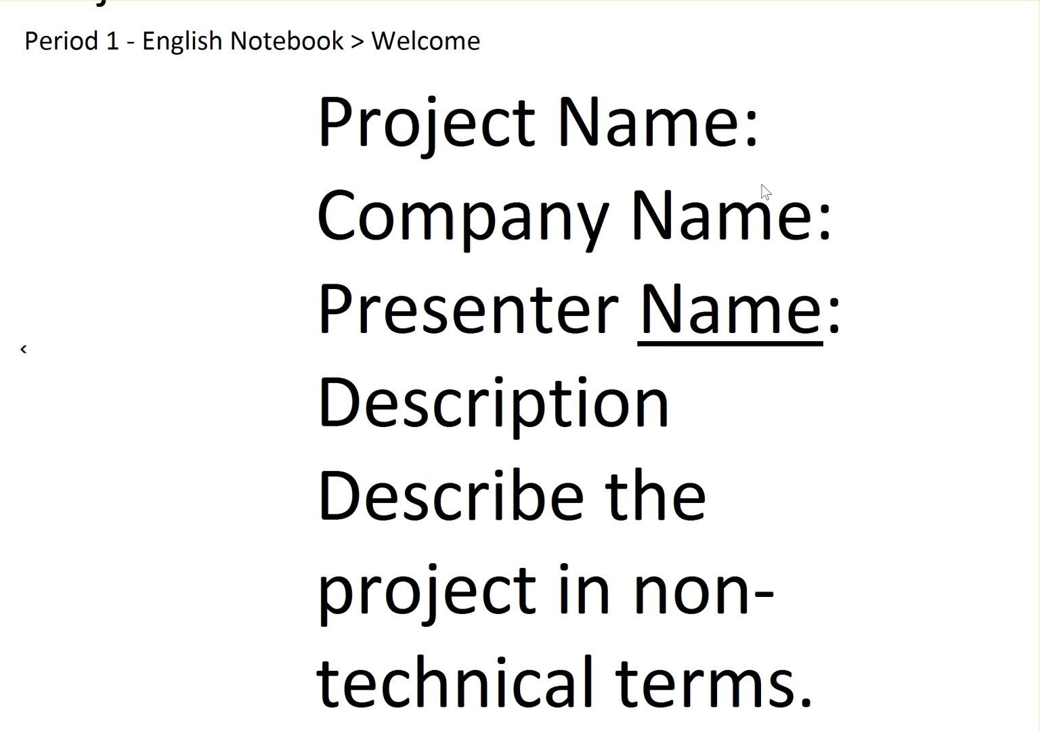
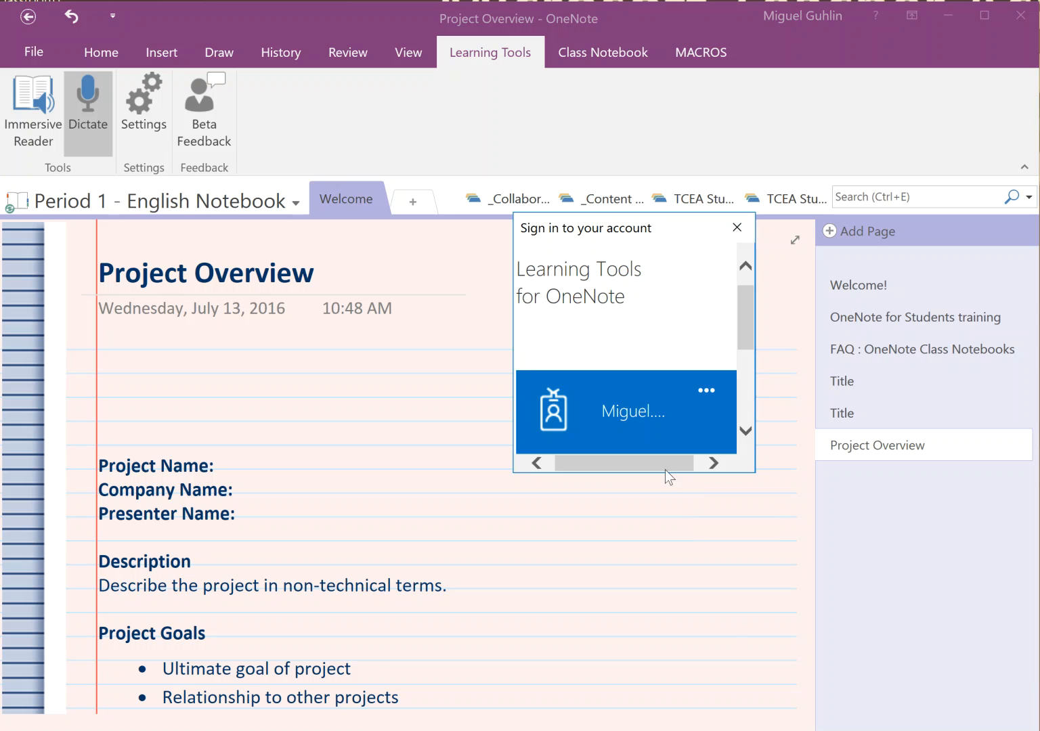
Sign in to Learning Tools with the personal account, then turn on Dictate on the Project Overview page
drag(744, 319, 748, 365)
click(632, 363)
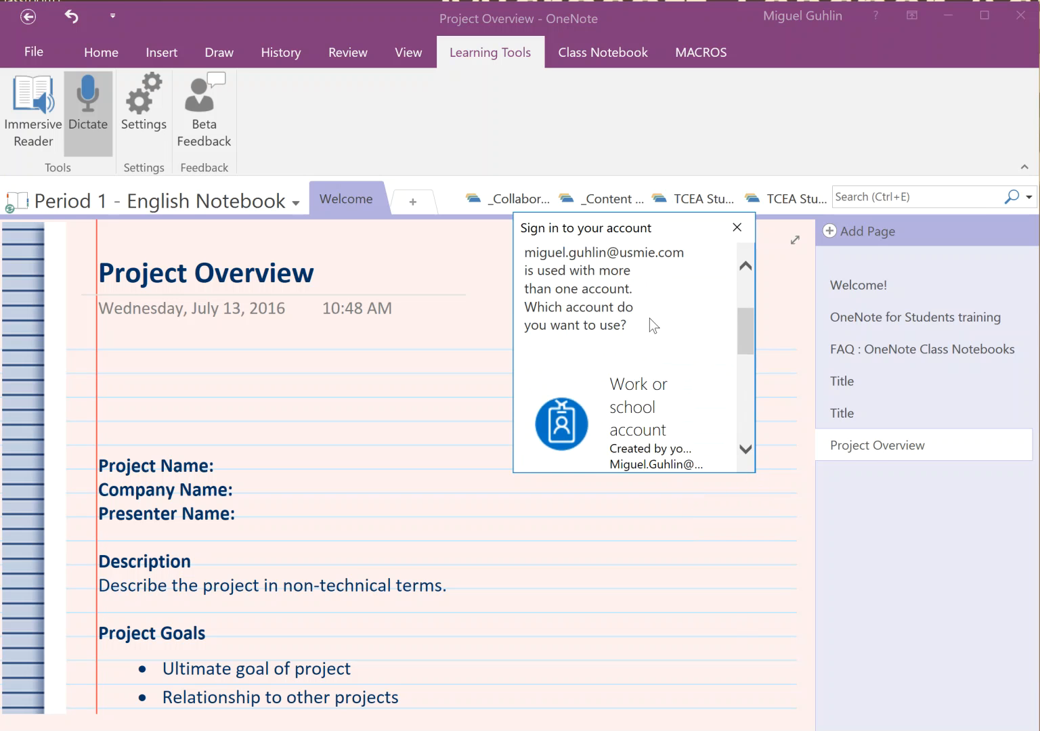
scroll(622, 392, down, 1)
click(624, 424)
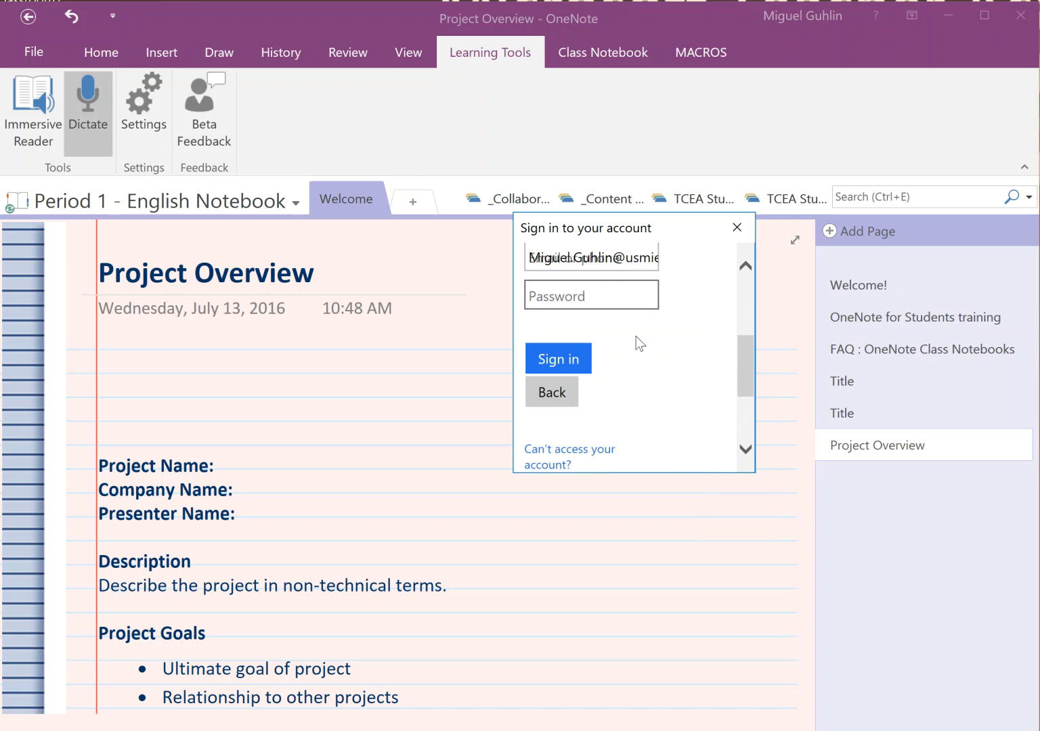
text(************)
key(Return)
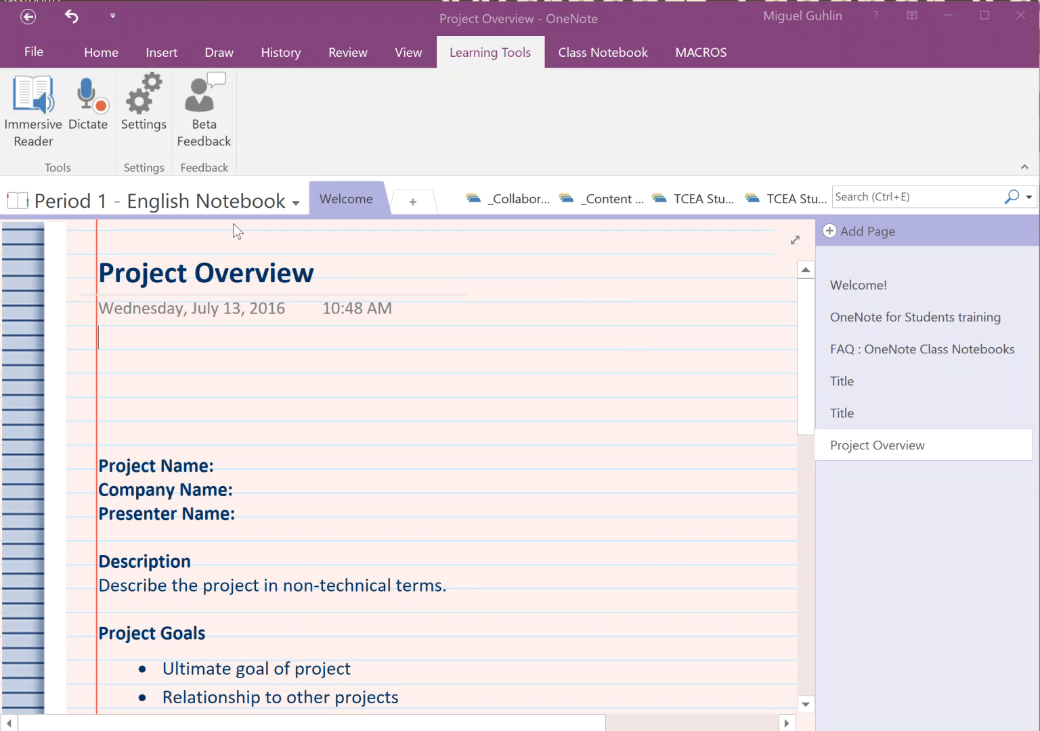
click(89, 103)
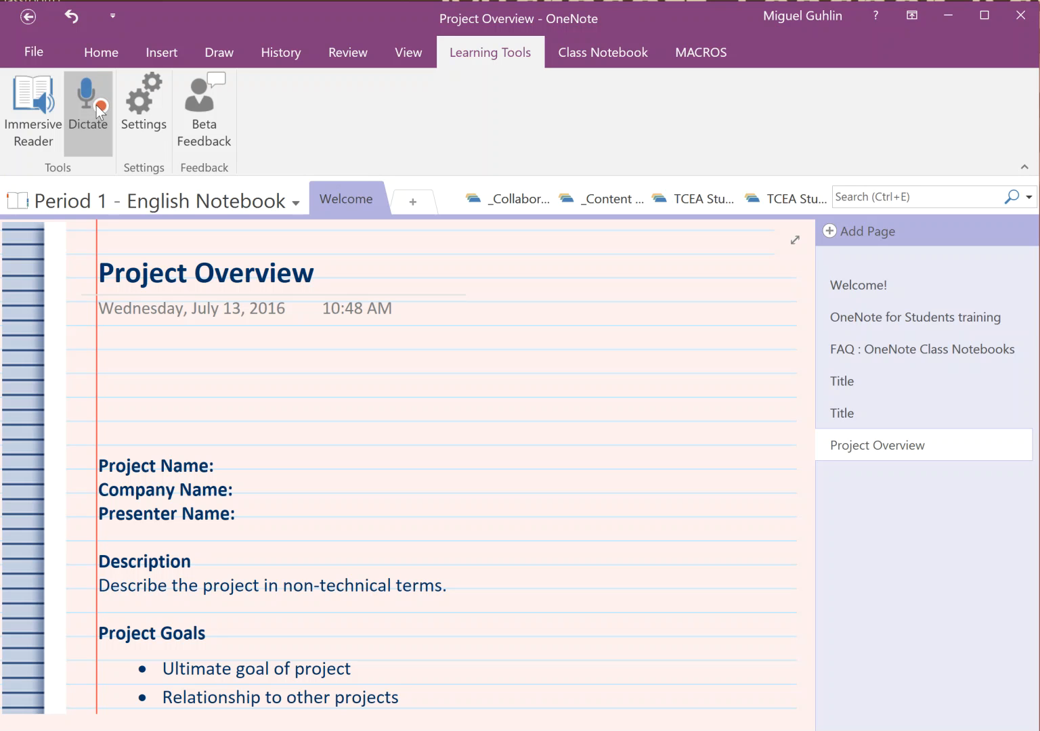
Stop dictation and review the Project Overview page, including the dictated Current Status lines
click(95, 105)
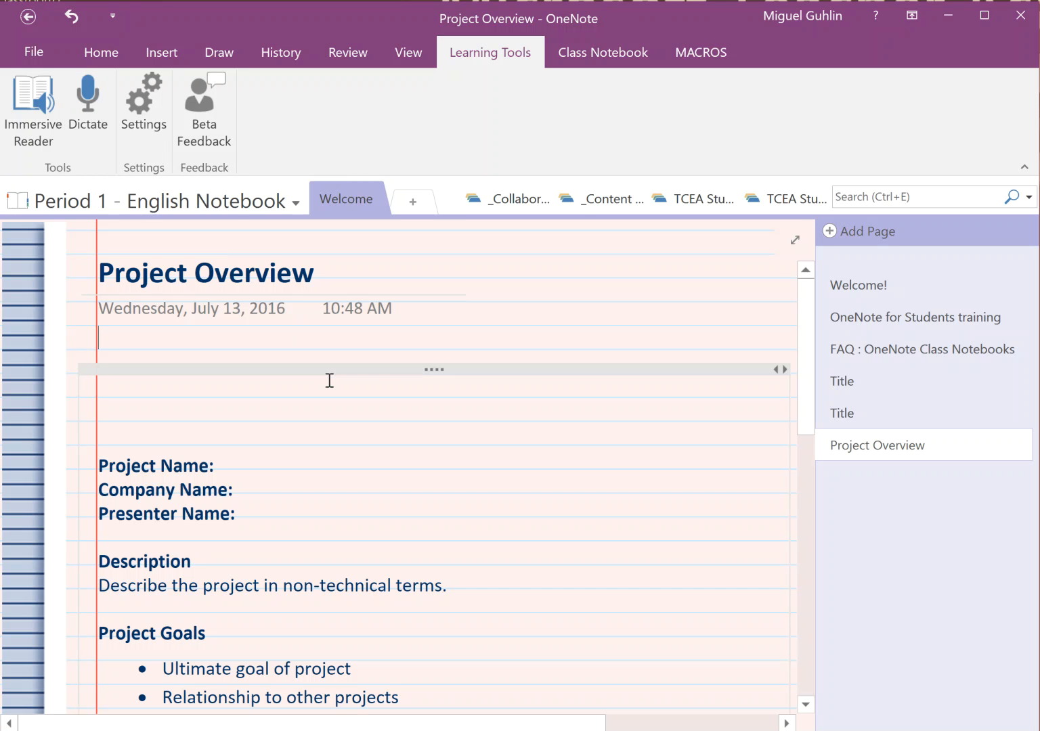
drag(804, 320, 759, 589)
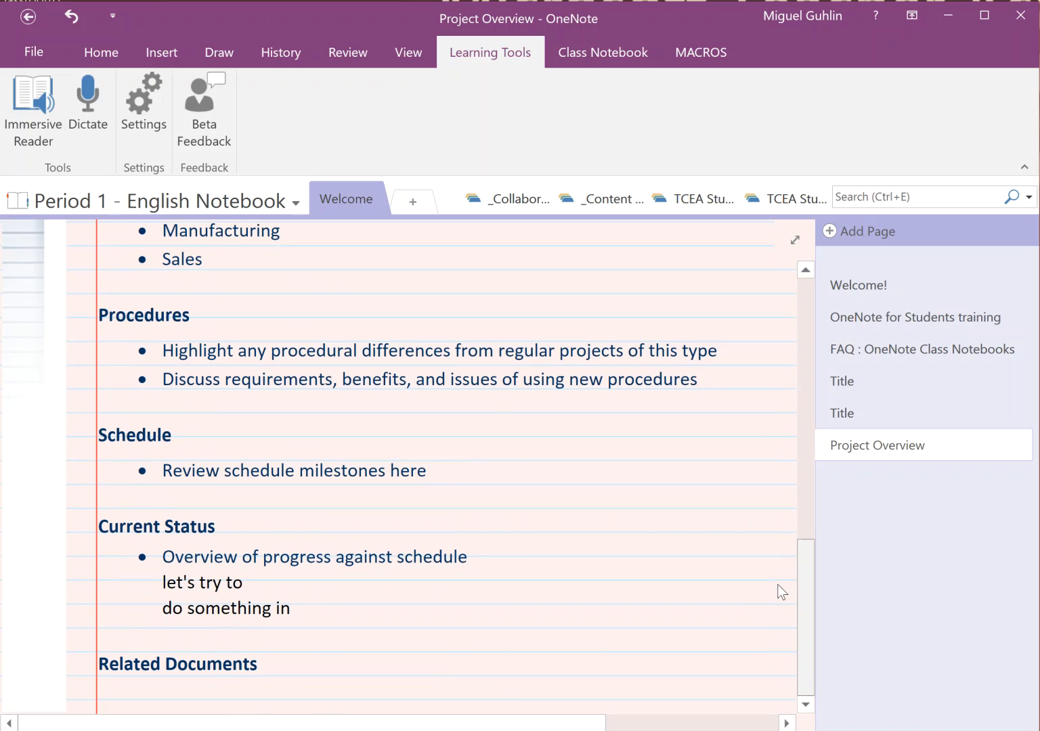
scroll(779, 585, up, 15)
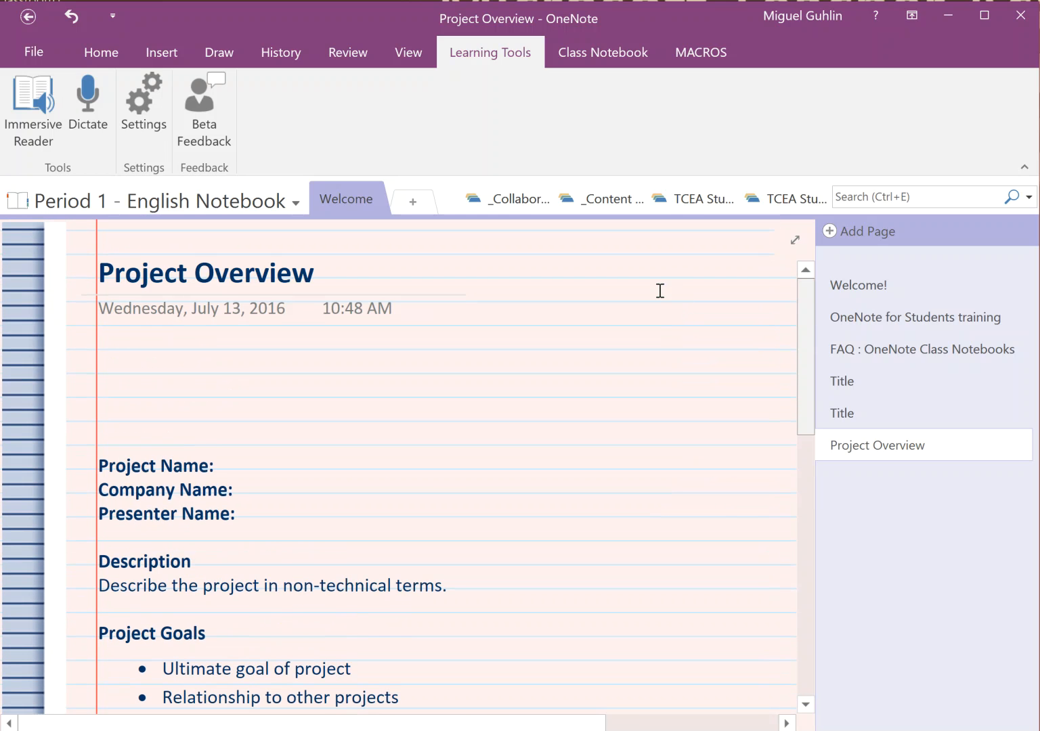
click(140, 352)
click(130, 378)
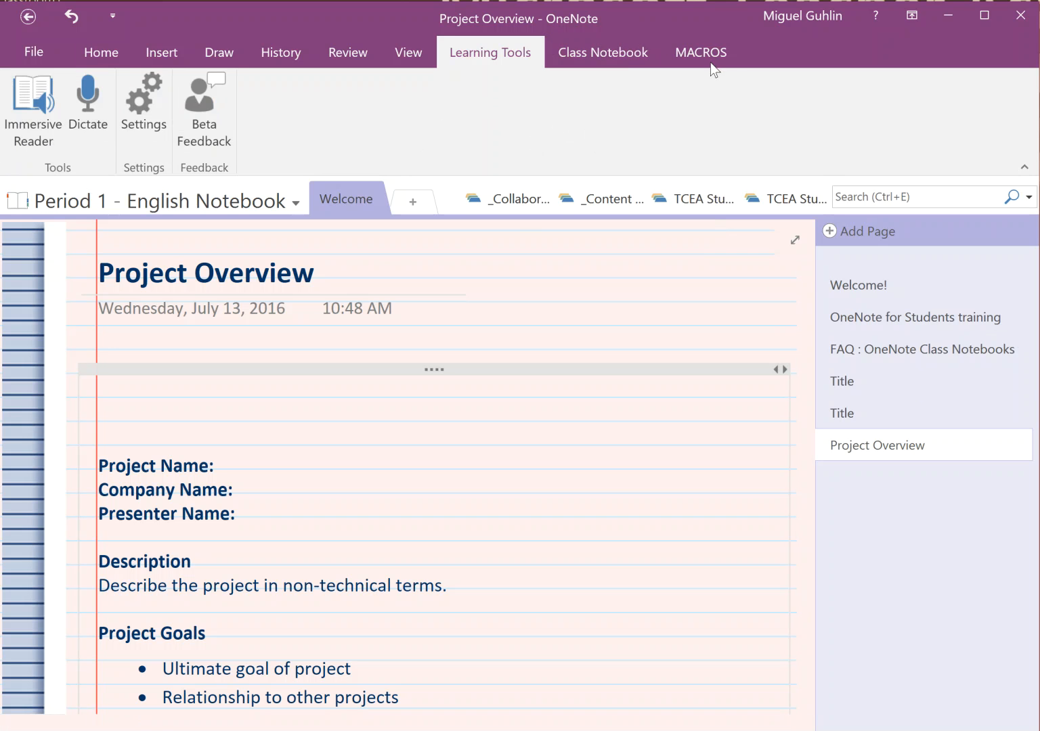
click(598, 50)
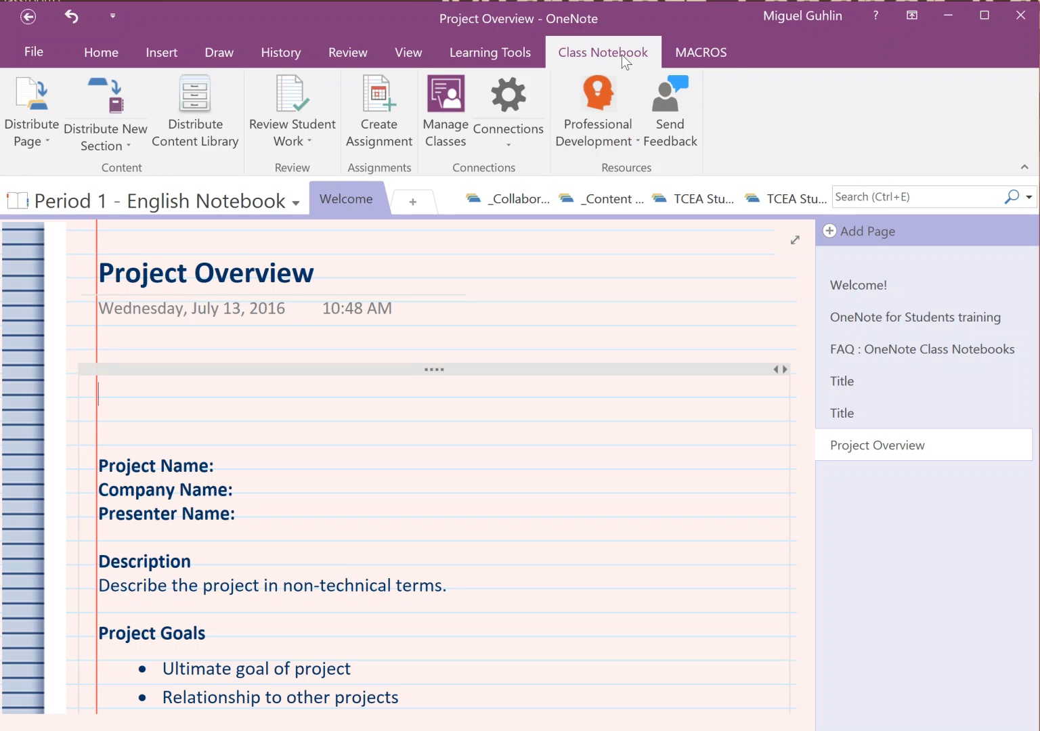
Show the MACROS ribbon with the background, sorting and table of contents macros
click(703, 58)
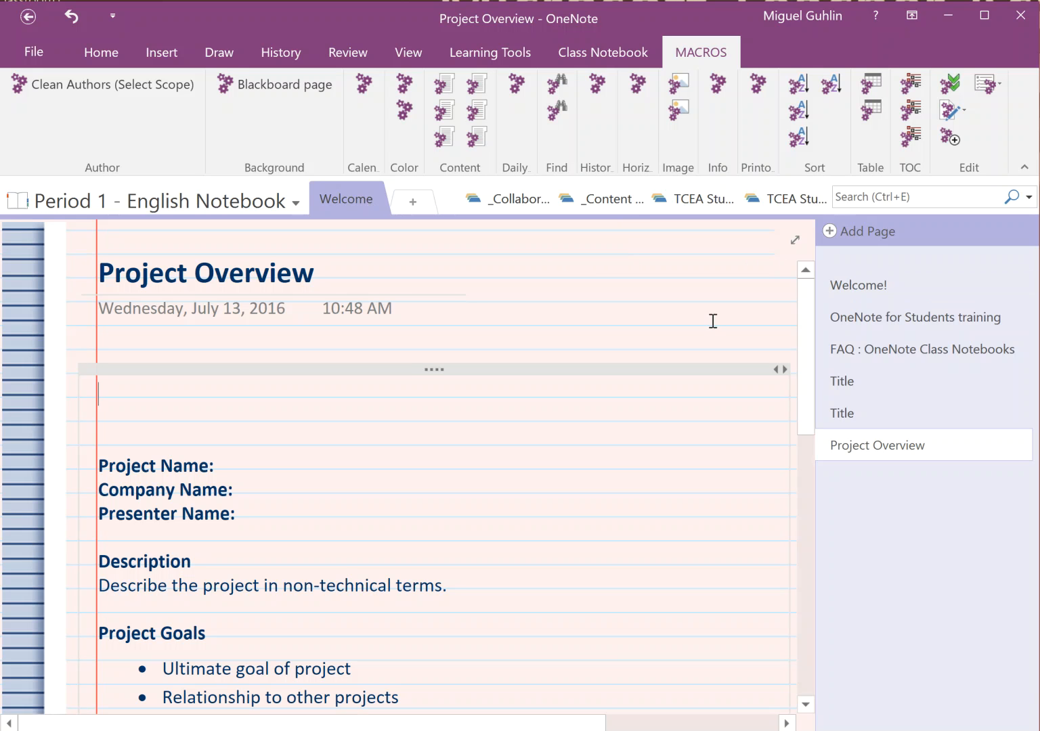
Generate a Table of Contents page, move it under Welcome!, and cut its six links
click(911, 136)
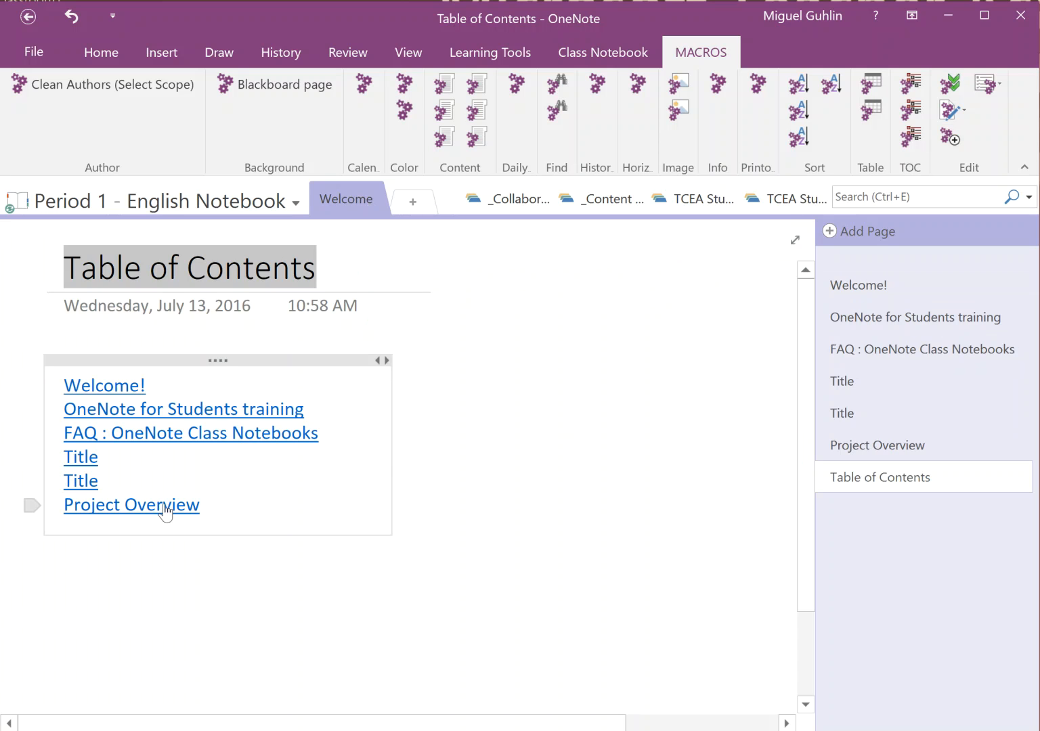
drag(867, 478, 877, 302)
drag(216, 514, 35, 367)
key(ctrl+c)
key(Delete)
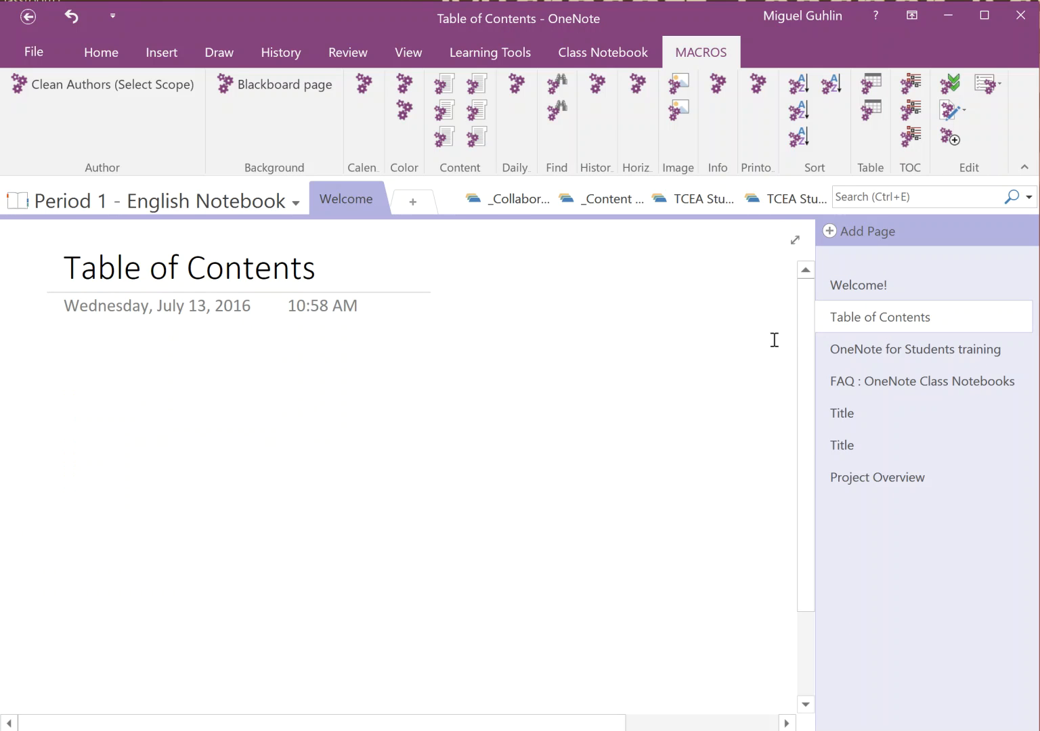
Paste the six links on Welcome! as a numbered list and delete the audio recording line
click(865, 285)
click(315, 592)
key(ctrl+v)
drag(214, 645, 51, 525)
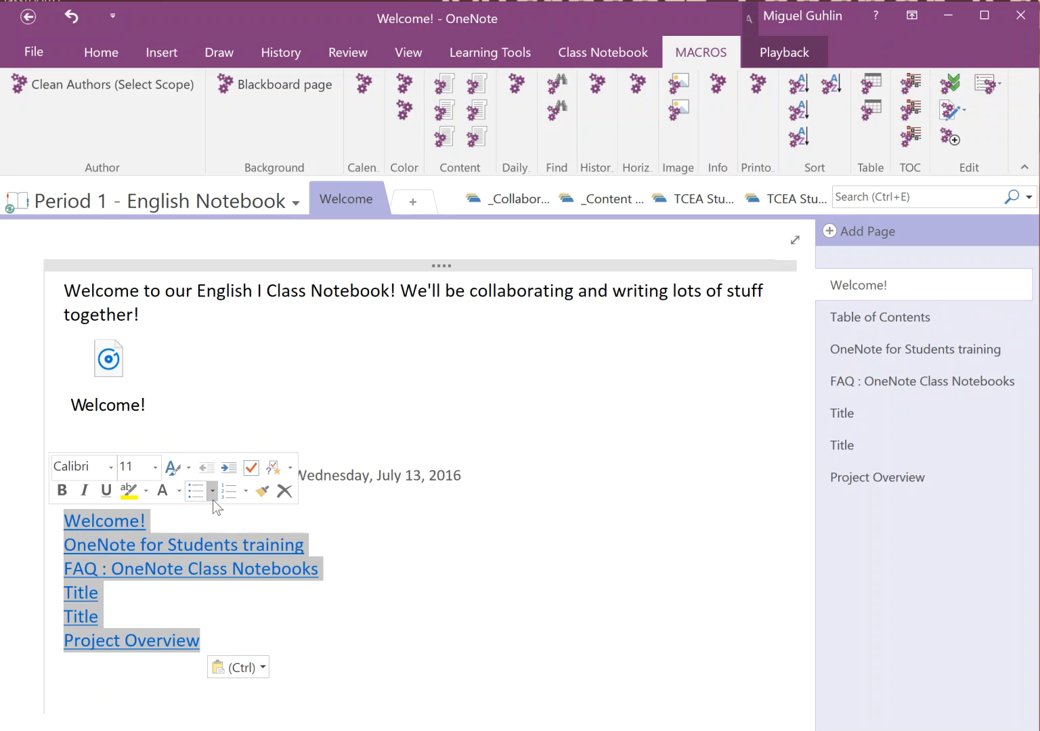
click(229, 491)
click(428, 509)
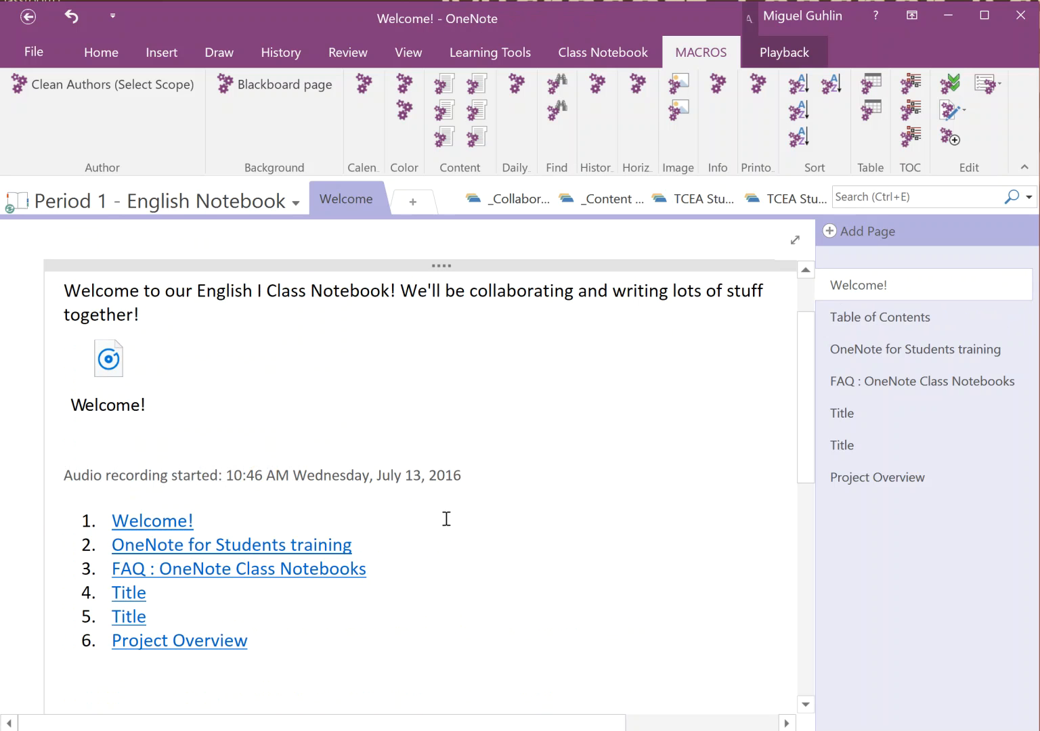
drag(338, 471, 26, 448)
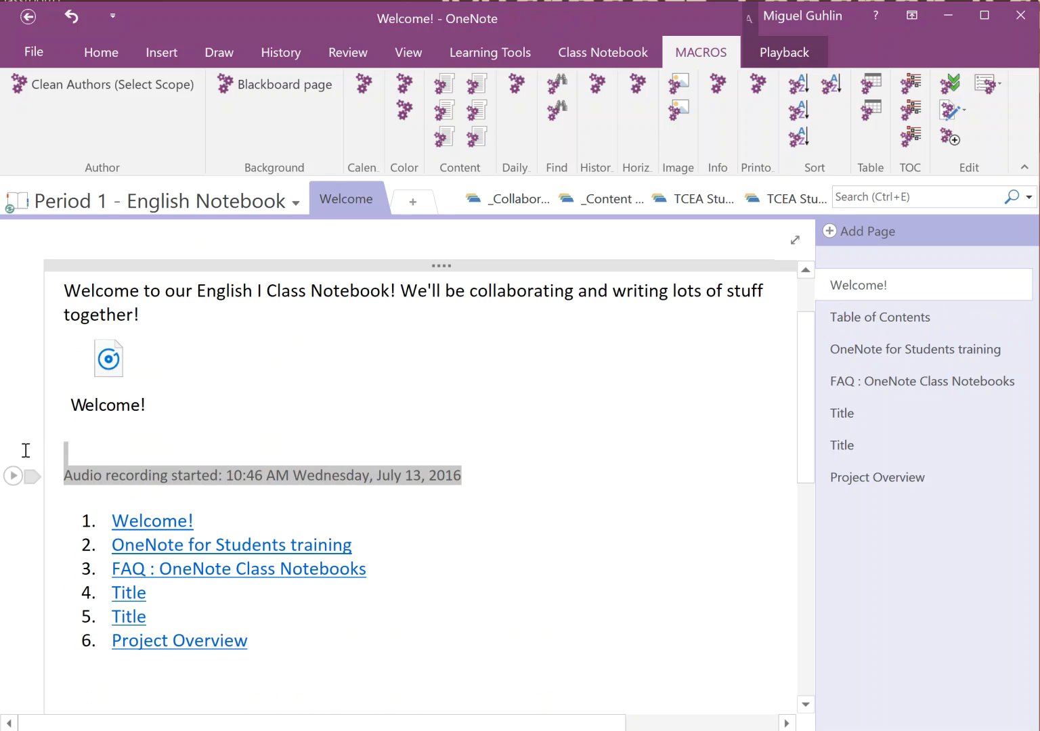
key(Delete)
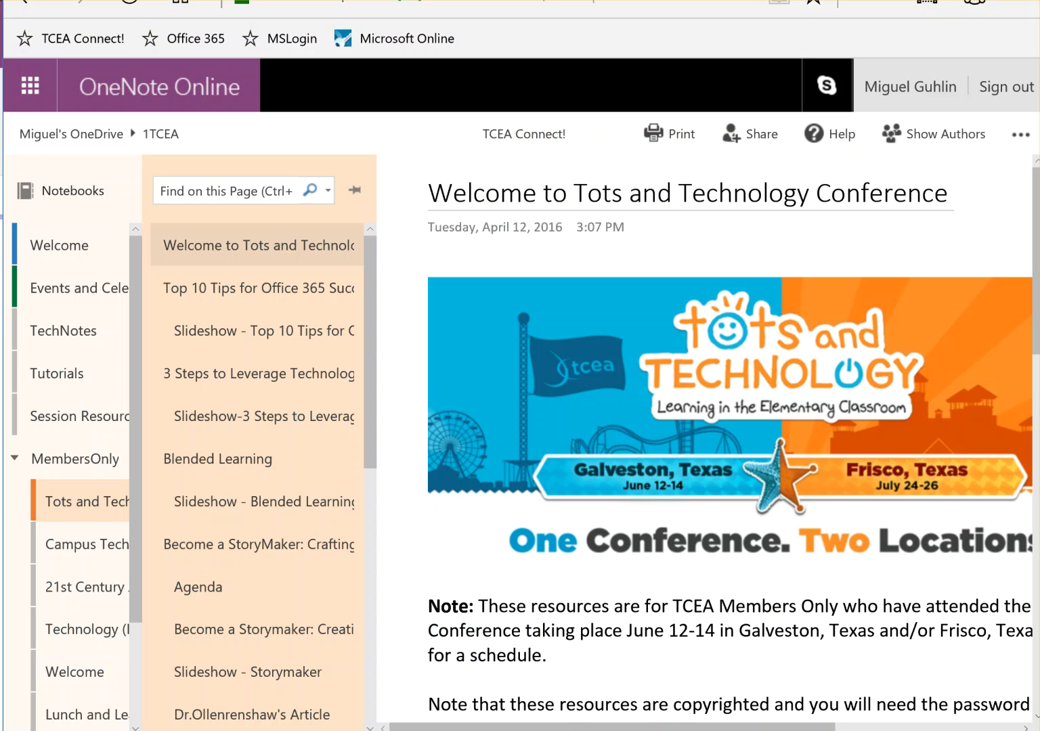
Go to the author's docs.com/mgu profile page in a new browser tab
key(ctrl+t)
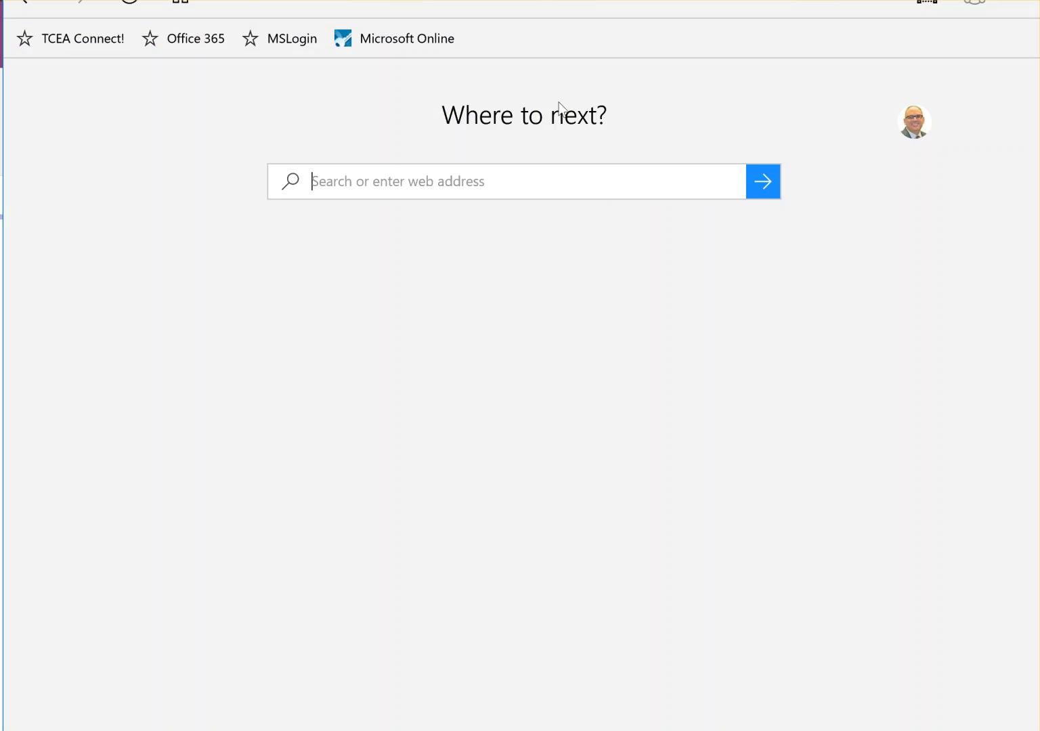
text(docs.com)
key(Return)
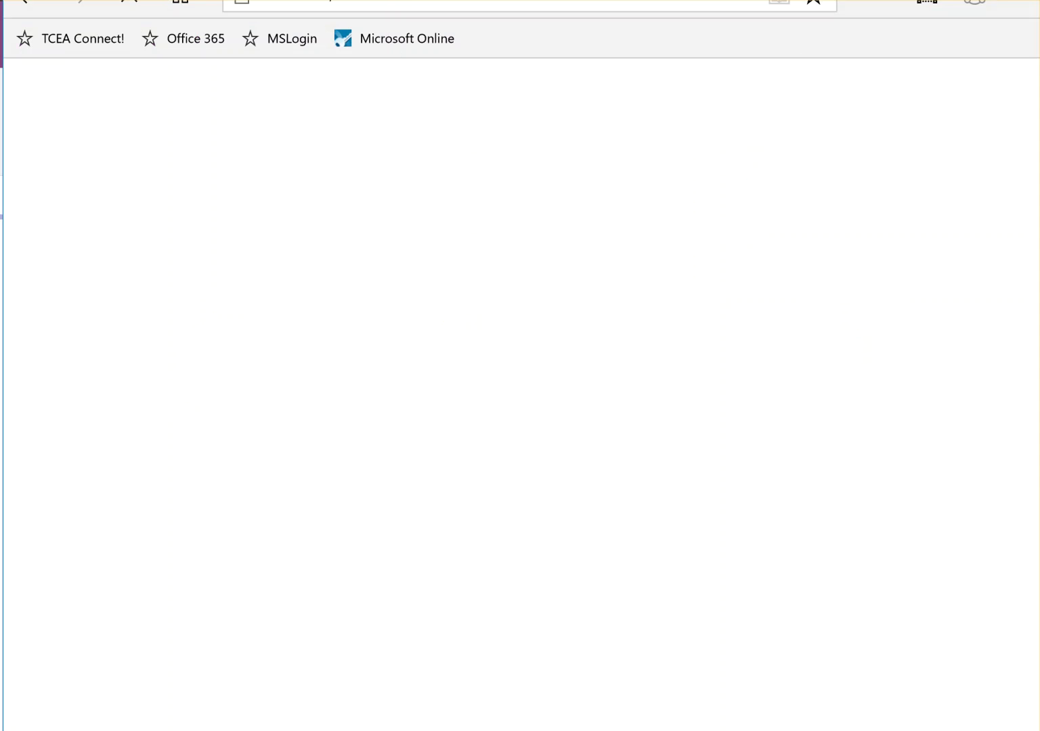
click(407, 0)
drag(411, 0, 375, 0)
text(mgu)
key(Return)
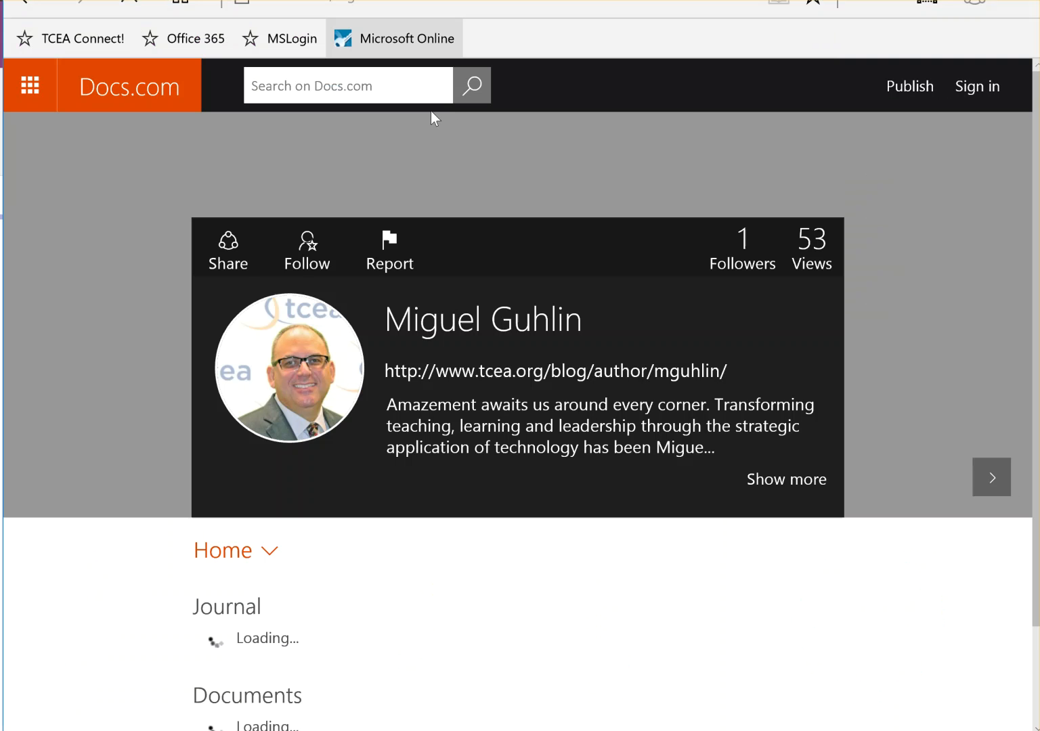
Copy the share link of the ePortfolio Solutions with Google and Microsoft article
scroll(537, 336, down, 5)
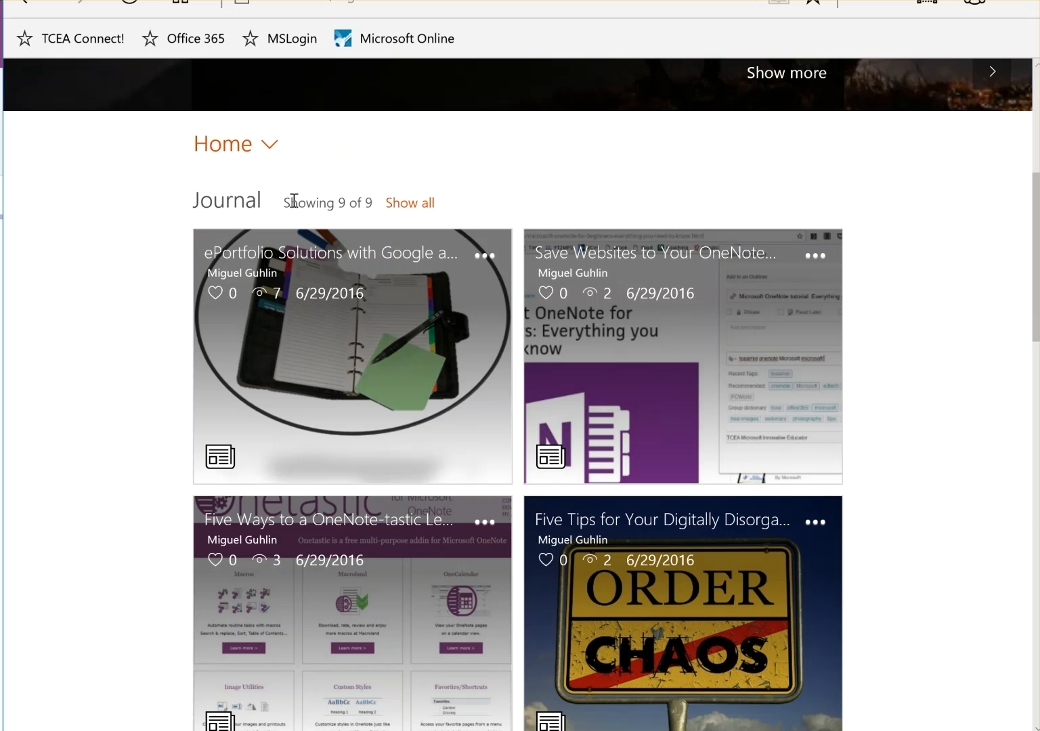
mouse_move(348, 272)
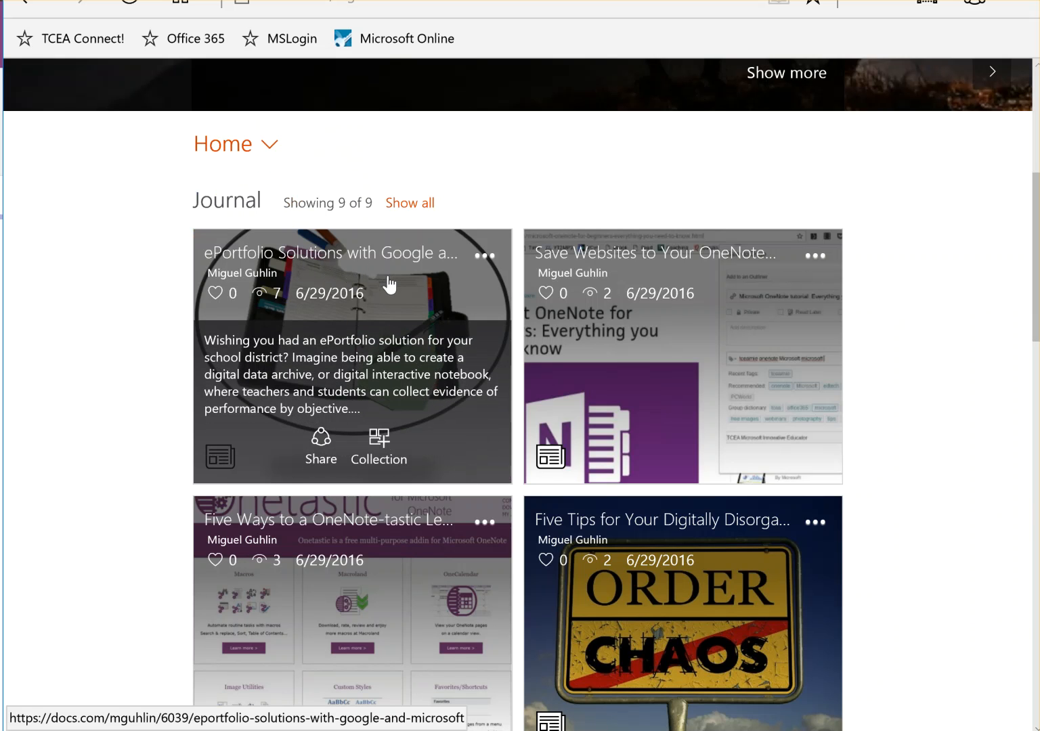
click(322, 447)
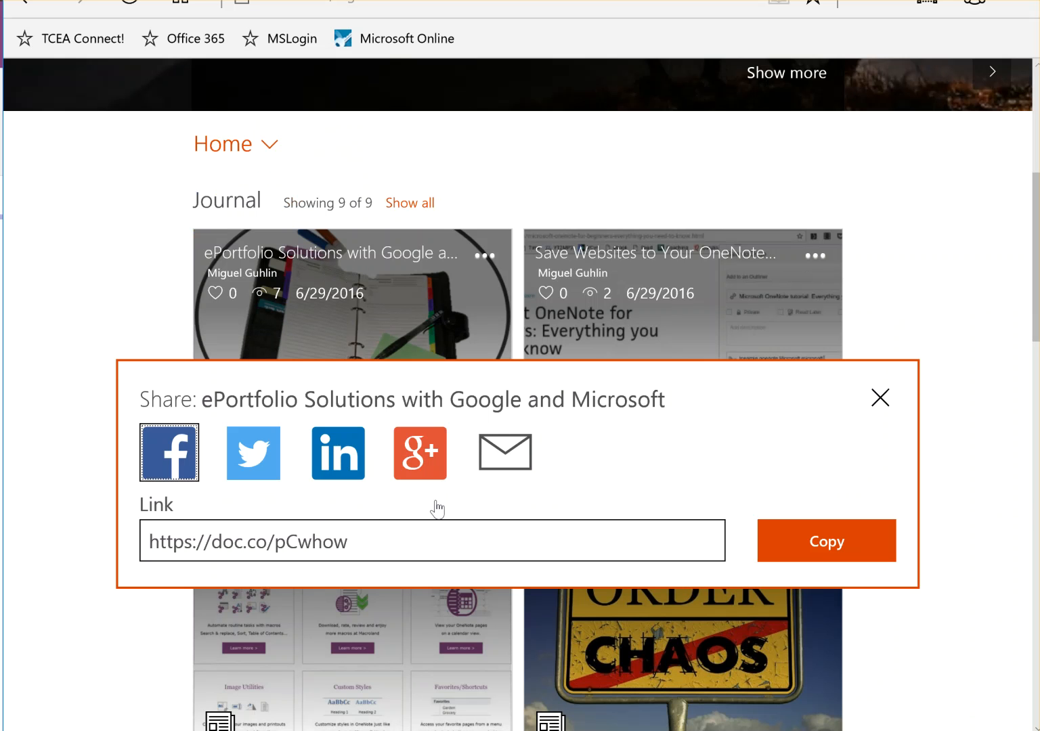
click(351, 545)
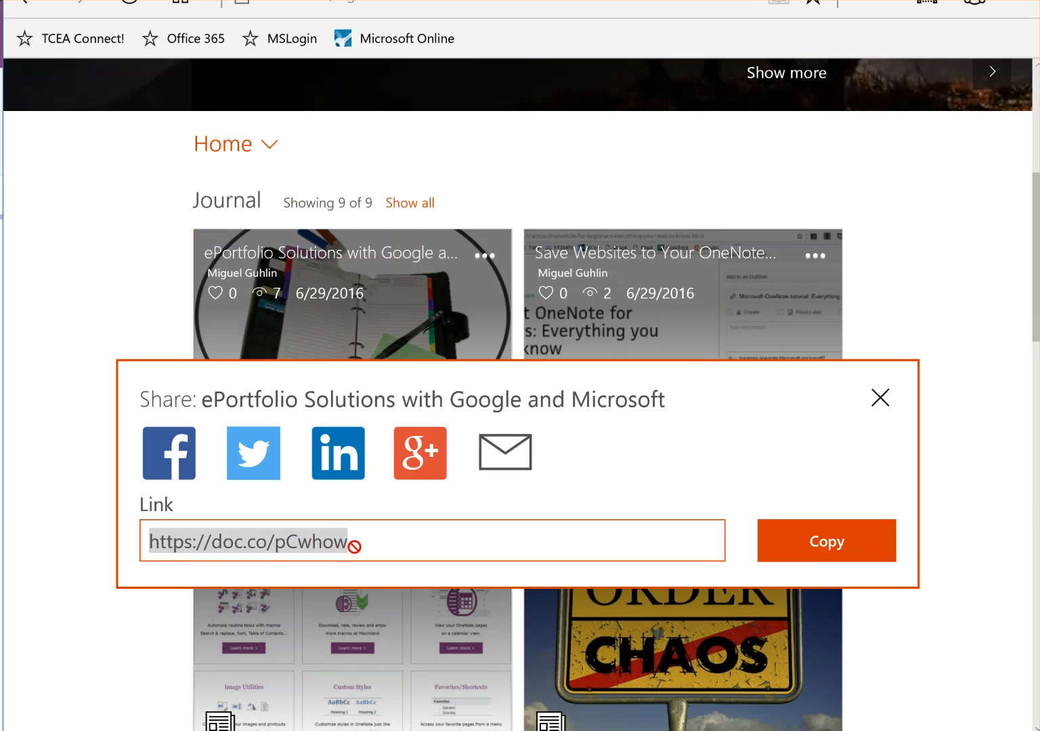
right_click(329, 545)
click(379, 606)
key(alt+Tab)
Paste the Docs.com share link above To Do List on Welcome! and preview the embedded article
click(146, 457)
scroll(239, 559, down, 4)
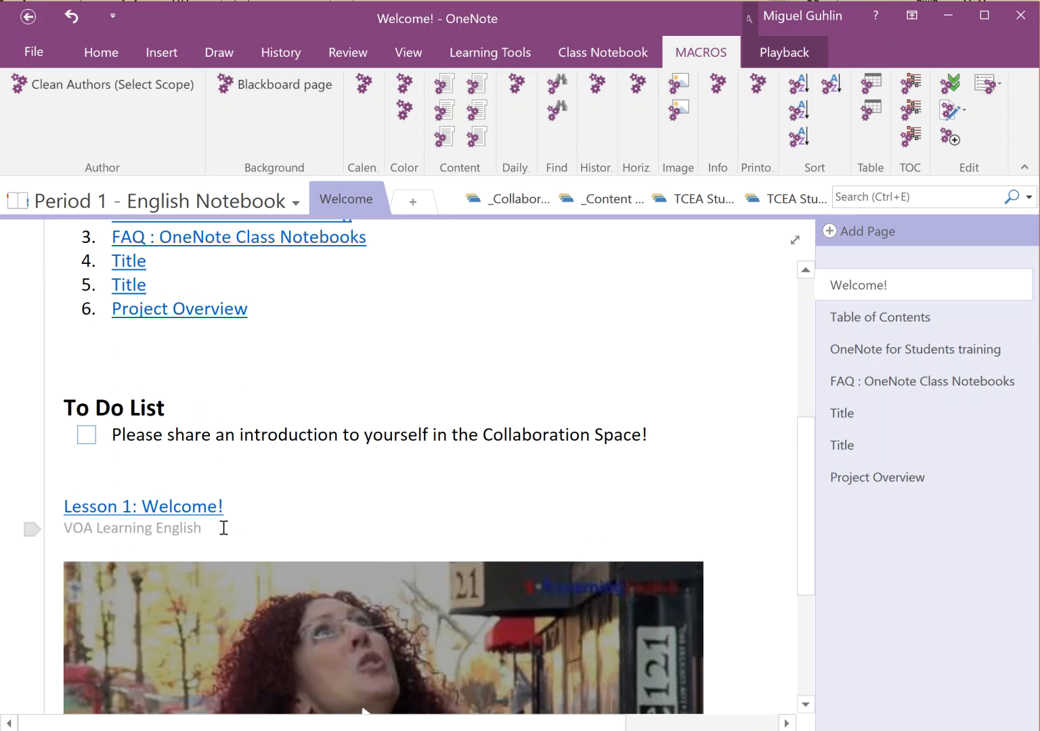
scroll(222, 526, up, 1)
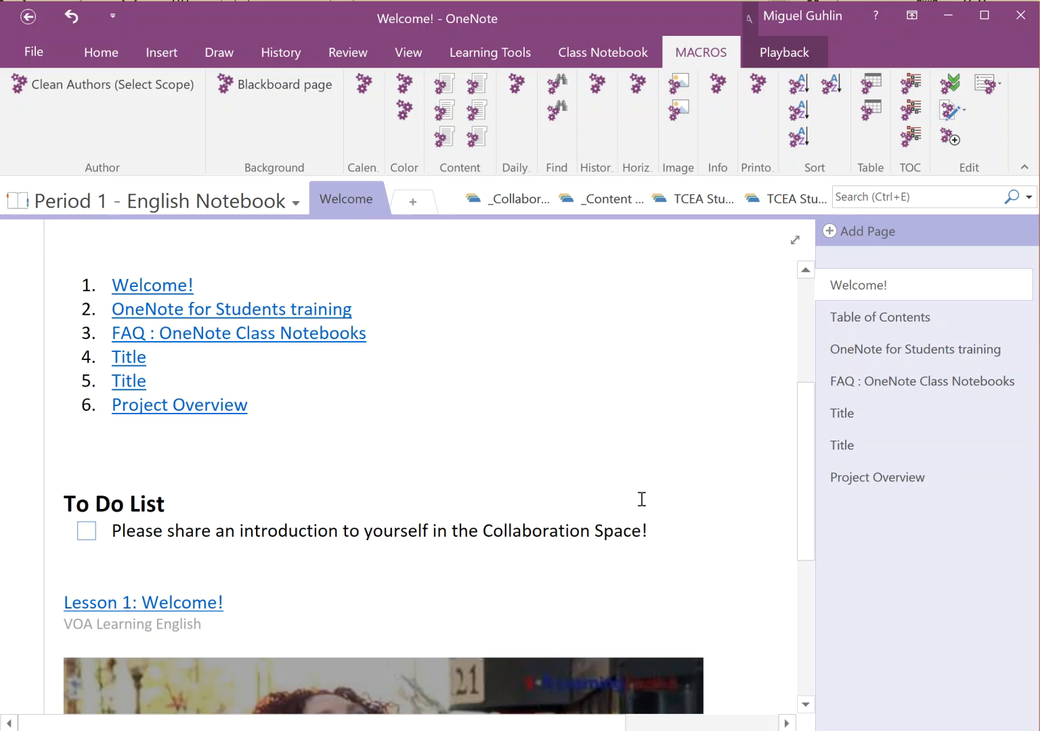
key(ctrl+v)
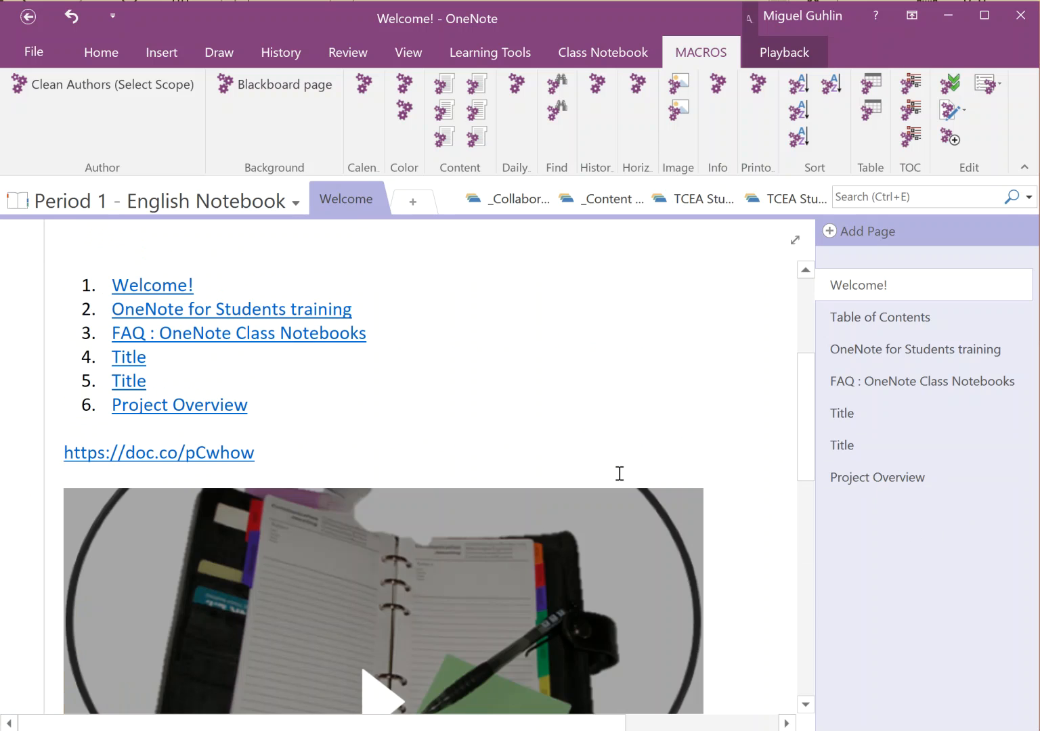
scroll(713, 465, down, 3)
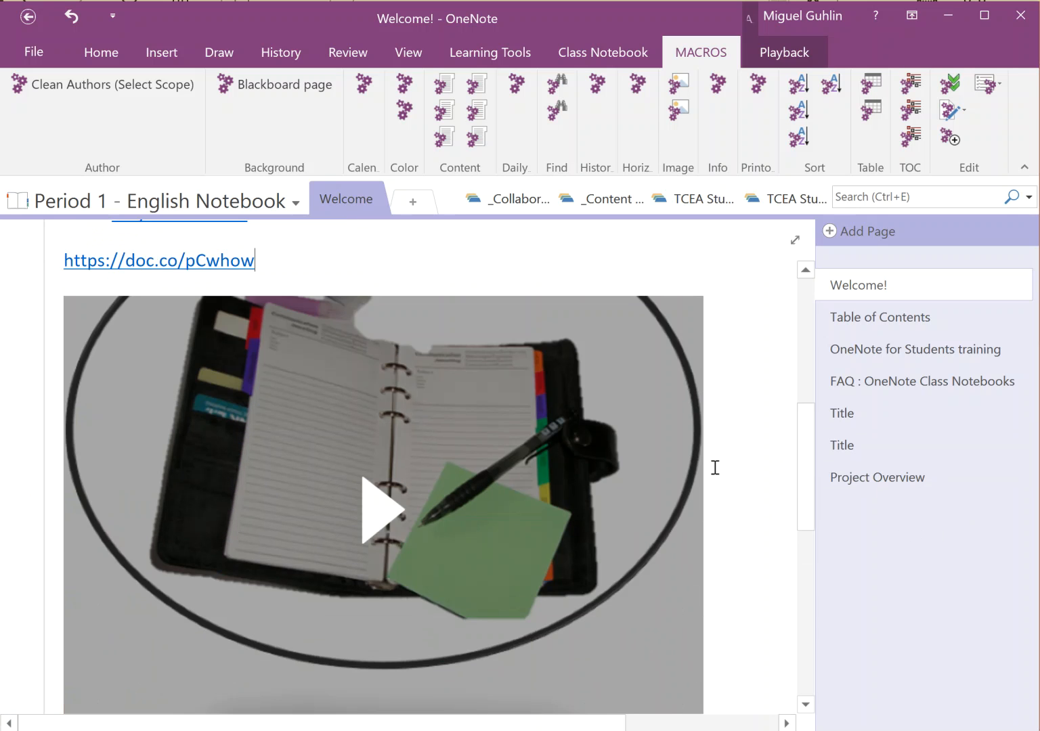
click(384, 513)
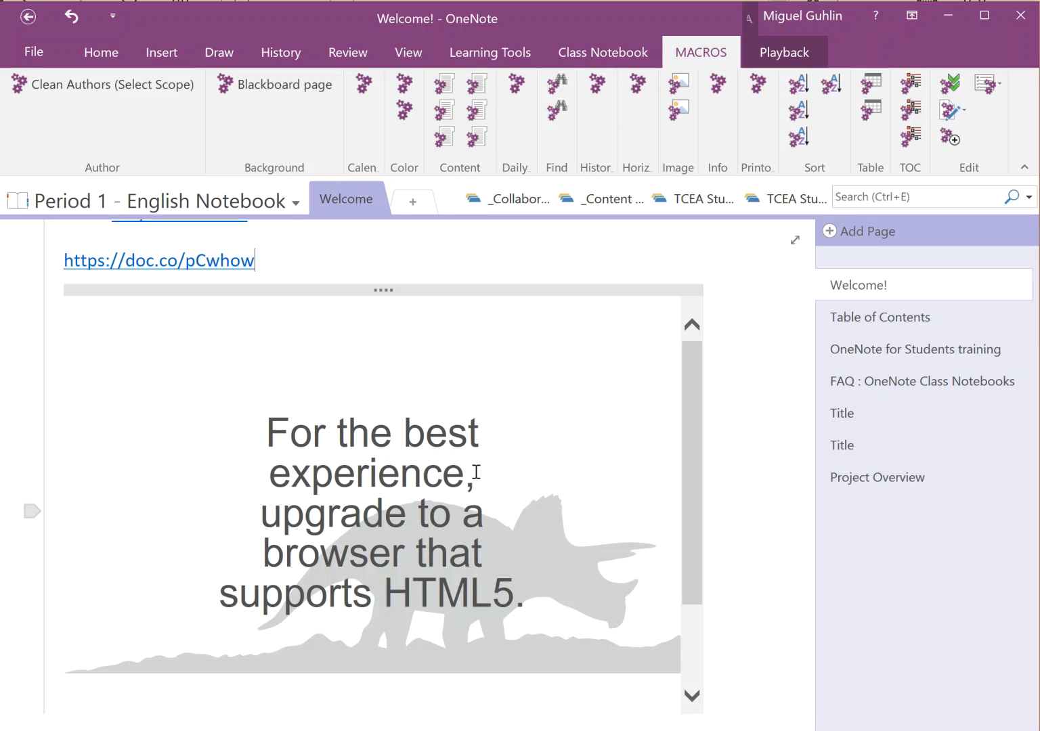
scroll(533, 476, up, 2)
scroll(535, 477, down, 4)
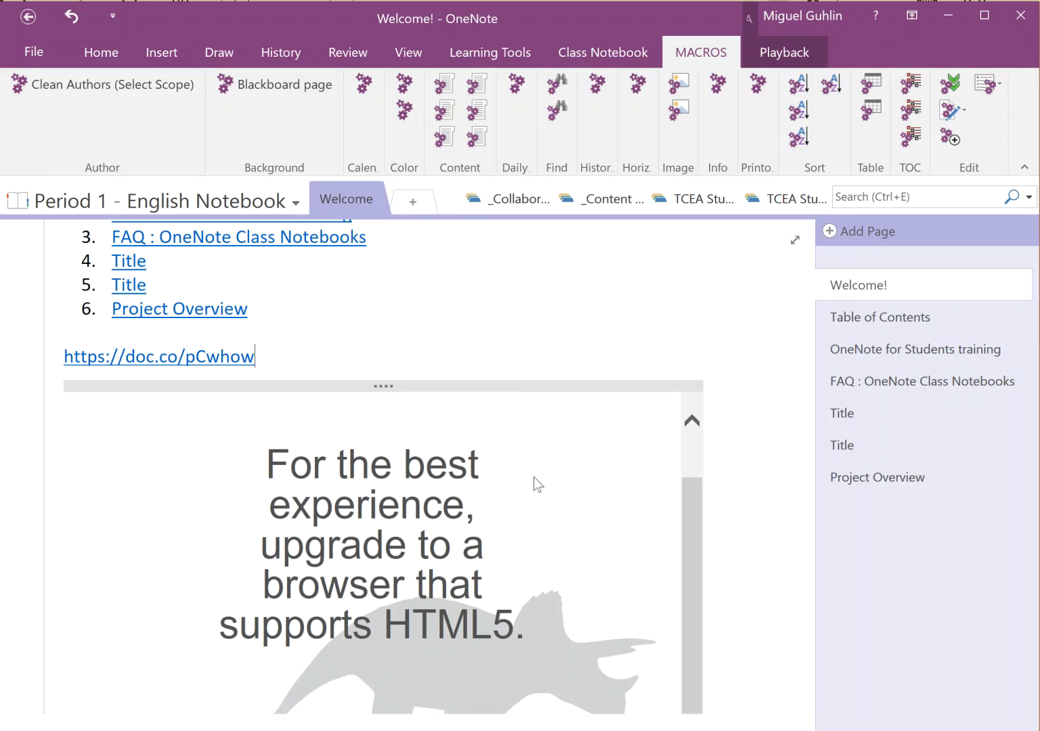
scroll(534, 477, down, 1)
scroll(534, 477, up, 2)
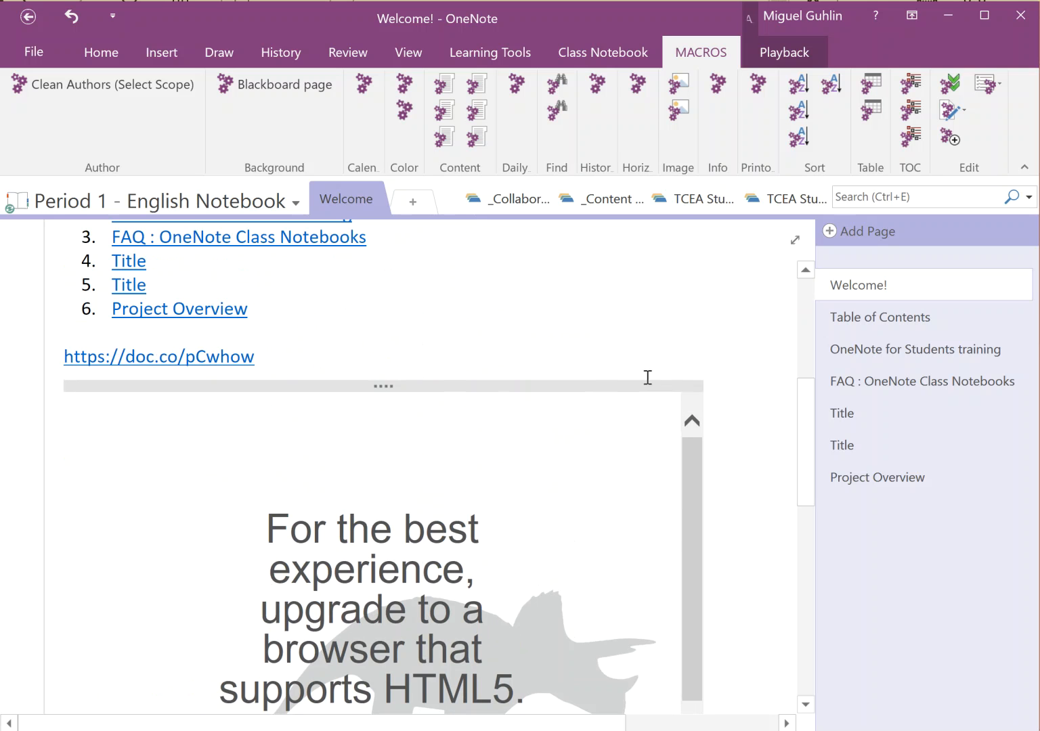
drag(278, 362, 44, 358)
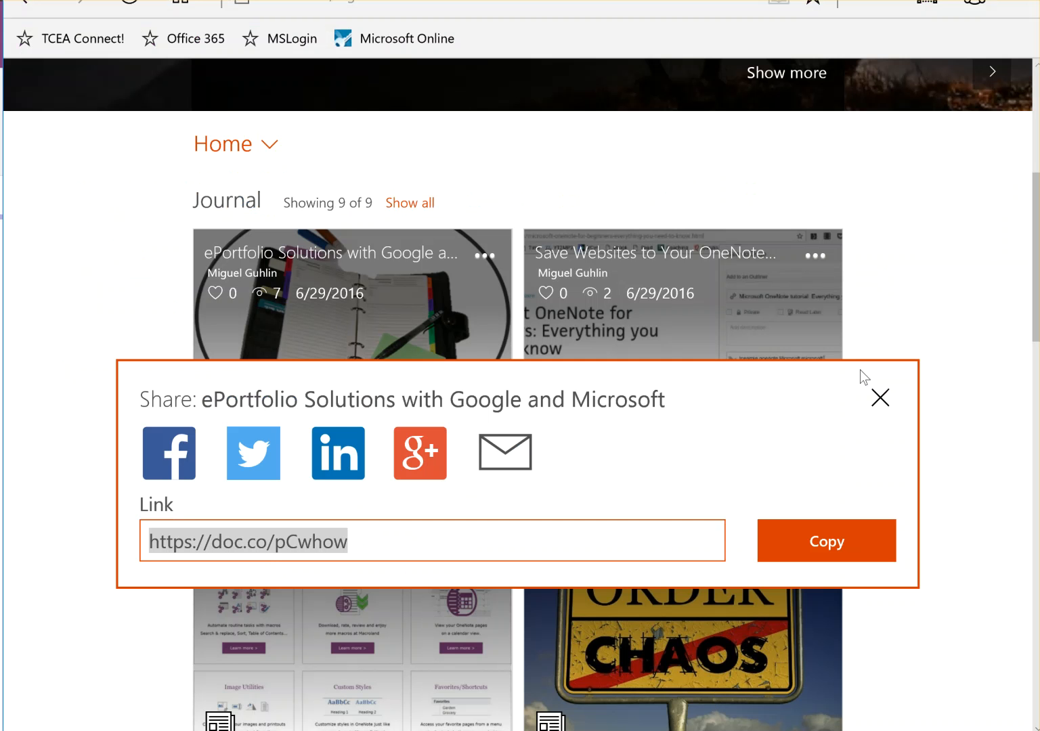
Open the Welcome! page in OneNote Online and scroll through the numbered list and embedded ePortfolio Sway
click(879, 398)
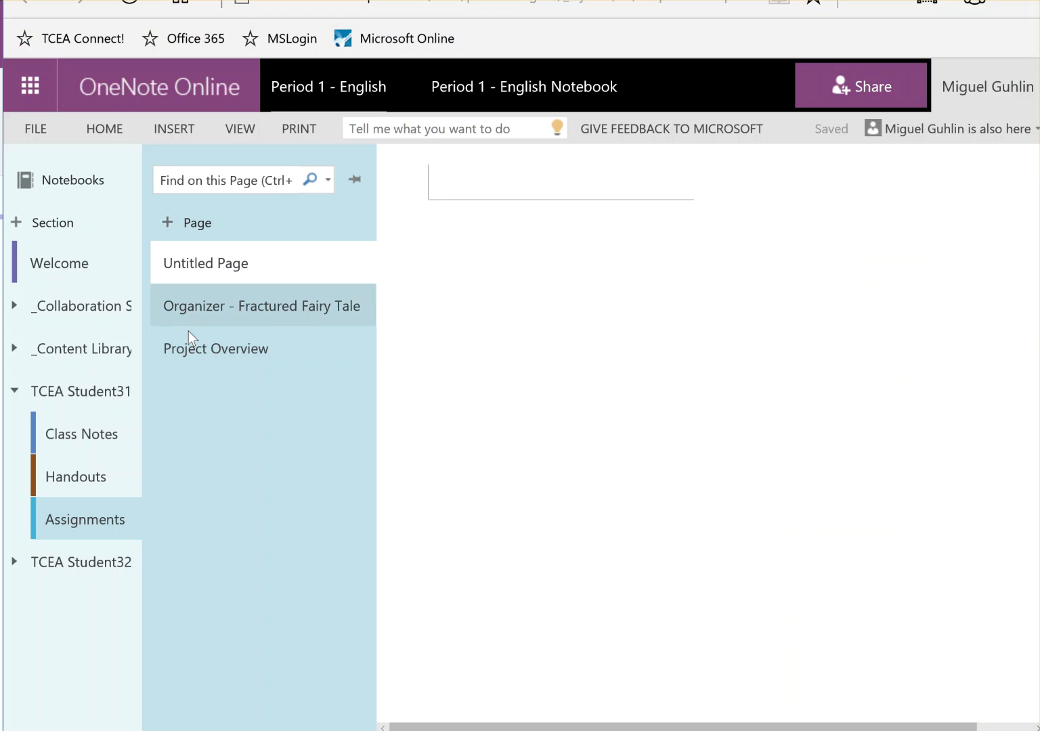
click(185, 351)
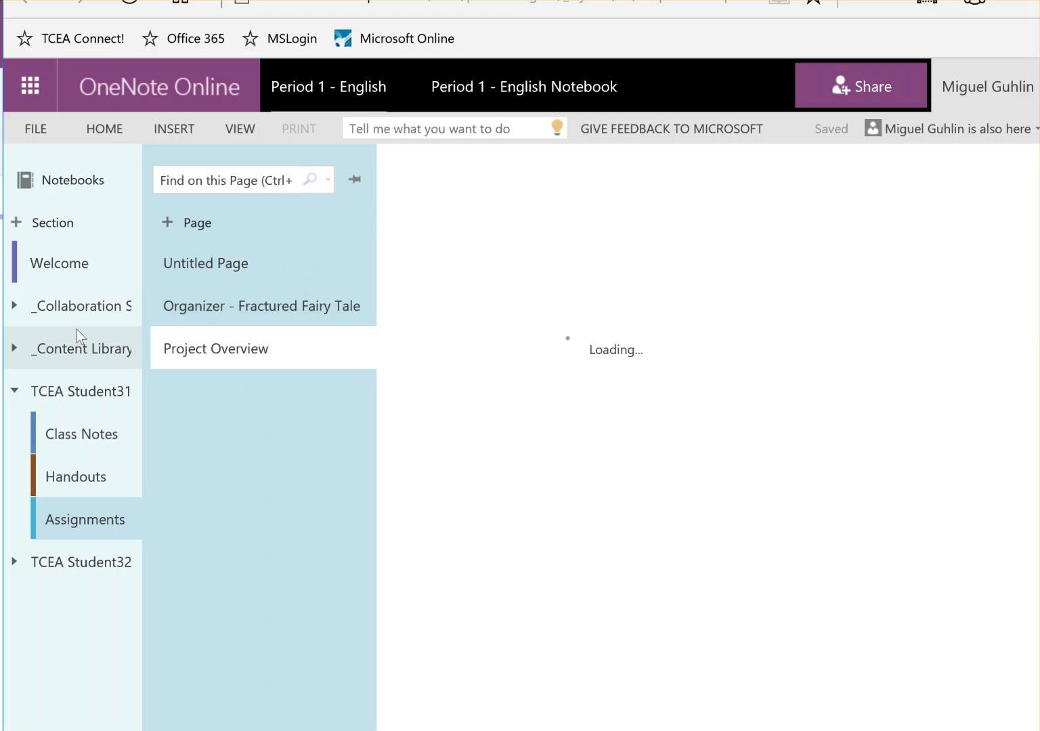
click(132, 275)
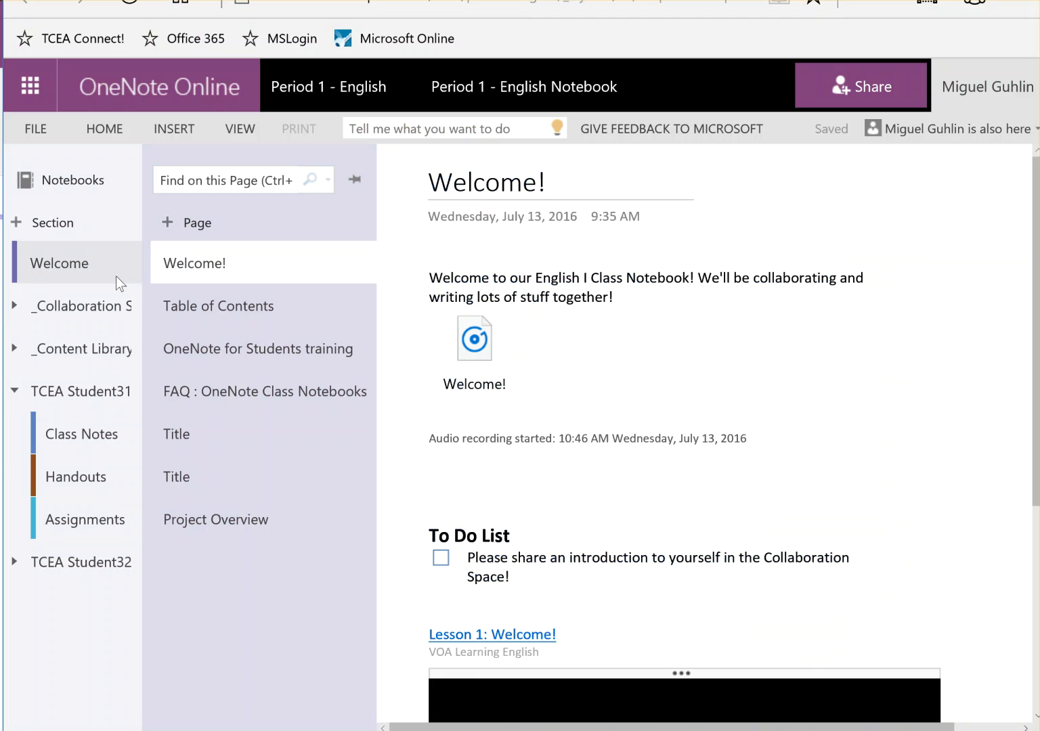
scroll(868, 405, down, 3)
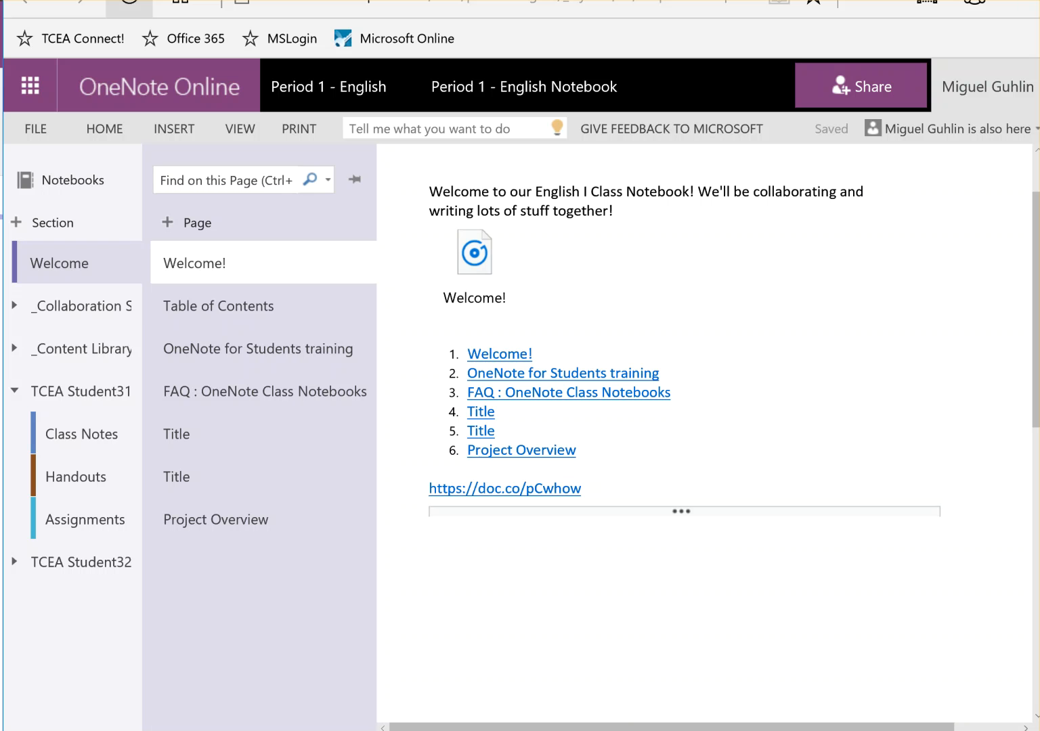
scroll(932, 472, down, 3)
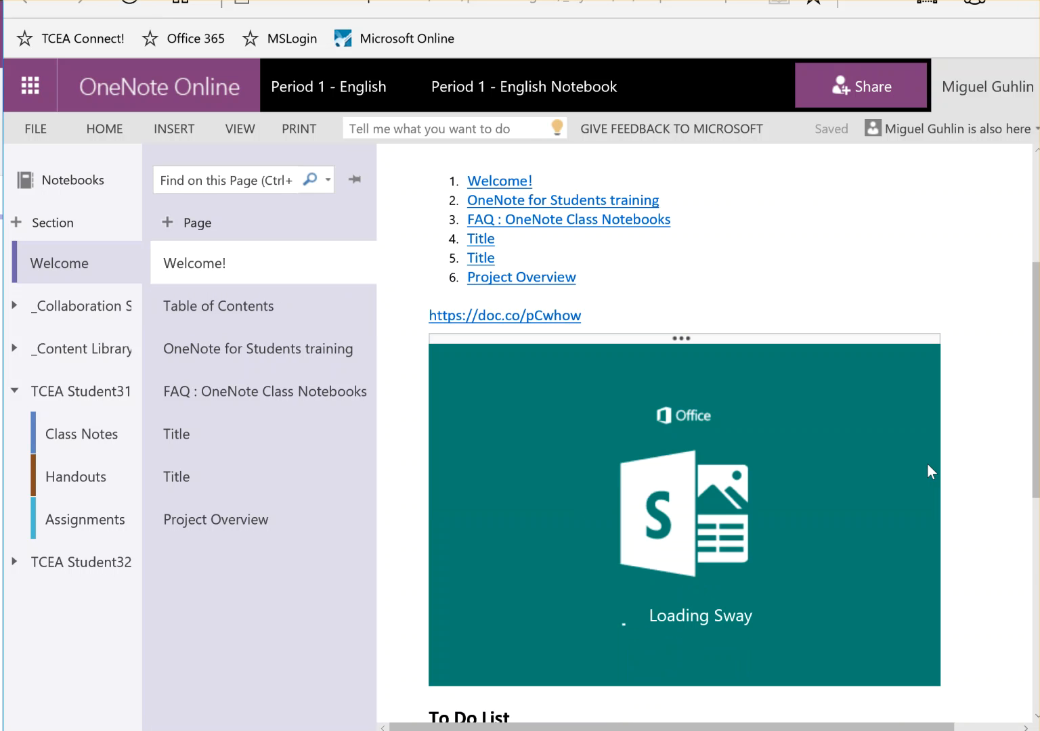
scroll(928, 465, down, 2)
scroll(940, 462, up, 1)
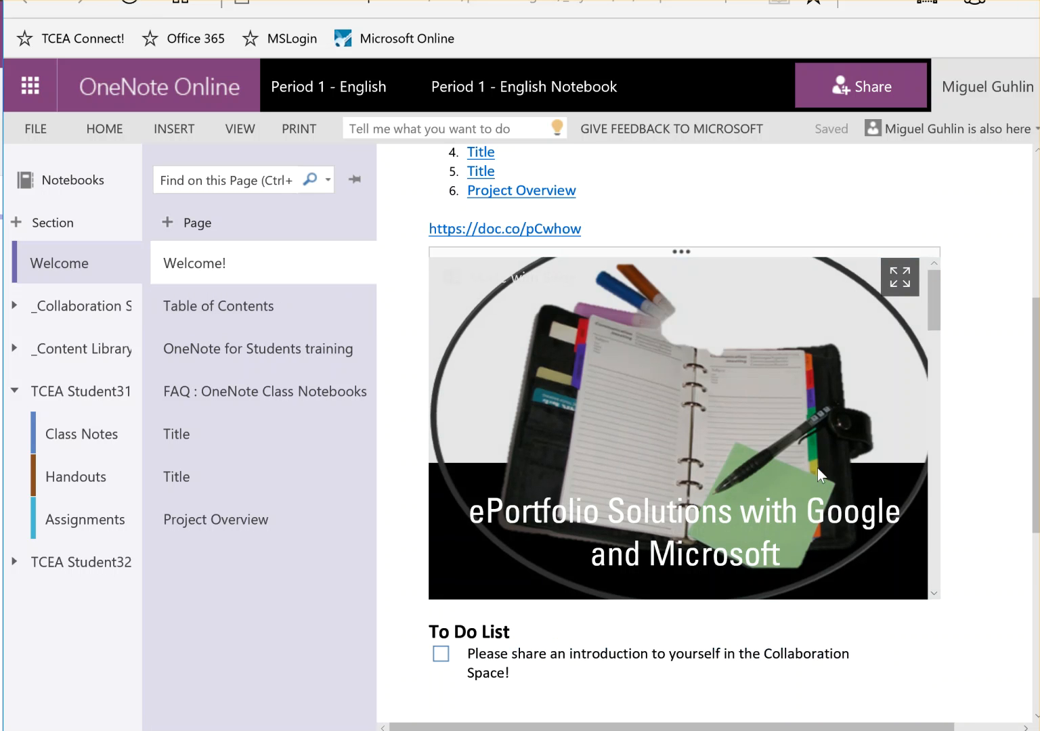
scroll(681, 492, down, 3)
scroll(685, 482, down, 5)
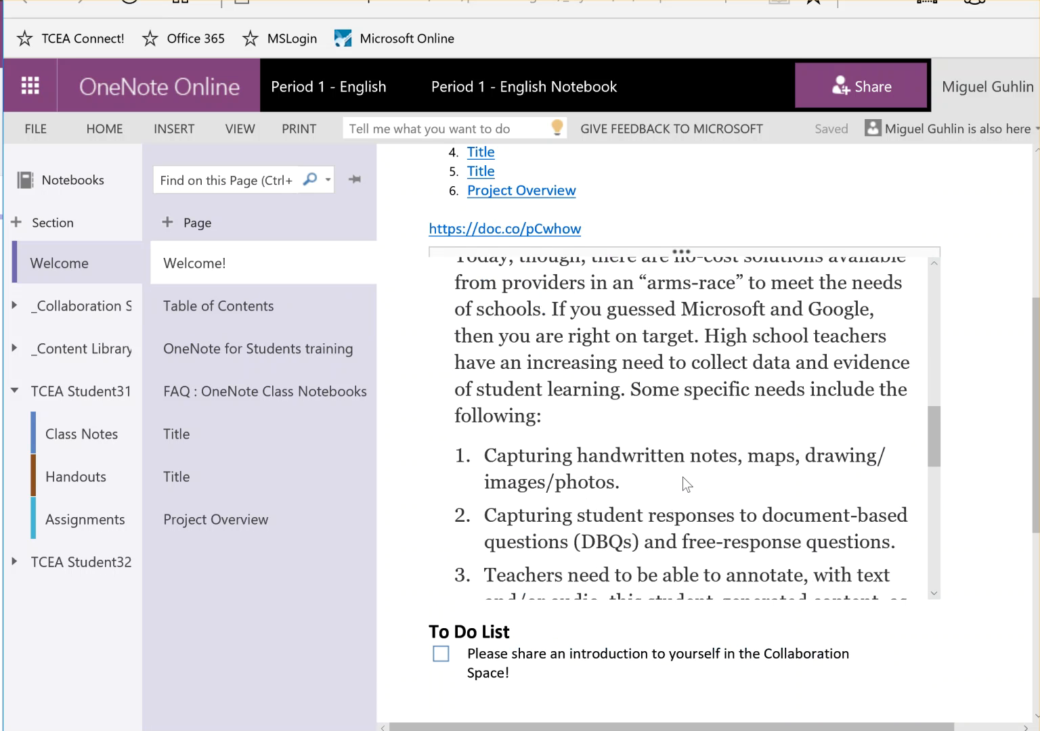
scroll(682, 475, down, 3)
scroll(682, 470, down, 2)
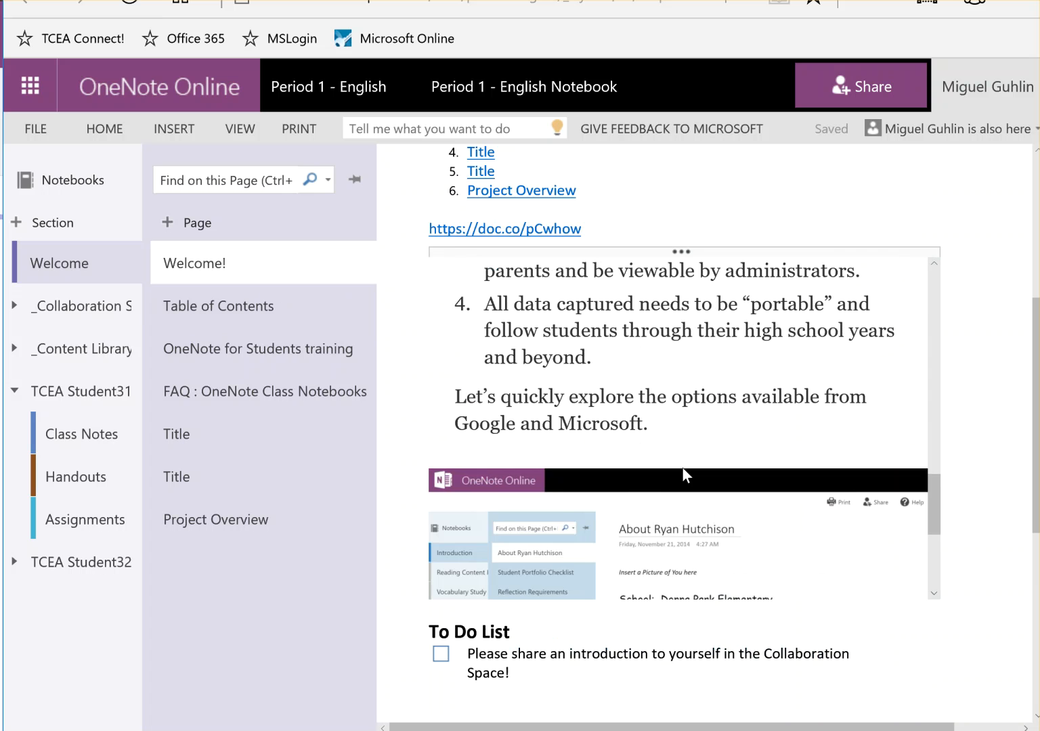
scroll(682, 467, down, 5)
scroll(682, 464, up, 15)
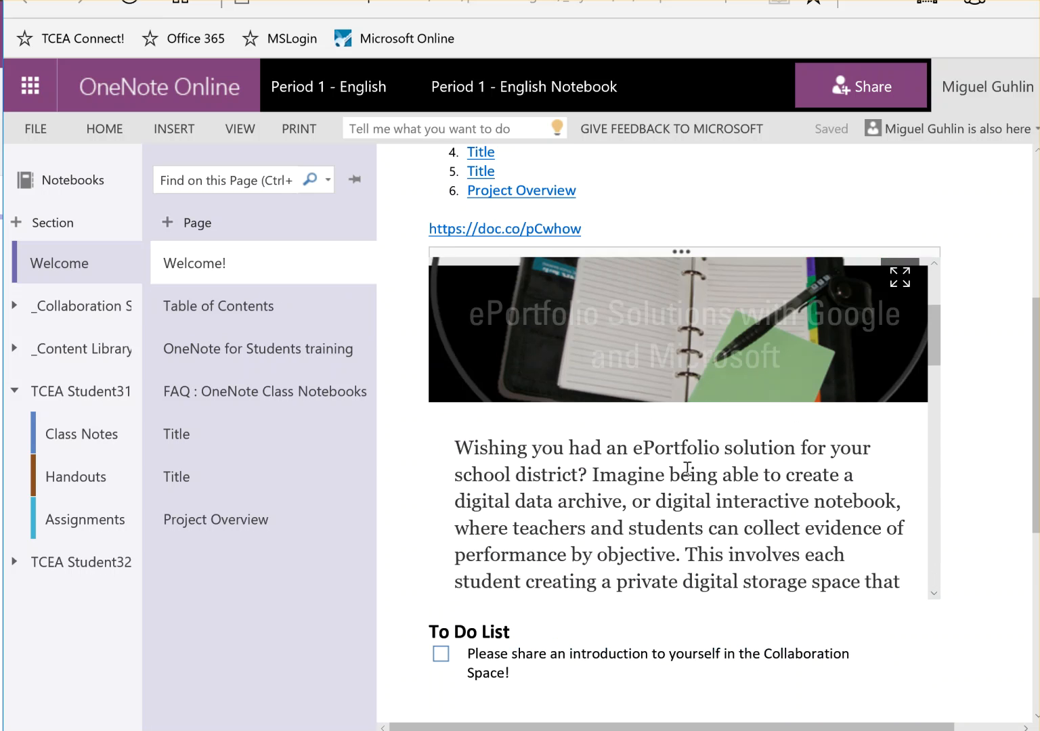
scroll(687, 469, up, 3)
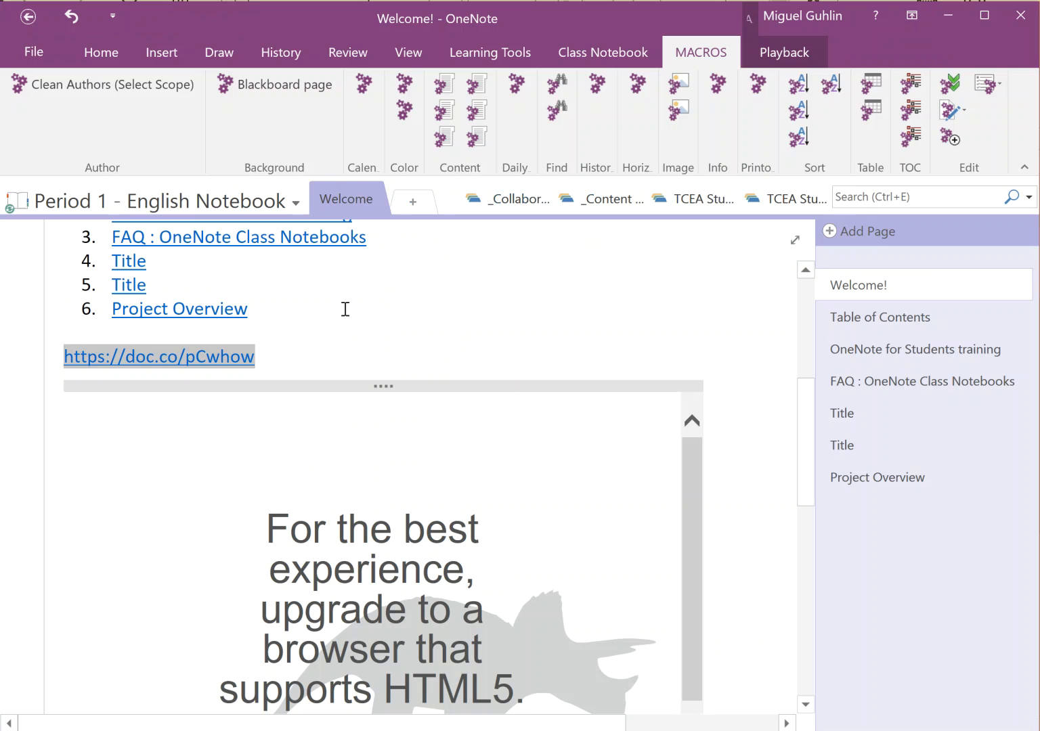
Add an unnumbered blank line after the Project Overview item, above the doc.co link
click(289, 331)
click(291, 308)
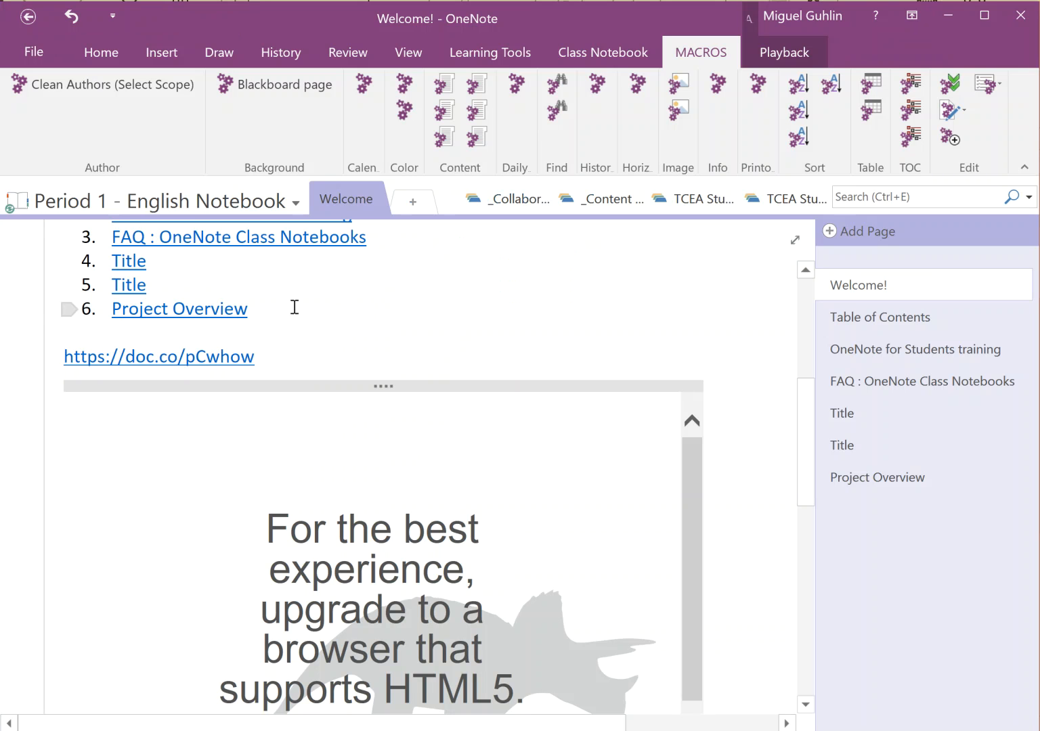
key(Return)
key(BackSpace)
key(Return)
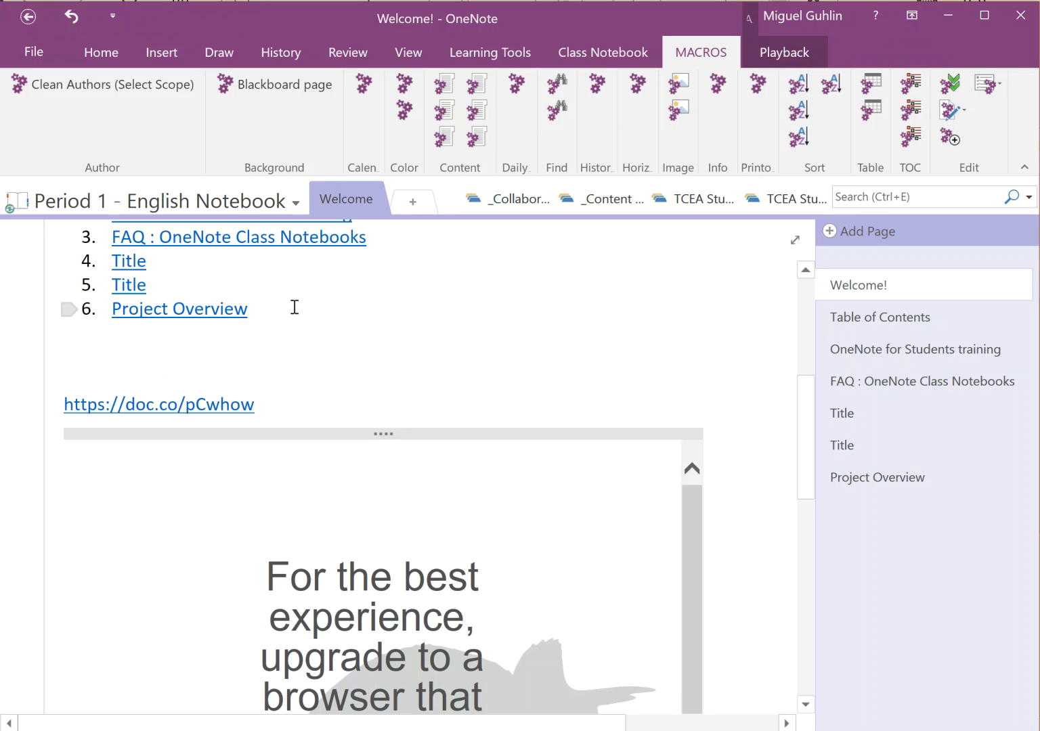
click(156, 54)
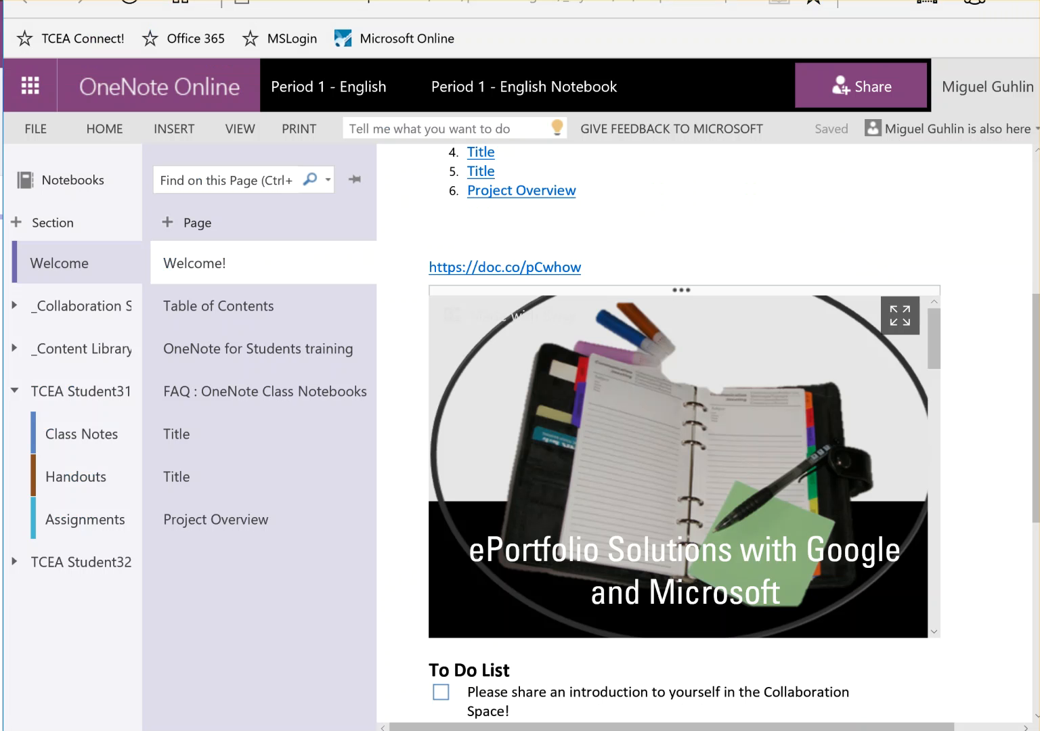
Open vimeo.com in a new browser tab
key(ctrl+t)
text(vimeo.com)
key(Return)
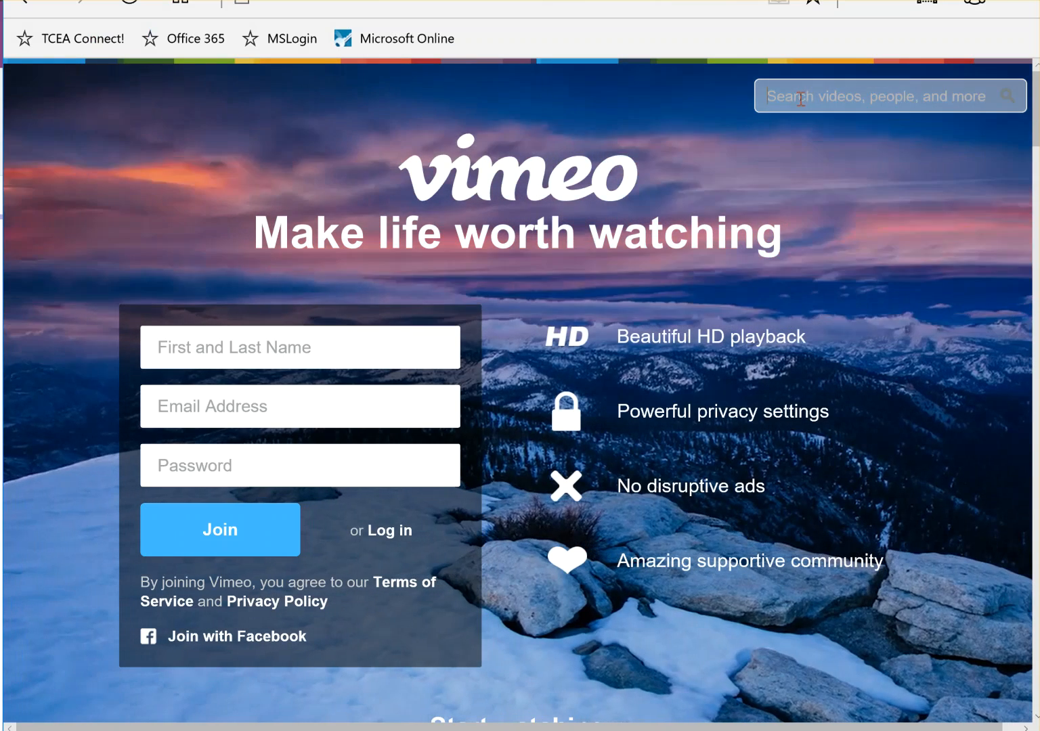
Search Vimeo for 'education' videos
click(801, 99)
text(cati)
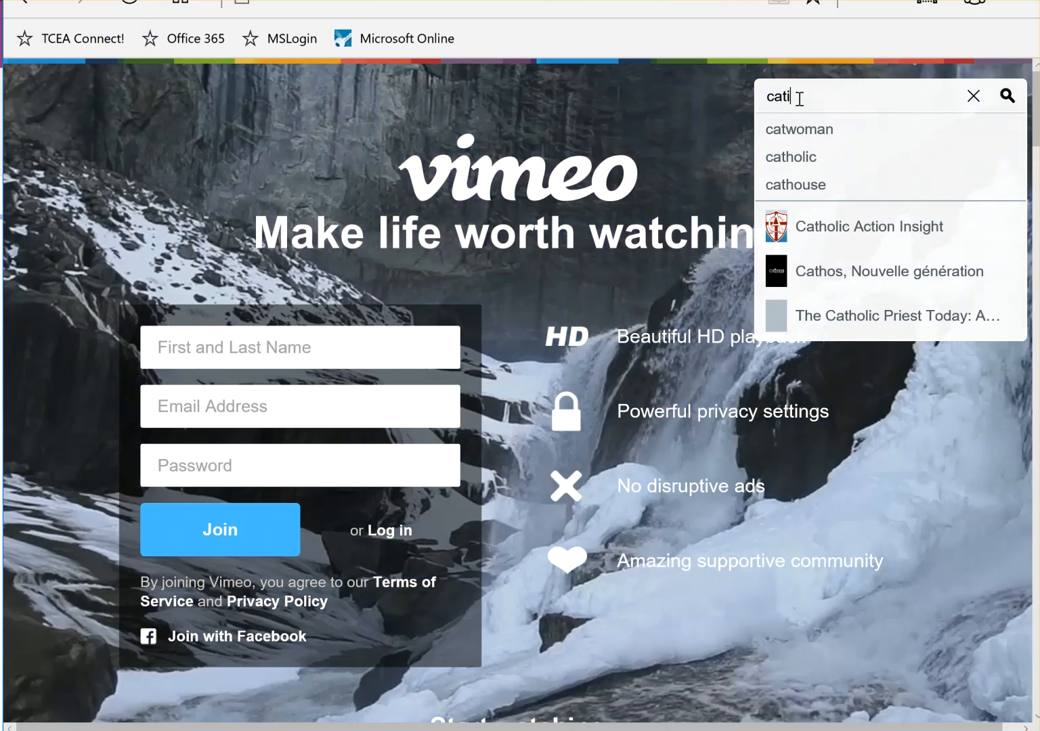
key(BackSpace)
key(BackSpace)
key(BackSpace)
key(BackSpace)
text(education)
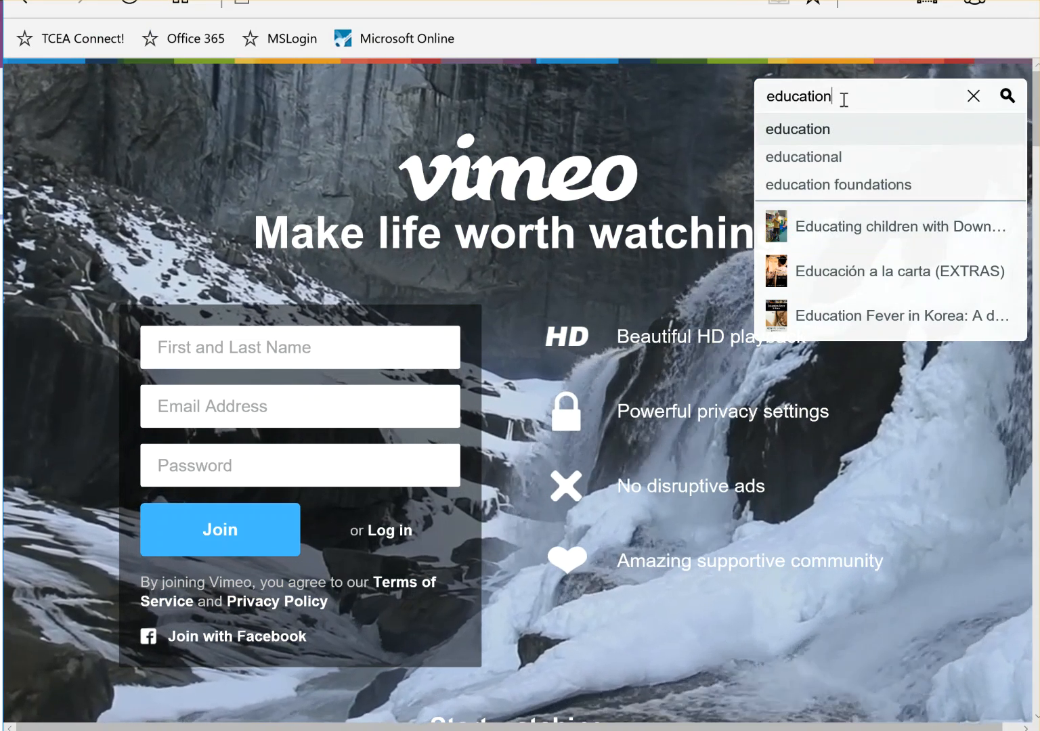
key(Return)
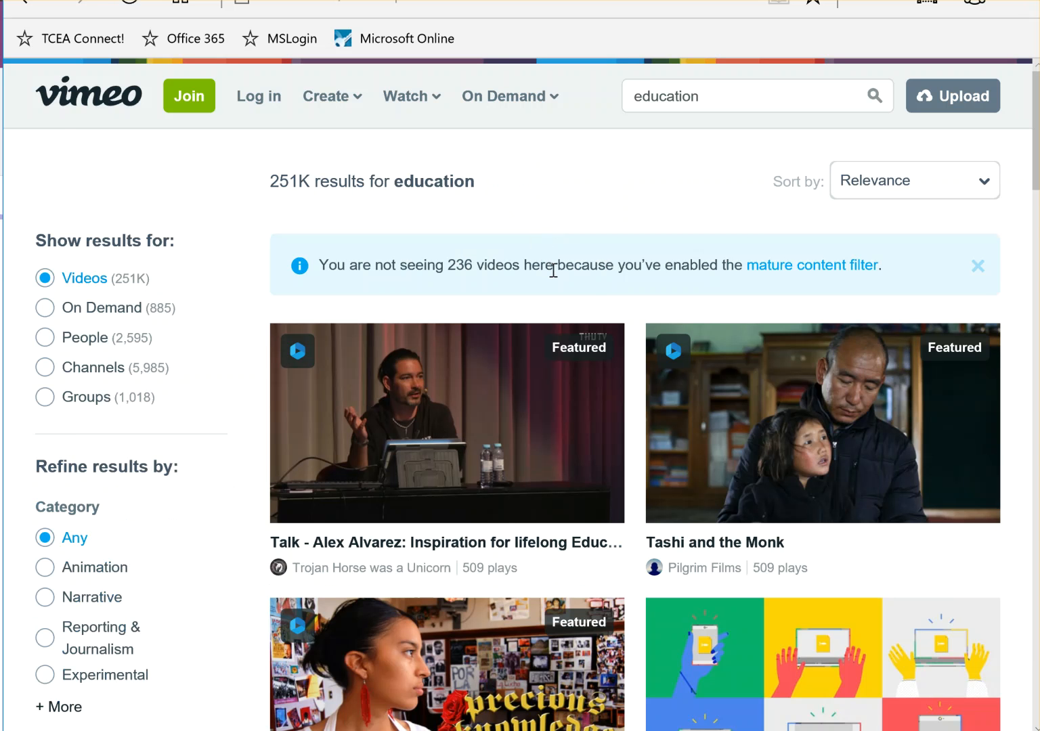
Open the UNESCO: Global Citizenship Education video and copy its page address
scroll(583, 278, down, 5)
scroll(600, 284, down, 10)
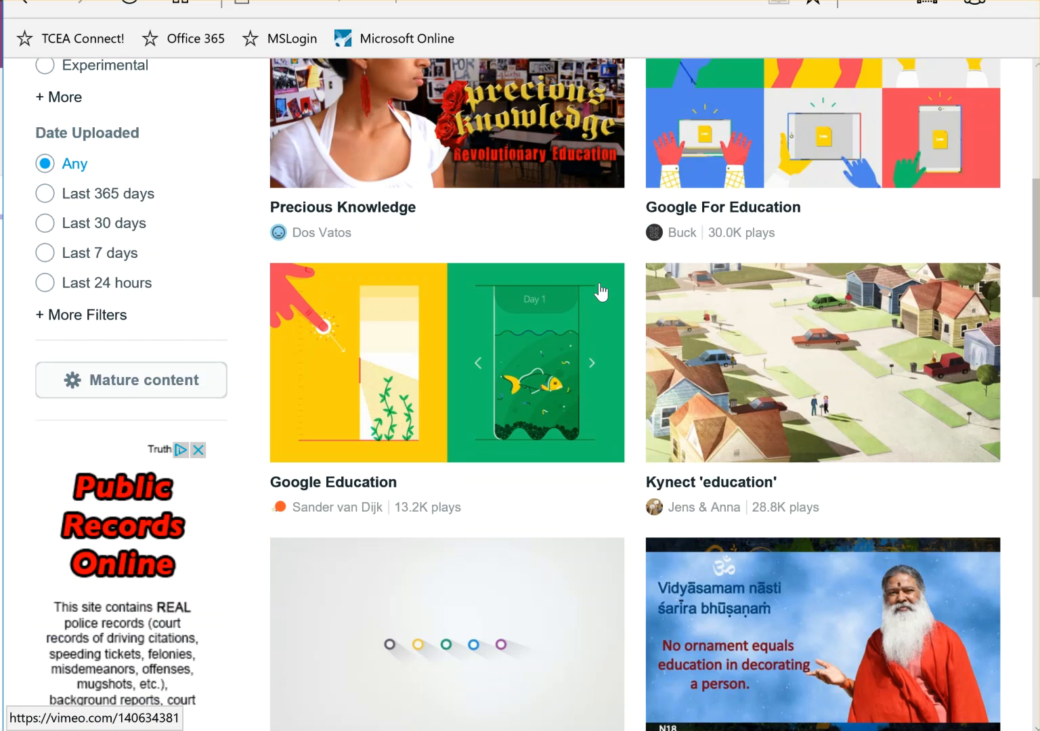
scroll(578, 302, down, 2)
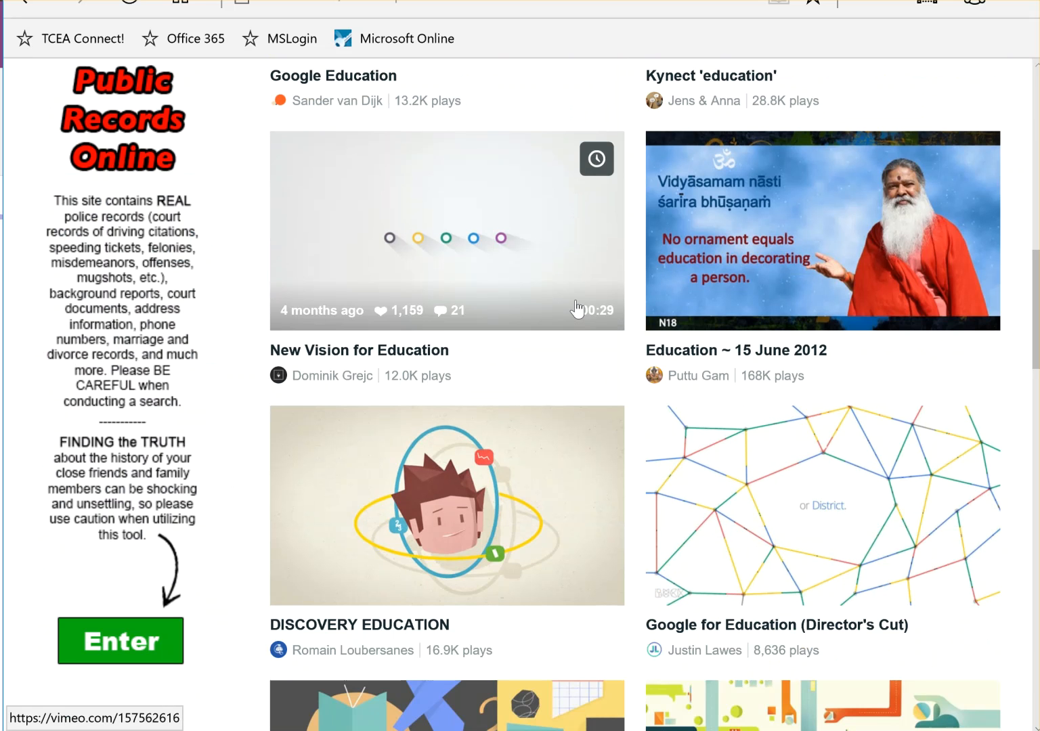
scroll(389, 290, down, 3)
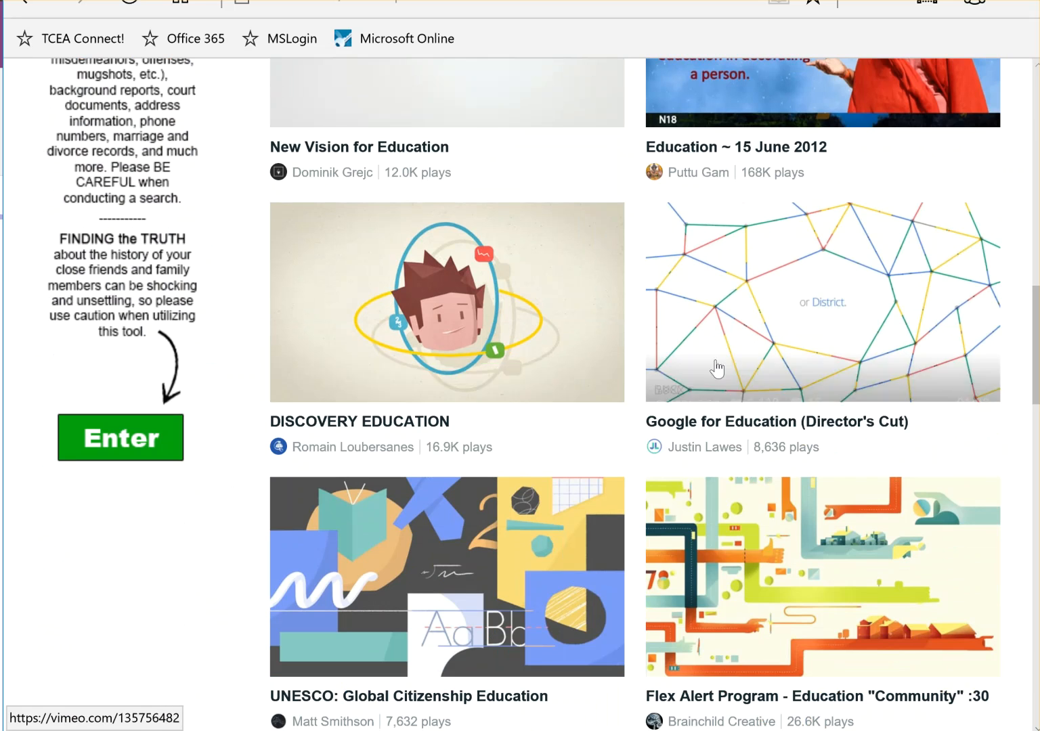
scroll(401, 372, down, 5)
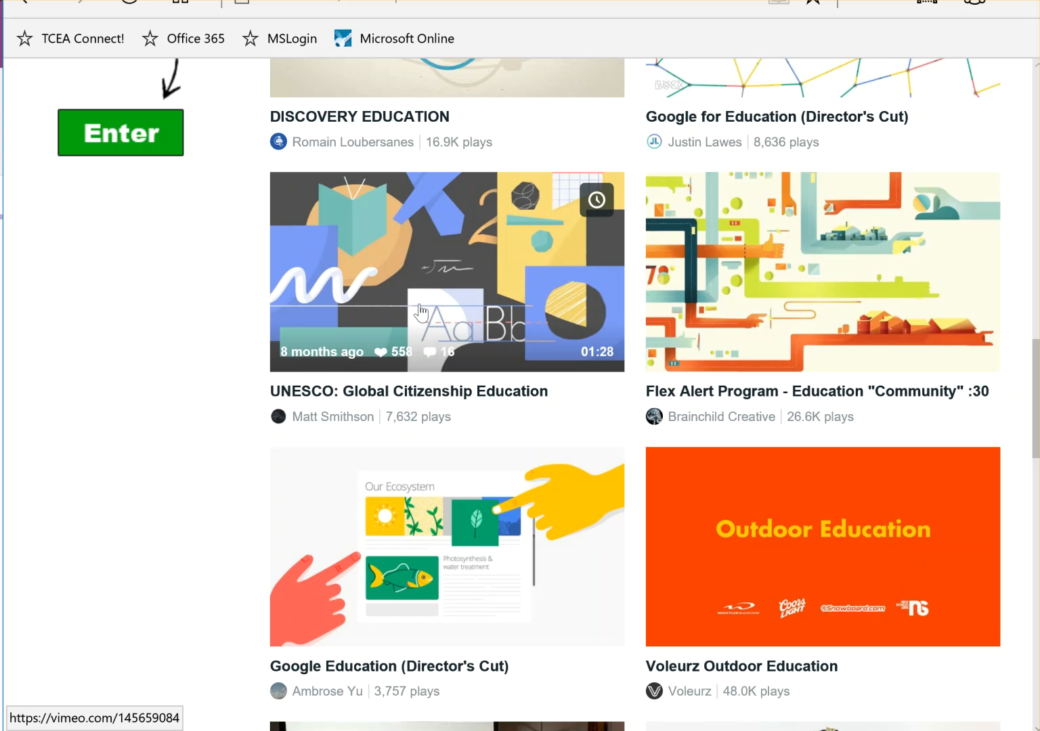
click(445, 313)
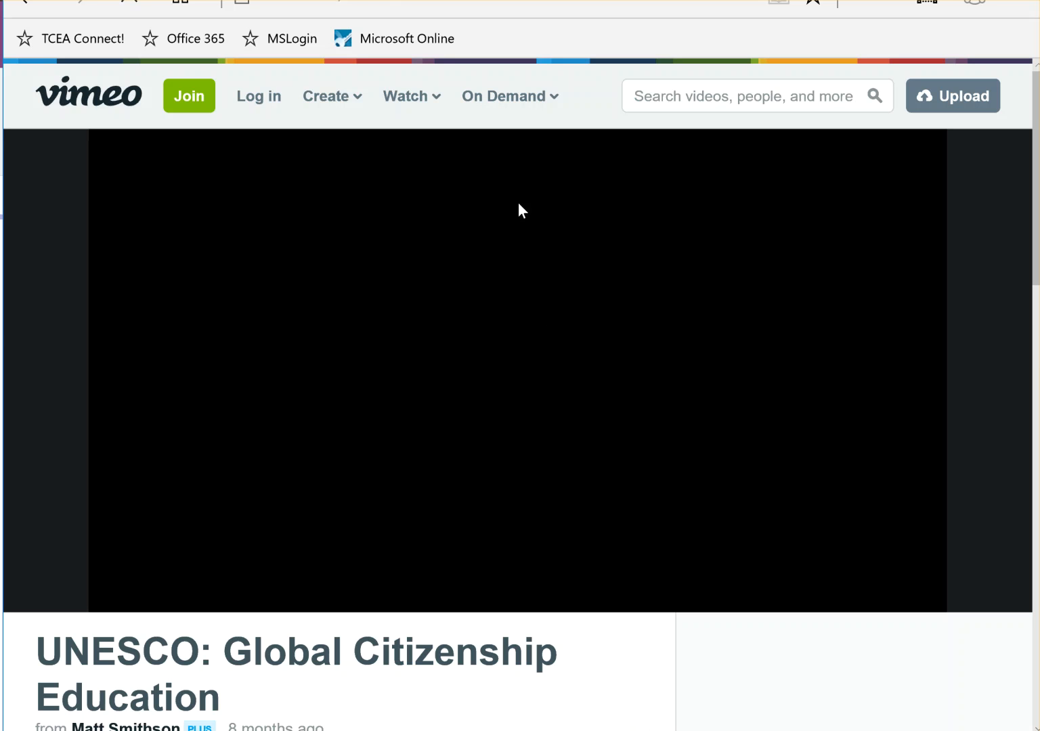
click(329, 2)
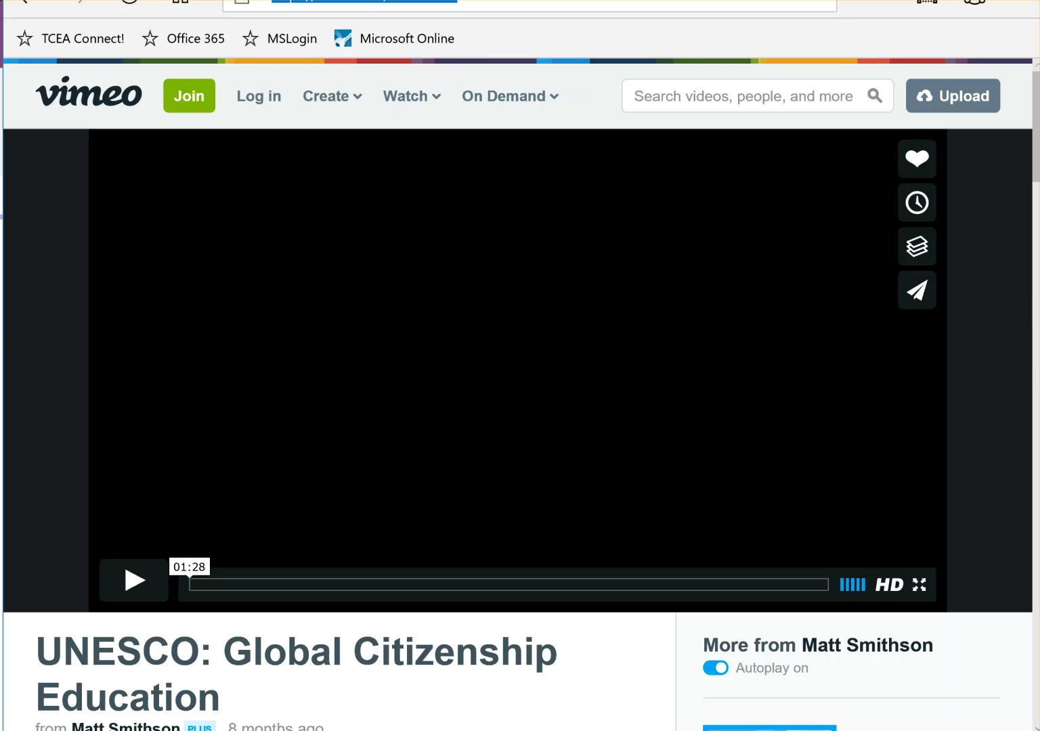
right_click(329, 2)
click(369, 57)
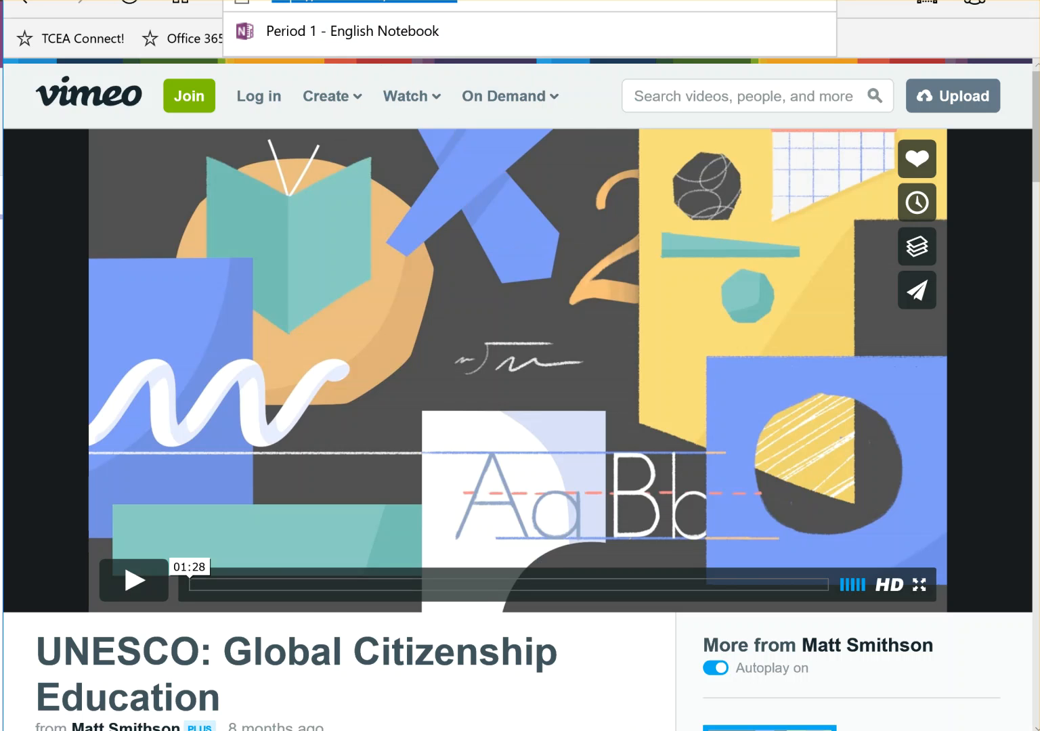
key(alt+Tab)
click(228, 358)
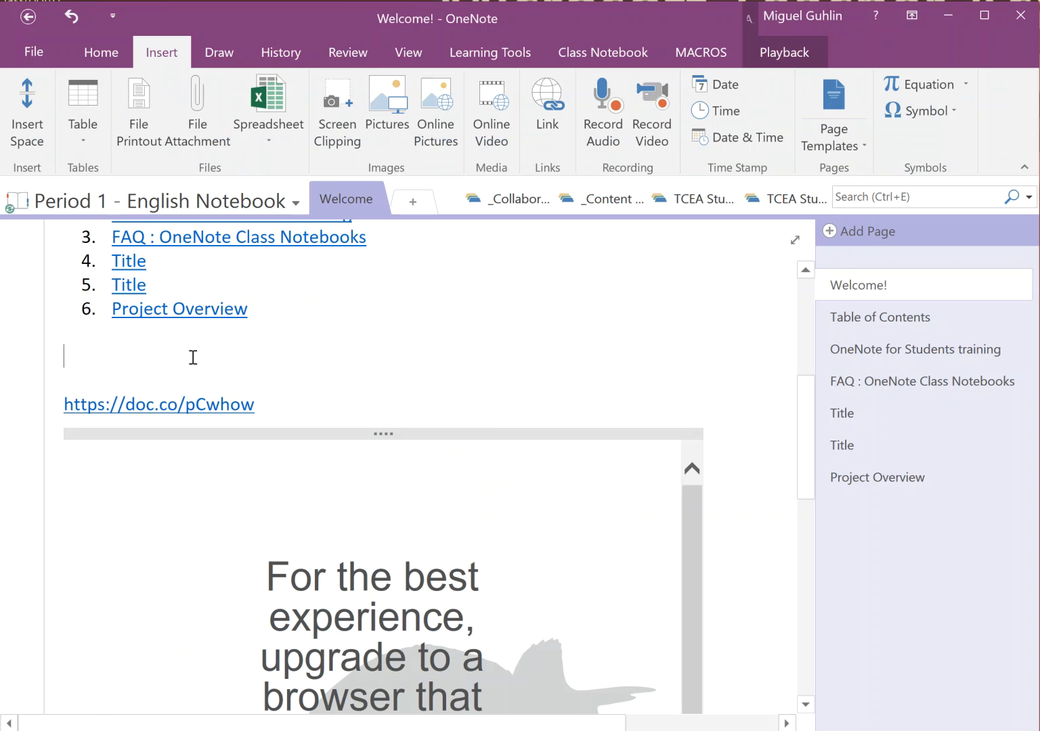
Paste the Vimeo link above the doc.co link to embed the video, then test play and pause
key(ctrl+v)
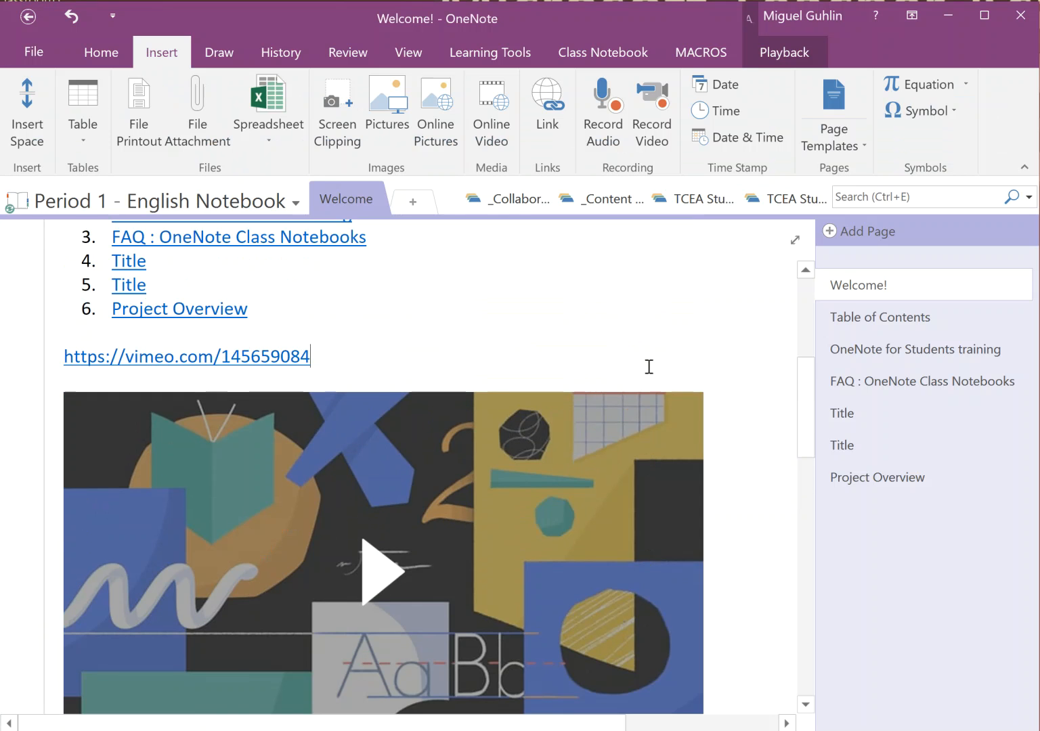
scroll(647, 366, down, 1)
click(369, 468)
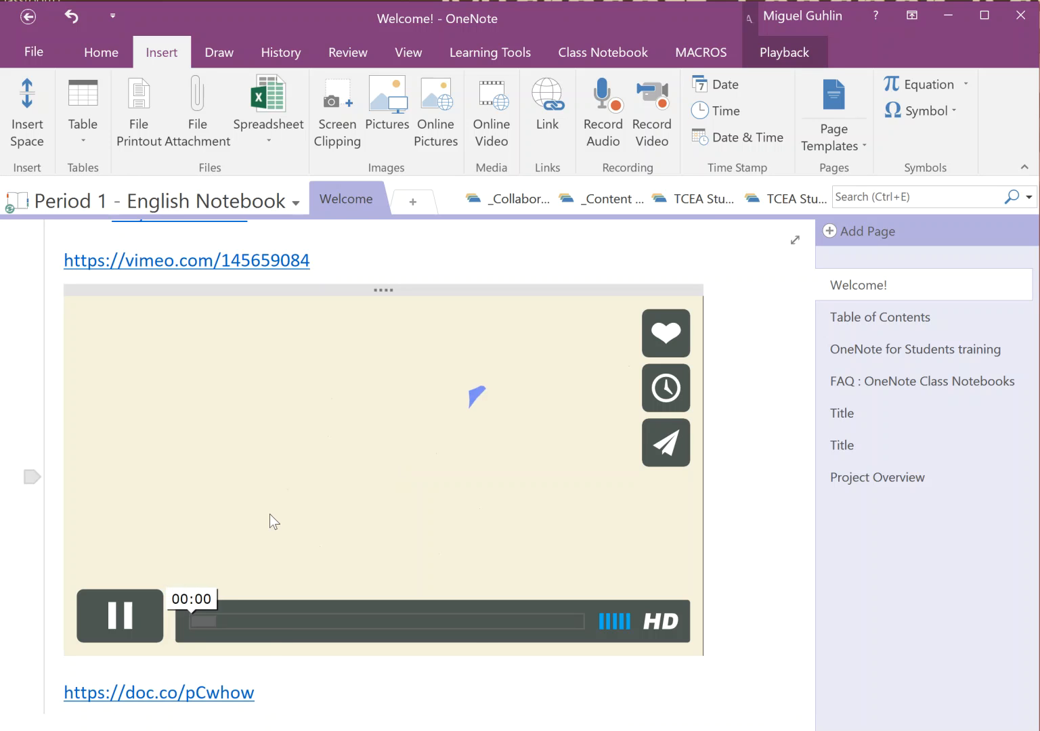
click(136, 622)
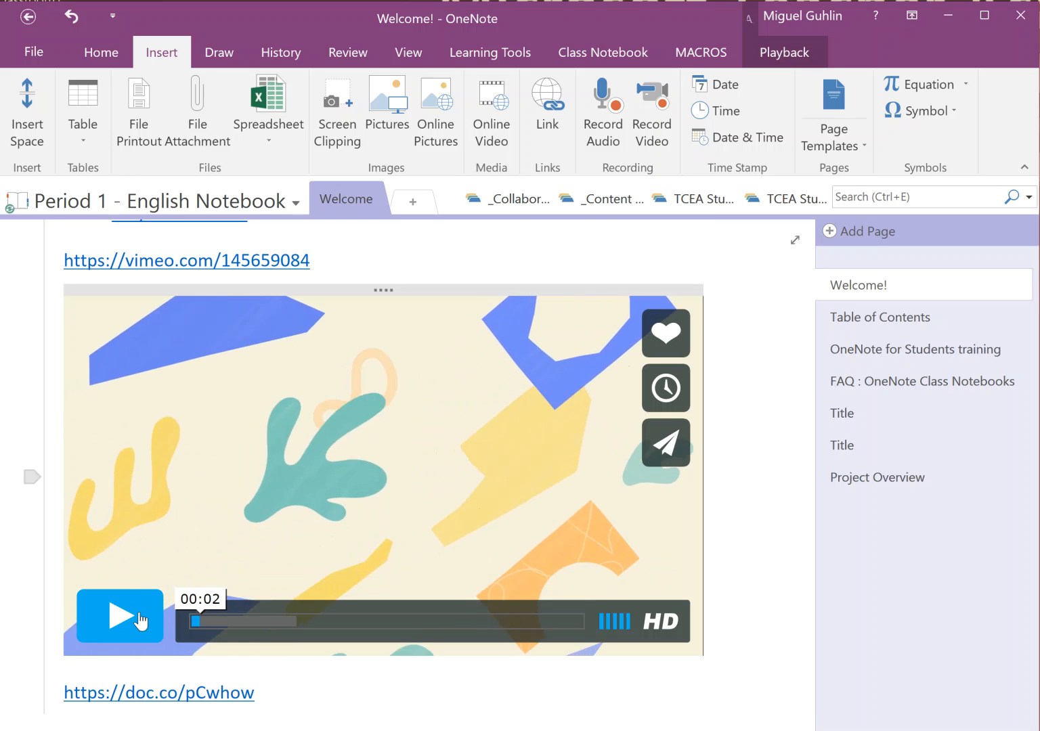
scroll(399, 431, up, 5)
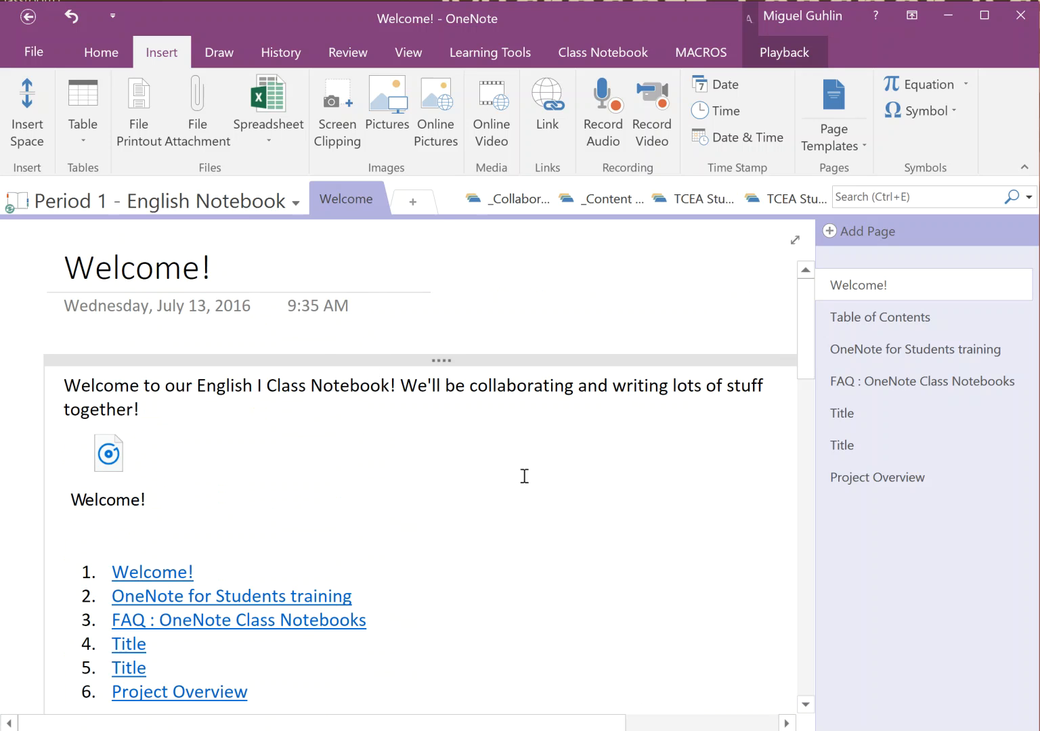
Sync the Period 1 notebook now
right_click(189, 202)
key(Escape)
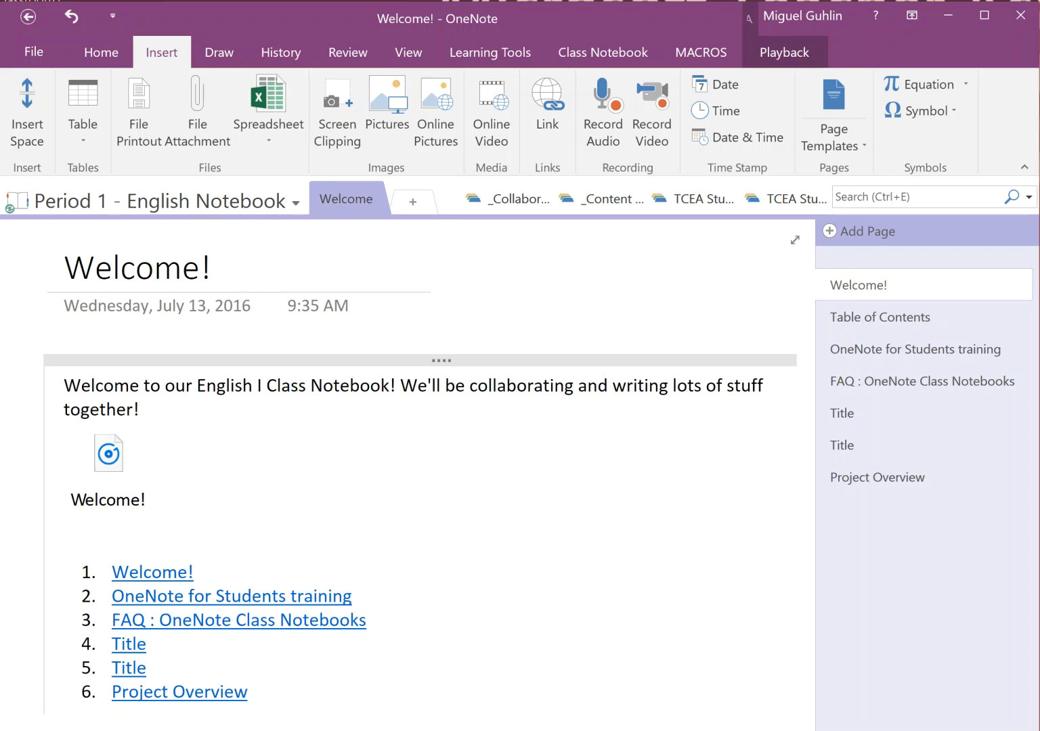
right_click(180, 198)
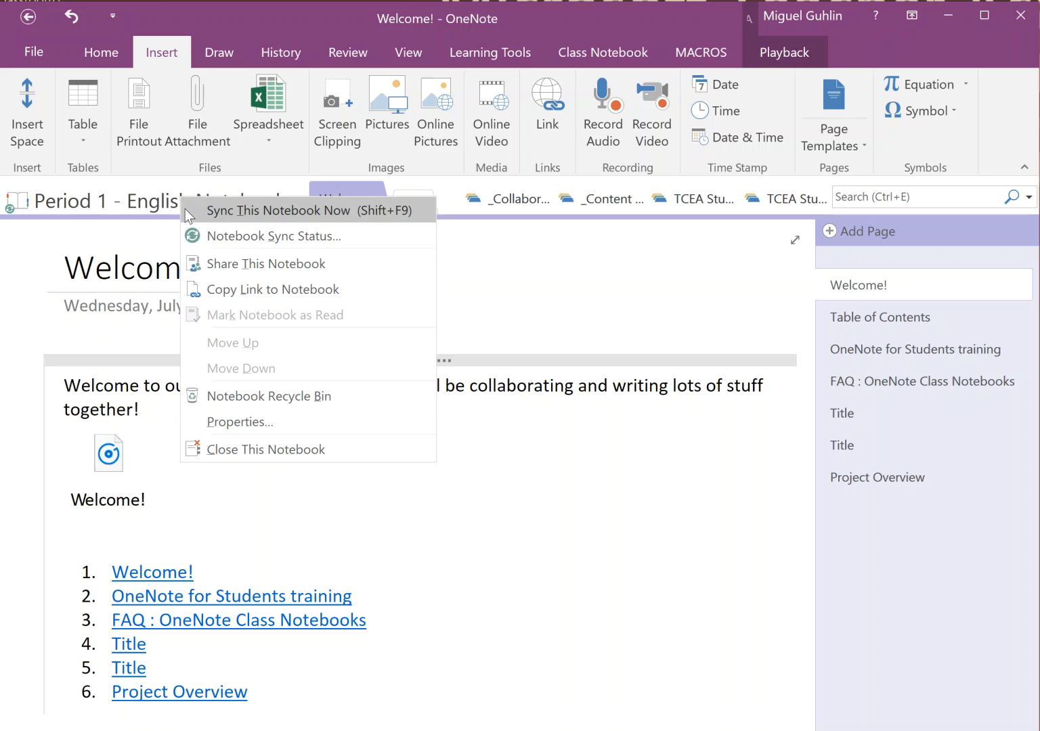
click(191, 210)
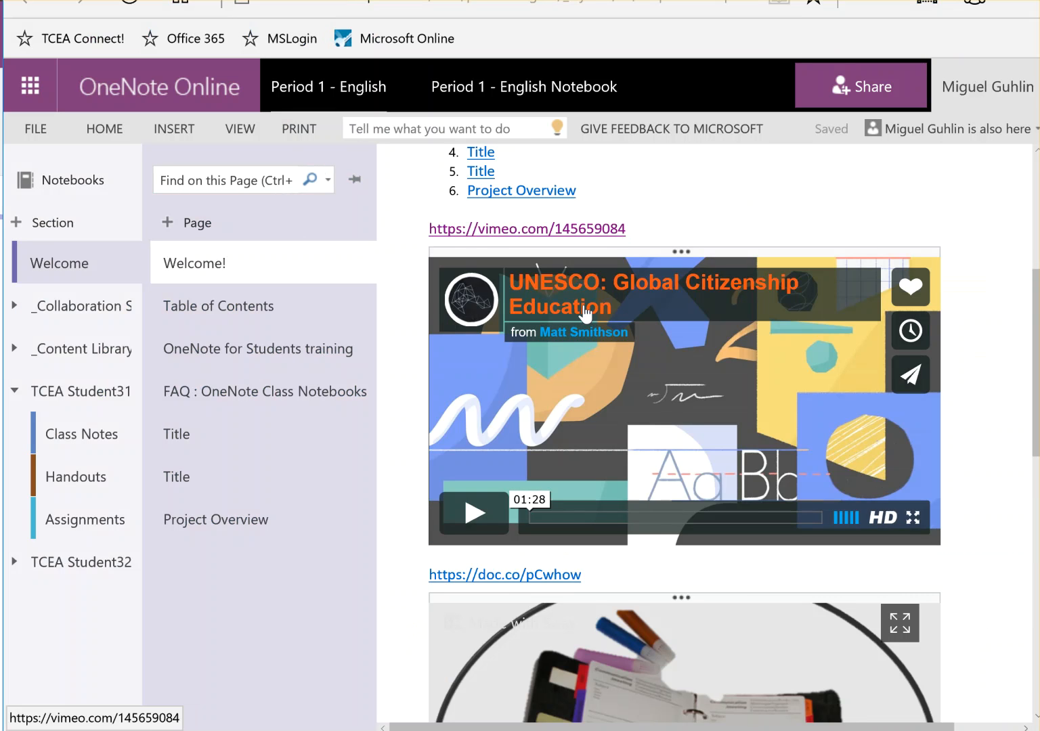
Scroll the synced Welcome page to check the six-link list, UNESCO Vimeo video and Sway
scroll(555, 363, up, 3)
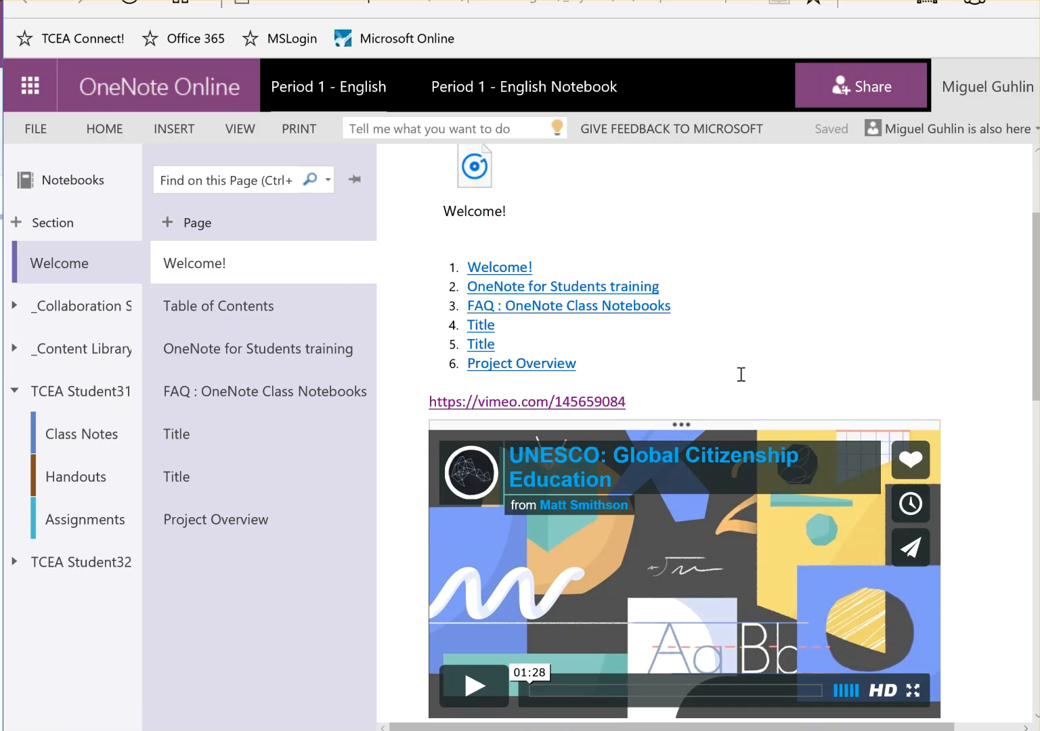
scroll(670, 367, down, 4)
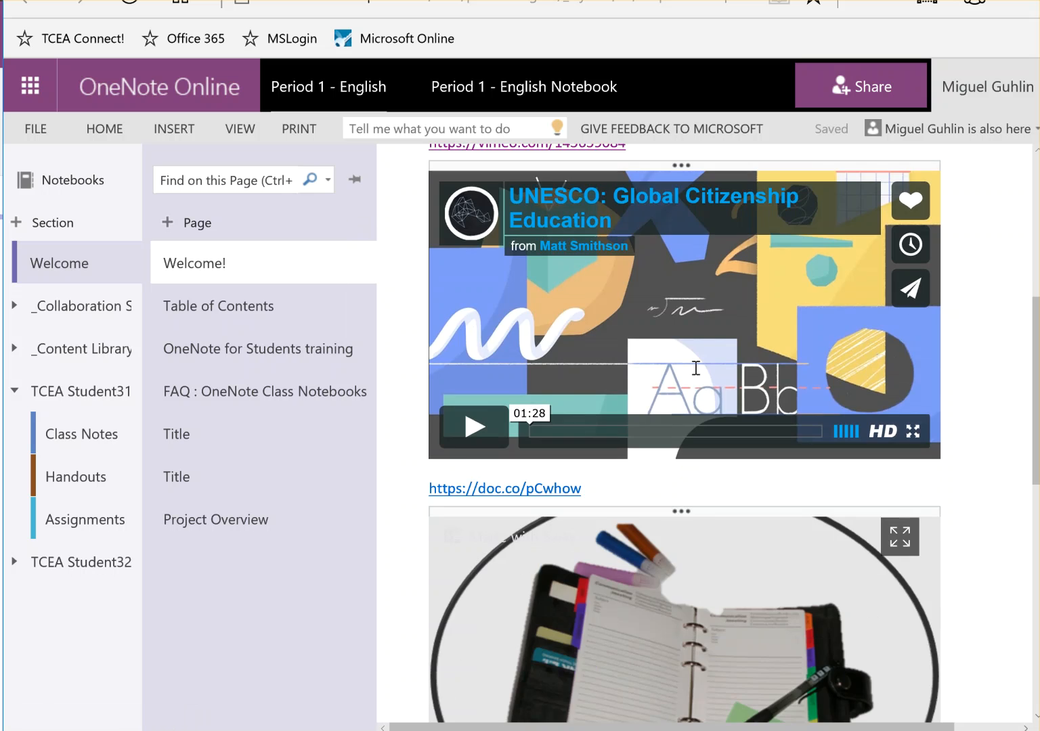
scroll(692, 367, up, 6)
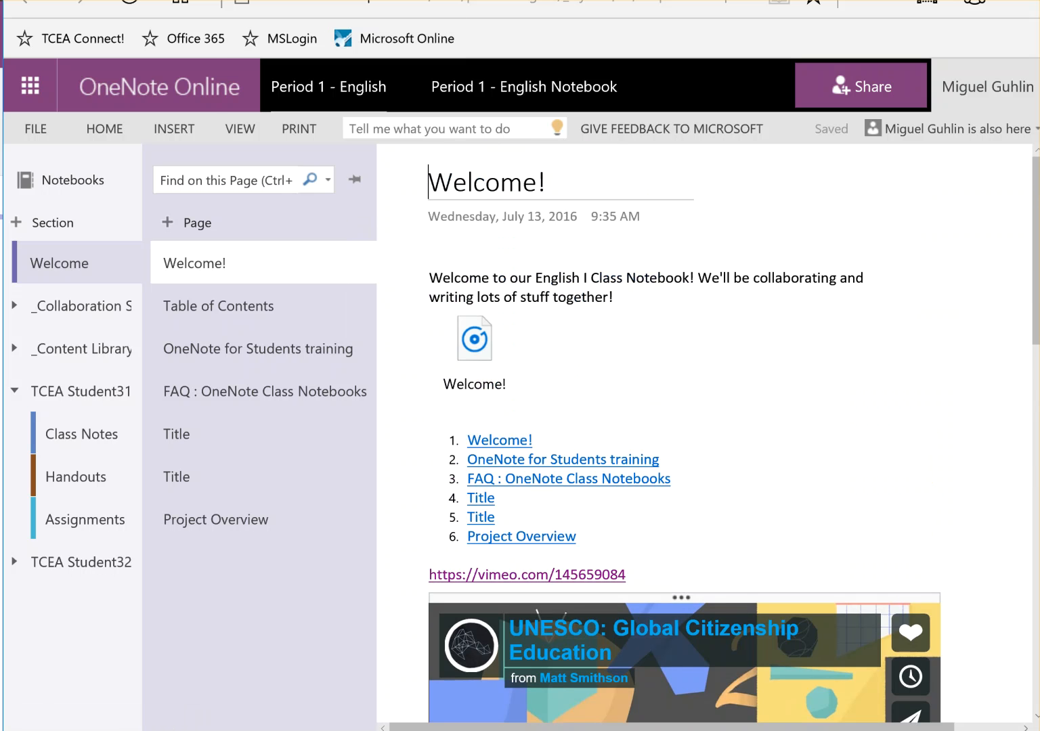
Launch the Period 1 - English class notebook from its Class Notebook tab in Microsoft Classroom
click(108, 0)
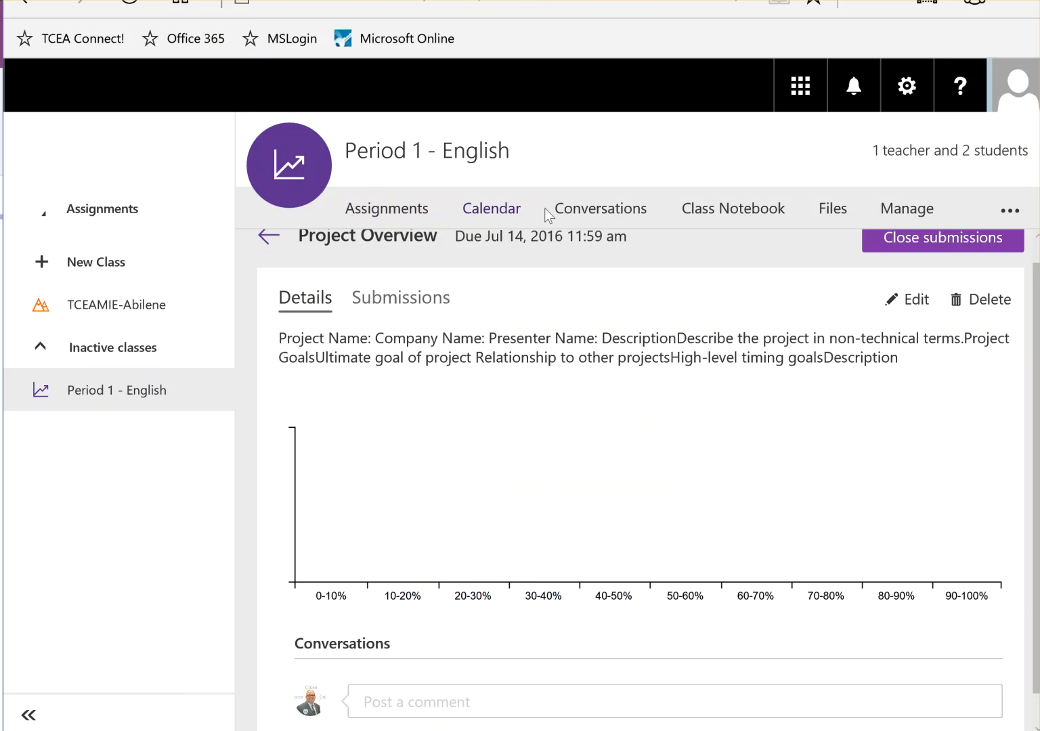
click(716, 215)
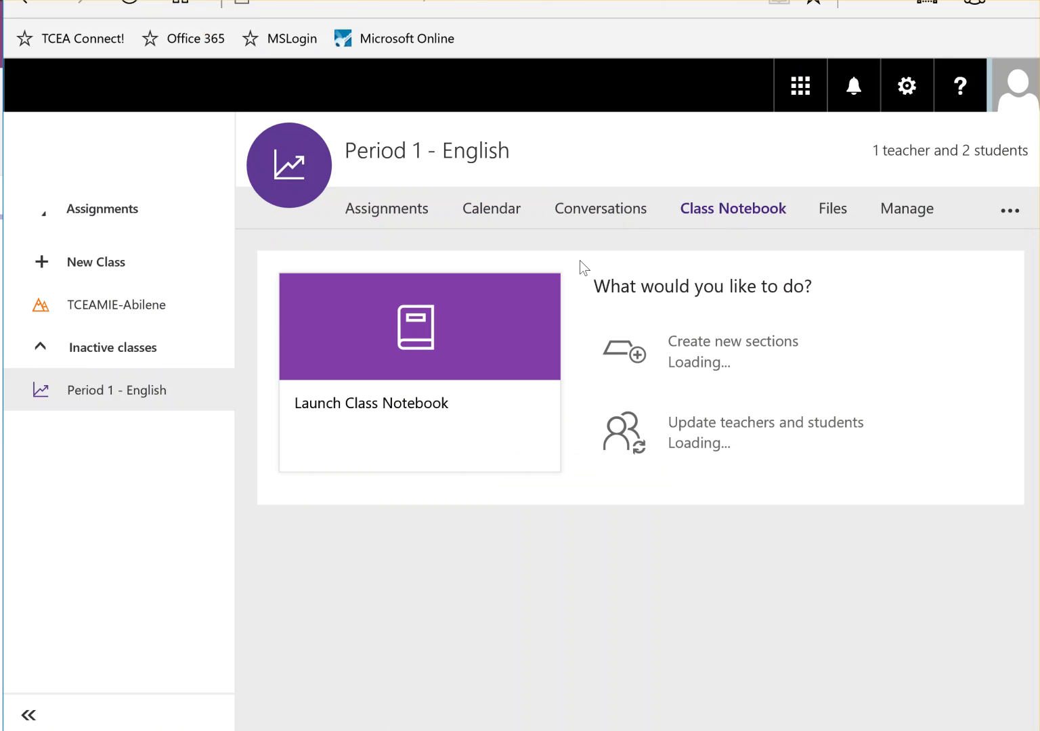
click(404, 375)
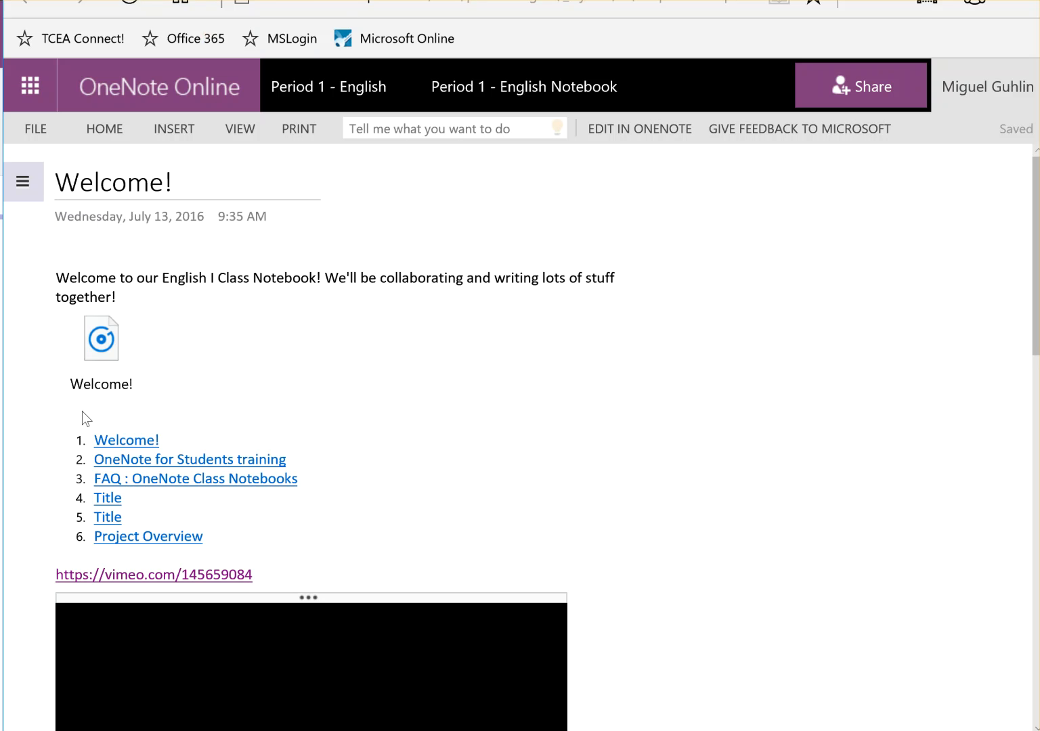
Scroll down the Welcome page to view the embedded Vimeo video and Sway
scroll(687, 381, down, 6)
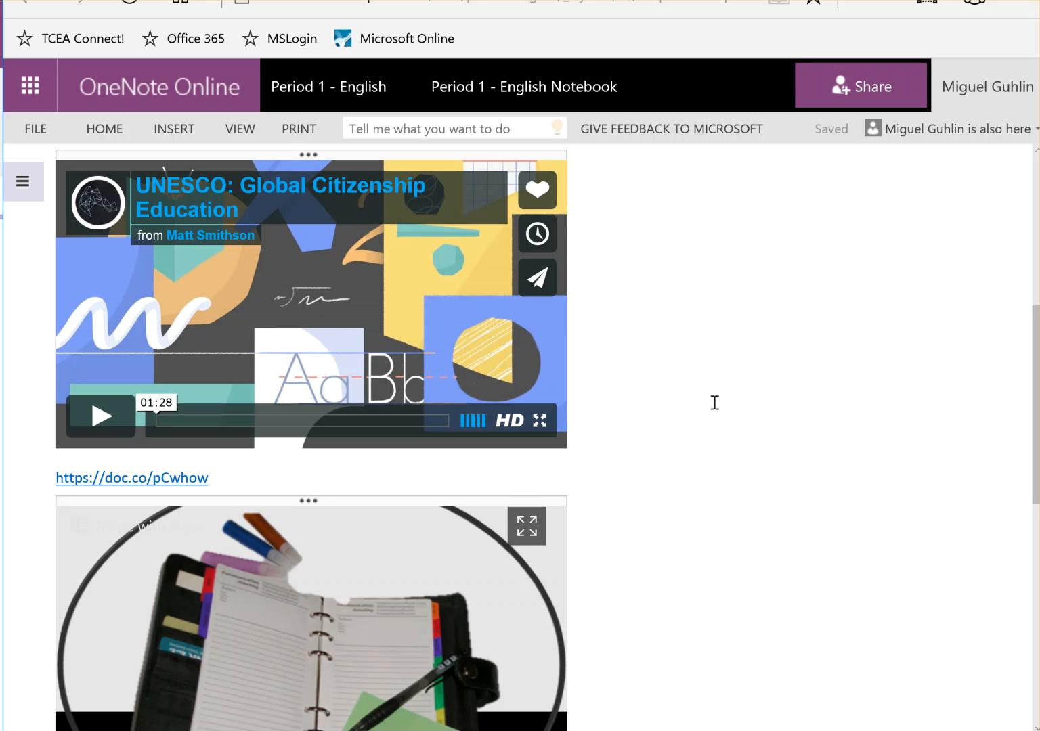
Open a new blank browser tab
key(ctrl+t)
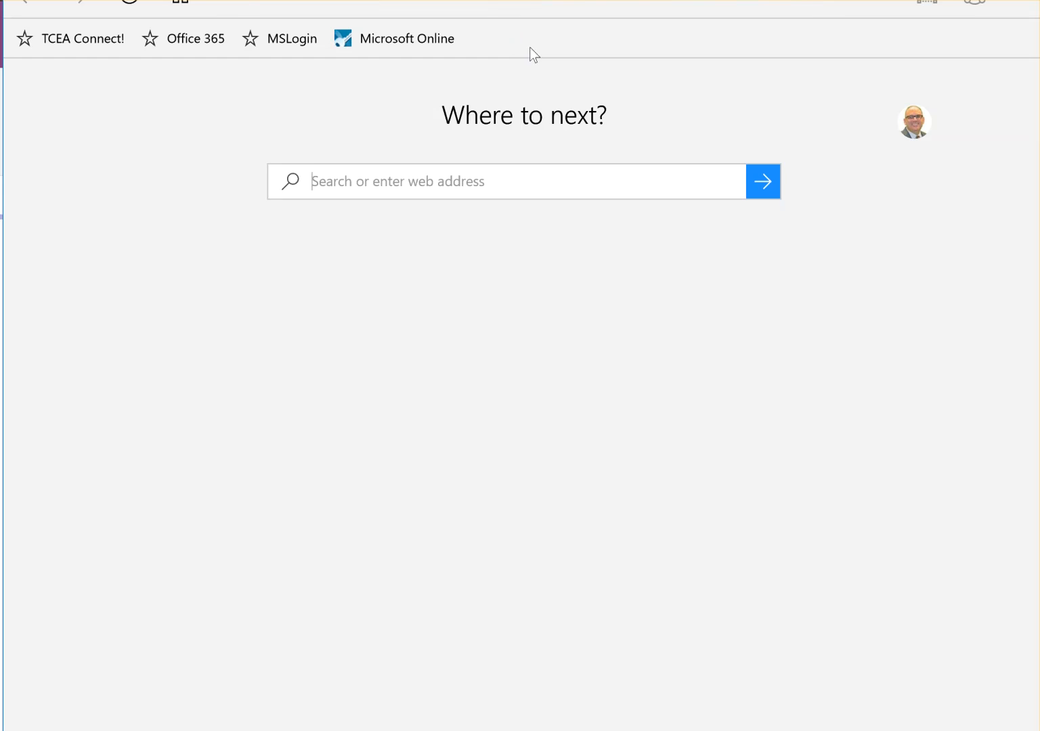
text(www.tcea)
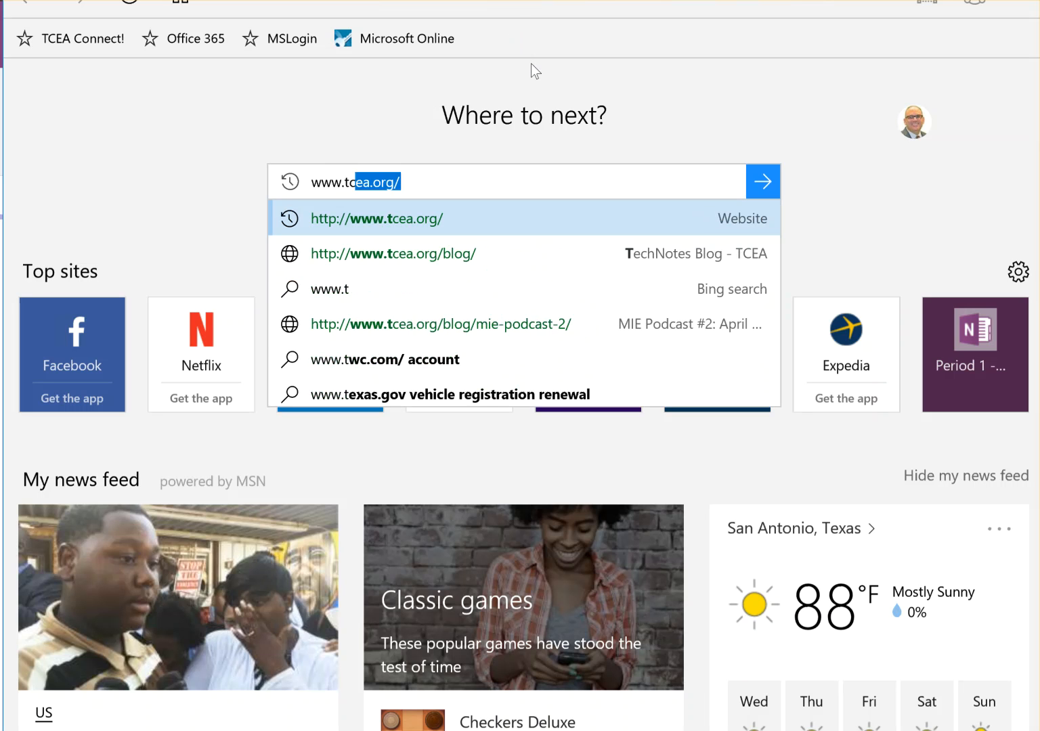
text(.org/blog)
key(Return)
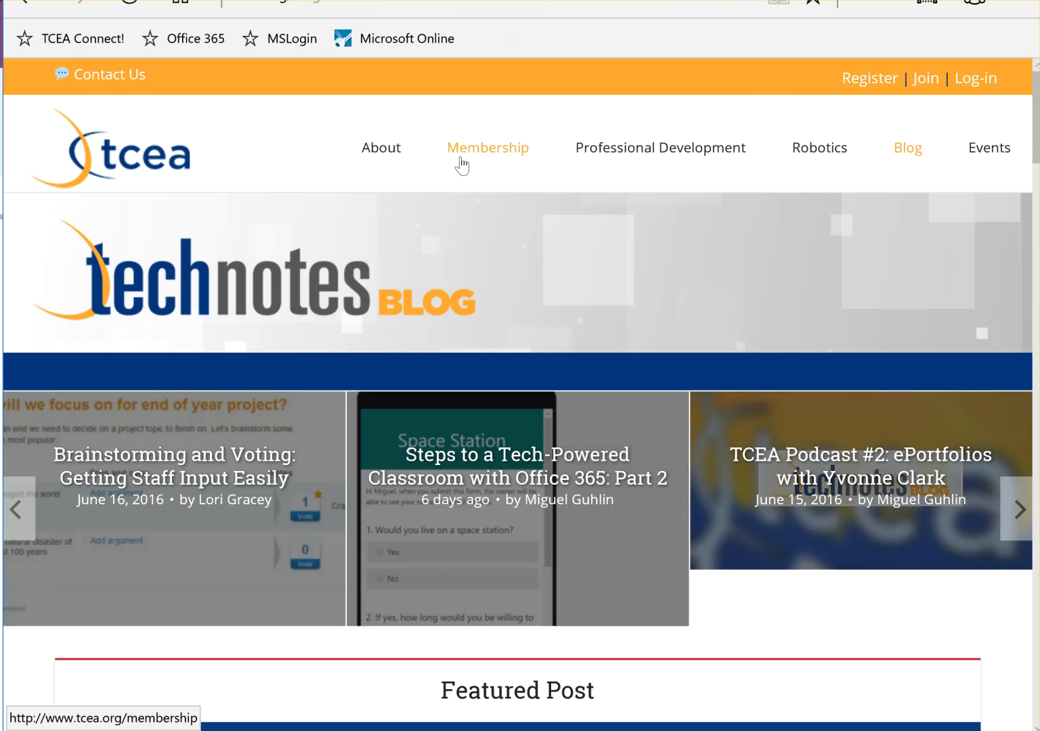
scroll(511, 287, down, 3)
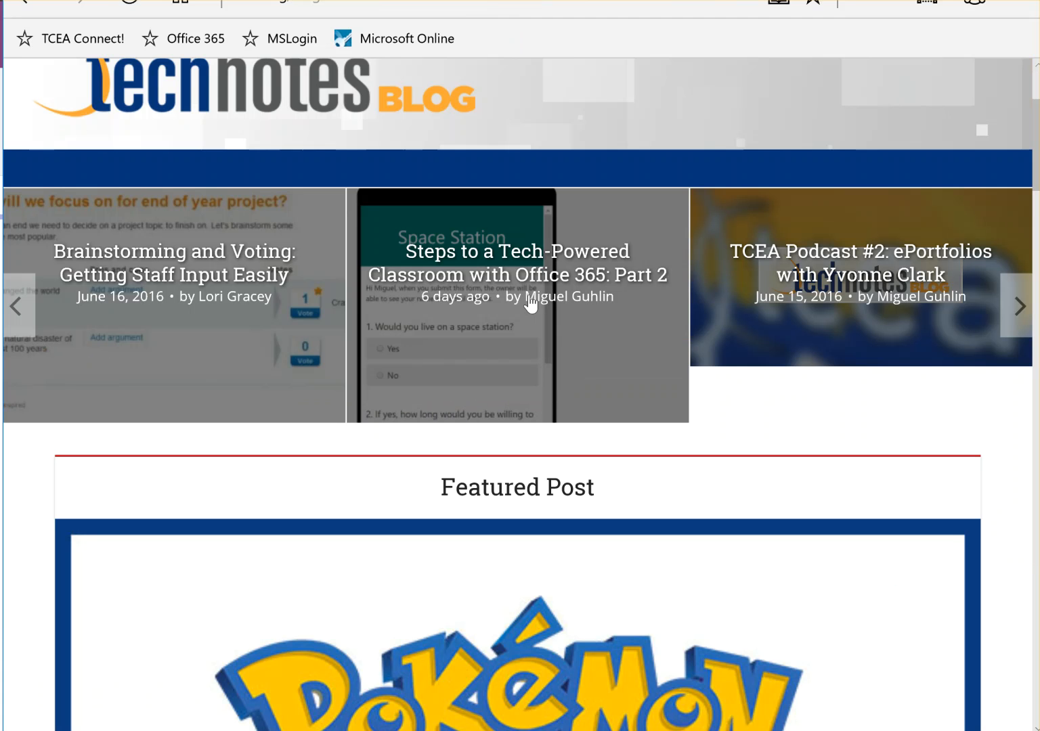